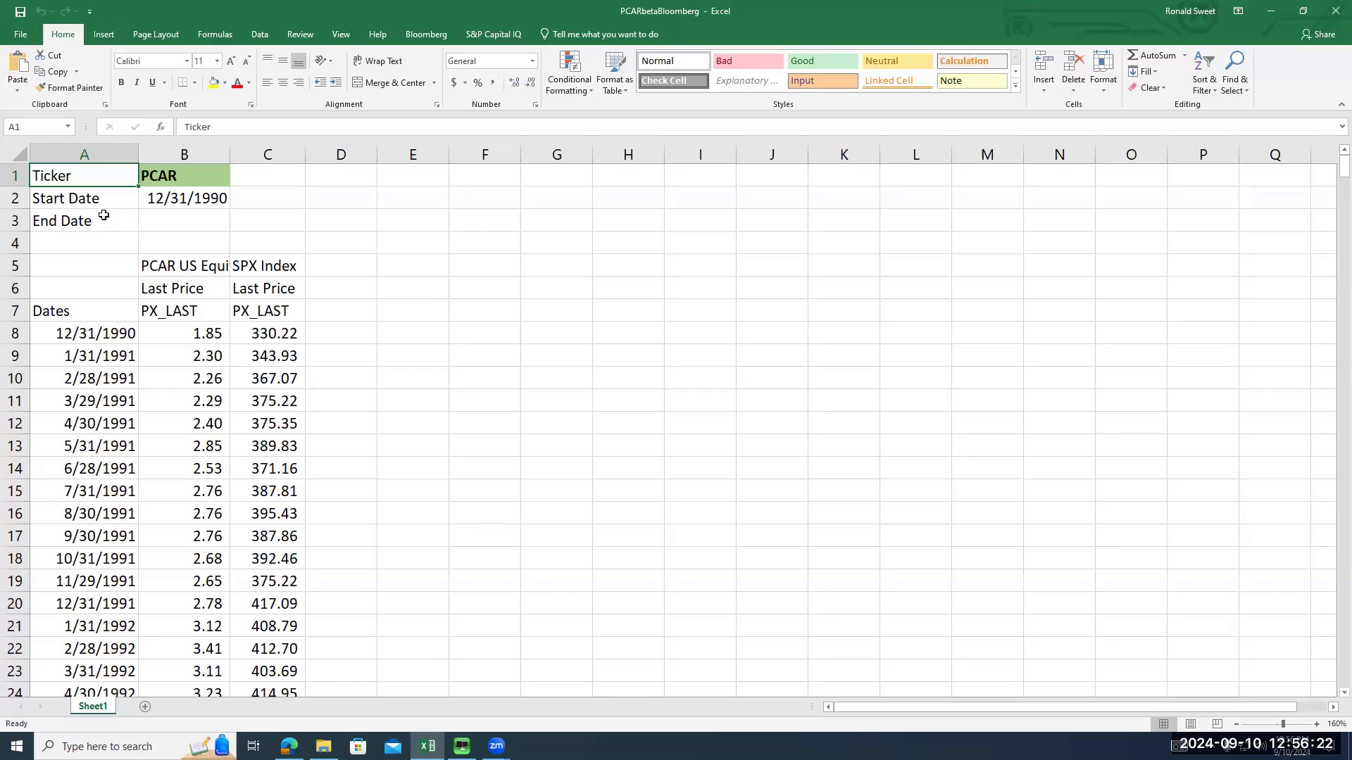
Examine the BDH formula in A8 that pulls the monthly price history
{"action": "left_click", "coordinate": [82, 333]}
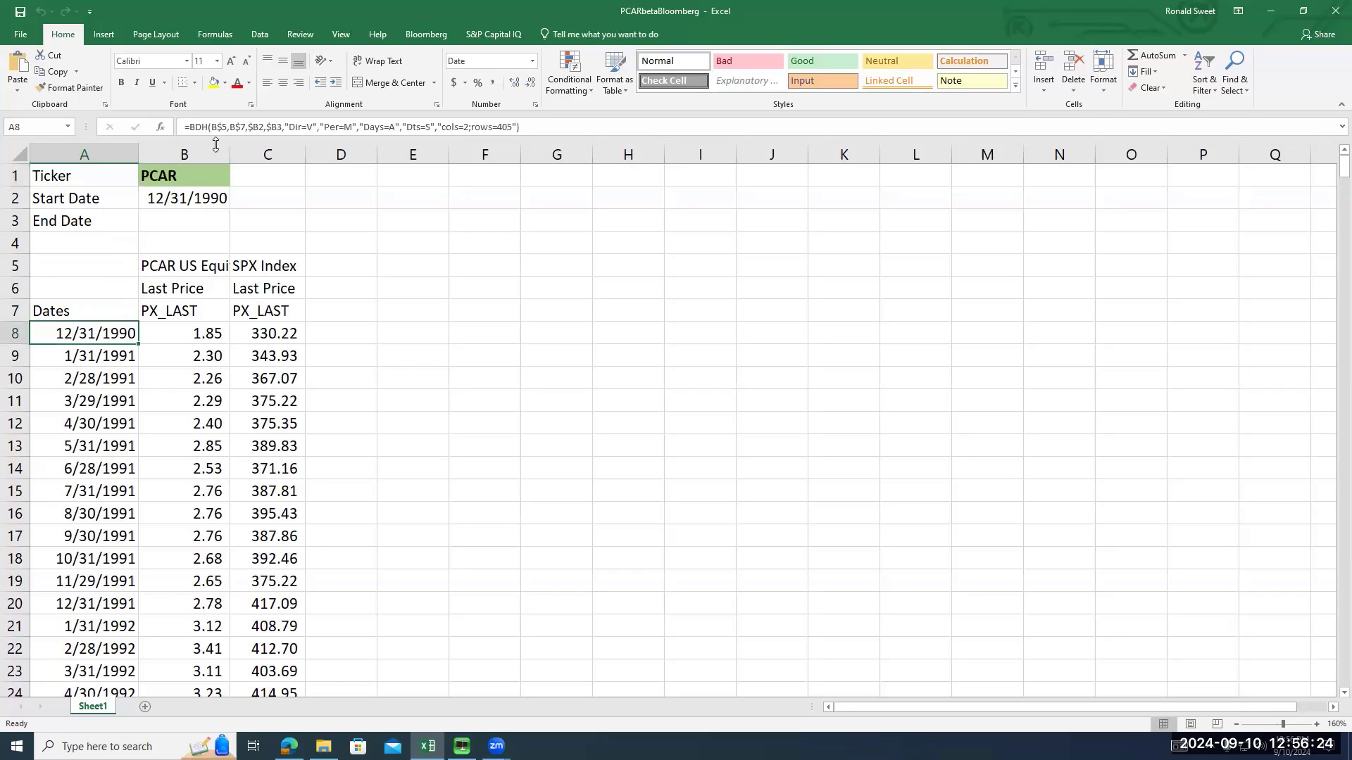
{"action": "left_click_drag", "start_coordinate": [188, 127], "coordinate": [569, 130]}
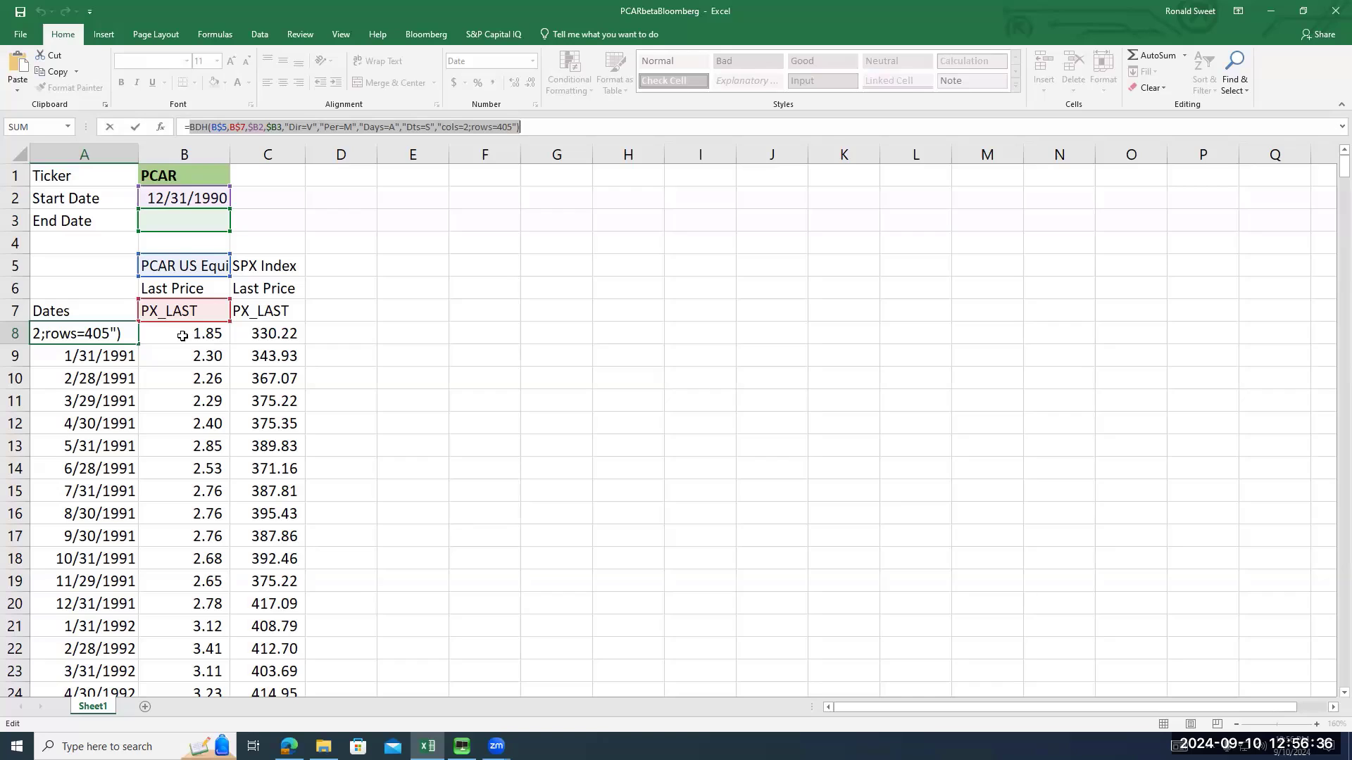
{"action": "key", "text": "Return"}
{"action": "key", "text": "Up"}
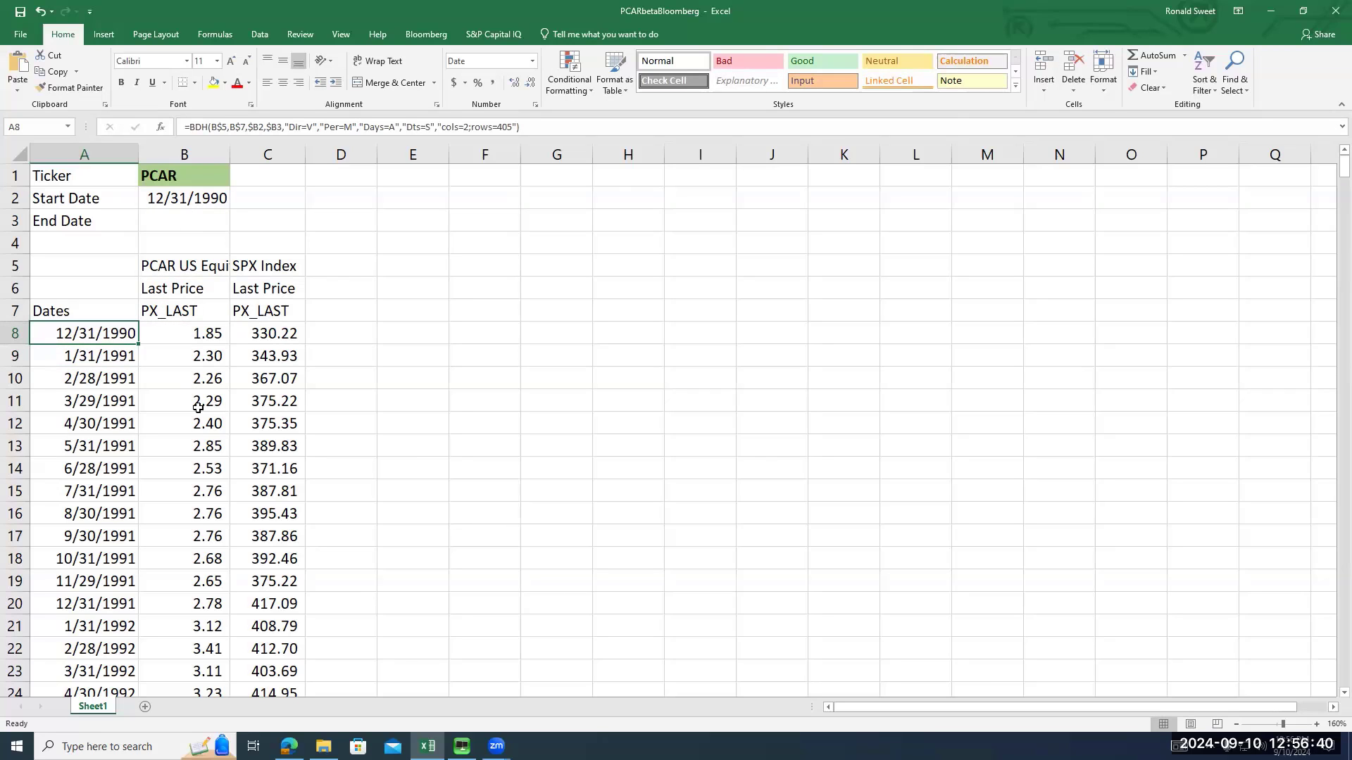
Check the contents of the first stock price in B8 and the first index price in C8
{"action": "left_click", "coordinate": [182, 339]}
{"action": "left_click", "coordinate": [255, 334]}
{"action": "left_click", "coordinate": [200, 333]}
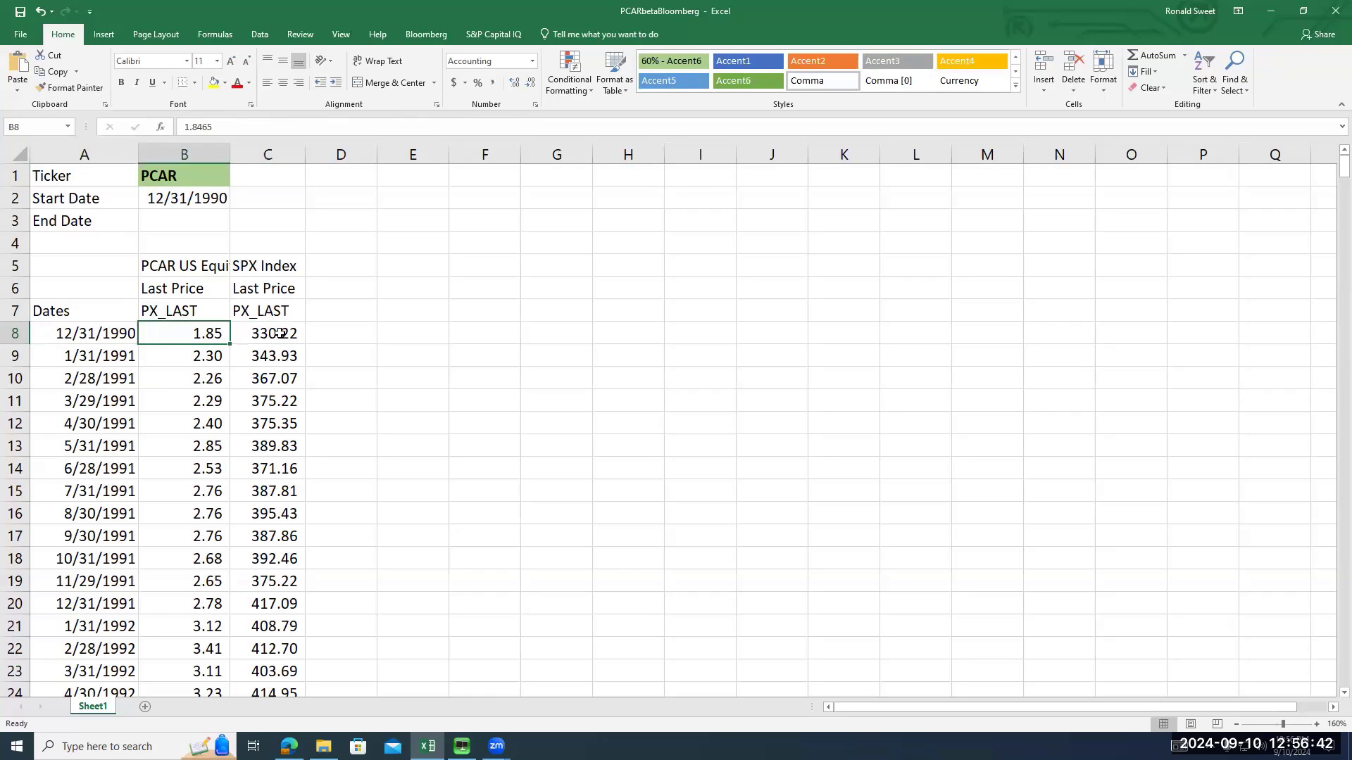
{"action": "left_click", "coordinate": [281, 333]}
{"action": "left_click", "coordinate": [205, 333]}
{"action": "left_click", "coordinate": [273, 333]}
{"action": "left_click", "coordinate": [211, 333]}
{"action": "left_click", "coordinate": [260, 333]}
{"action": "left_click", "coordinate": [192, 333]}
Try the tickers WMT, TGT and ZM in turn in B1 to reload the stock's price history
{"action": "left_click", "coordinate": [169, 178]}
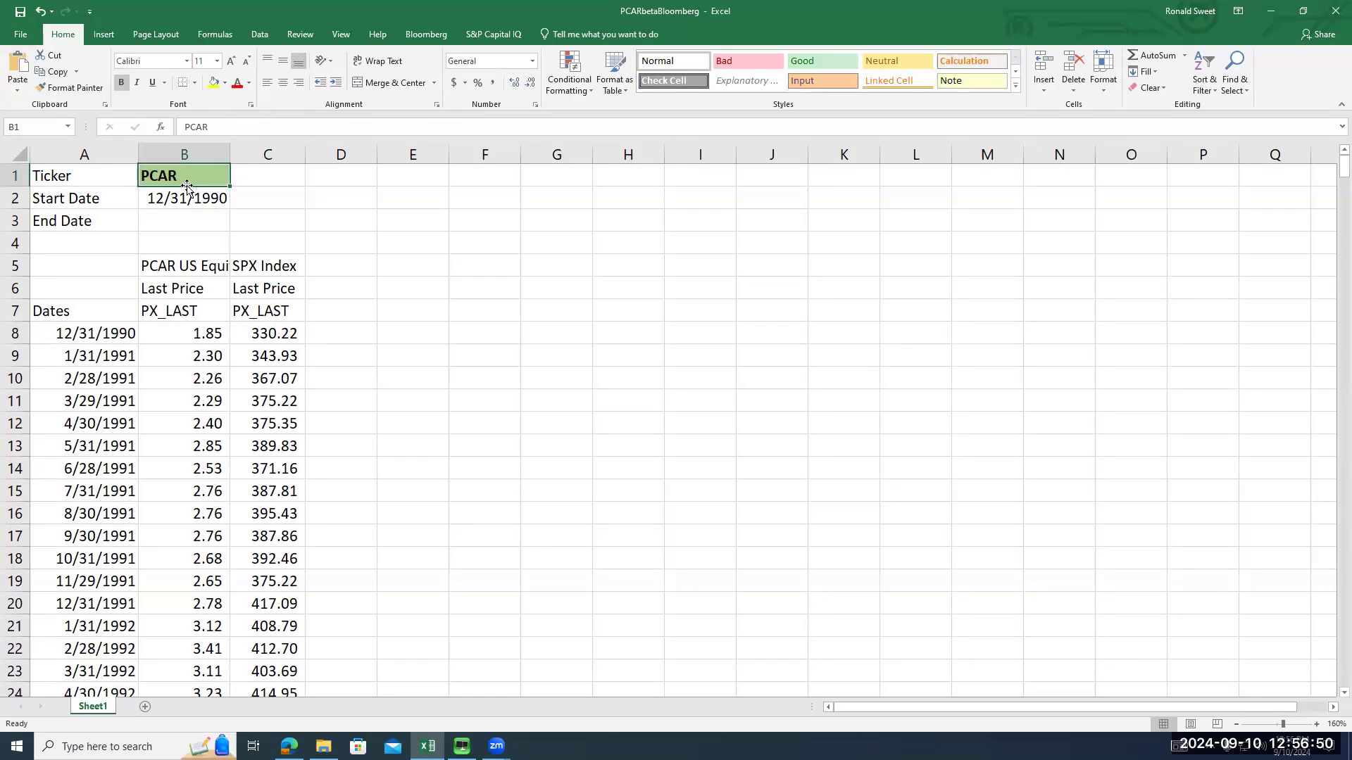
{"action": "type", "text": "WMT"}
{"action": "key", "text": "ctrl+Return"}
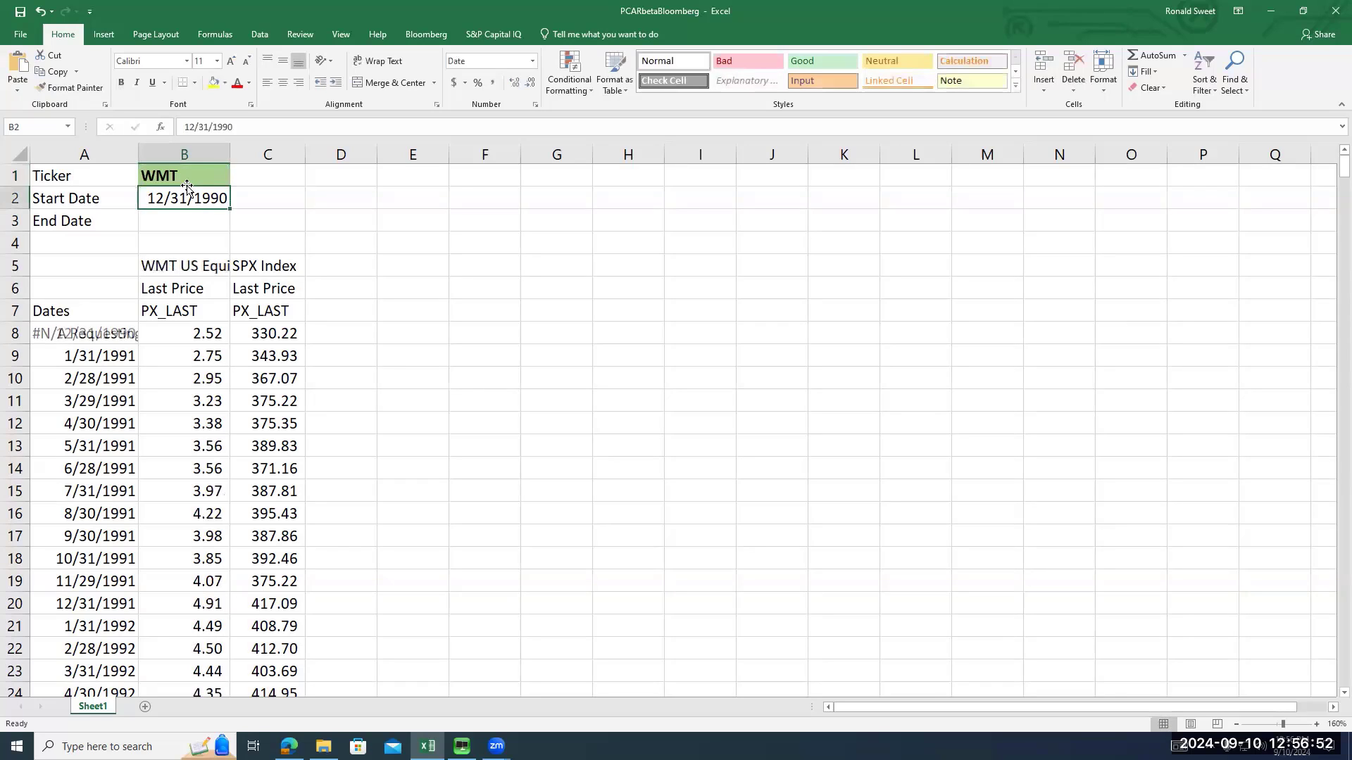
{"action": "type", "text": "TGT"}
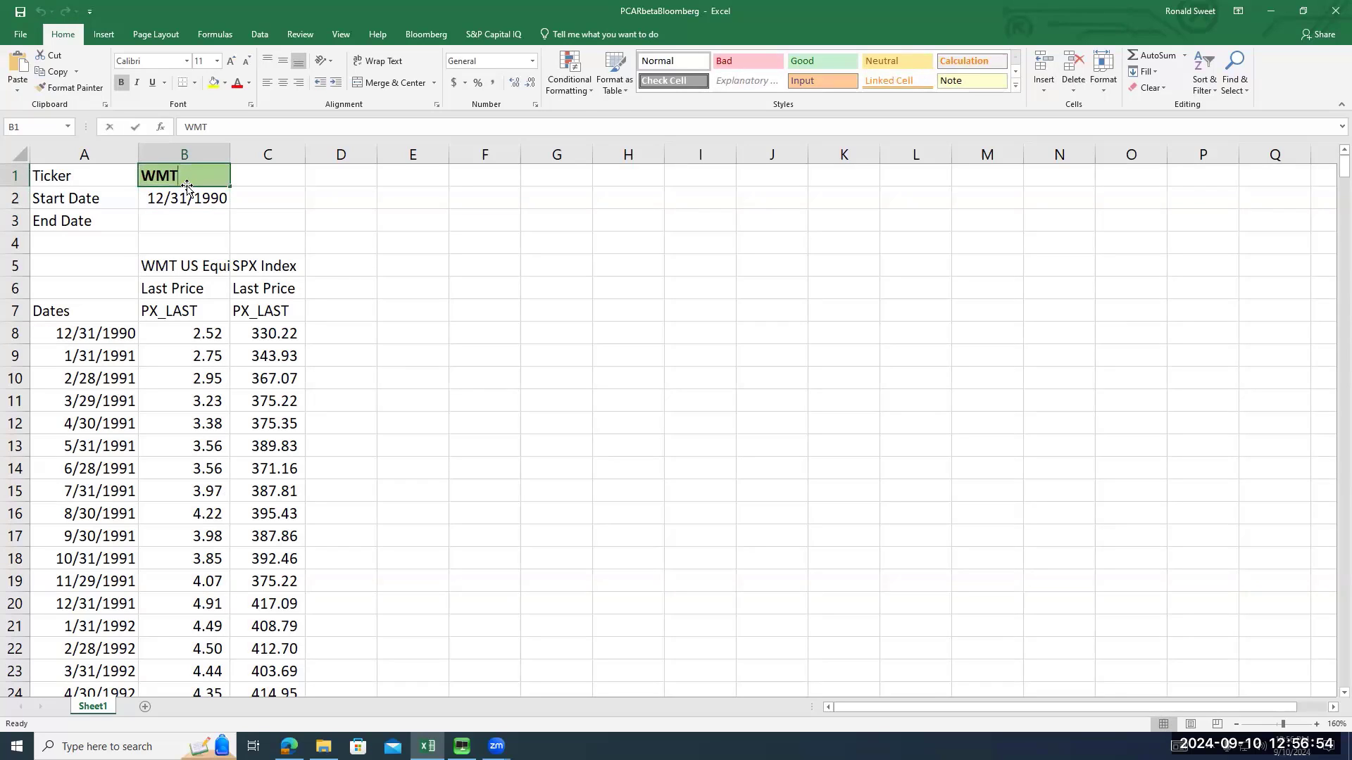
{"action": "key", "text": "ctrl+Return"}
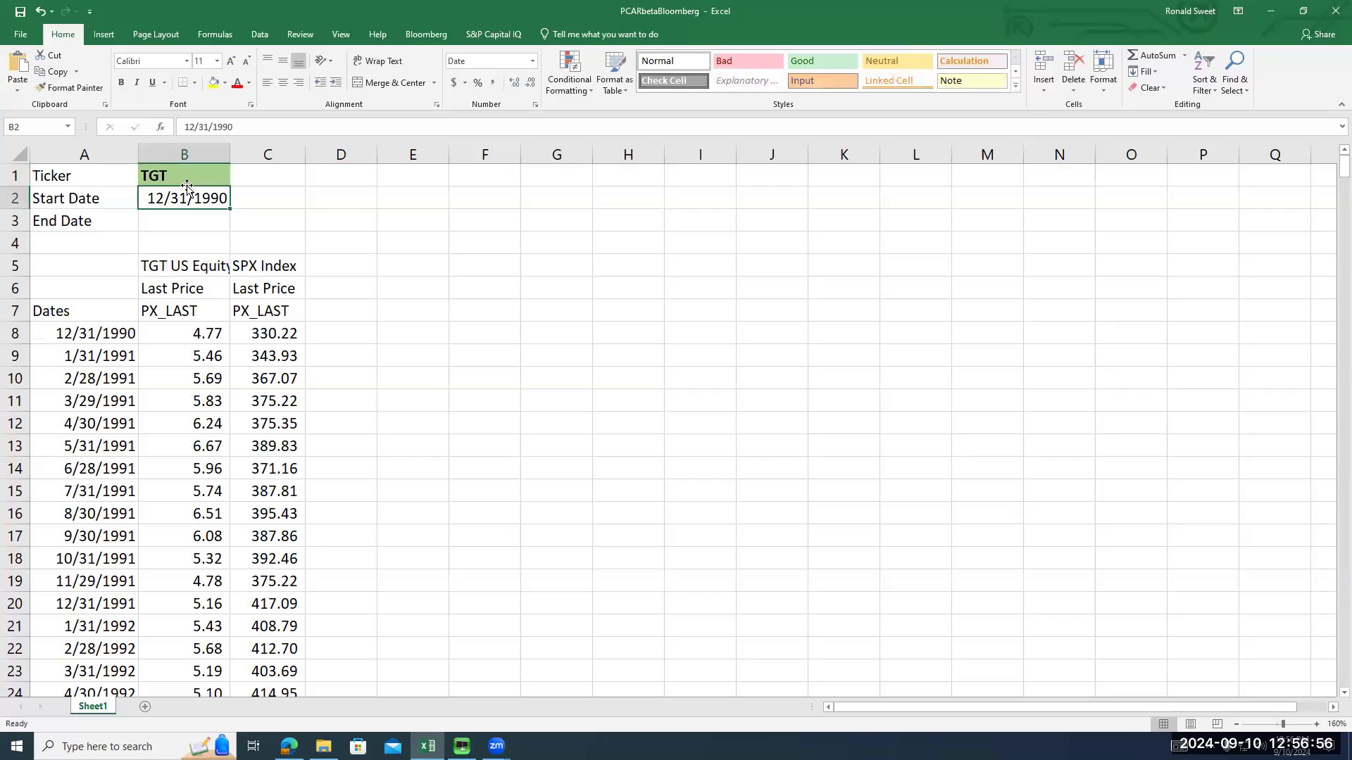
{"action": "type", "text": "ZM"}
{"action": "key", "text": "Return"}
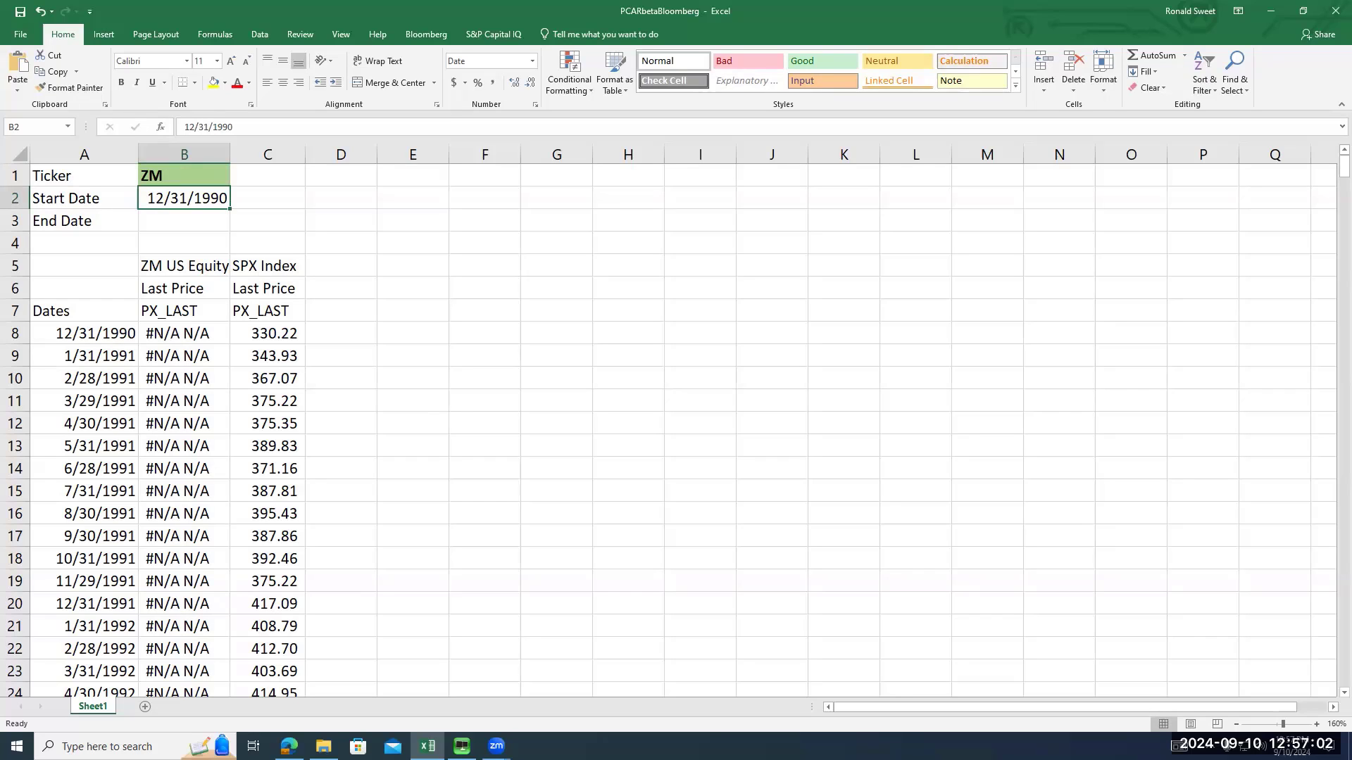
Look through the ZM price column for the first month that has a price and check its date
{"action": "left_click", "coordinate": [144, 529]}
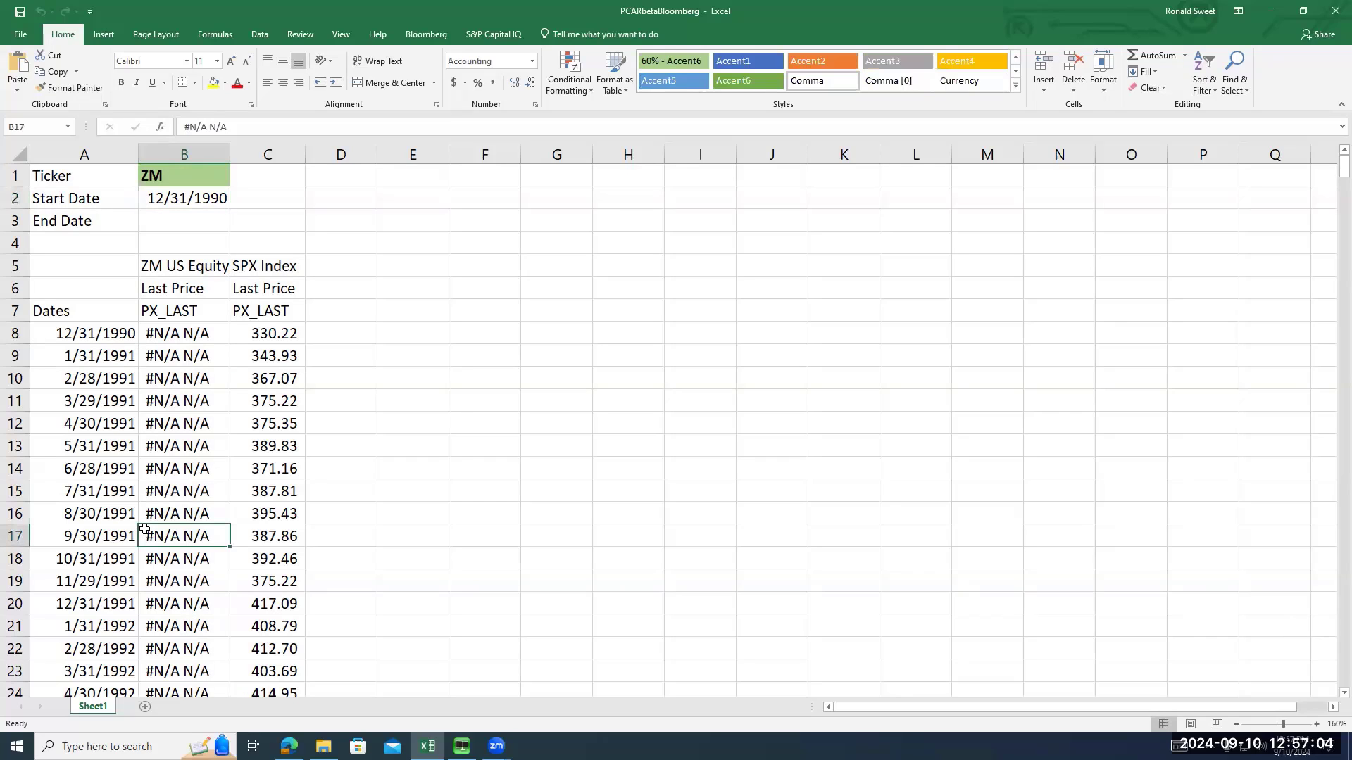
{"action": "key", "text": "ctrl+Down"}
{"action": "key", "text": "Page_Up"}
{"action": "key", "text": "Page_Up"}
{"action": "key", "text": "Page_Up"}
{"action": "key", "text": "Page_Up"}
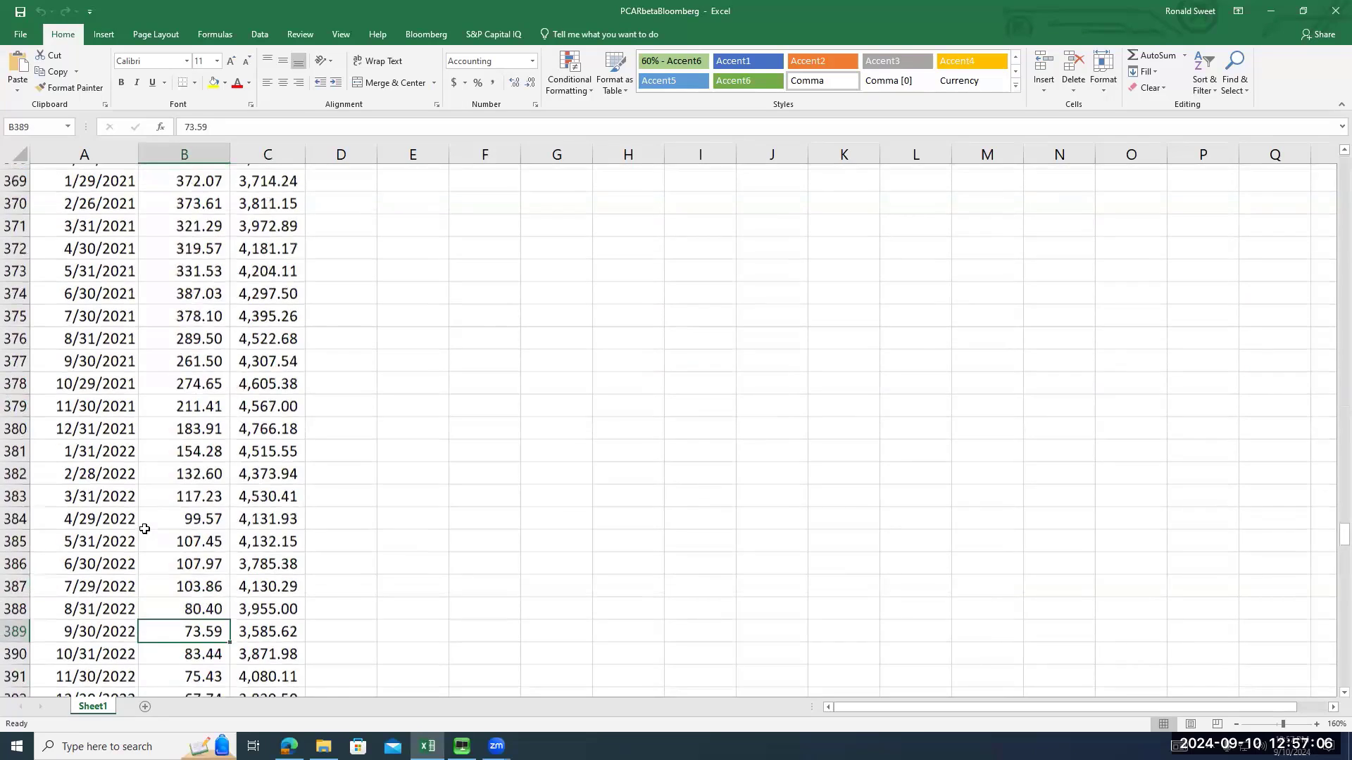
{"action": "key", "text": "Page_Down"}
{"action": "key", "text": "Page_Down"}
{"action": "key", "text": "Up"}
{"action": "key", "text": "Up"}
{"action": "key", "text": "Up"}
{"action": "key", "text": "Up"}
{"action": "key", "text": "Up"}
{"action": "key", "text": "Up"}
{"action": "key", "text": "Up"}
{"action": "key", "text": "Up"}
{"action": "key", "text": "Up"}
{"action": "key", "text": "Up"}
{"action": "key", "text": "Up"}
{"action": "key", "text": "Up"}
{"action": "key", "text": "Up"}
{"action": "key", "text": "Up"}
{"action": "key", "text": "Up"}
{"action": "key", "text": "Up"}
{"action": "key", "text": "Up"}
{"action": "key", "text": "Up"}
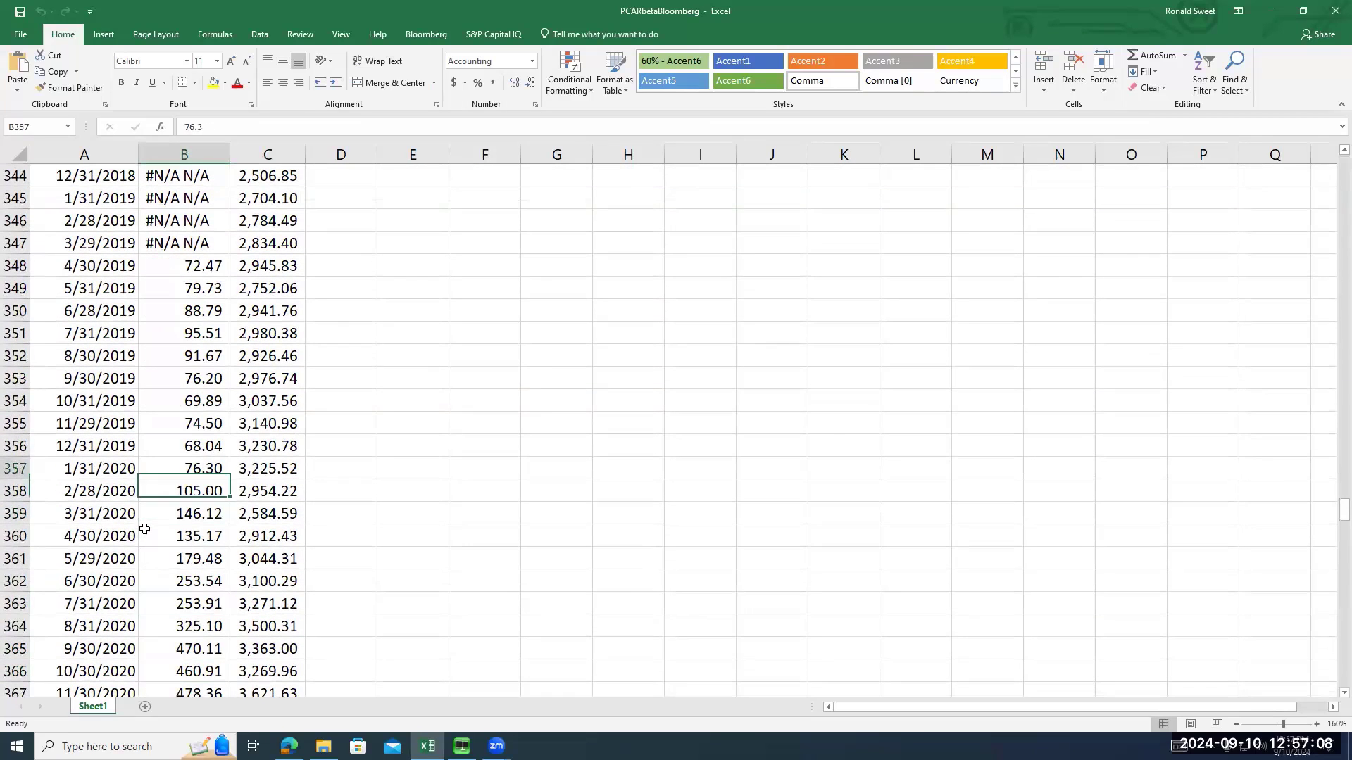
{"action": "key", "text": "Left"}
{"action": "key", "text": "Right"}
{"action": "key", "text": "Left"}
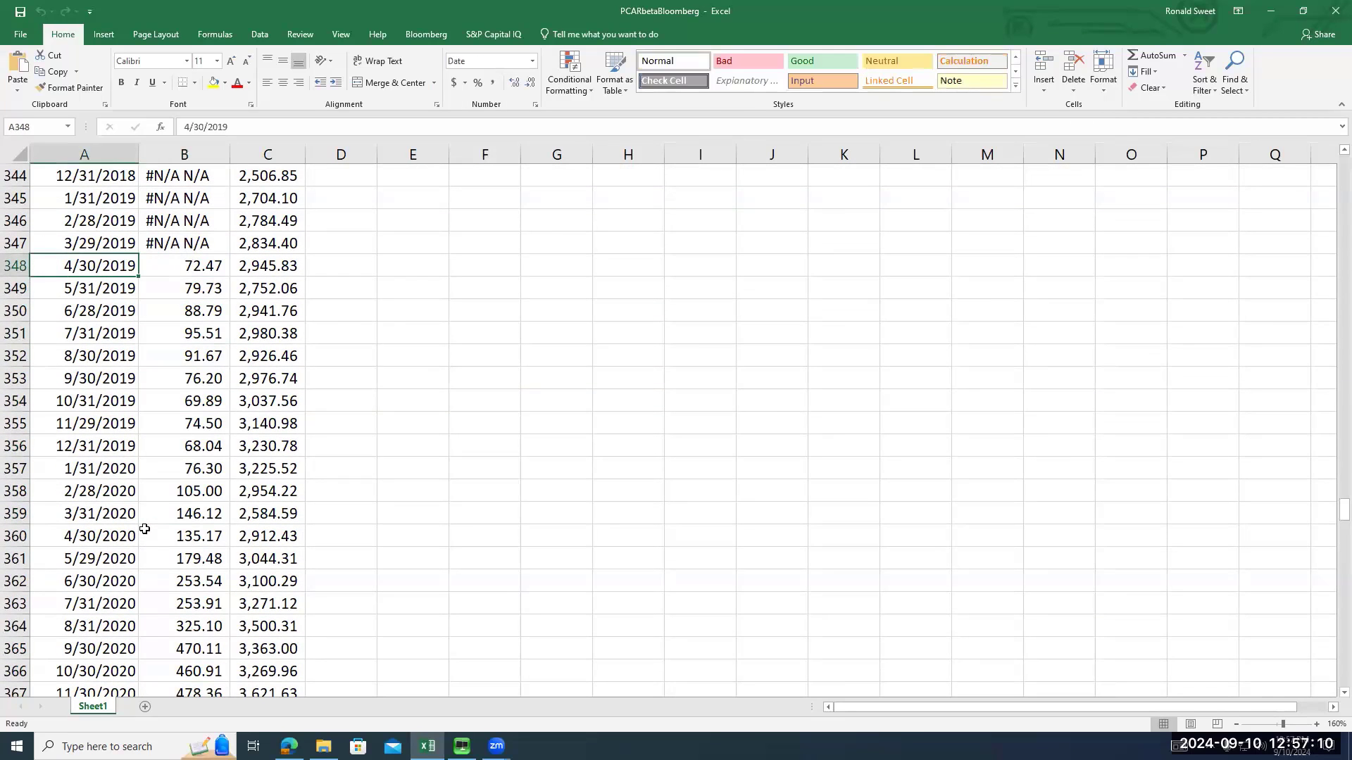
{"action": "key", "text": "Right"}
{"action": "key", "text": "Left"}
Set the ticker in B1 back to PCAR
{"action": "key", "text": "ctrl+Home"}
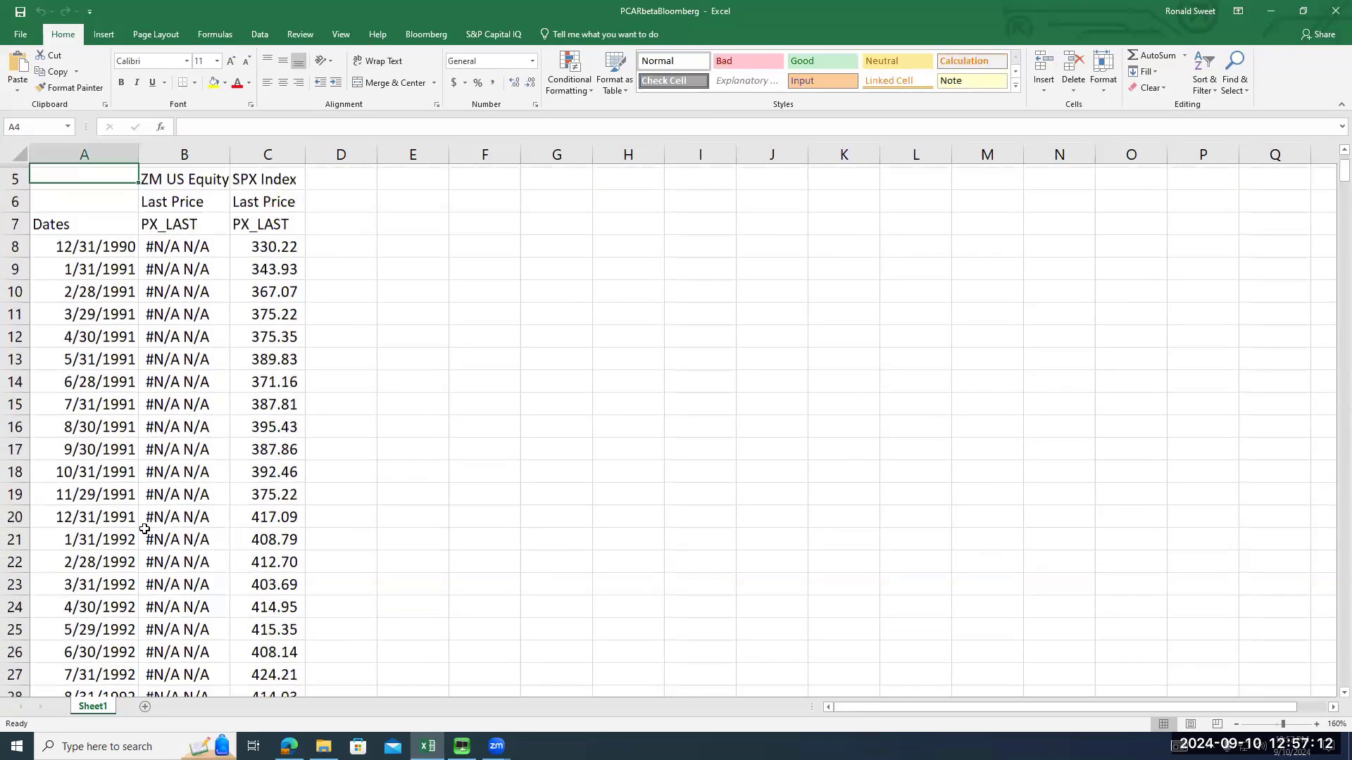
{"action": "key", "text": "Right"}
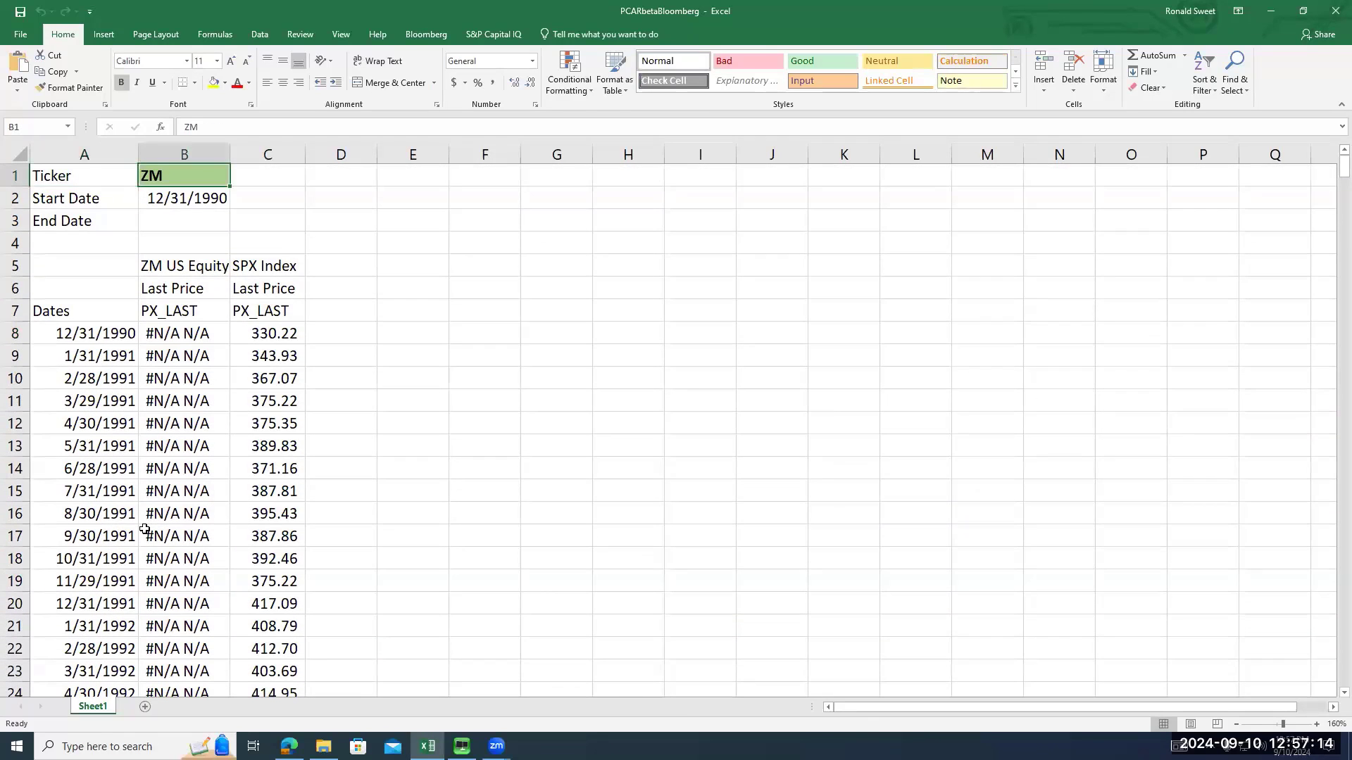
{"action": "type", "text": "PCAR"}
{"action": "key", "text": "Return"}
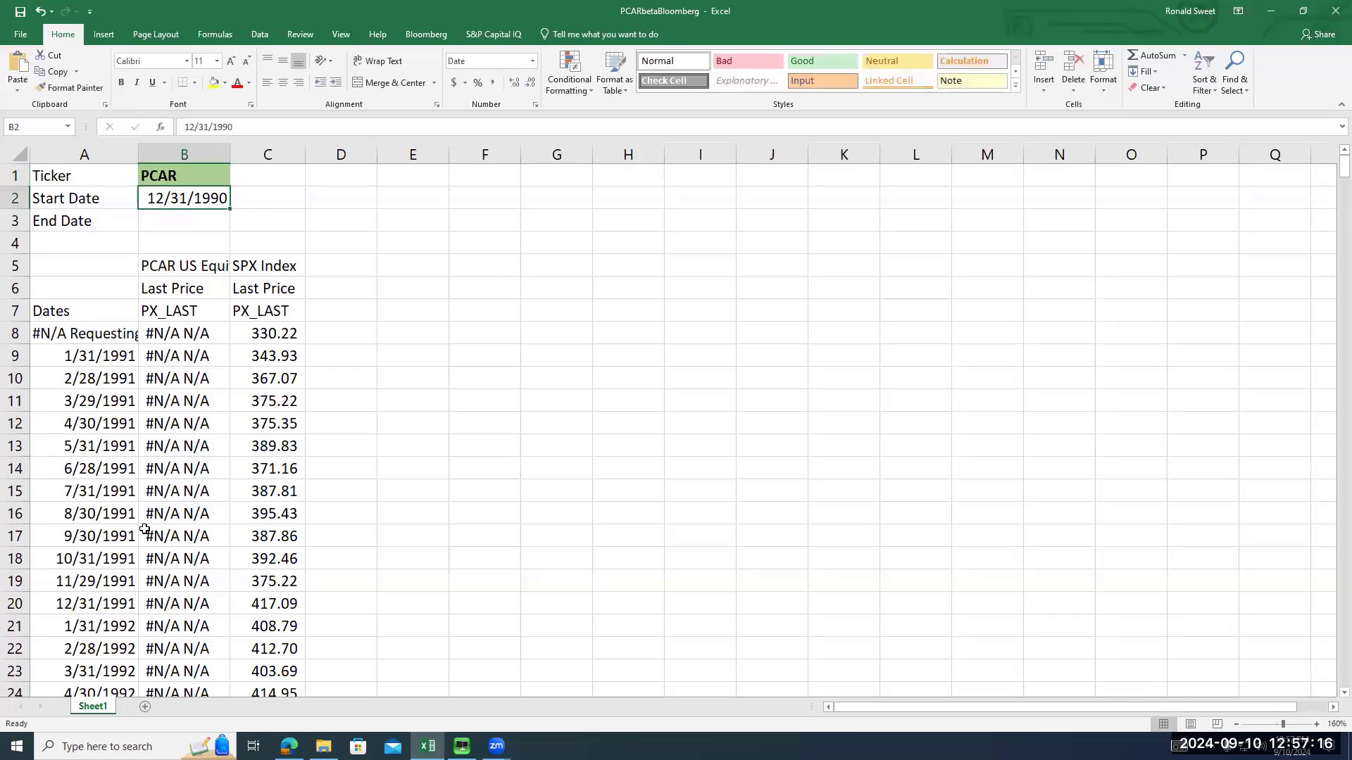
Set the start date in B2 to 12/31/1980
{"action": "type", "text": "12/31/"}
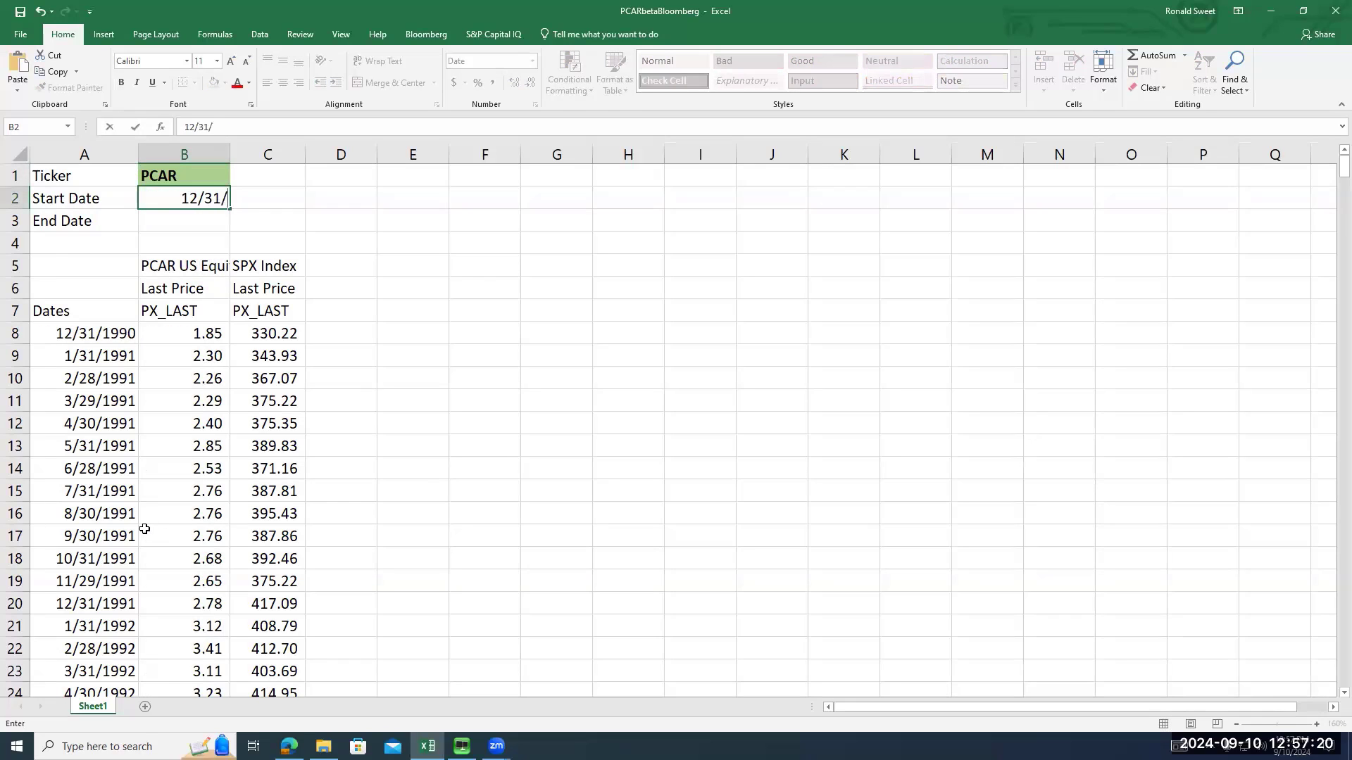
{"action": "type", "text": "1"}
{"action": "type", "text": "89"}
{"action": "key", "text": "BackSpace"}
{"action": "key", "text": "BackSpace"}
{"action": "type", "text": "980"}
{"action": "key", "text": "Return"}
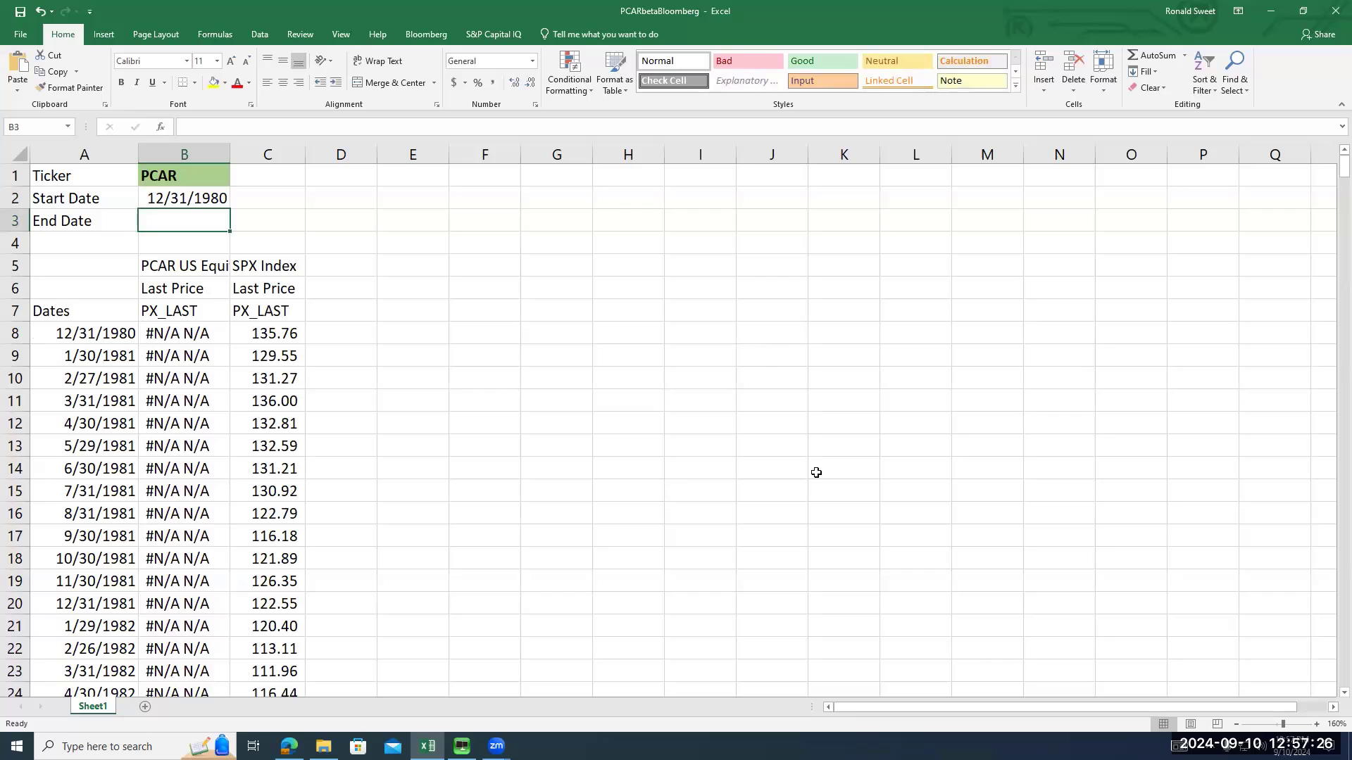
Find the first month with a PCAR price and set the start date in B2 to that date, 4/30/1984
{"action": "scroll", "coordinate": [1331, 595], "scroll_direction": "down", "scroll_amount": 19}
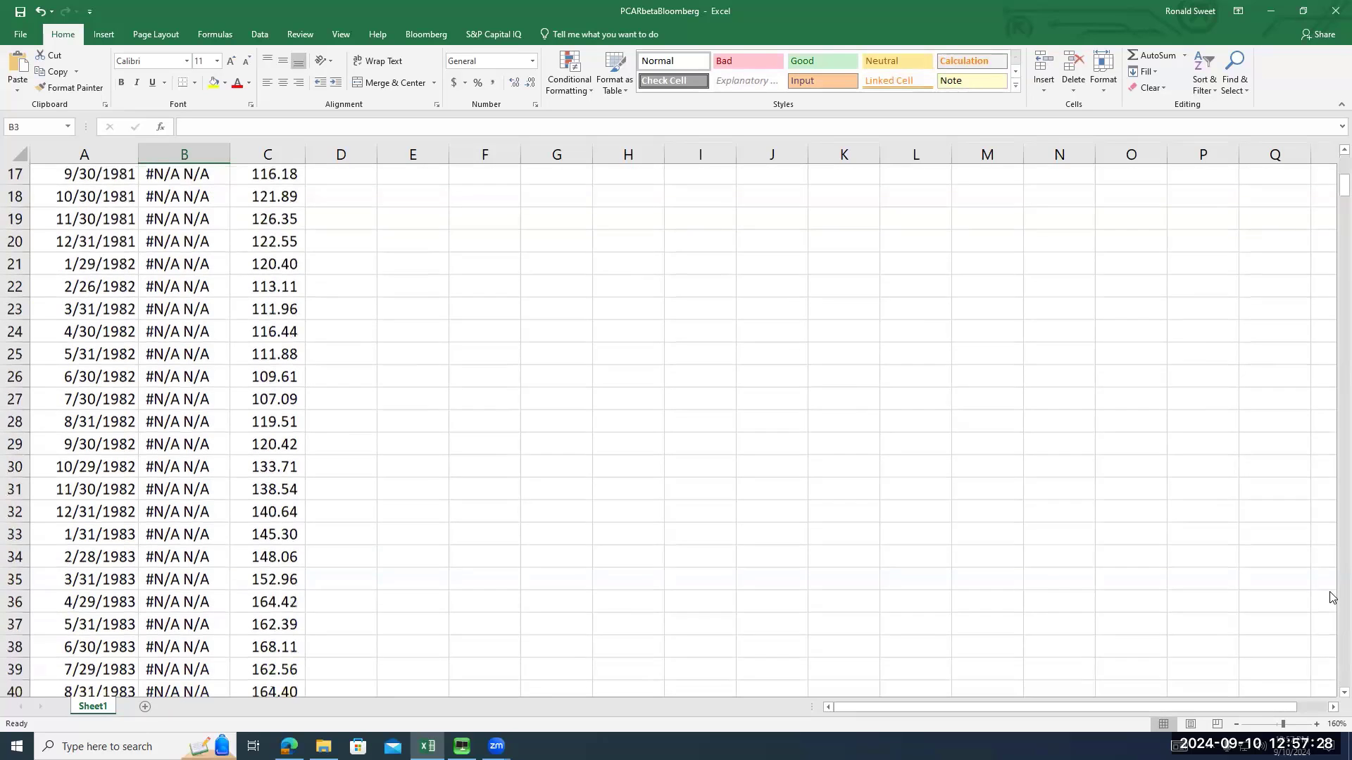
{"action": "scroll", "coordinate": [503, 547], "scroll_direction": "up", "scroll_amount": 7}
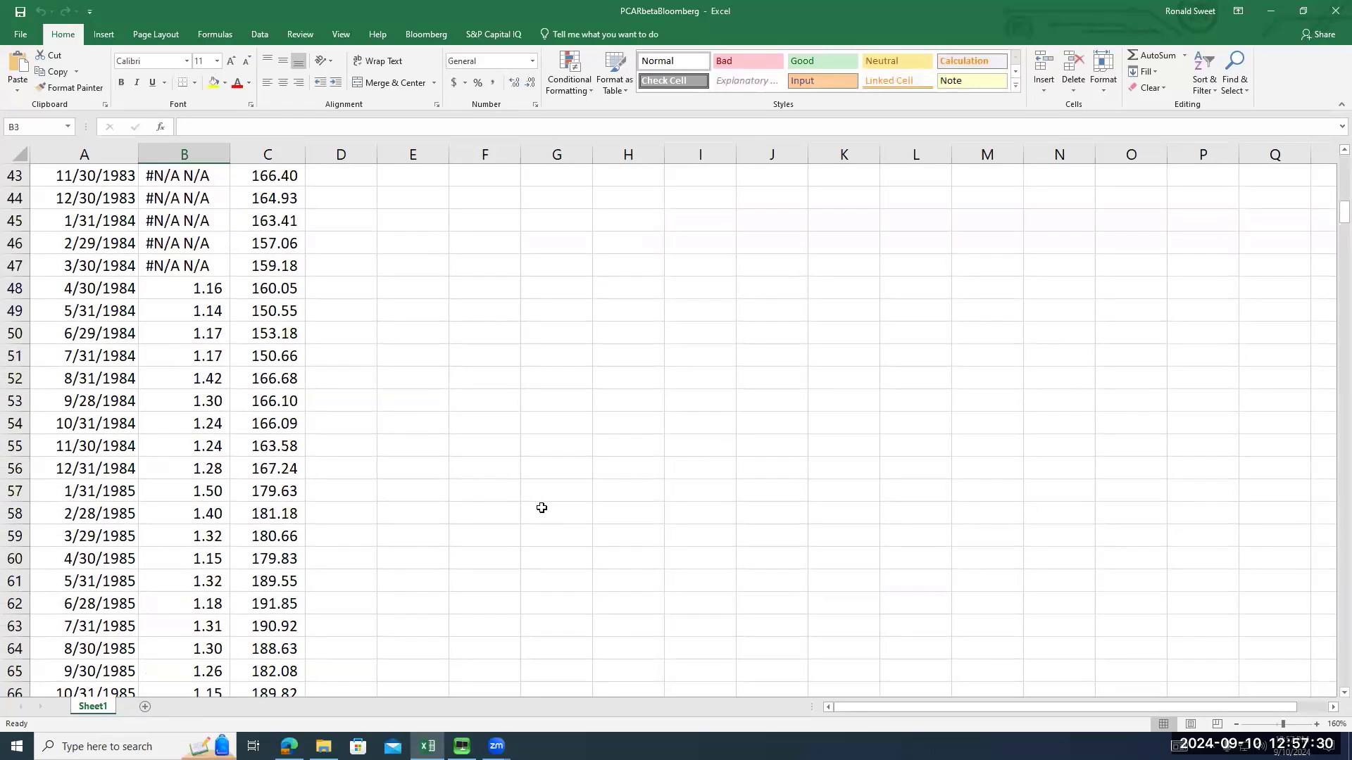
{"action": "left_click", "coordinate": [66, 423]}
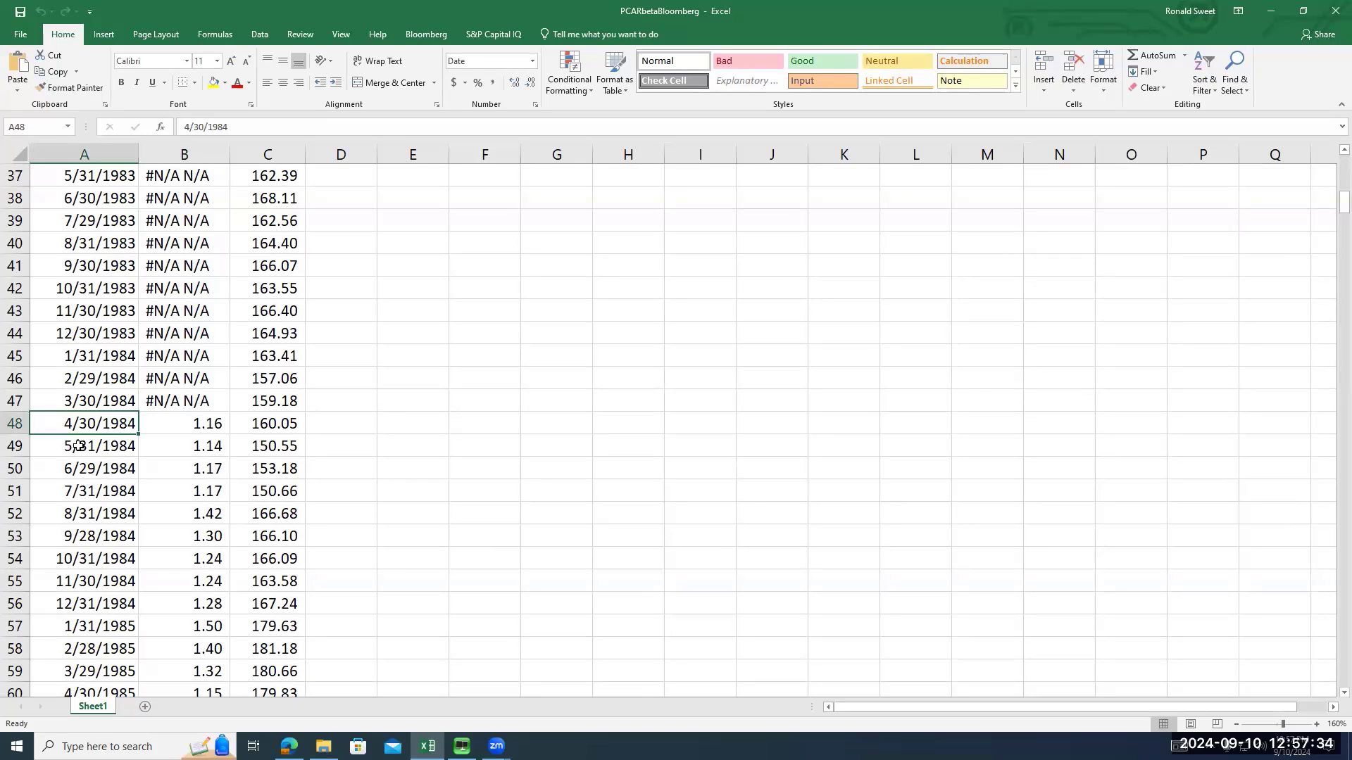
{"action": "scroll", "coordinate": [177, 421], "scroll_direction": "up", "scroll_amount": 12}
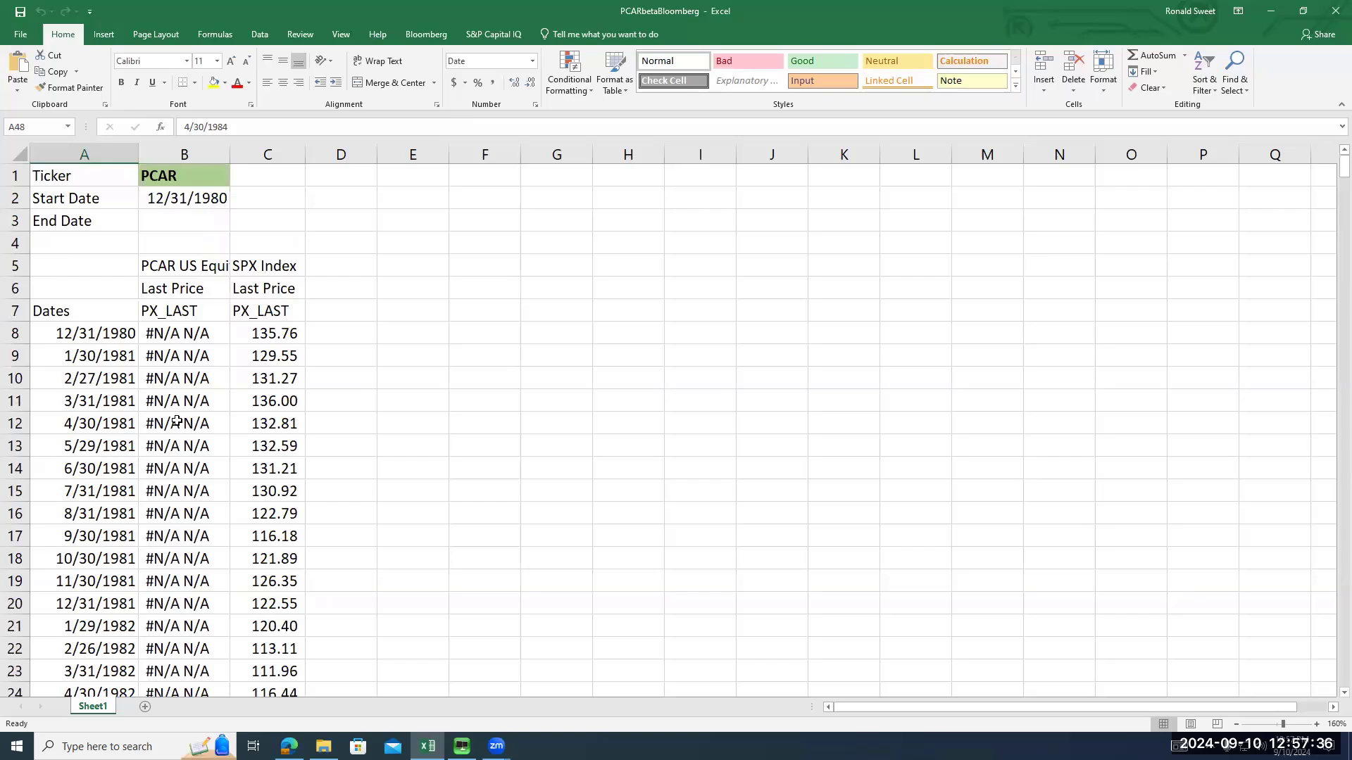
{"action": "left_click", "coordinate": [171, 197]}
{"action": "type", "text": "4/3"}
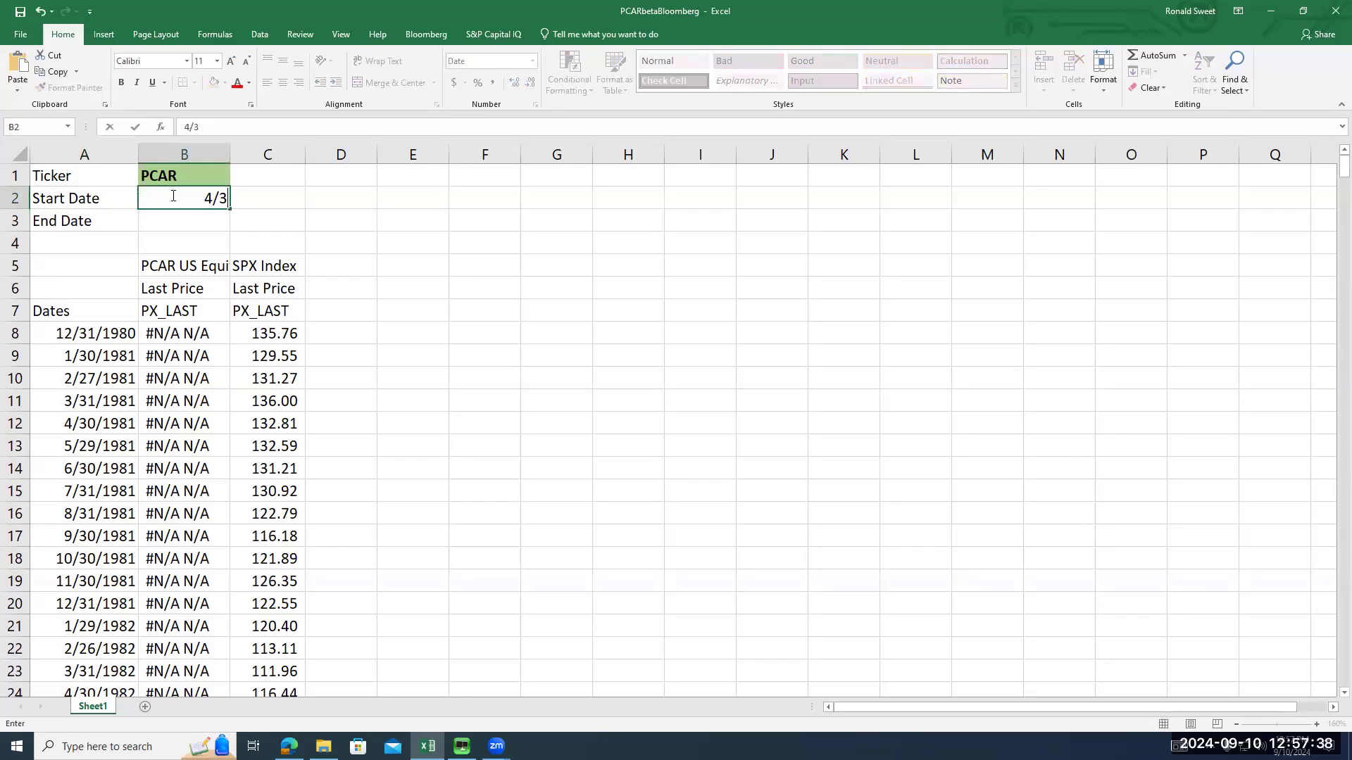
{"action": "type", "text": "0/1984"}
{"action": "key", "text": "Return"}
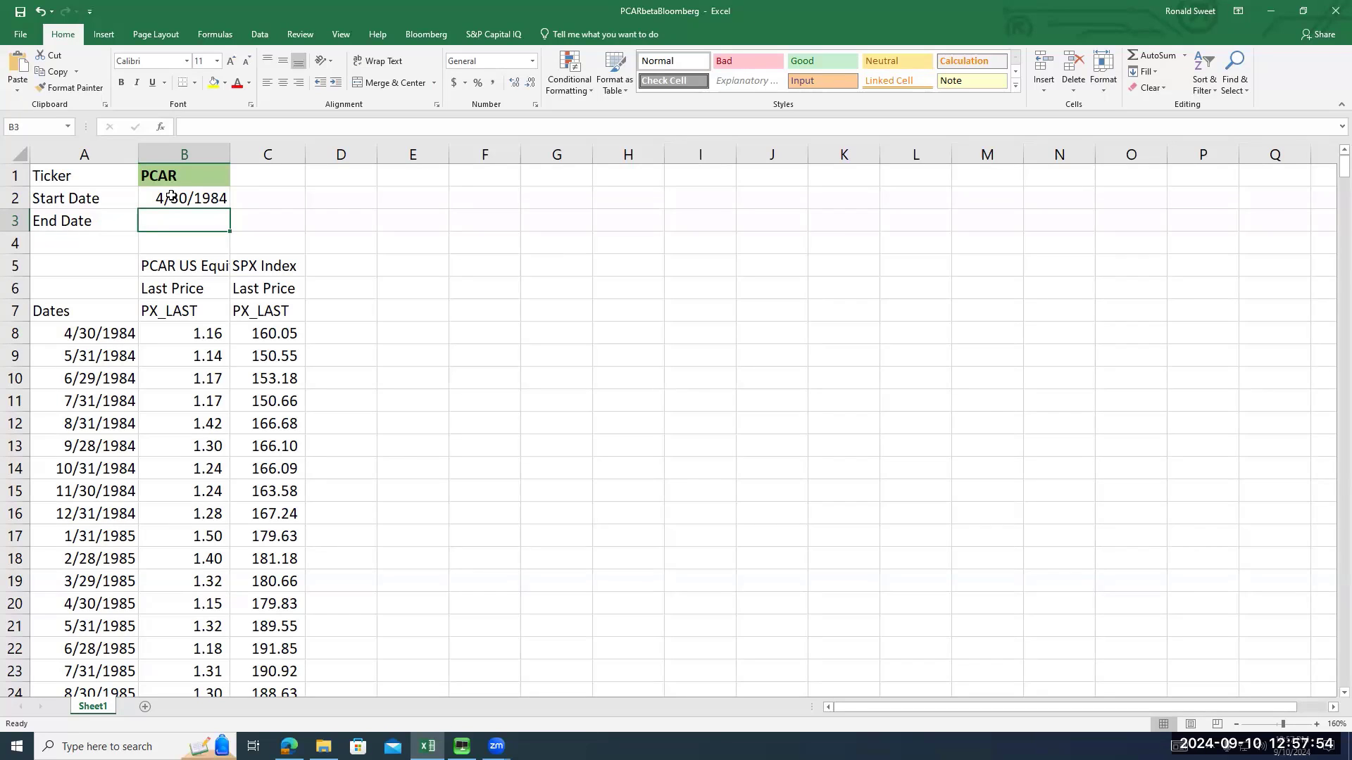
Examine the security headings in row 5 and the field codes in row 7 for the stock and index columns
{"action": "key", "text": "Down"}
{"action": "key", "text": "Down"}
{"action": "key", "text": "Right"}
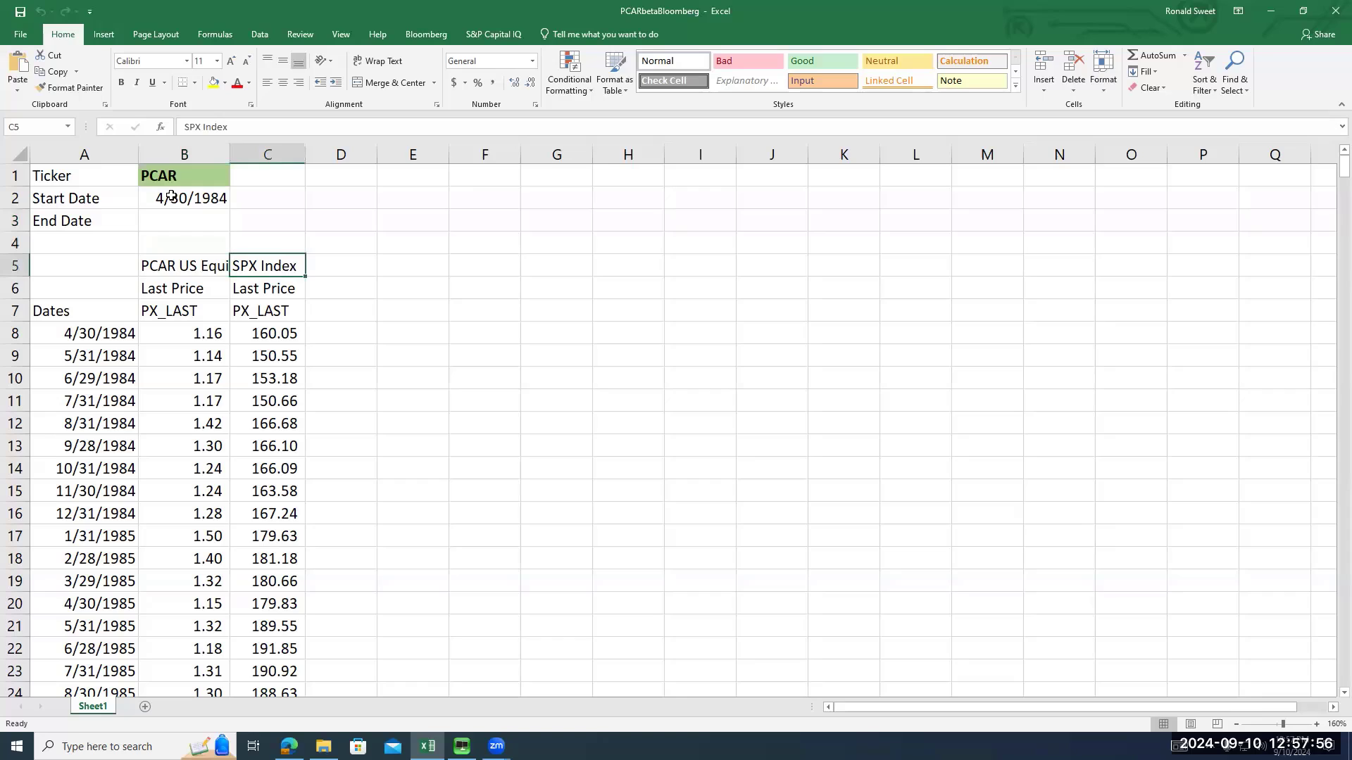
{"action": "key", "text": "Left"}
{"action": "key", "text": "Down"}
{"action": "key", "text": "Down"}
{"action": "key", "text": "Down"}
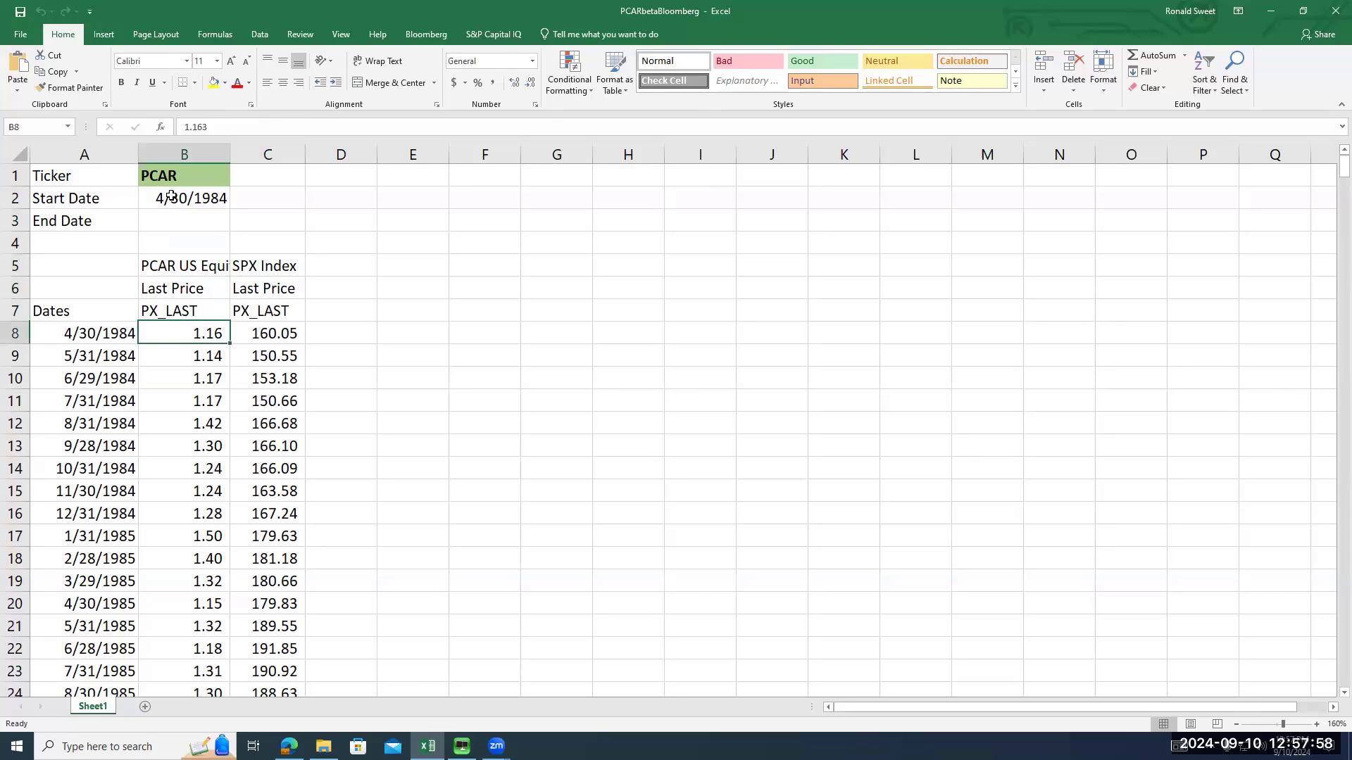
{"action": "key", "text": "Up"}
{"action": "key", "text": "Up"}
{"action": "key", "text": "Up"}
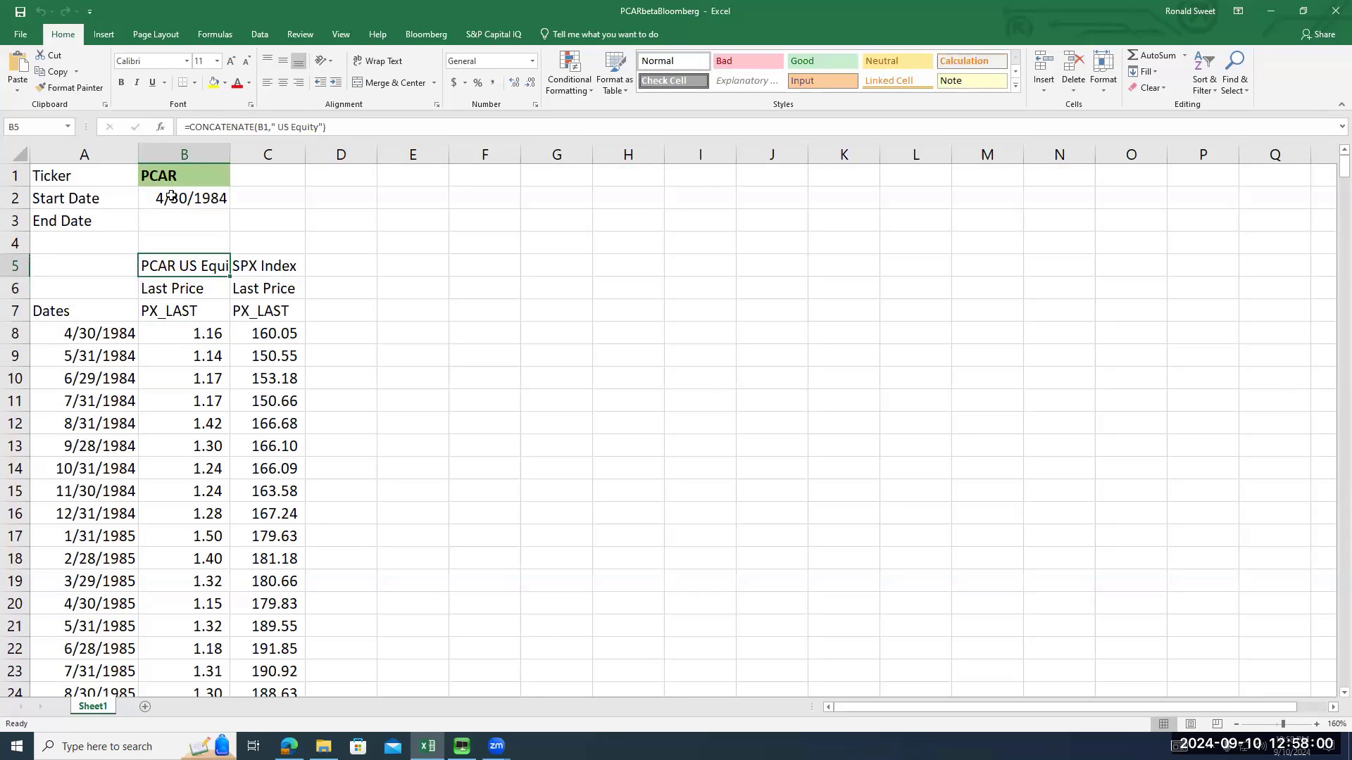
{"action": "key", "text": "Down"}
{"action": "key", "text": "Down"}
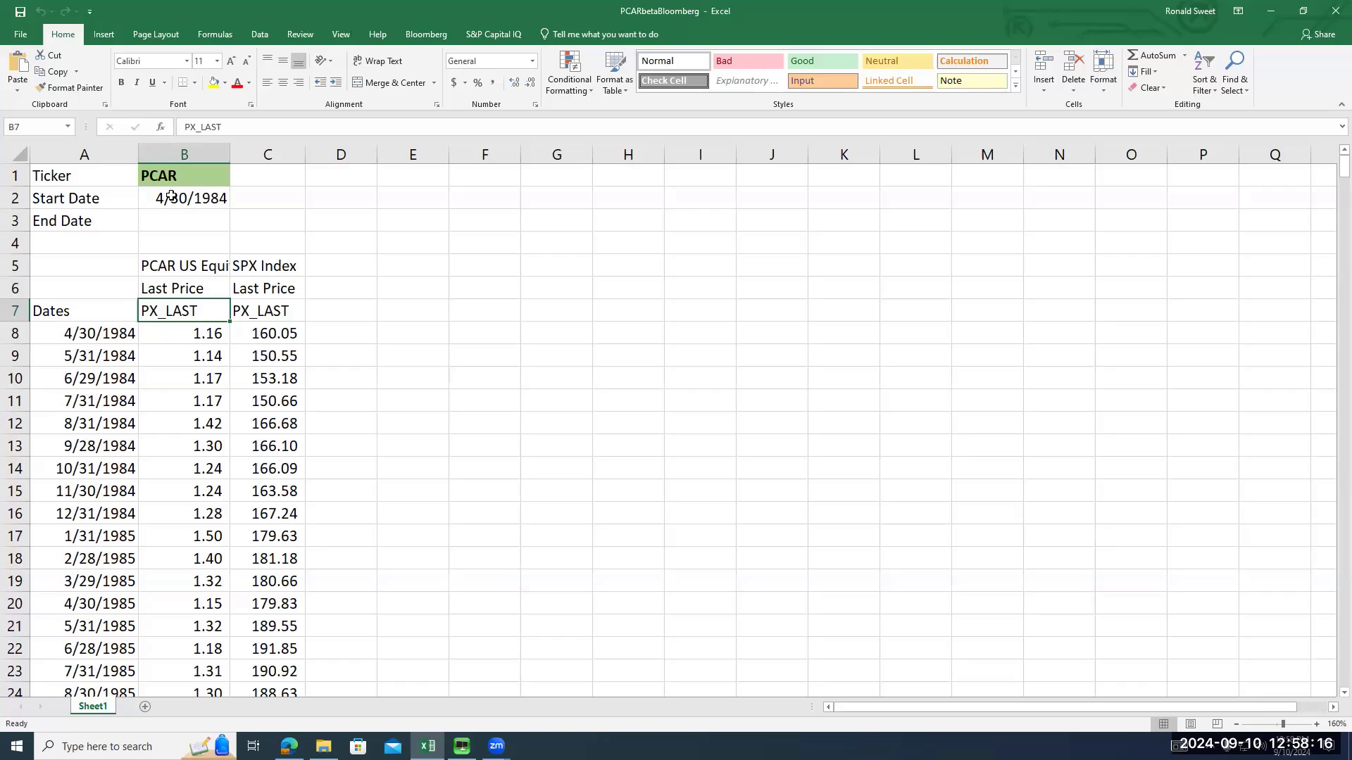
{"action": "key", "text": "Right"}
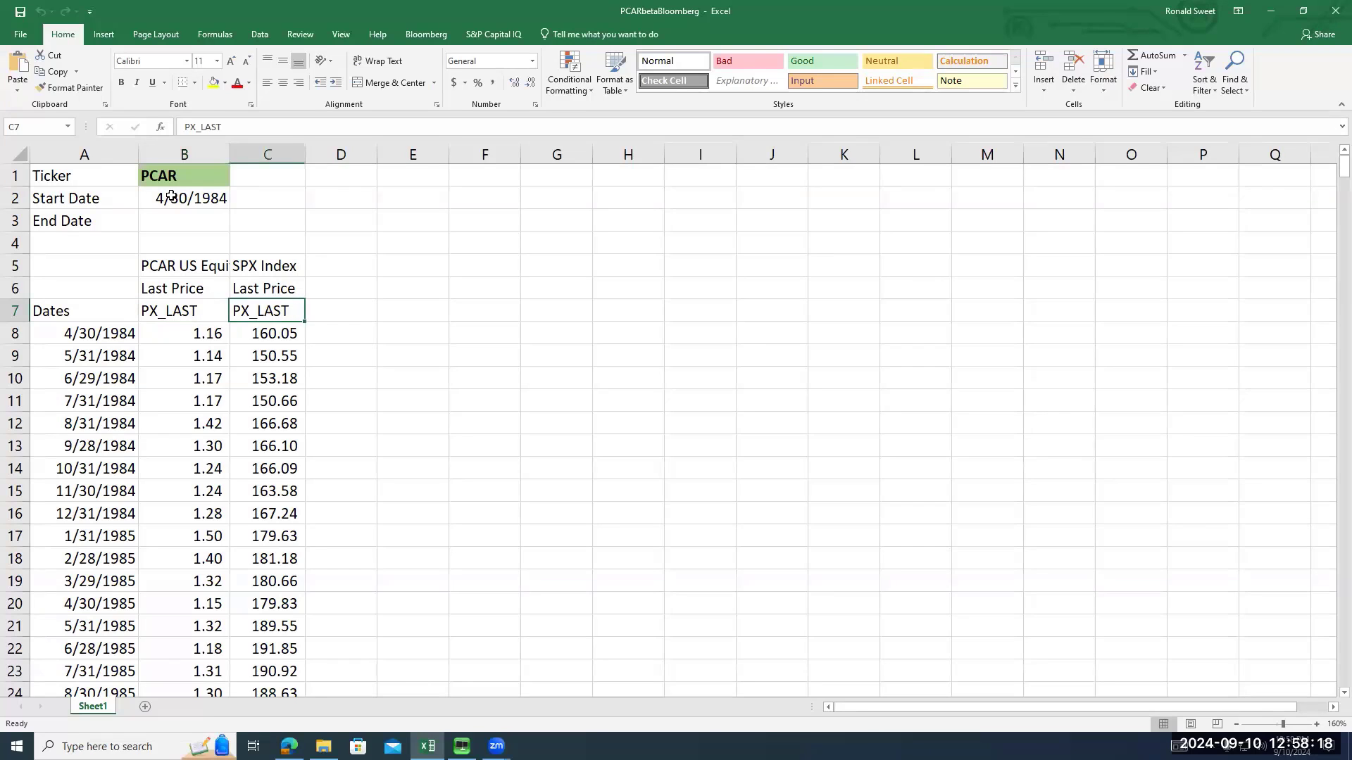
Enter the heading Returns in D5, beside the SPX Index heading
{"action": "key", "text": "Right"}
{"action": "key", "text": "Down"}
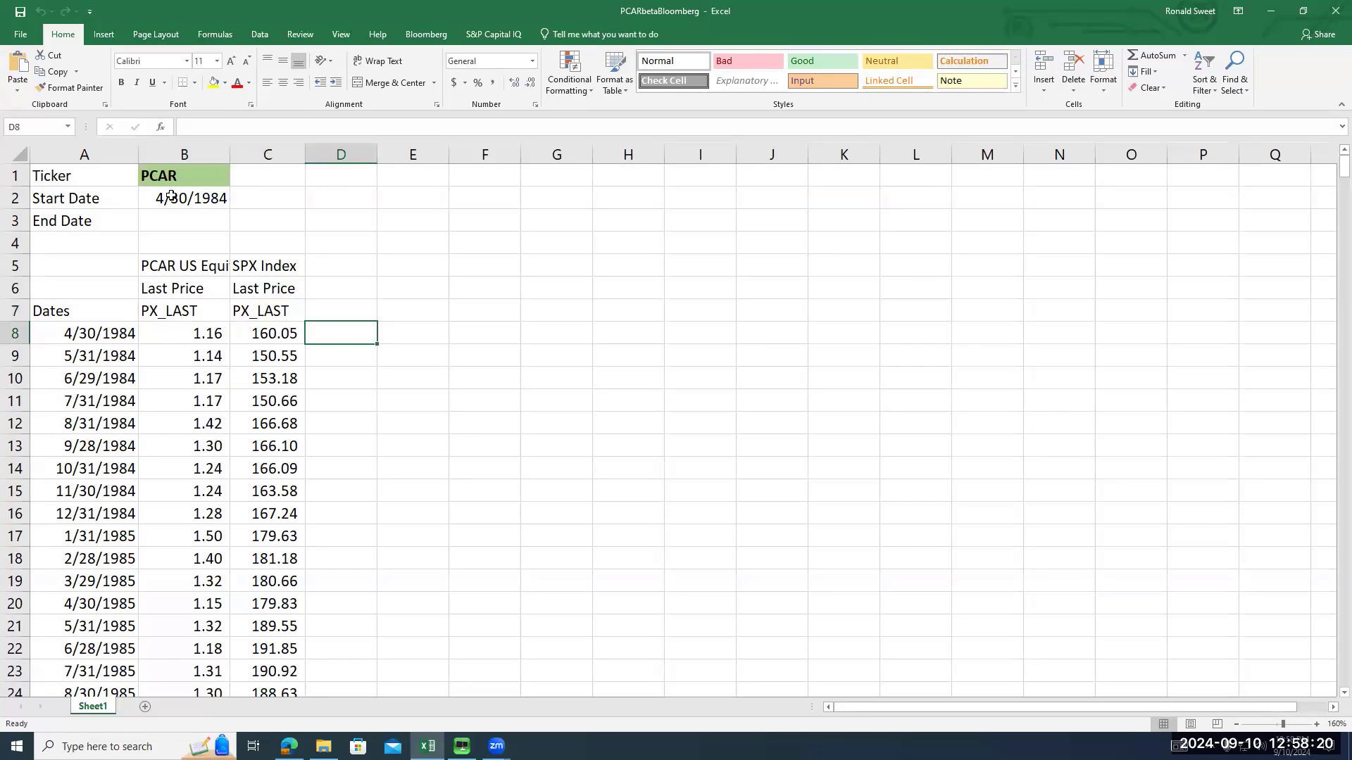
{"action": "key", "text": "Up"}
{"action": "key", "text": "Up"}
{"action": "key", "text": "Up"}
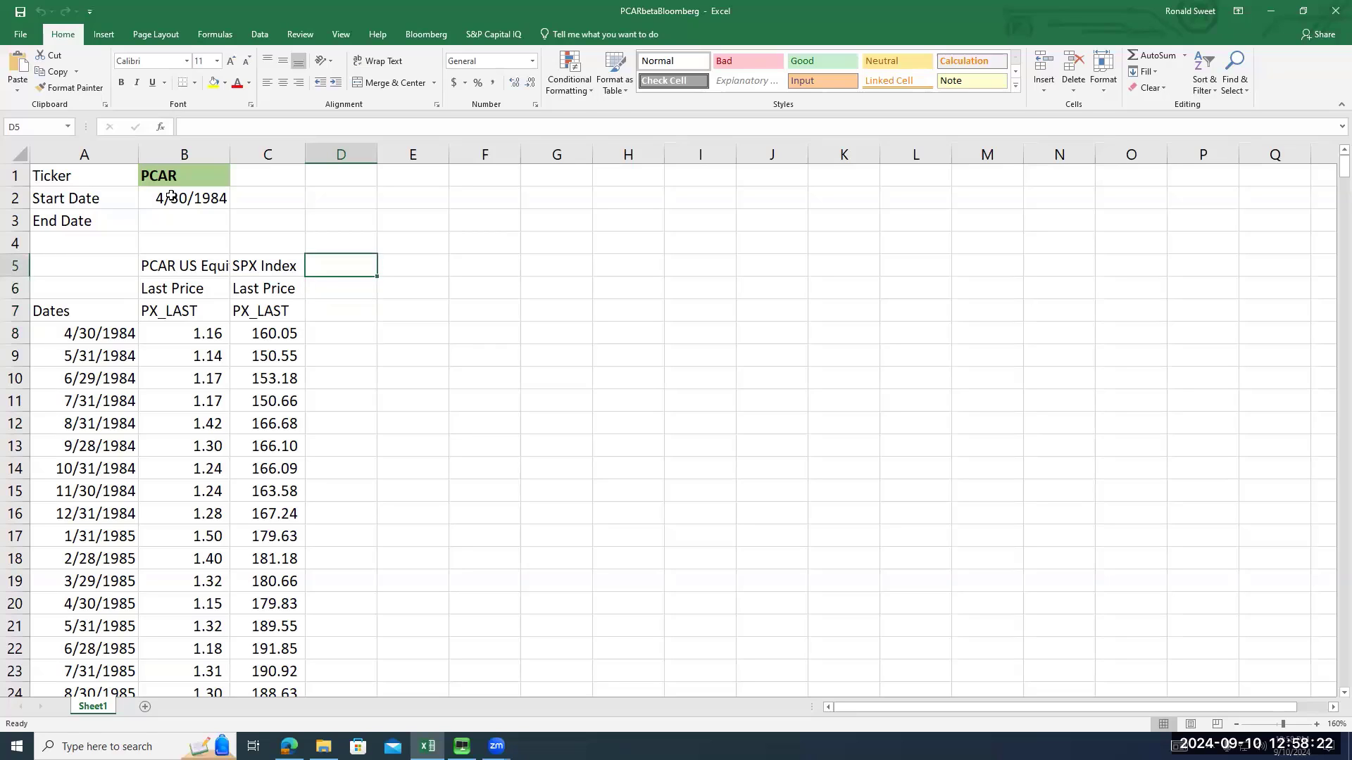
{"action": "type", "text": "Returns"}
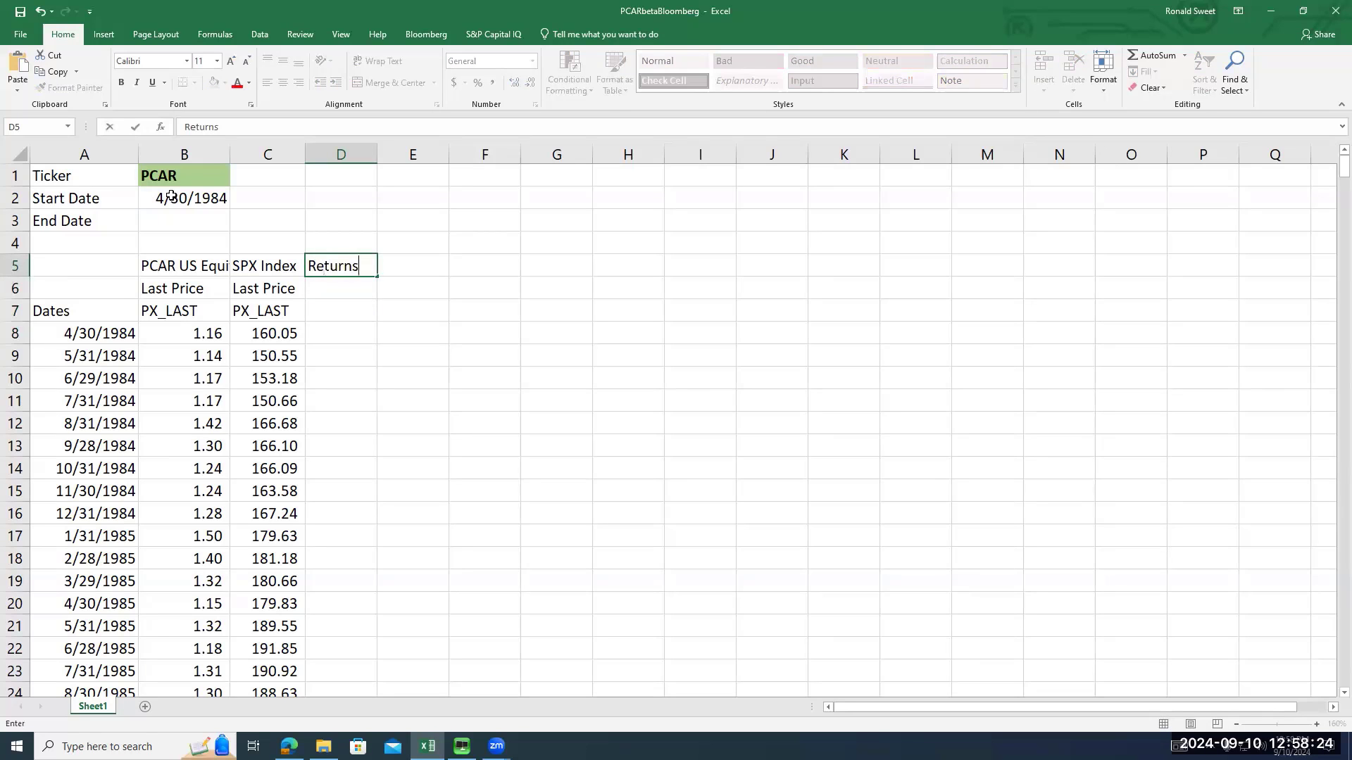
{"action": "key", "text": "Return"}
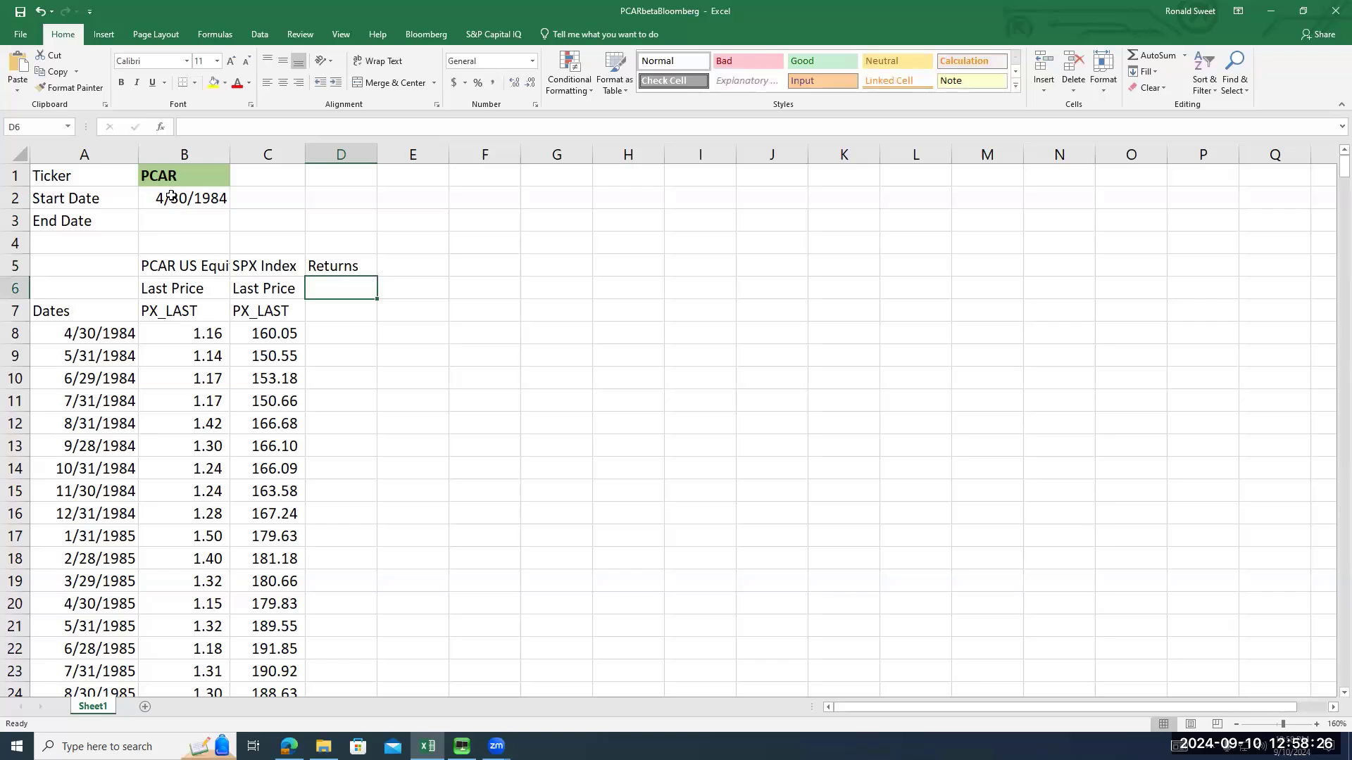
Link D6 to the stock's security heading in B5 with the formula +B5
{"action": "type", "text": "+"}
{"action": "key", "text": "Left"}
{"action": "key", "text": "Left"}
{"action": "key", "text": "Up"}
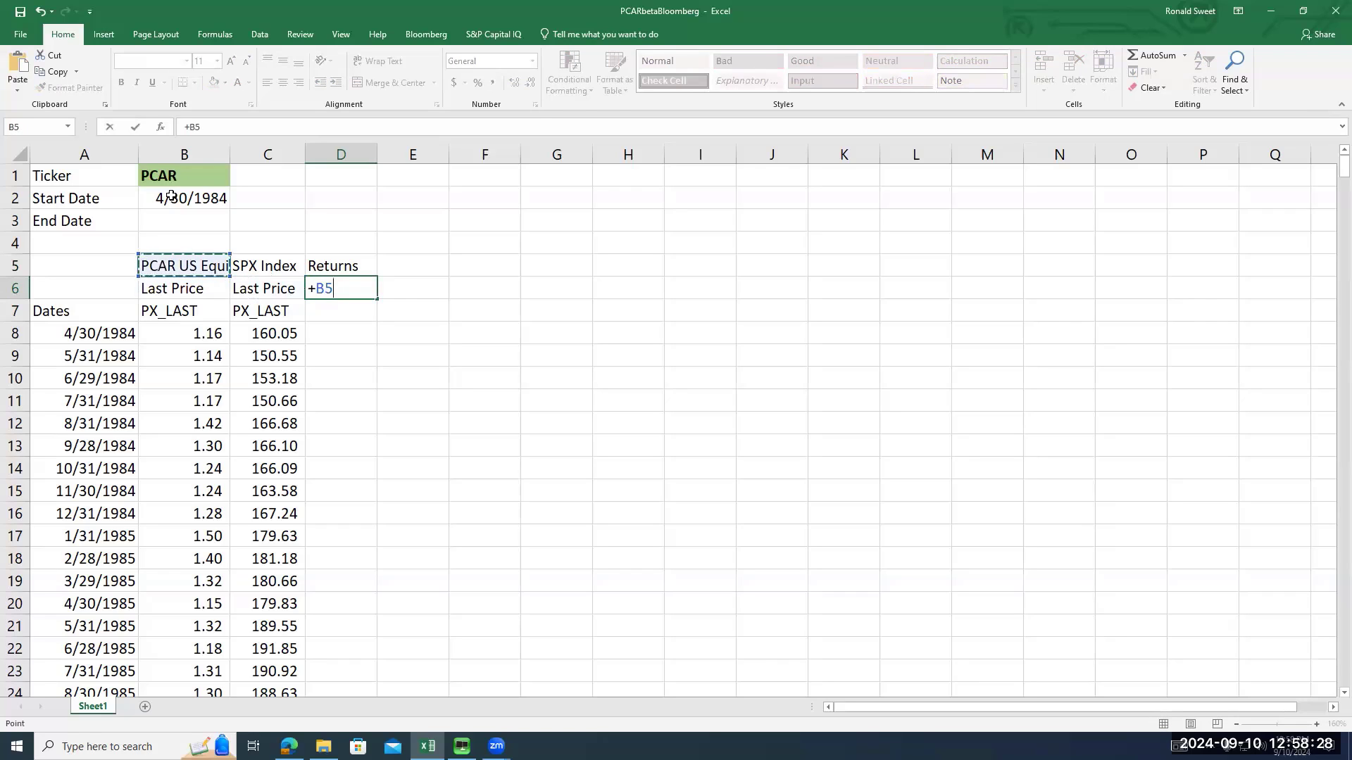
{"action": "key", "text": "Return"}
Link E6 to the index's security heading in C5 with the formula +C5
{"action": "key", "text": "Up"}
{"action": "key", "text": "Right"}
{"action": "type", "text": "+"}
{"action": "key", "text": "Left"}
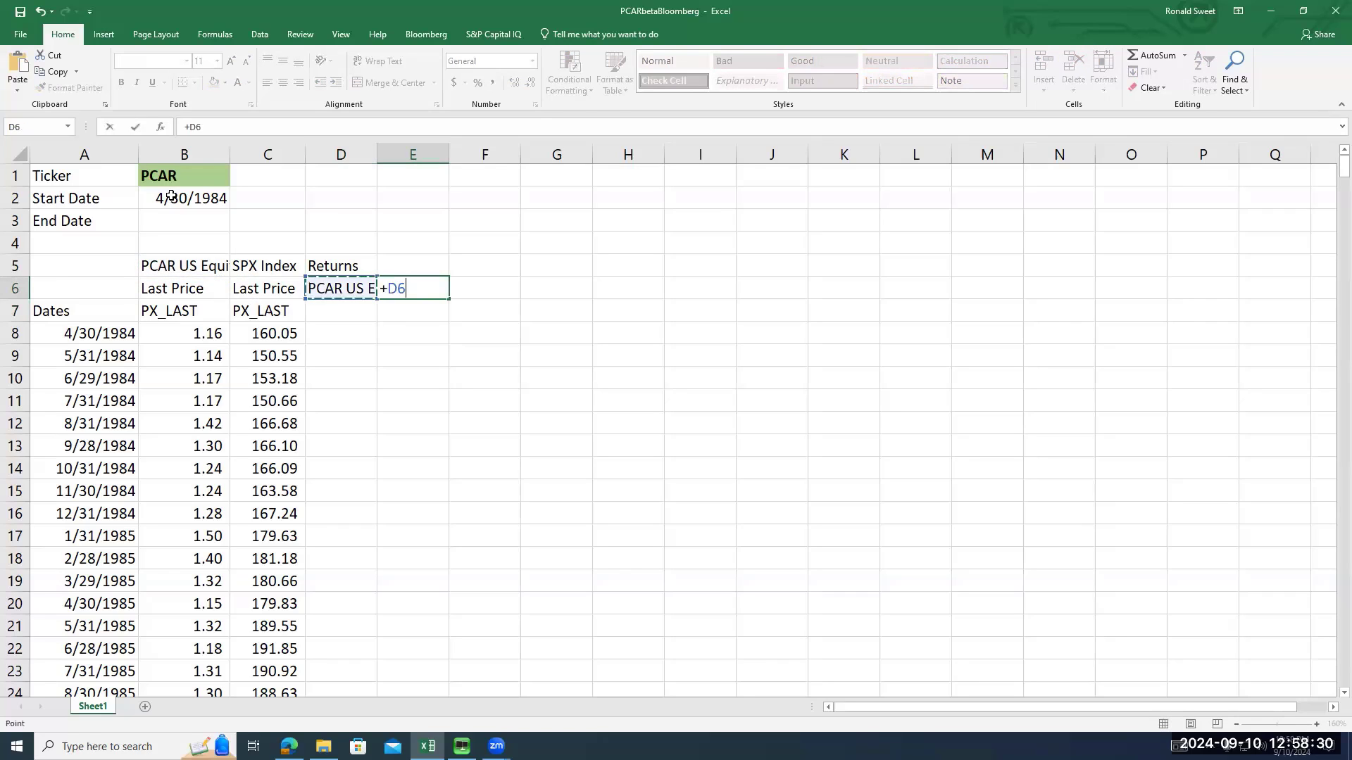
{"action": "key", "text": "Left"}
{"action": "key", "text": "Up"}
{"action": "key", "text": "Return"}
{"action": "key", "text": "Left"}
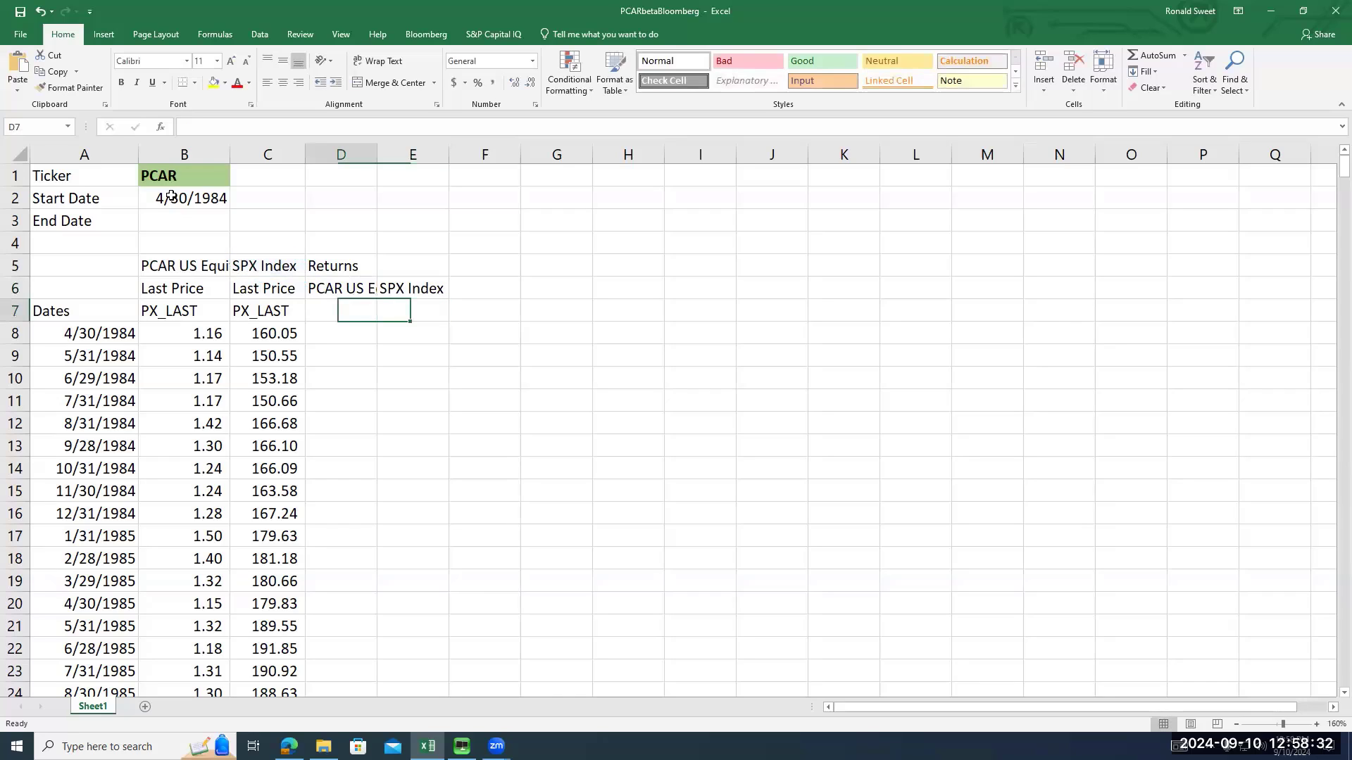
Extend the Returns heading in D5 to read Returns End / Beg - 1
{"action": "key", "text": "Down"}
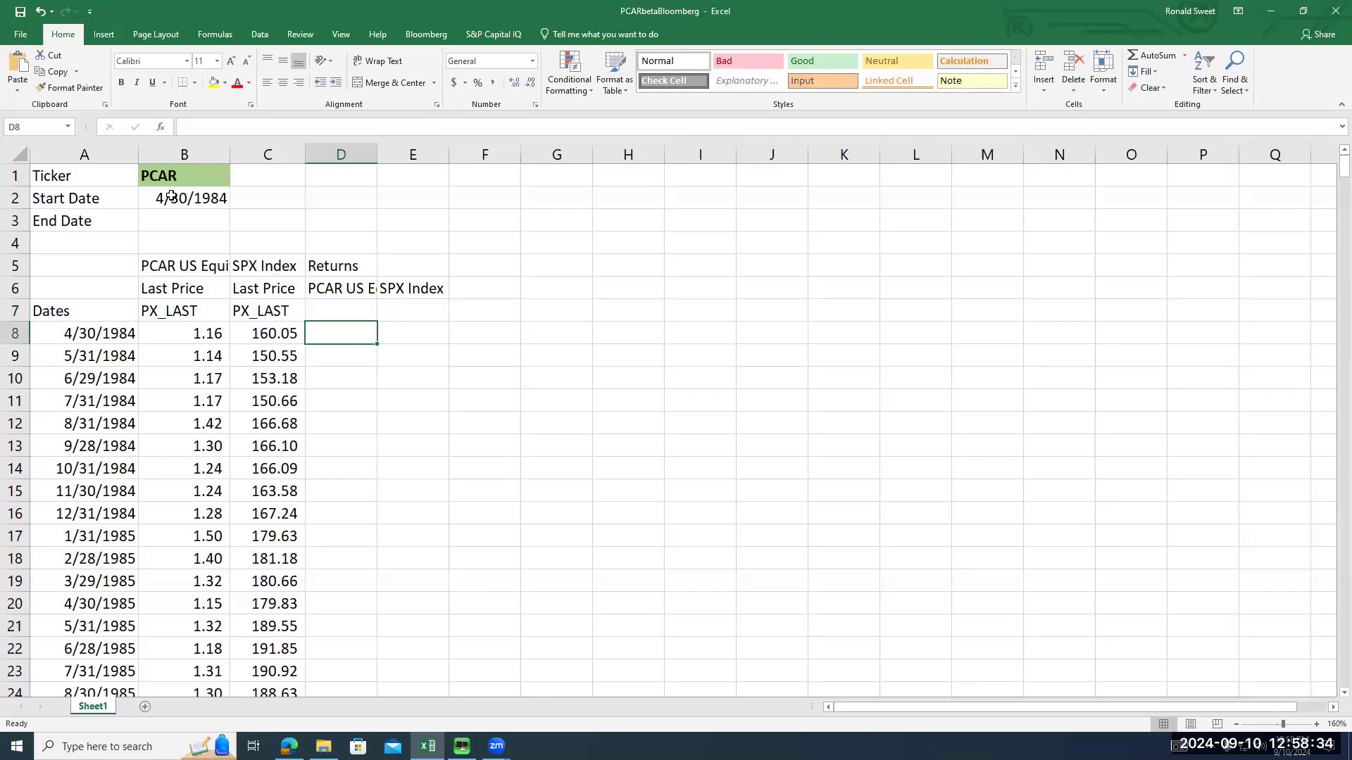
{"action": "key", "text": "Down"}
{"action": "key", "text": "Right"}
{"action": "key", "text": "Right"}
{"action": "key", "text": "Up"}
{"action": "key", "text": "Up"}
{"action": "key", "text": "Up"}
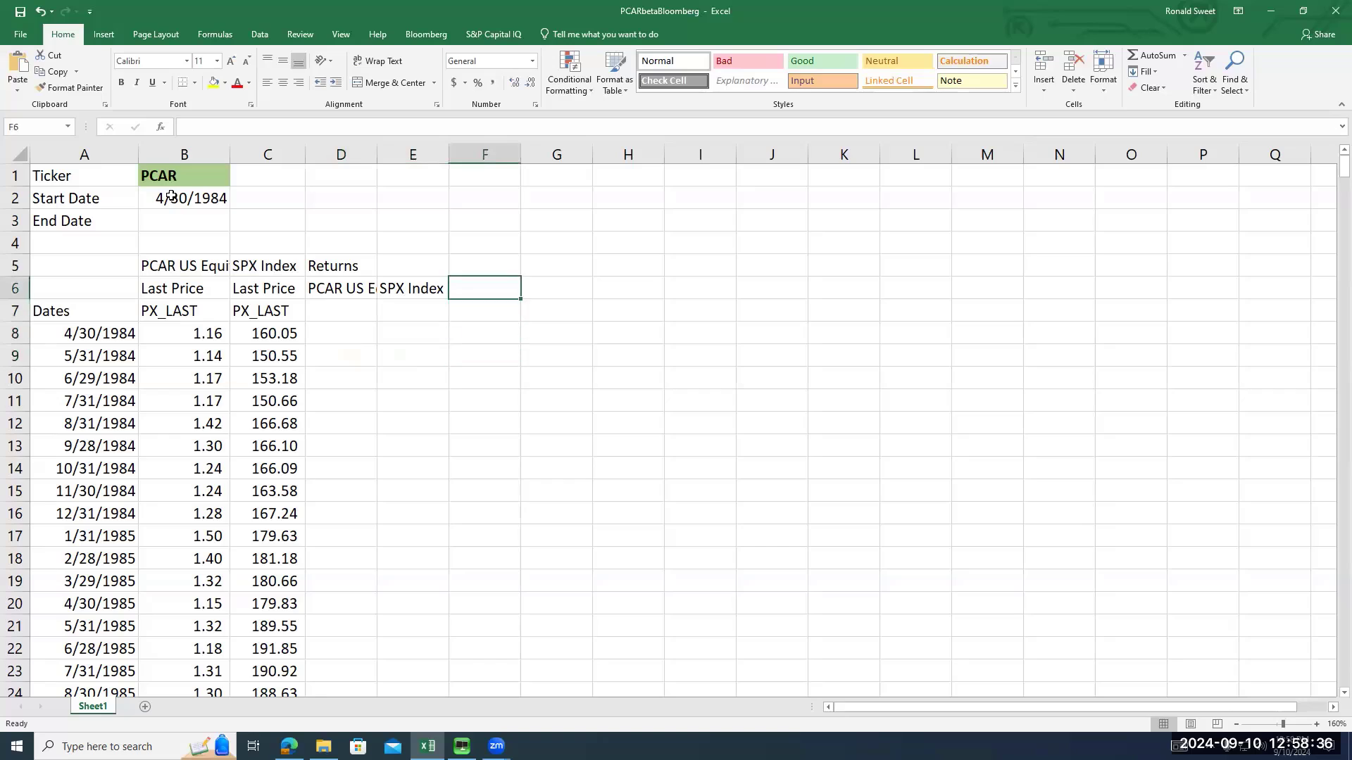
{"action": "key", "text": "Up"}
{"action": "key", "text": "Left"}
{"action": "key", "text": "Left"}
{"action": "key", "text": "F2"}
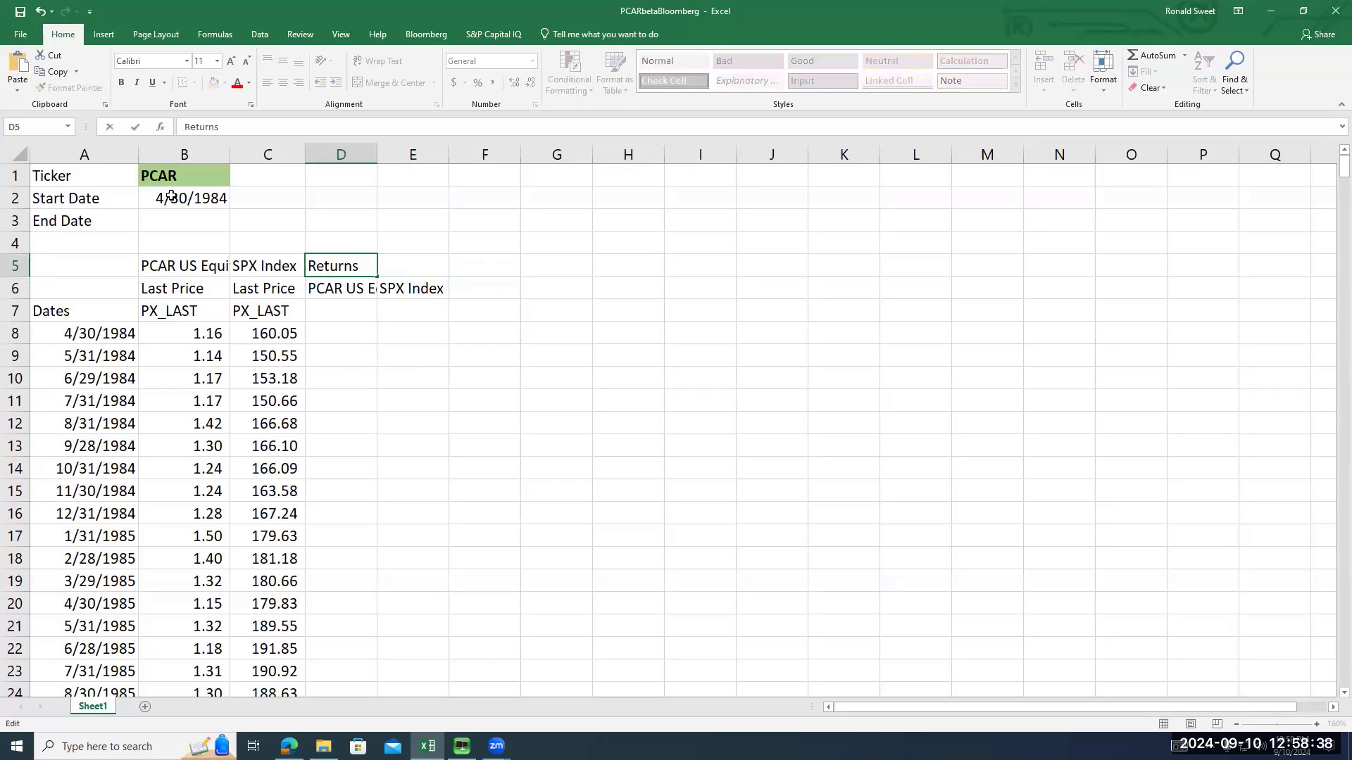
{"action": "type", "text": "End / Beg - 1"}
{"action": "key", "text": "Return"}
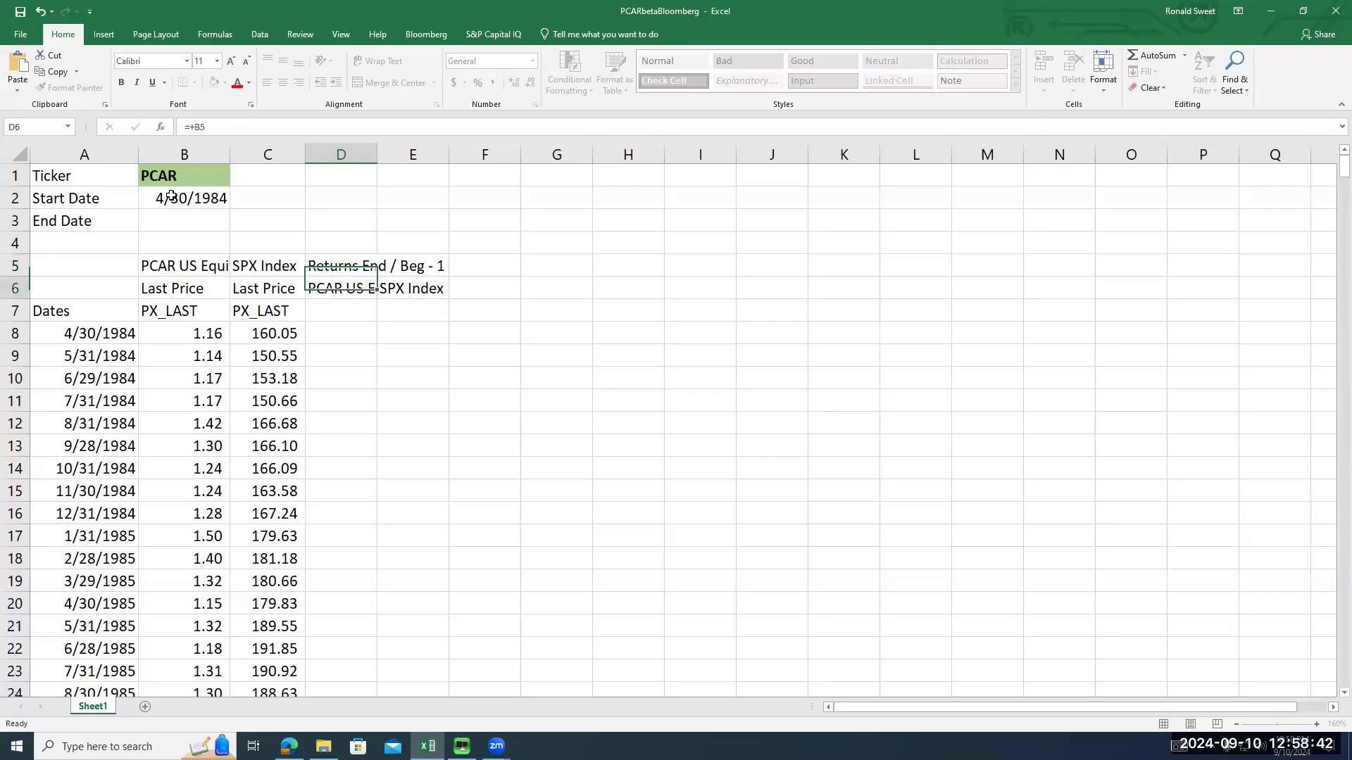
Calculate PCAR's first monthly return in D9 with the formula +(B9/B8)-1
{"action": "key", "text": "Down"}
{"action": "key", "text": "Down"}
{"action": "key", "text": "Up"}
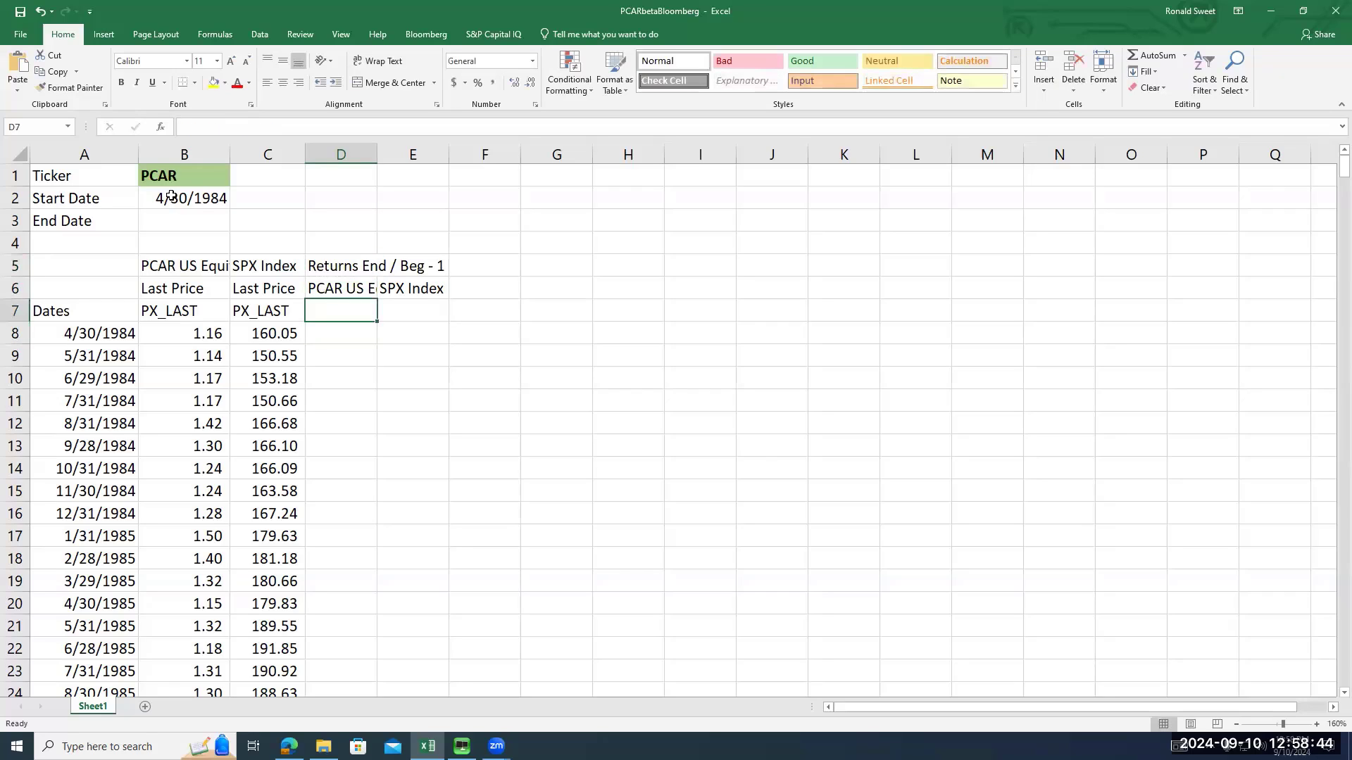
{"action": "key", "text": "Down"}
{"action": "key", "text": "Up"}
{"action": "key", "text": "Down"}
{"action": "key", "text": "Up"}
{"action": "key", "text": "Down"}
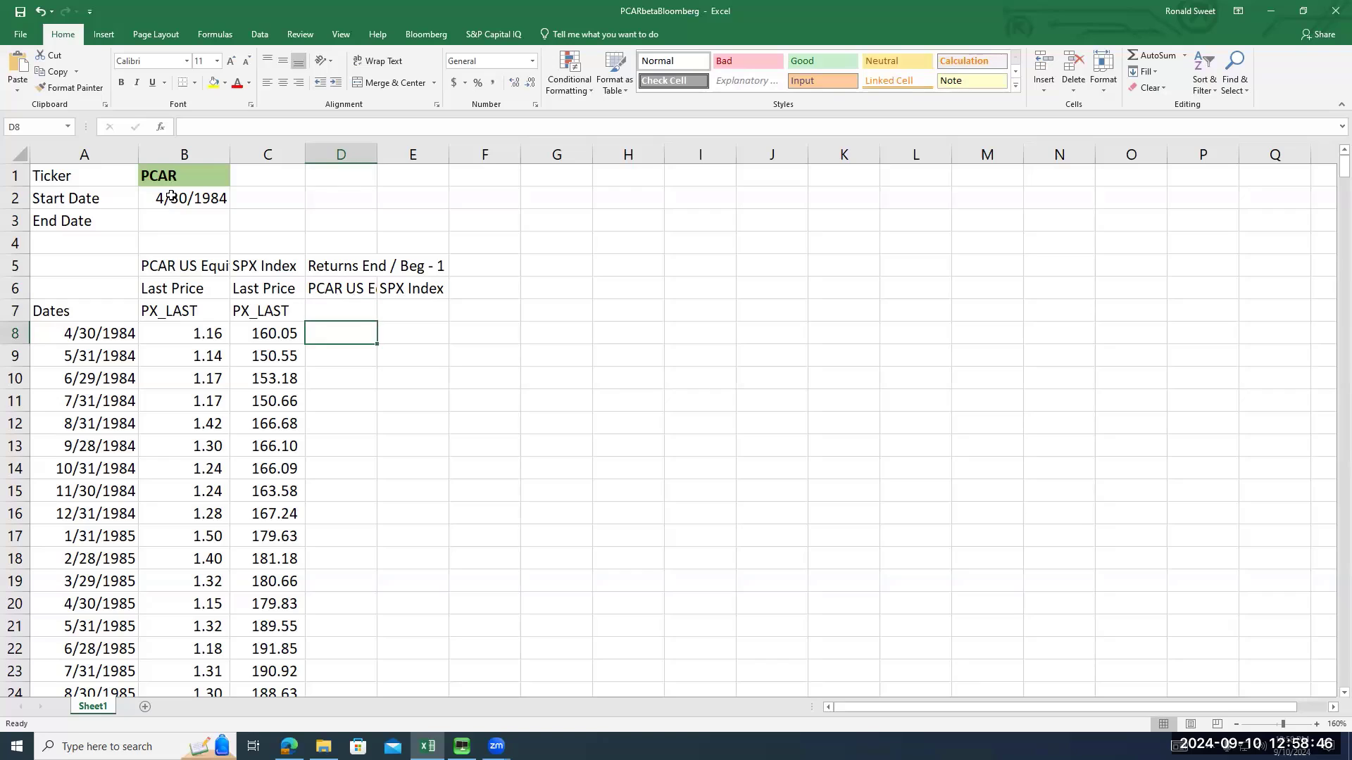
{"action": "key", "text": "Down"}
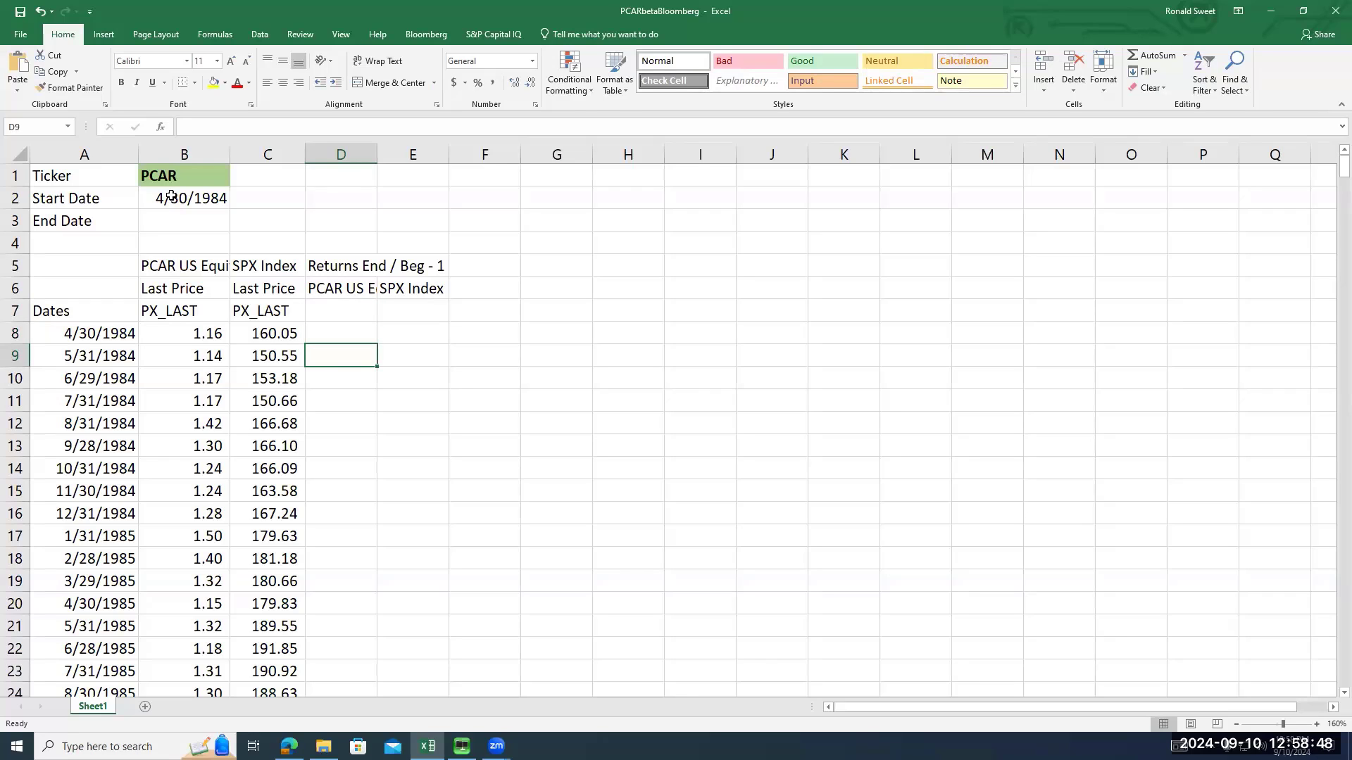
{"action": "type", "text": "+("}
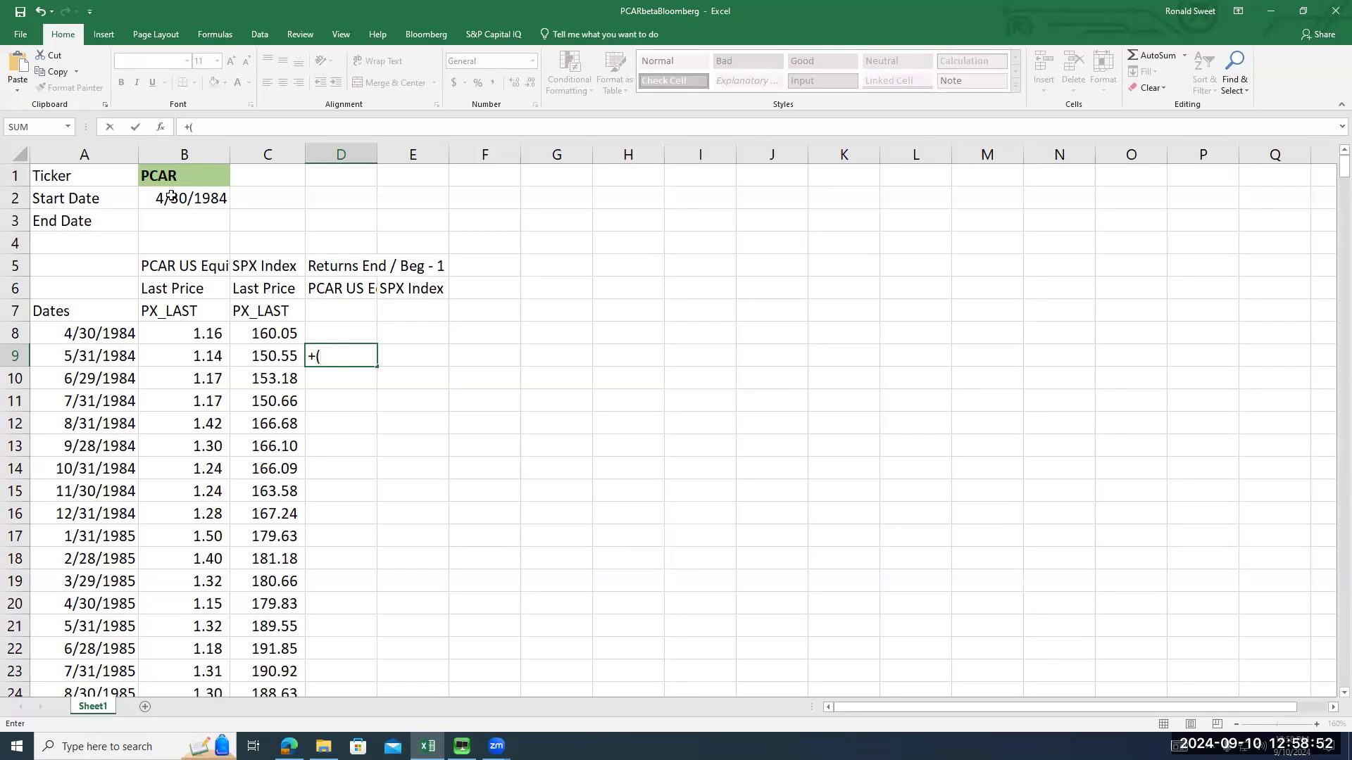
{"action": "key", "text": "Left"}
{"action": "key", "text": "Left"}
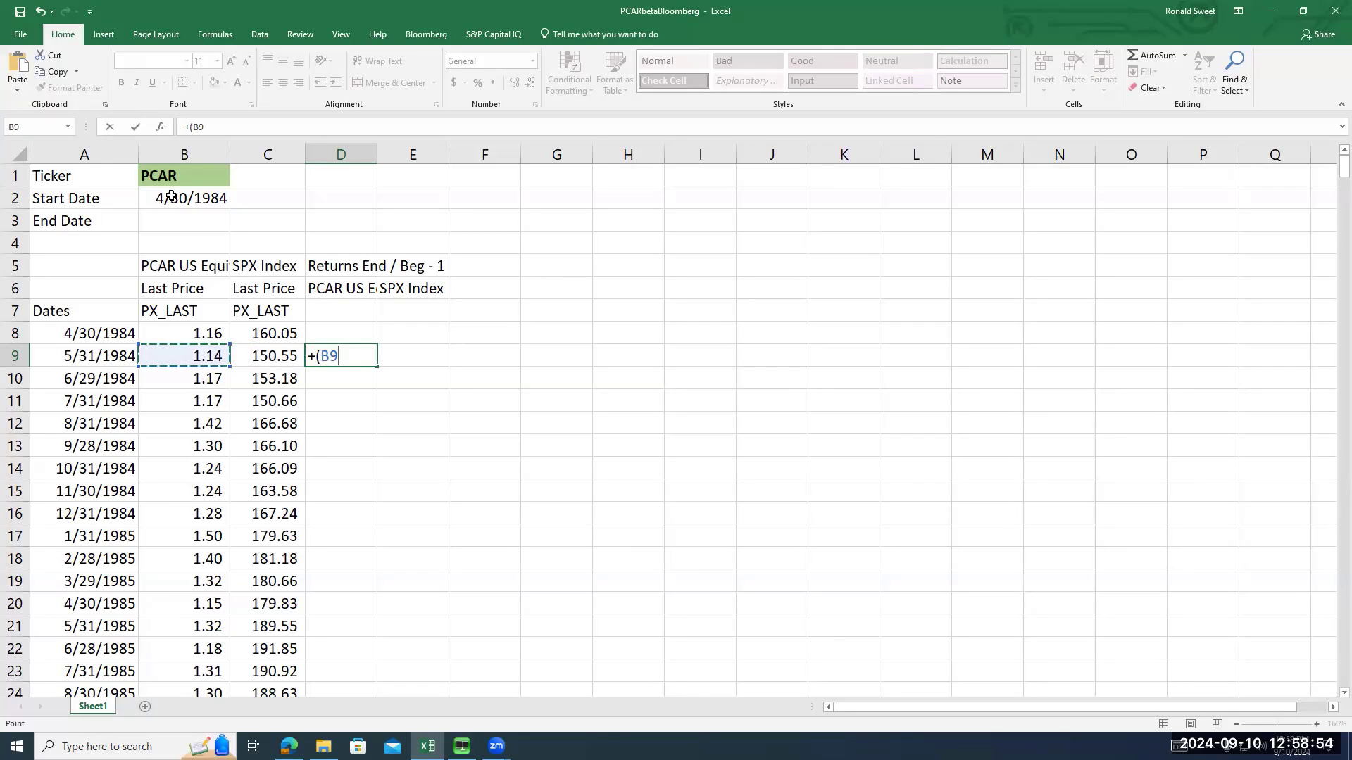
{"action": "type", "text": "/B9"}
{"action": "key", "text": "Up"}
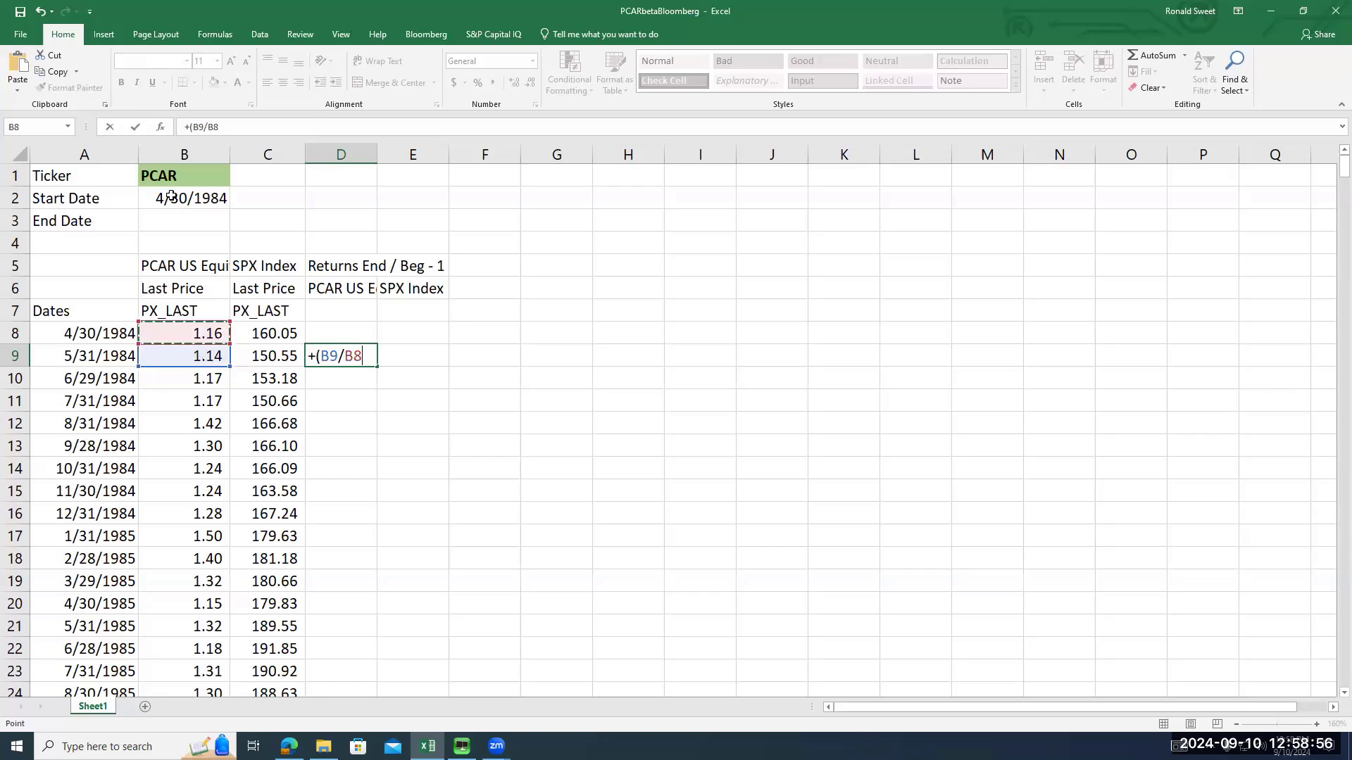
{"action": "type", "text": ")-1"}
{"action": "key", "text": "Up"}
{"action": "key", "text": "Down"}
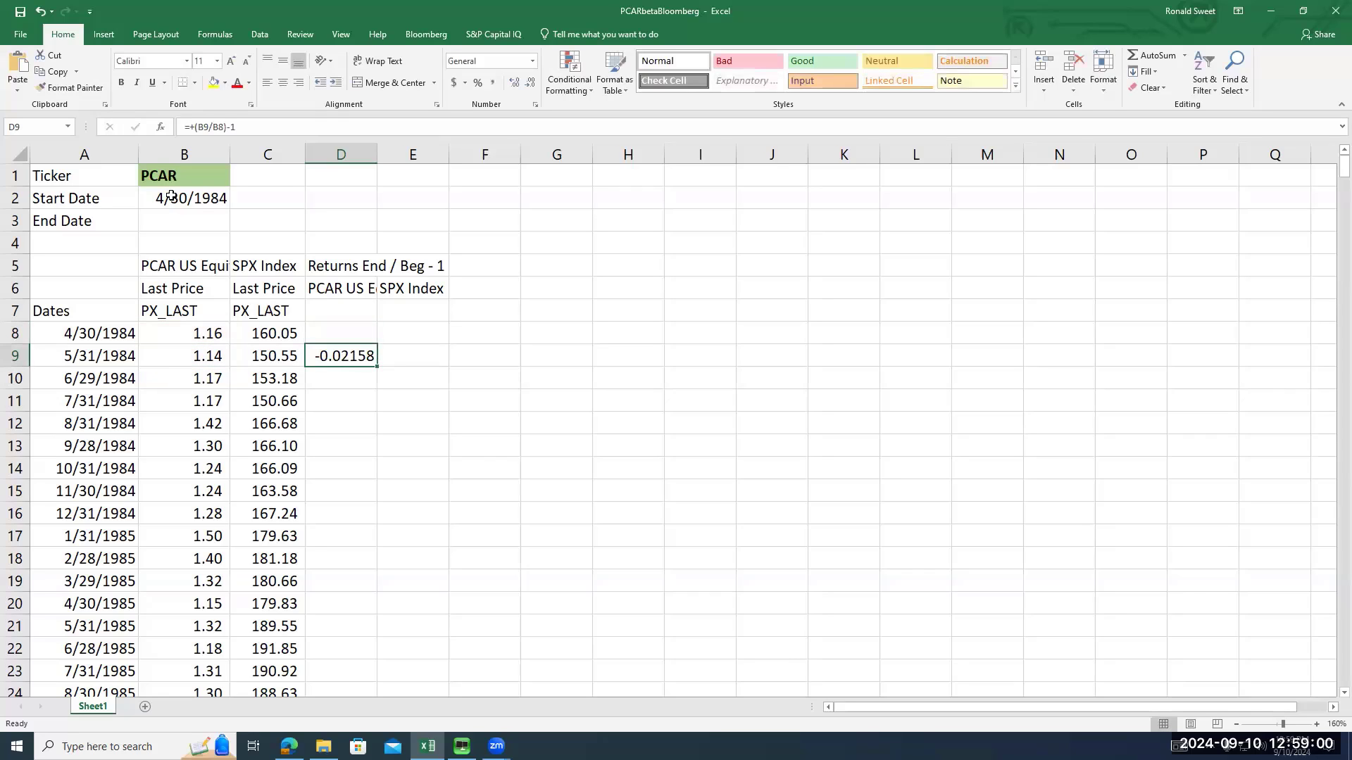
Format the return in D9 as a percentage with two decimal places
{"action": "left_click", "coordinate": [477, 81]}
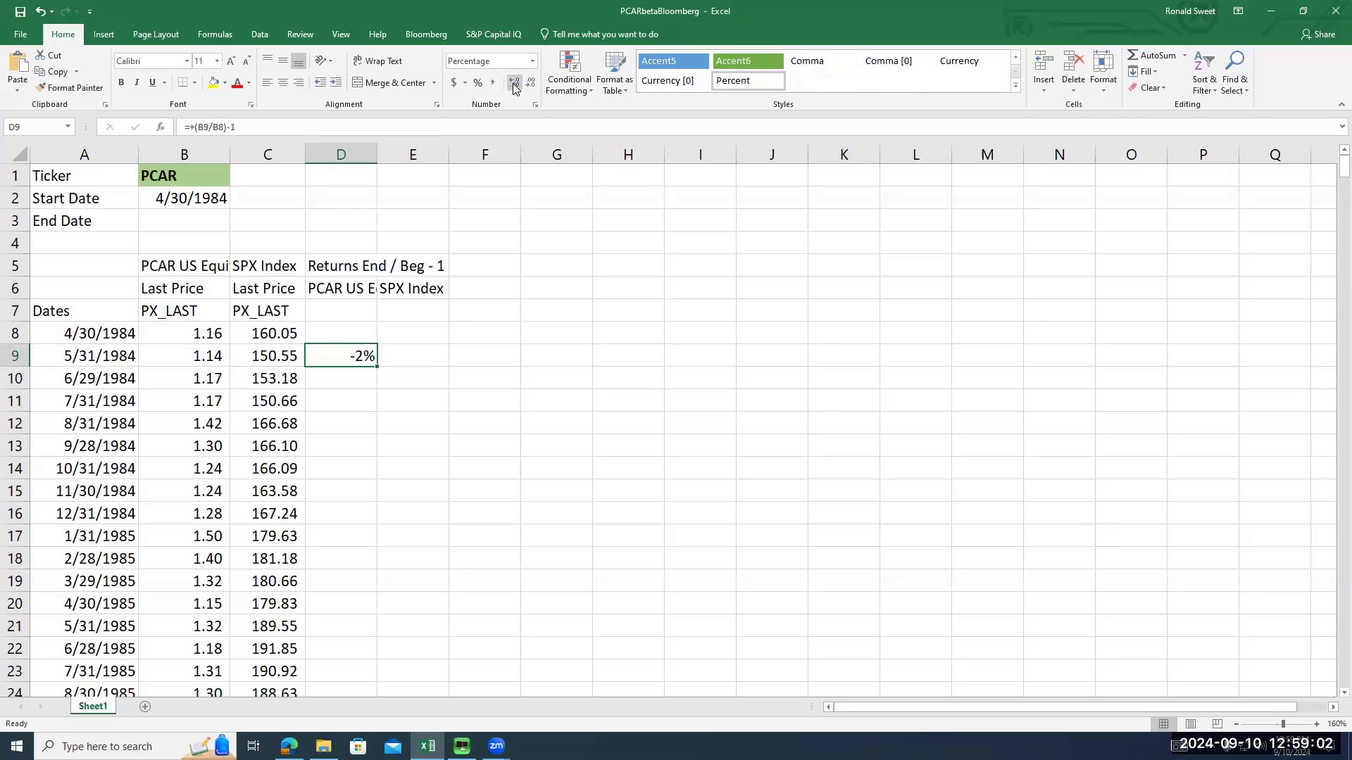
{"action": "left_click", "coordinate": [515, 84]}
{"action": "left_click", "coordinate": [515, 83]}
Copy the D9 return formula to E9 for the index and fill both columns down through all the dated rows
{"action": "left_click_drag", "start_coordinate": [384, 367], "coordinate": [424, 373]}
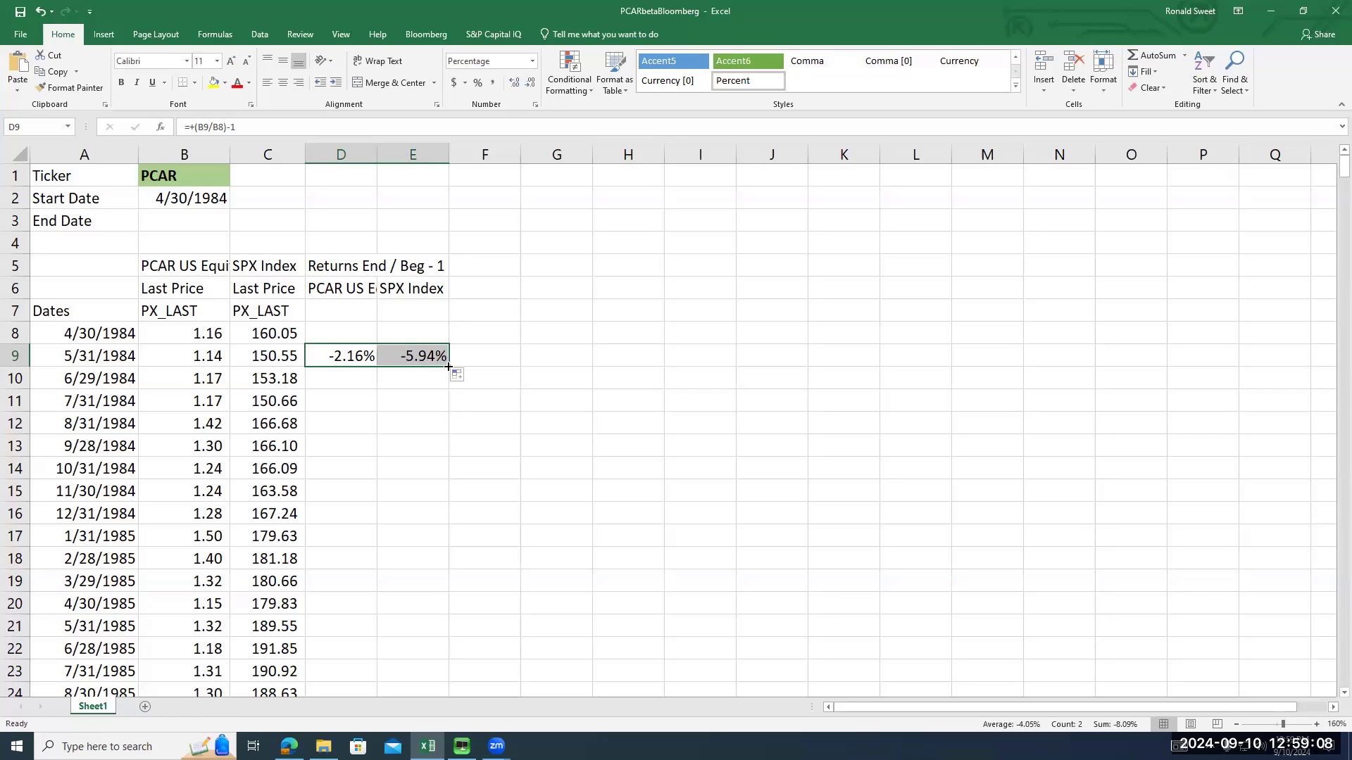
{"action": "left_click_drag", "start_coordinate": [357, 356], "coordinate": [419, 359]}
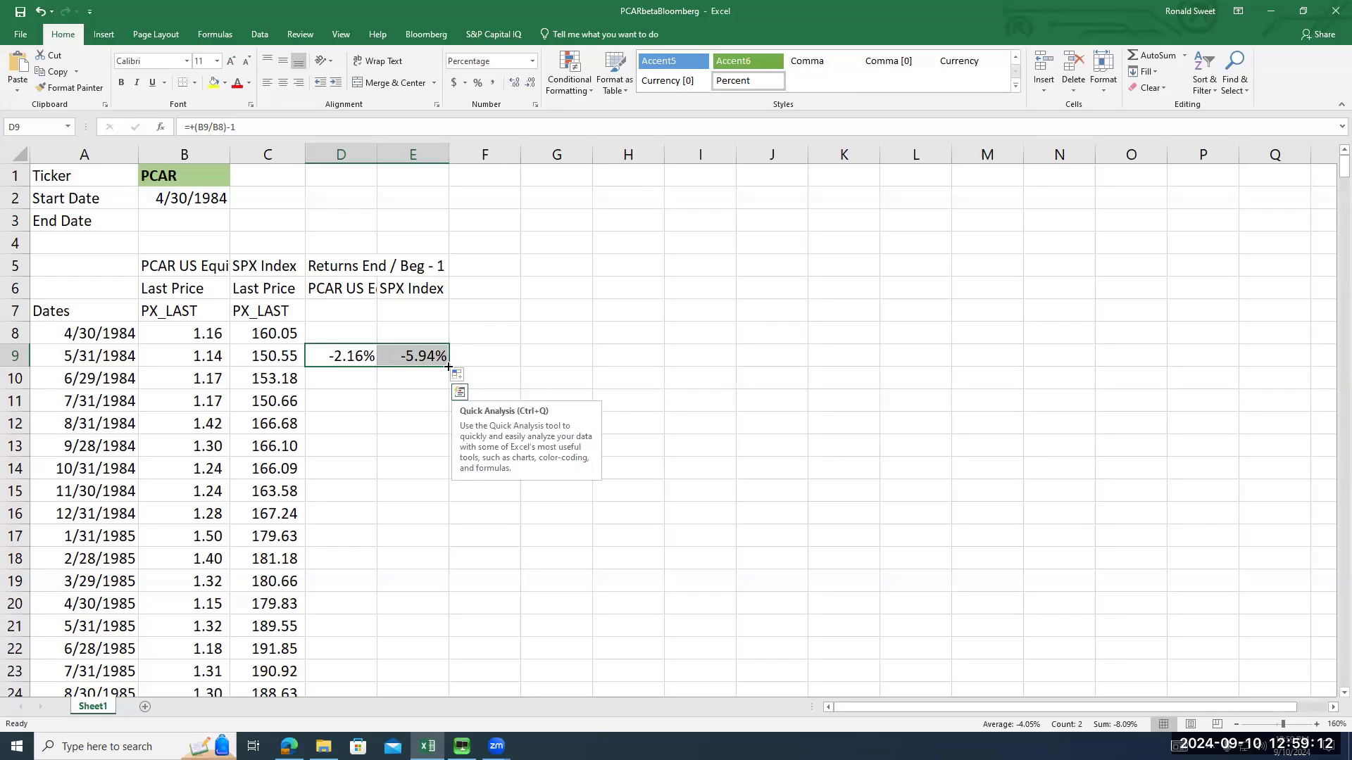
{"action": "double_click", "coordinate": [449, 367]}
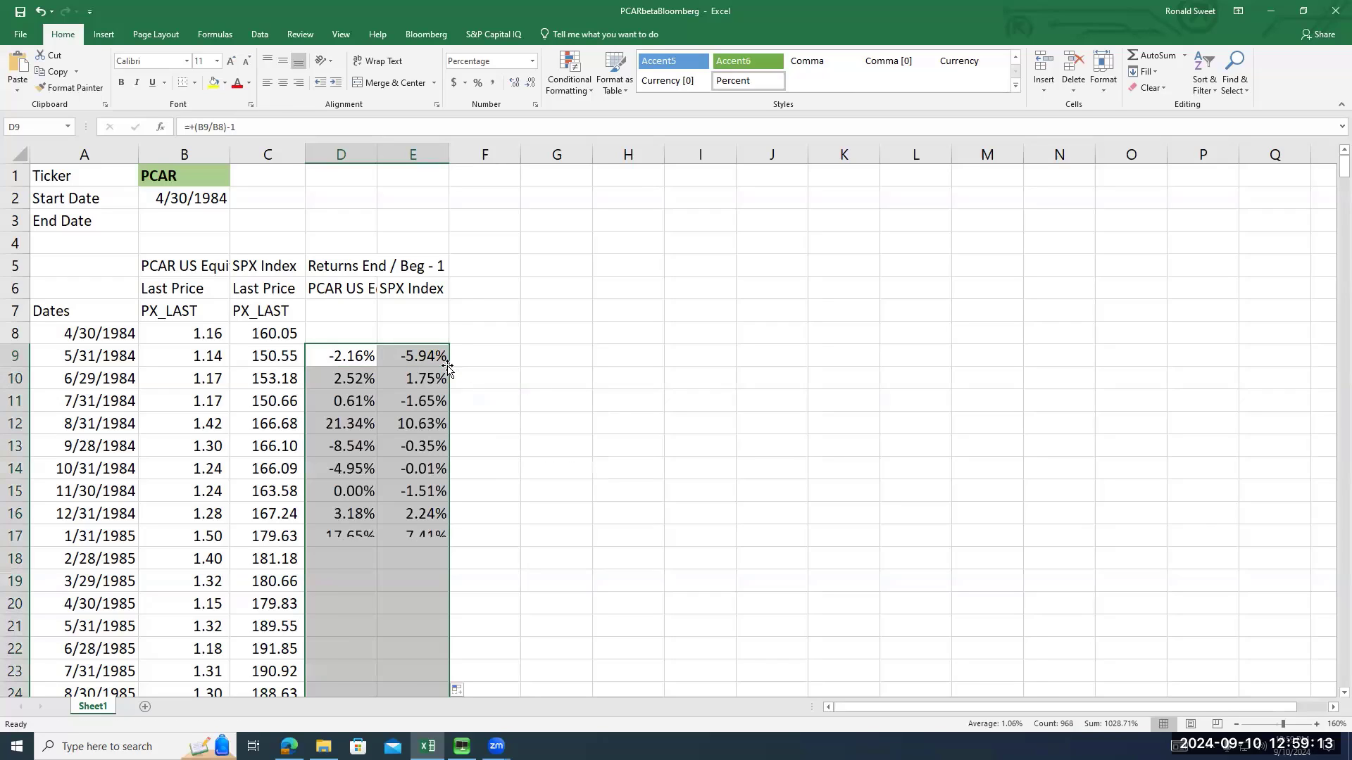
Check that the return formulas in column D run from the first to the last dated month
{"action": "left_click", "coordinate": [353, 402]}
{"action": "key", "text": "ctrl+Down"}
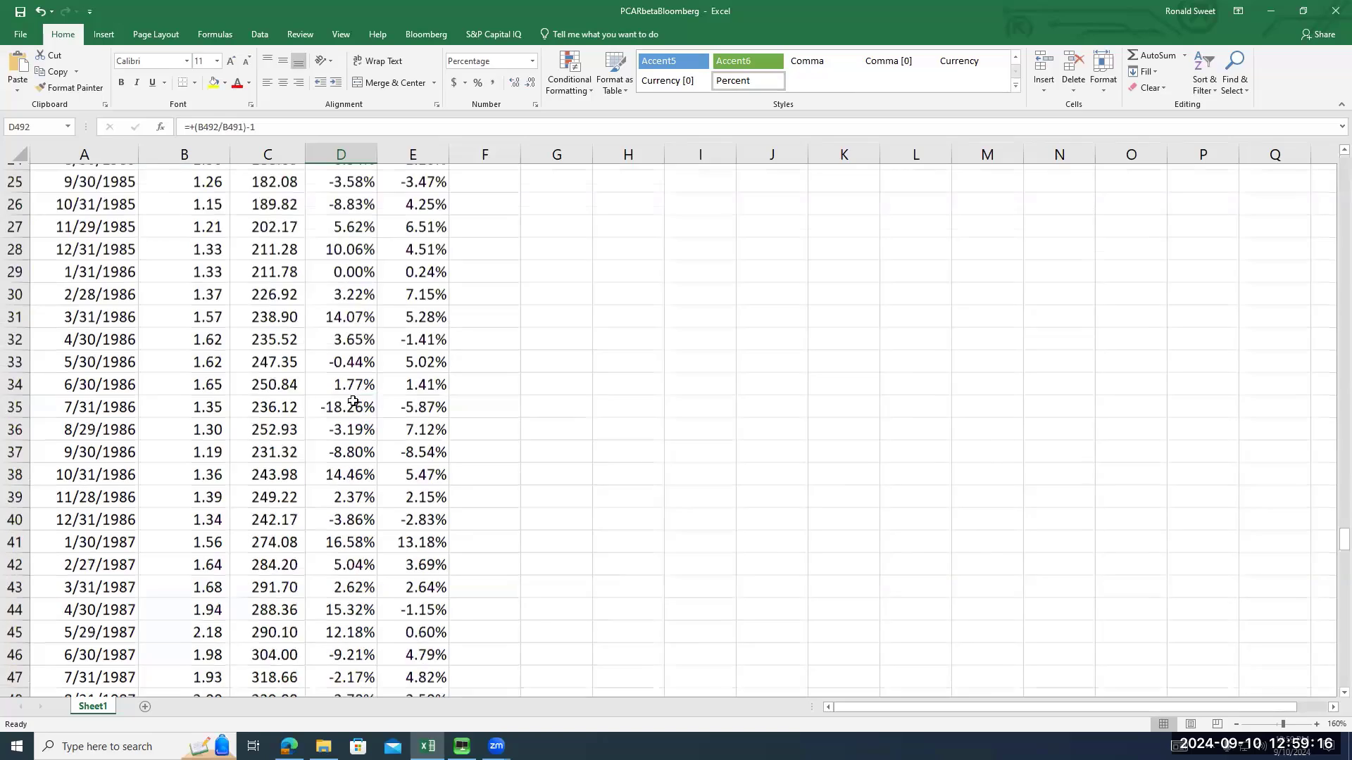
{"action": "key", "text": "ctrl+Up"}
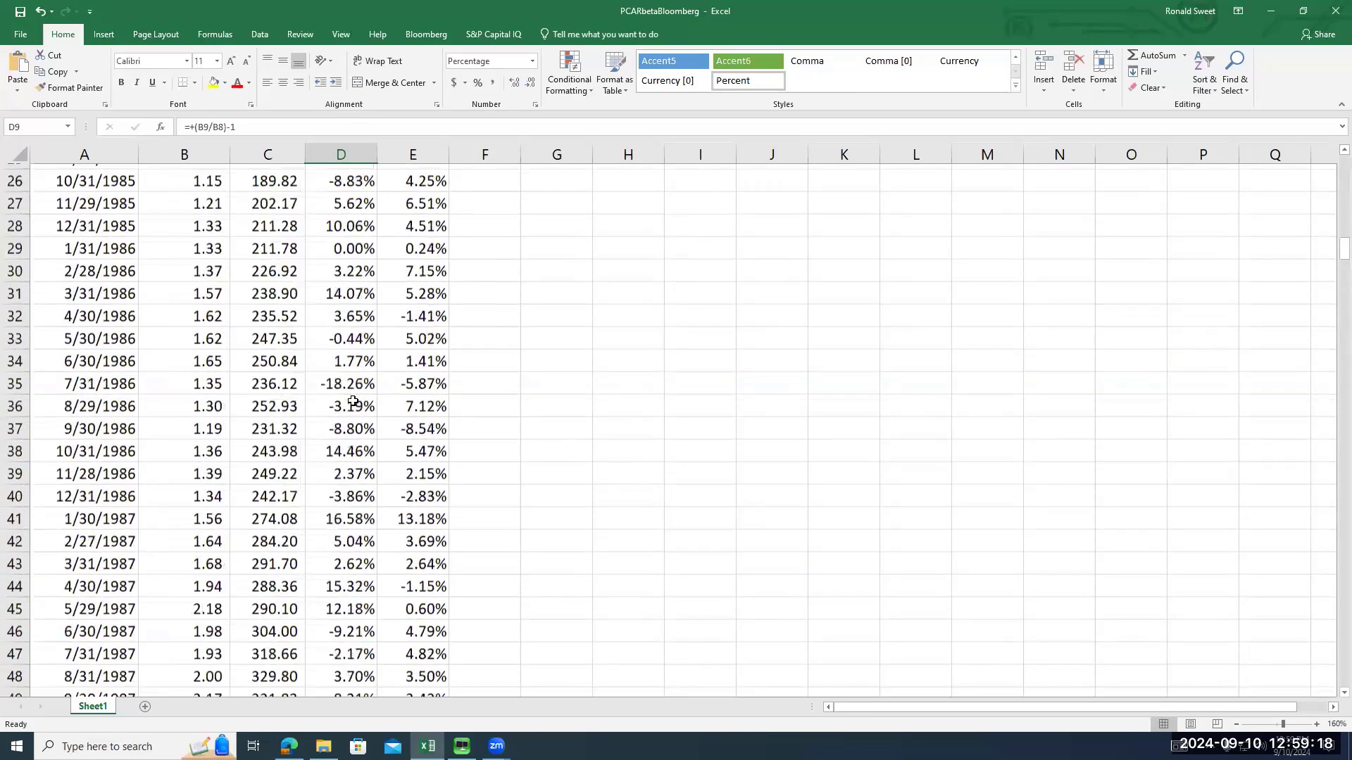
{"action": "key", "text": "ctrl+Down"}
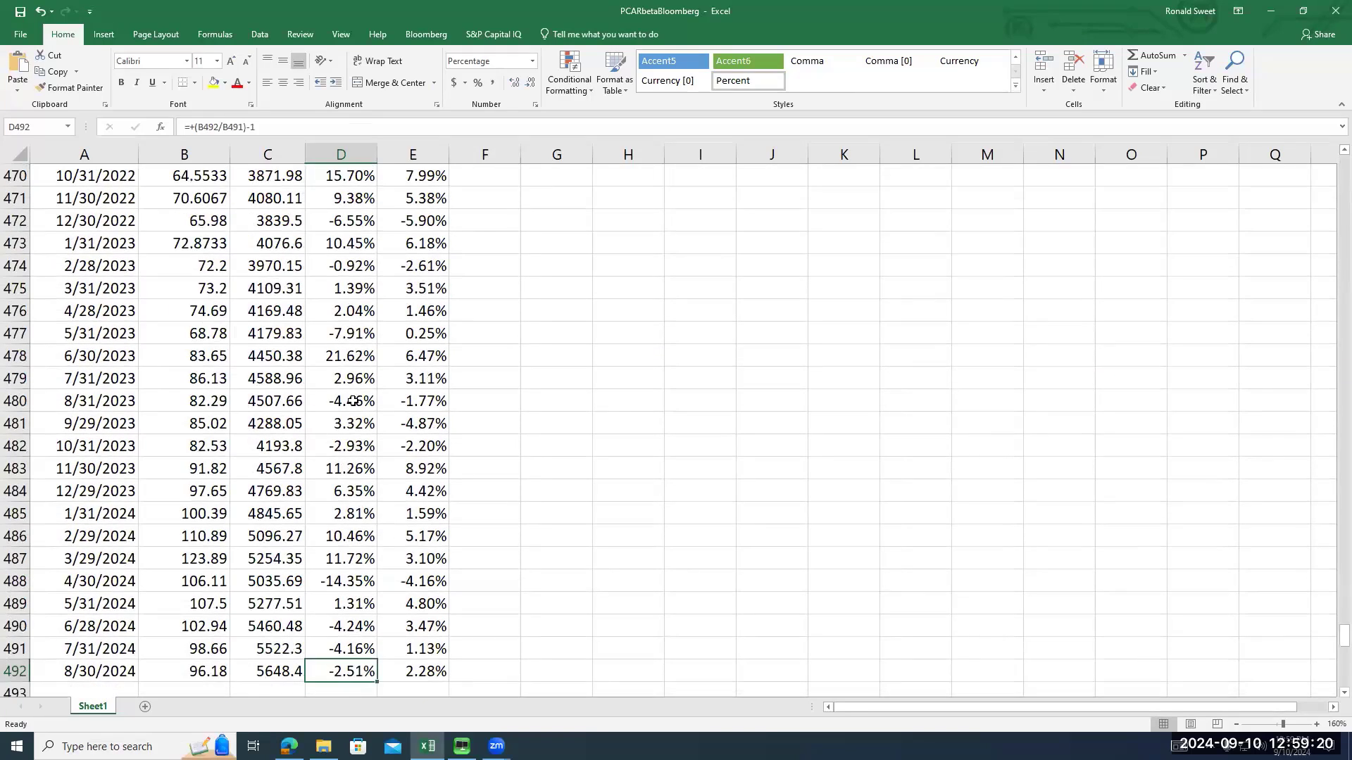
{"action": "key", "text": "ctrl+Up"}
{"action": "key", "text": "Up"}
{"action": "key", "text": "Up"}
{"action": "key", "text": "Up"}
{"action": "key", "text": "Up"}
{"action": "key", "text": "Up"}
{"action": "key", "text": "Up"}
{"action": "key", "text": "Up"}
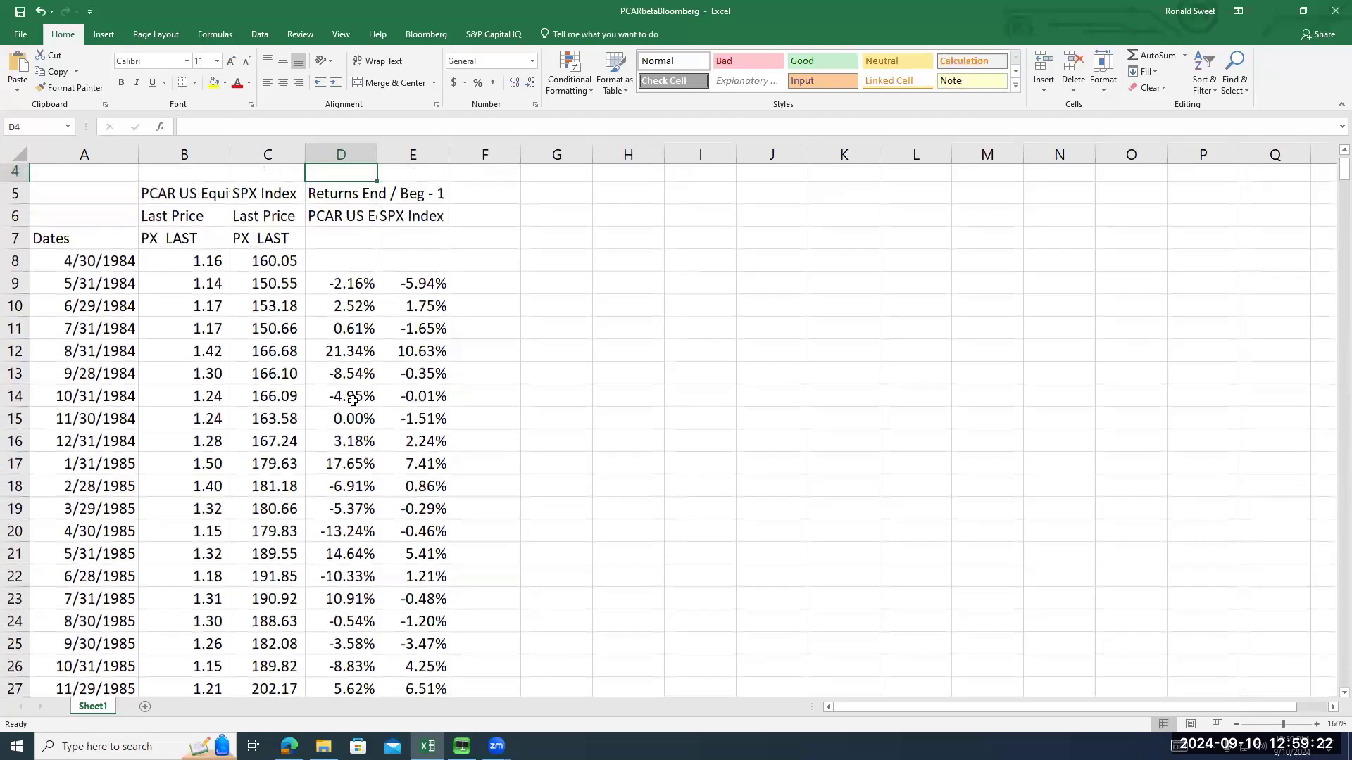
{"action": "key", "text": "Down"}
{"action": "key", "text": "Down"}
{"action": "key", "text": "Down"}
{"action": "key", "text": "Down"}
{"action": "key", "text": "Down"}
{"action": "key", "text": "Down"}
{"action": "key", "text": "Down"}
{"action": "key", "text": "Down"}
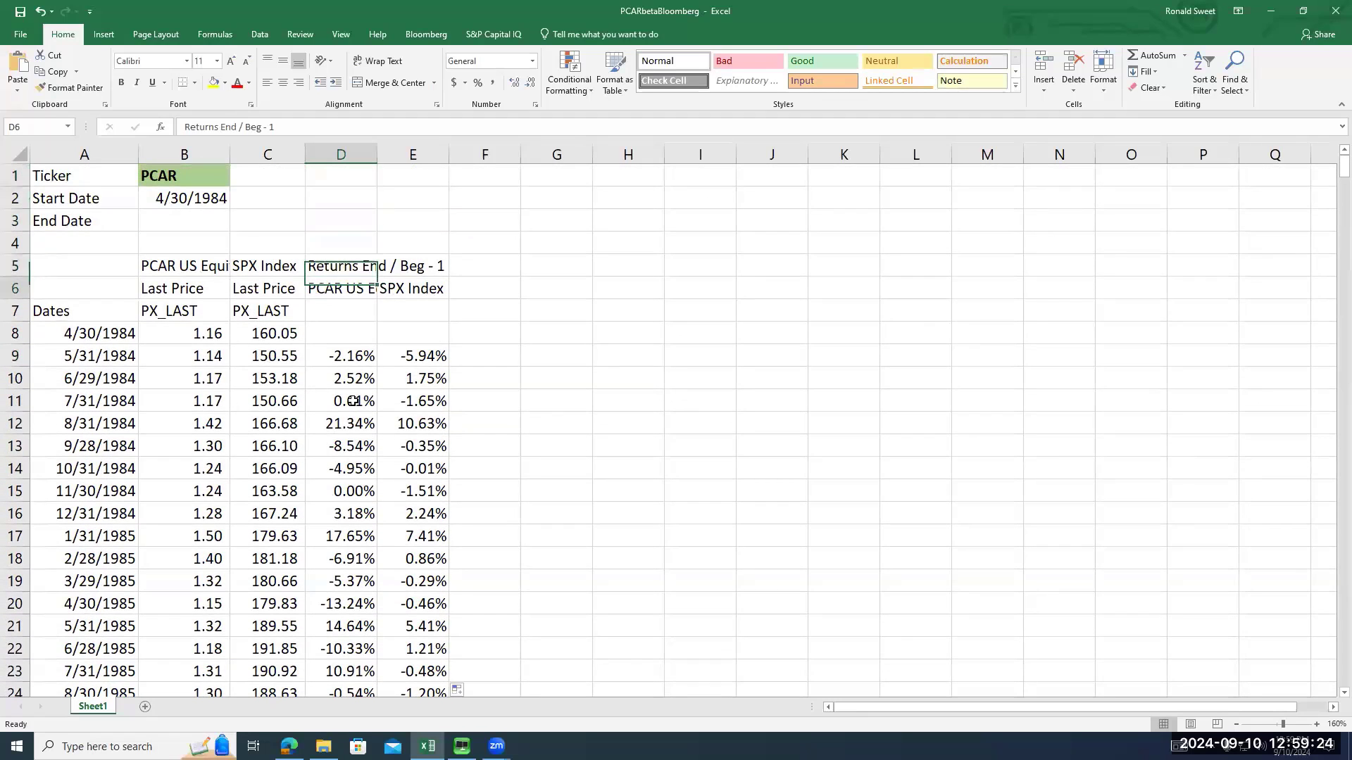
Start a month counter beside the index returns by entering 1 in F9
{"action": "key", "text": "Right"}
{"action": "key", "text": "Right"}
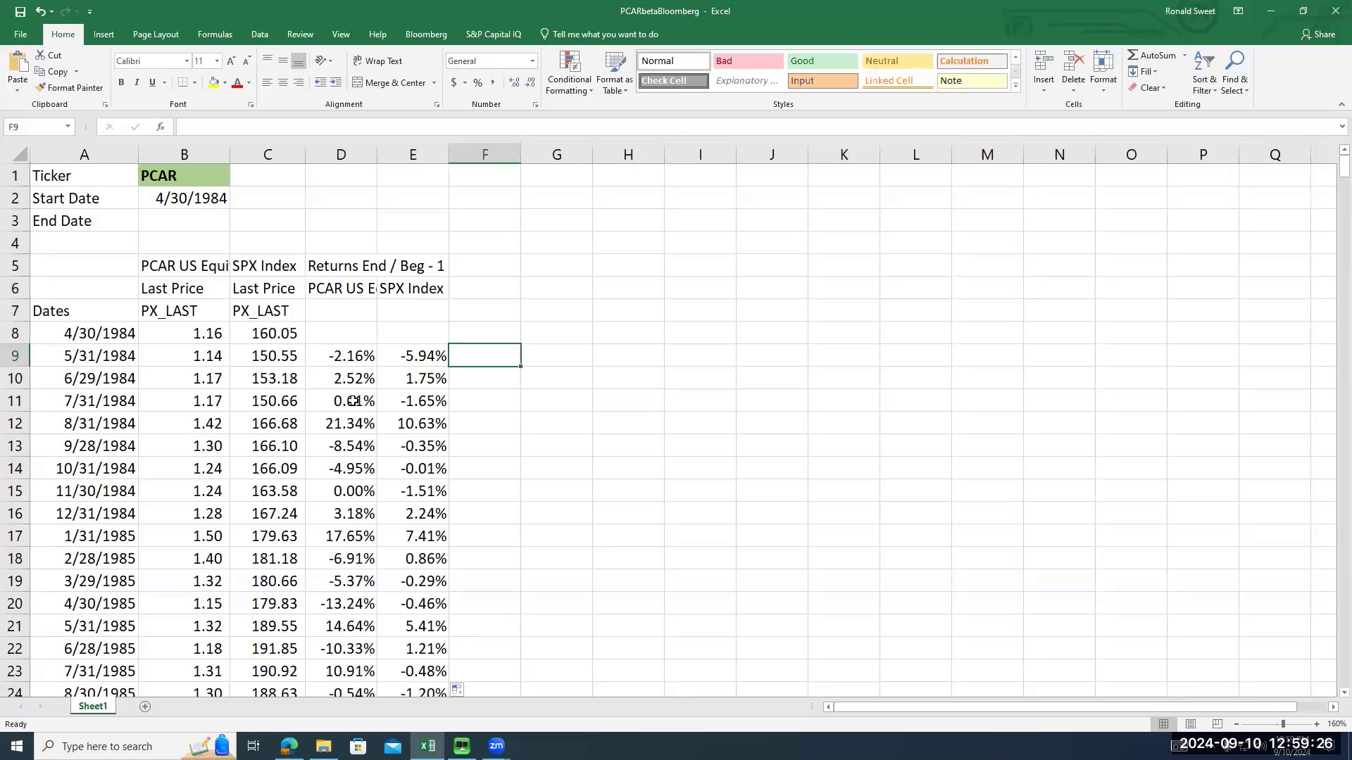
{"action": "type", "text": "1"}
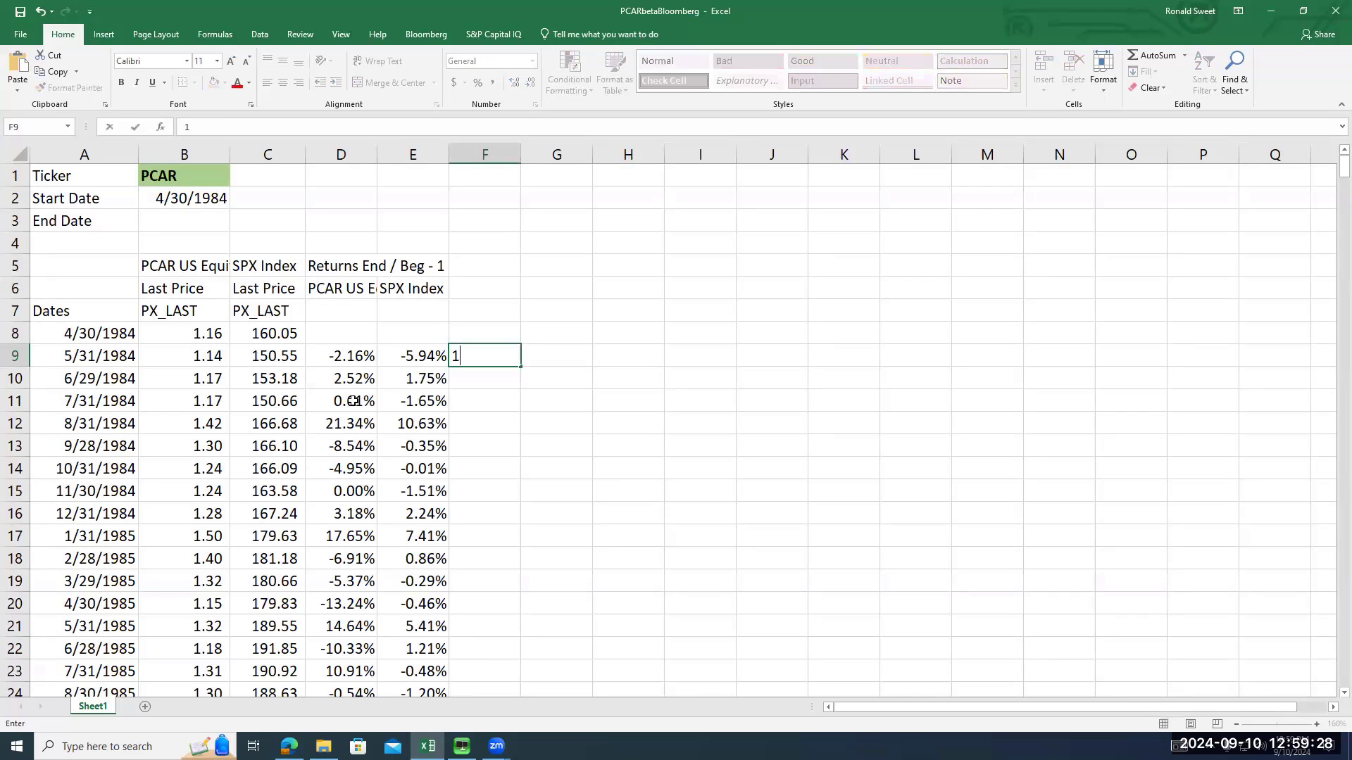
{"action": "key", "text": "Return"}
Enter the formula +F9+1 in F10 to continue the month count
{"action": "type", "text": "+"}
{"action": "key", "text": "Up"}
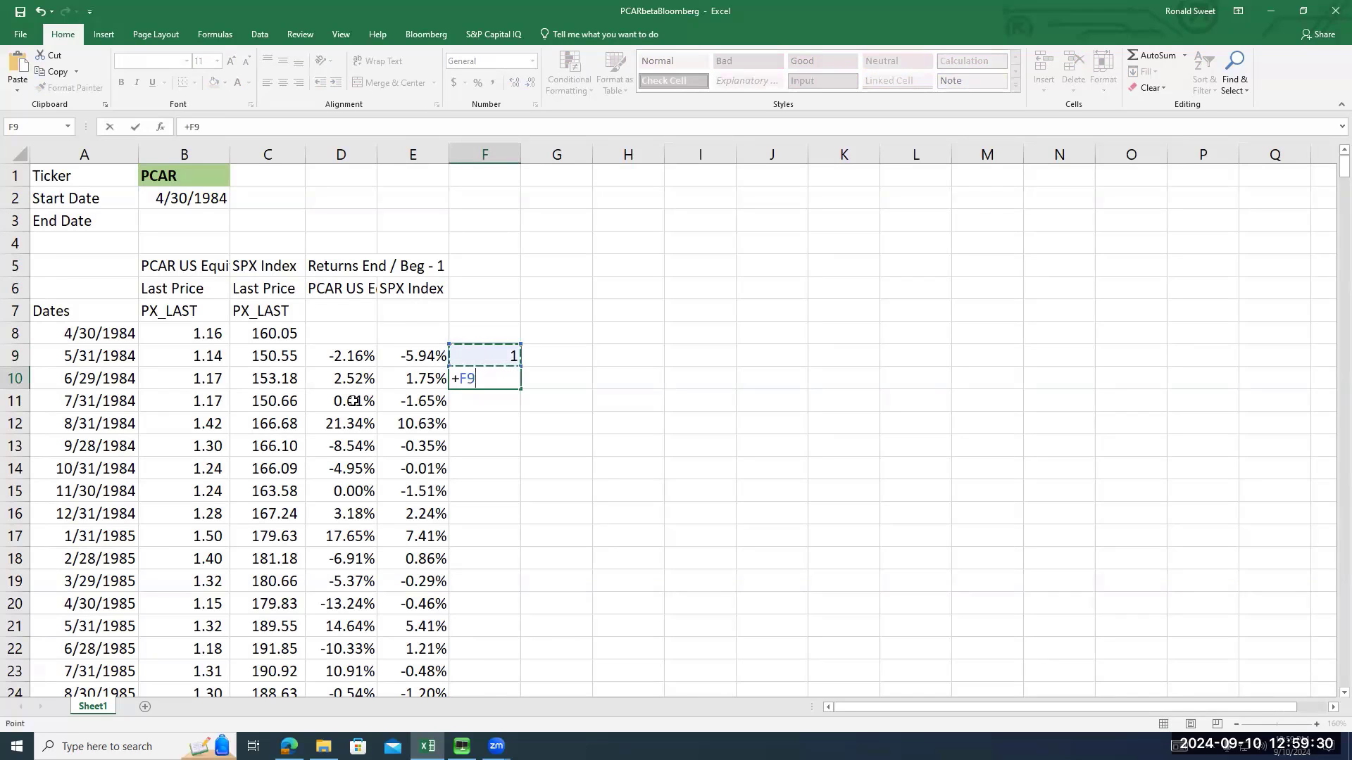
{"action": "type", "text": "+1"}
{"action": "key", "text": "Return"}
{"action": "key", "text": "Up"}
{"action": "key", "text": "Up"}
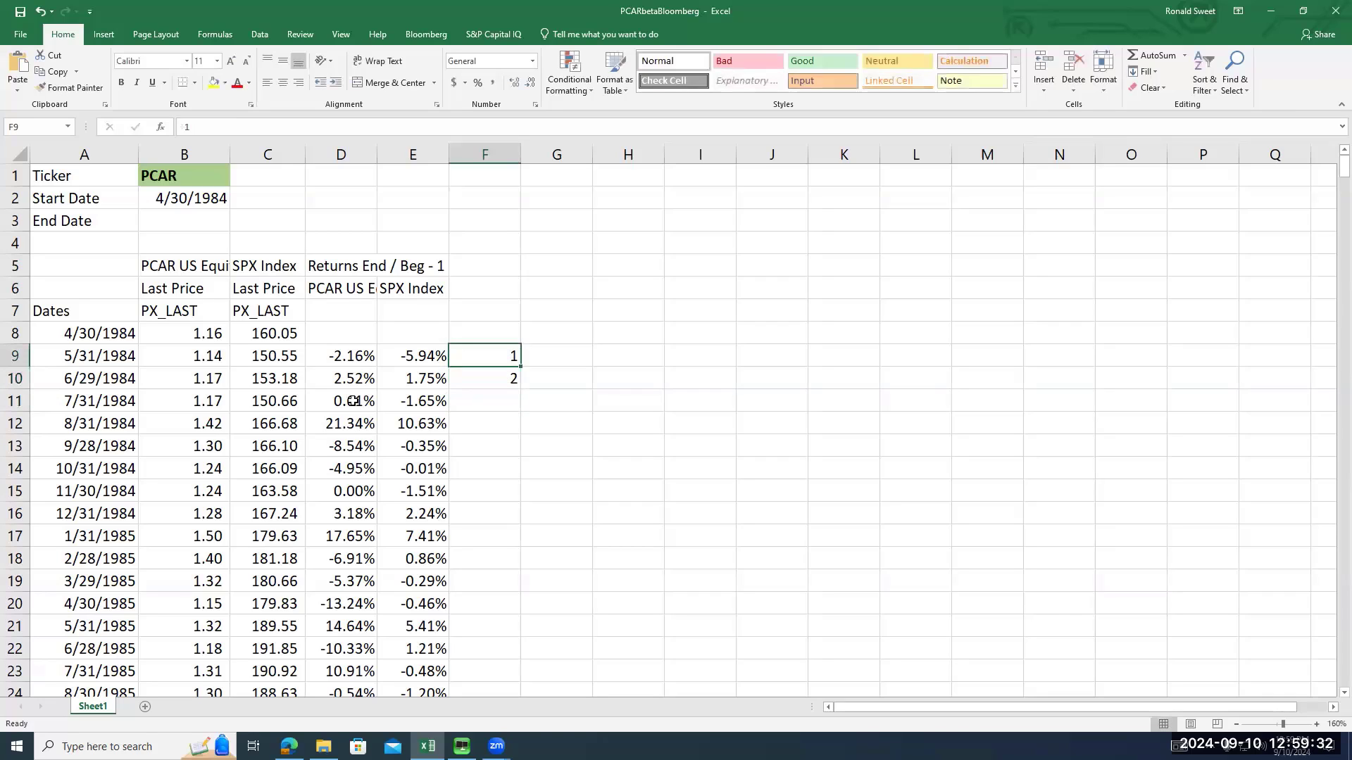
Enter the formula =F9+1 in F10 and fill it down column F alongside all the returns
{"action": "key", "text": "Left"}
{"action": "key", "text": "Left"}
{"action": "key", "text": "Right"}
{"action": "key", "text": "Right"}
{"action": "key", "text": "Right"}
{"action": "key", "text": "Left"}
{"action": "key", "text": "Down"}
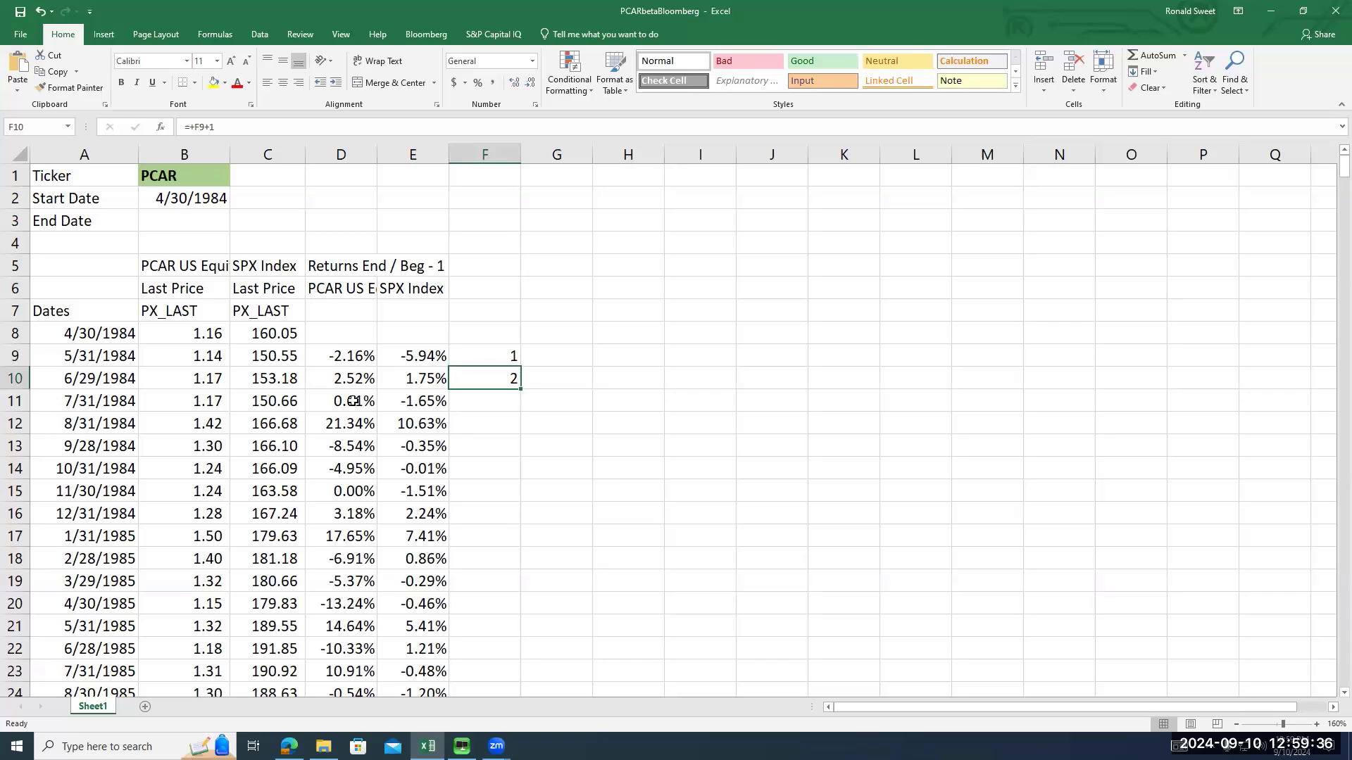
{"action": "type", "text": "="}
{"action": "key", "text": "Up"}
{"action": "type", "text": "+"}
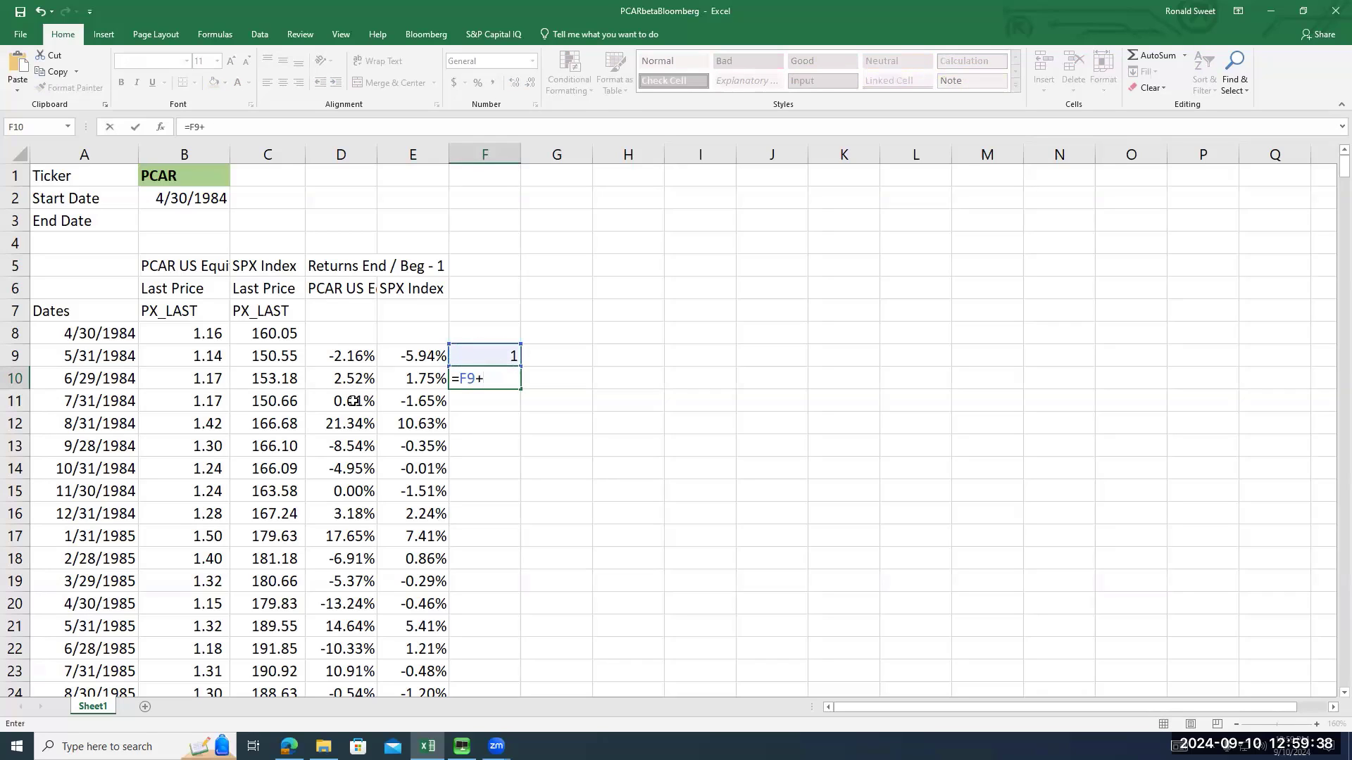
{"action": "type", "text": "1"}
{"action": "key", "text": "Return"}
{"action": "key", "text": "Up"}
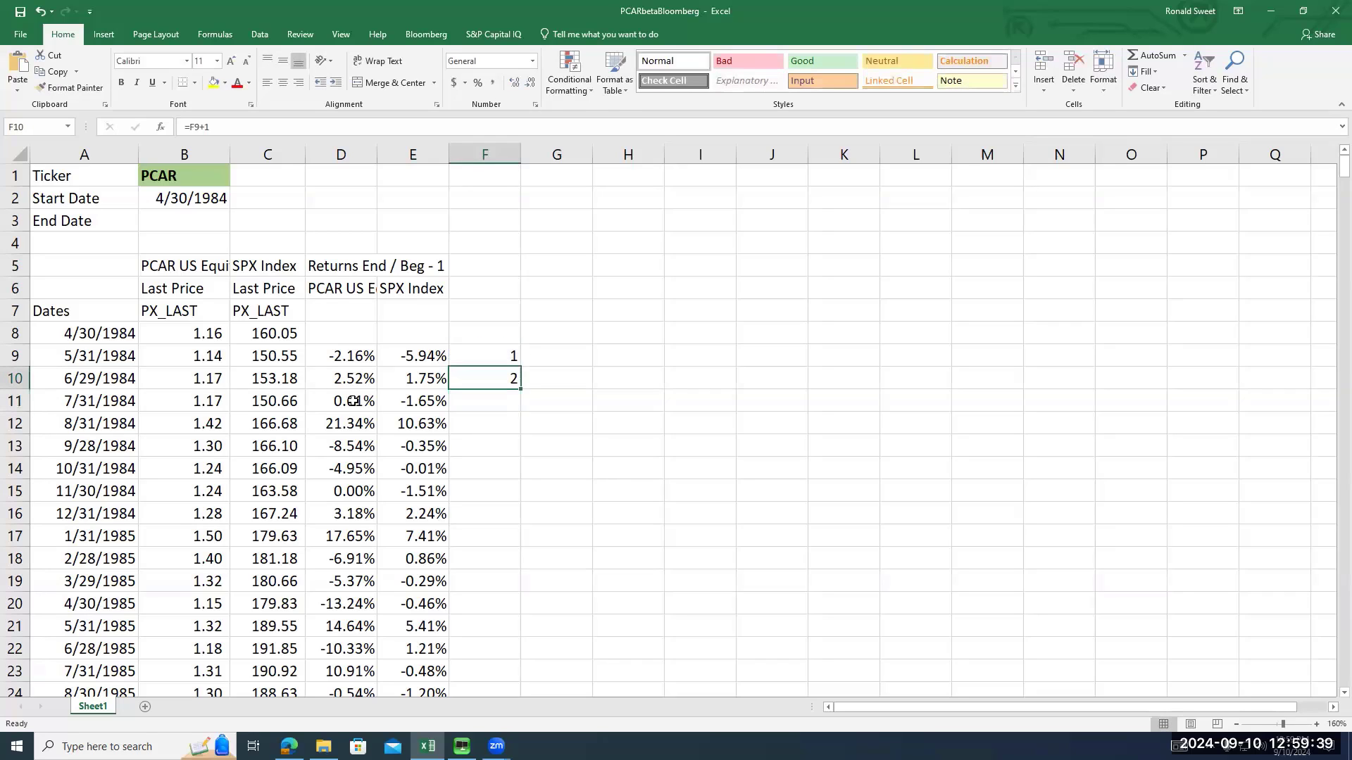
{"action": "double_click", "coordinate": [520, 389]}
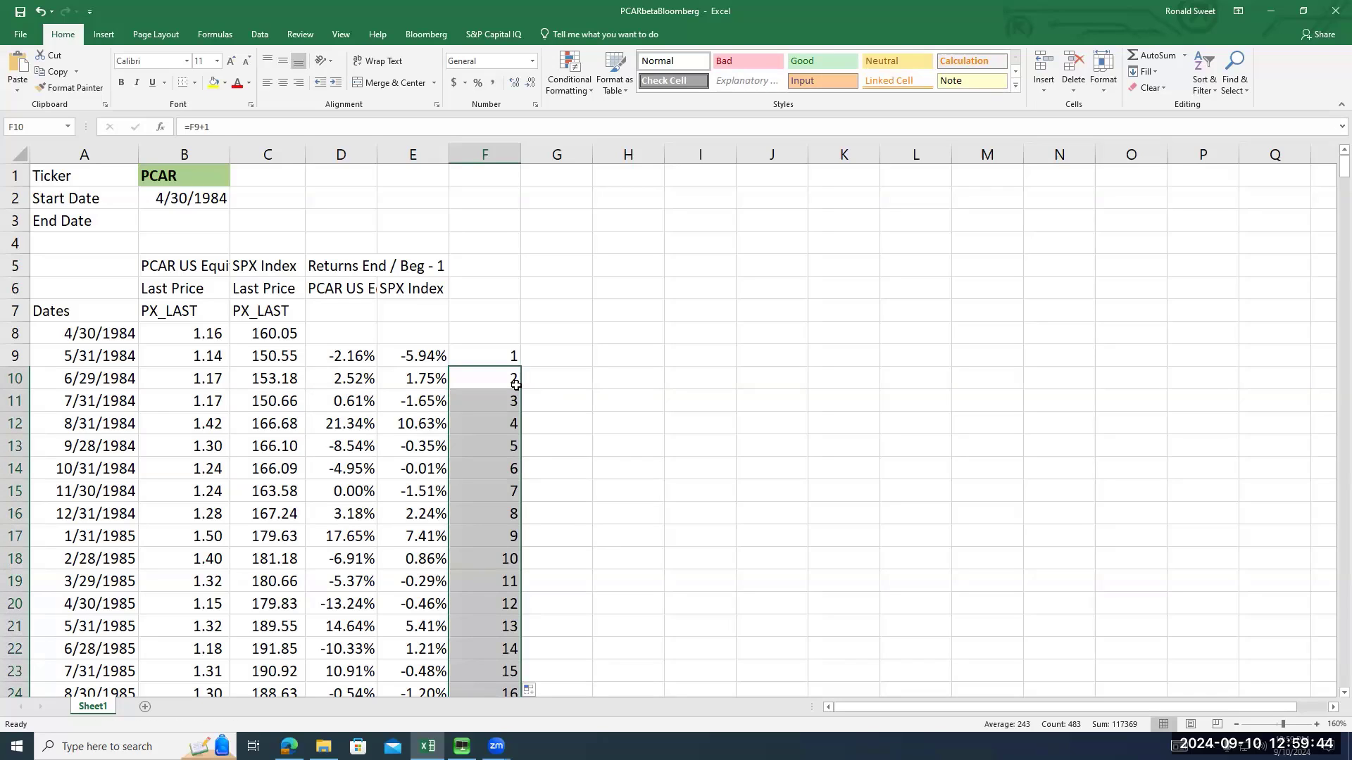
Look down the month counter in column F to locate the 60th monthly return
{"action": "key", "text": "Up"}
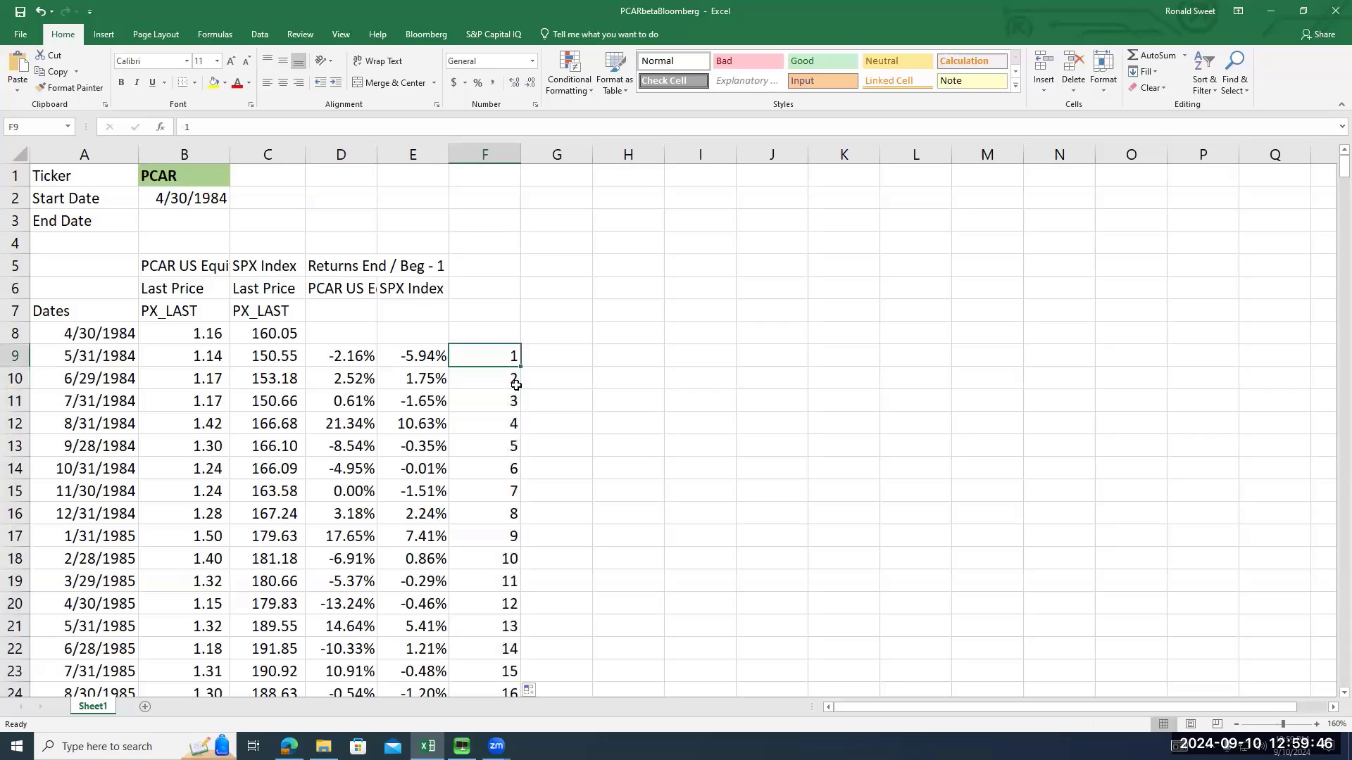
{"action": "key", "text": "Down"}
{"action": "key", "text": "Down"}
{"action": "key", "text": "Down"}
{"action": "key", "text": "Down"}
{"action": "key", "text": "Down"}
{"action": "key", "text": "Down"}
{"action": "key", "text": "Down"}
{"action": "key", "text": "Down"}
{"action": "key", "text": "Down"}
{"action": "key", "text": "Down"}
{"action": "key", "text": "Down"}
{"action": "key", "text": "Down"}
{"action": "key", "text": "Down"}
{"action": "key", "text": "Down"}
{"action": "key", "text": "Down"}
{"action": "key", "text": "Down"}
{"action": "key", "text": "Down"}
{"action": "key", "text": "Down"}
{"action": "key", "text": "Down"}
{"action": "key", "text": "Down"}
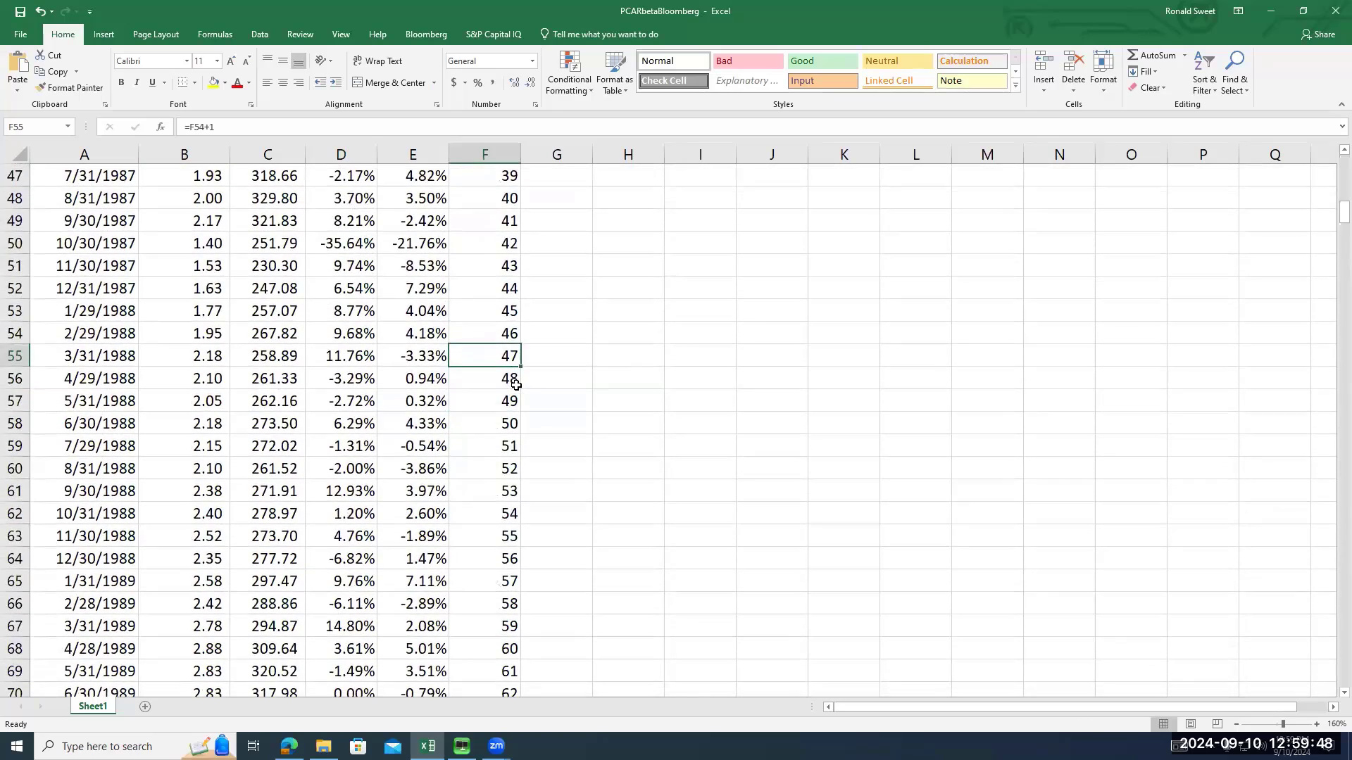
{"action": "key", "text": "Up"}
{"action": "key", "text": "Up"}
{"action": "key", "text": "Up"}
{"action": "key", "text": "Up"}
{"action": "key", "text": "Up"}
{"action": "key", "text": "Up"}
{"action": "key", "text": "Up"}
{"action": "key", "text": "Up"}
{"action": "key", "text": "Up"}
{"action": "key", "text": "Up"}
{"action": "key", "text": "Up"}
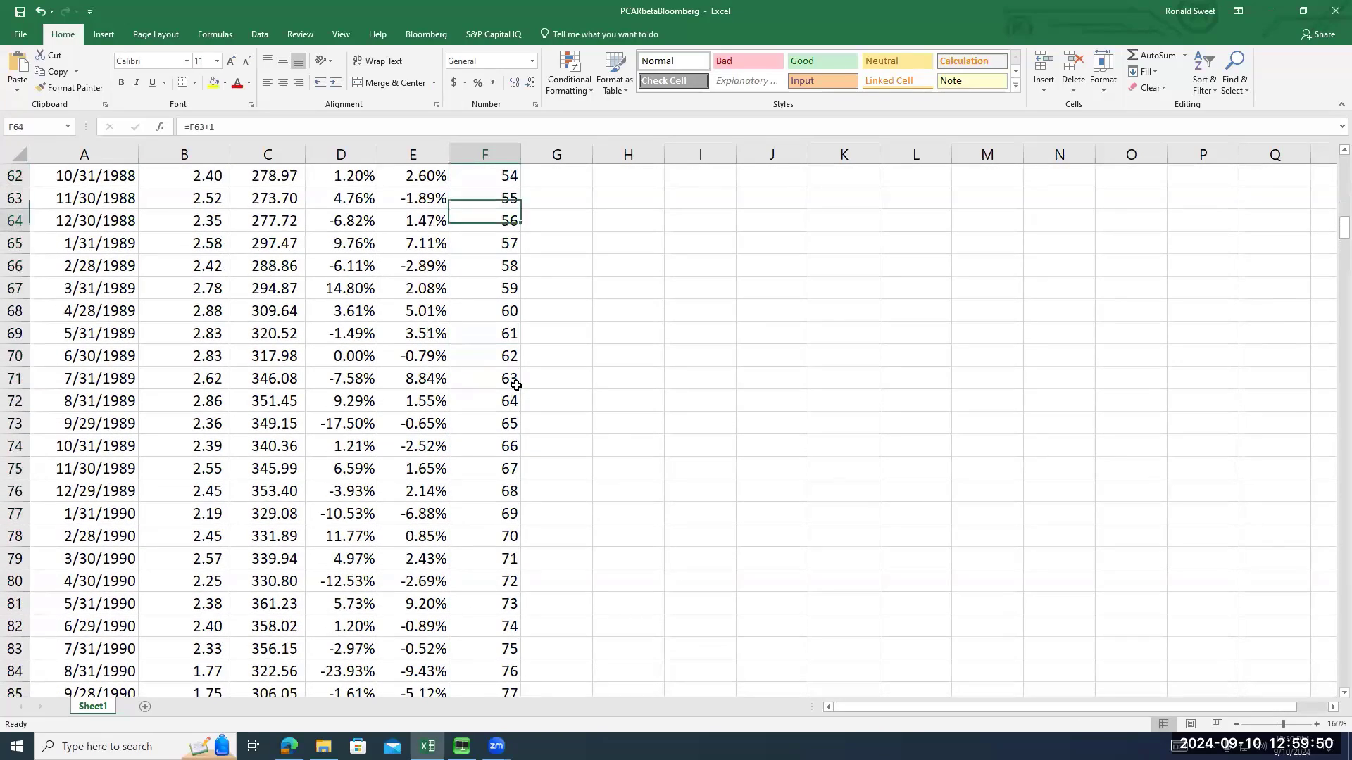
{"action": "key", "text": "Down"}
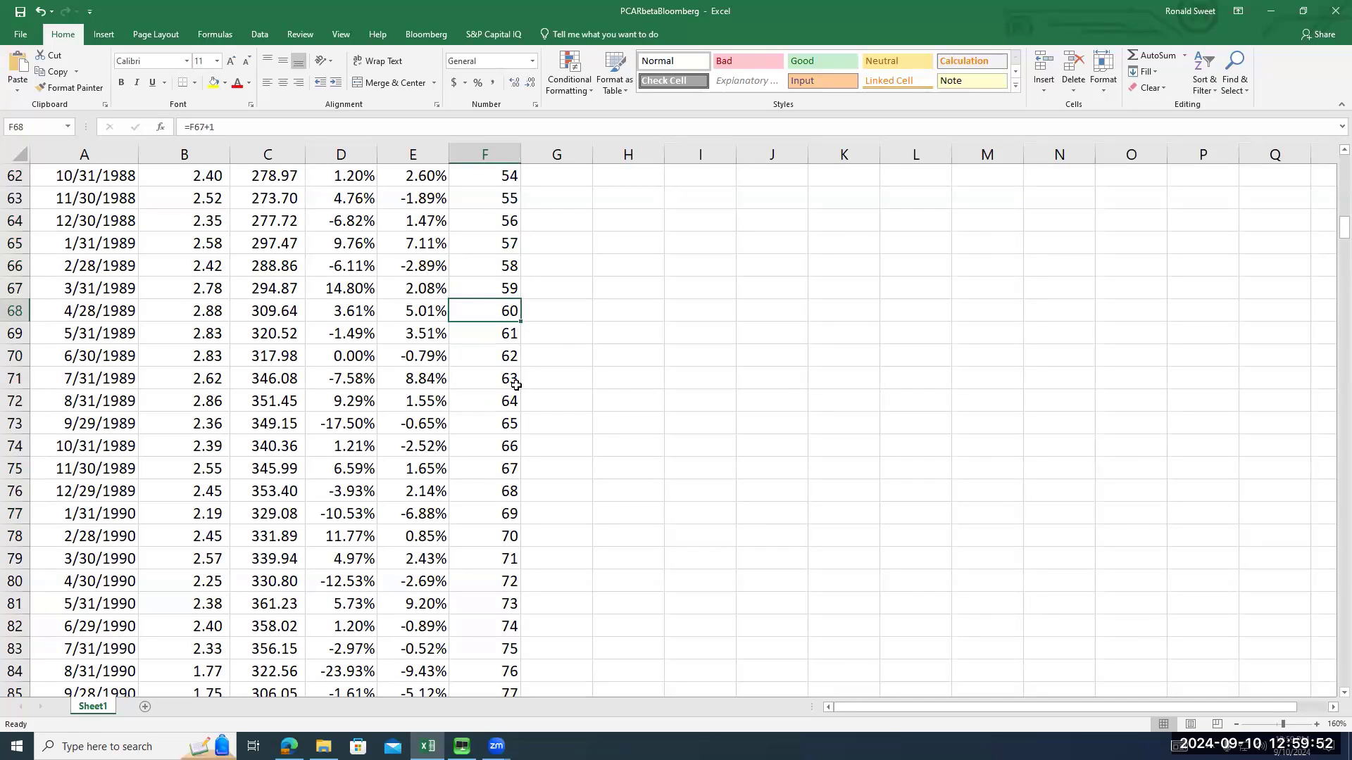
{"action": "key", "text": "Up"}
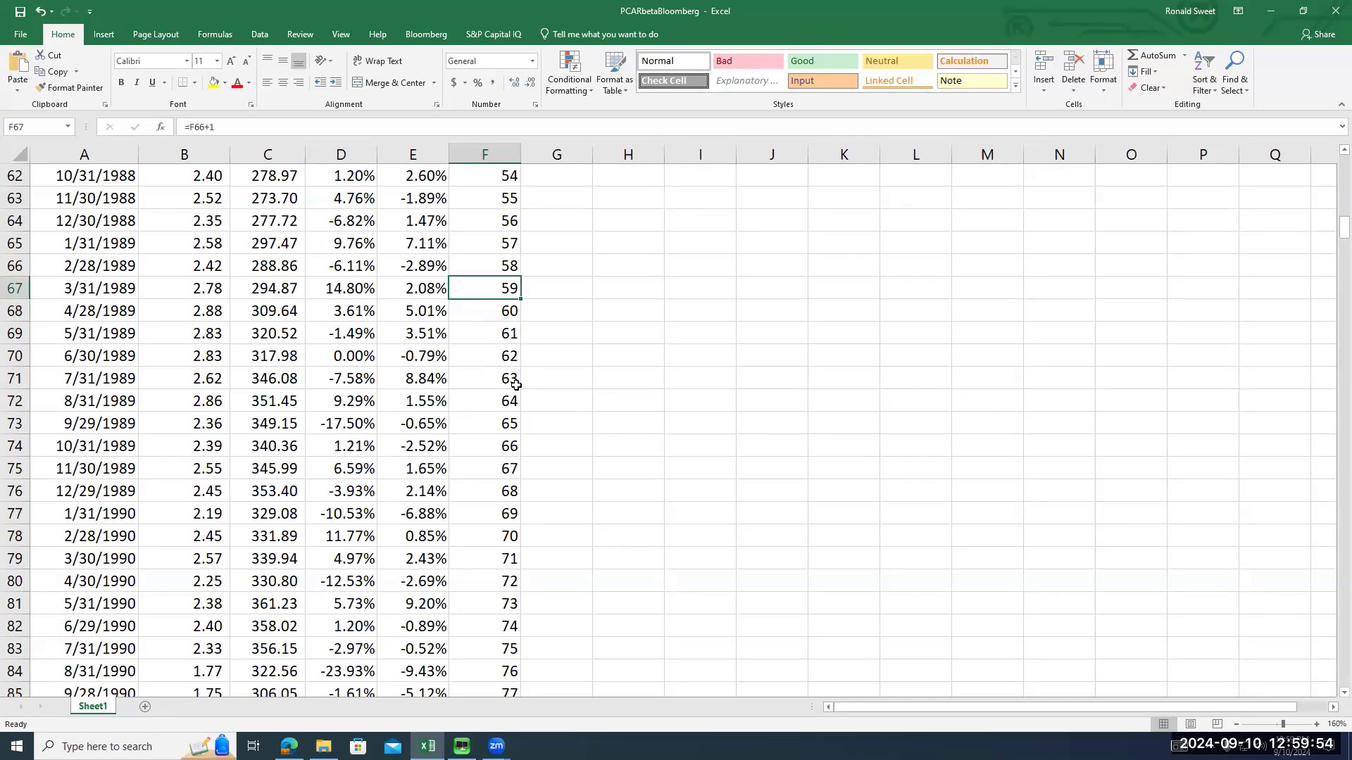
Clear the month counter in column F from F9 to F67 and from F69 down, leaving only F68
{"action": "key", "text": "ctrl+shift+Up"}
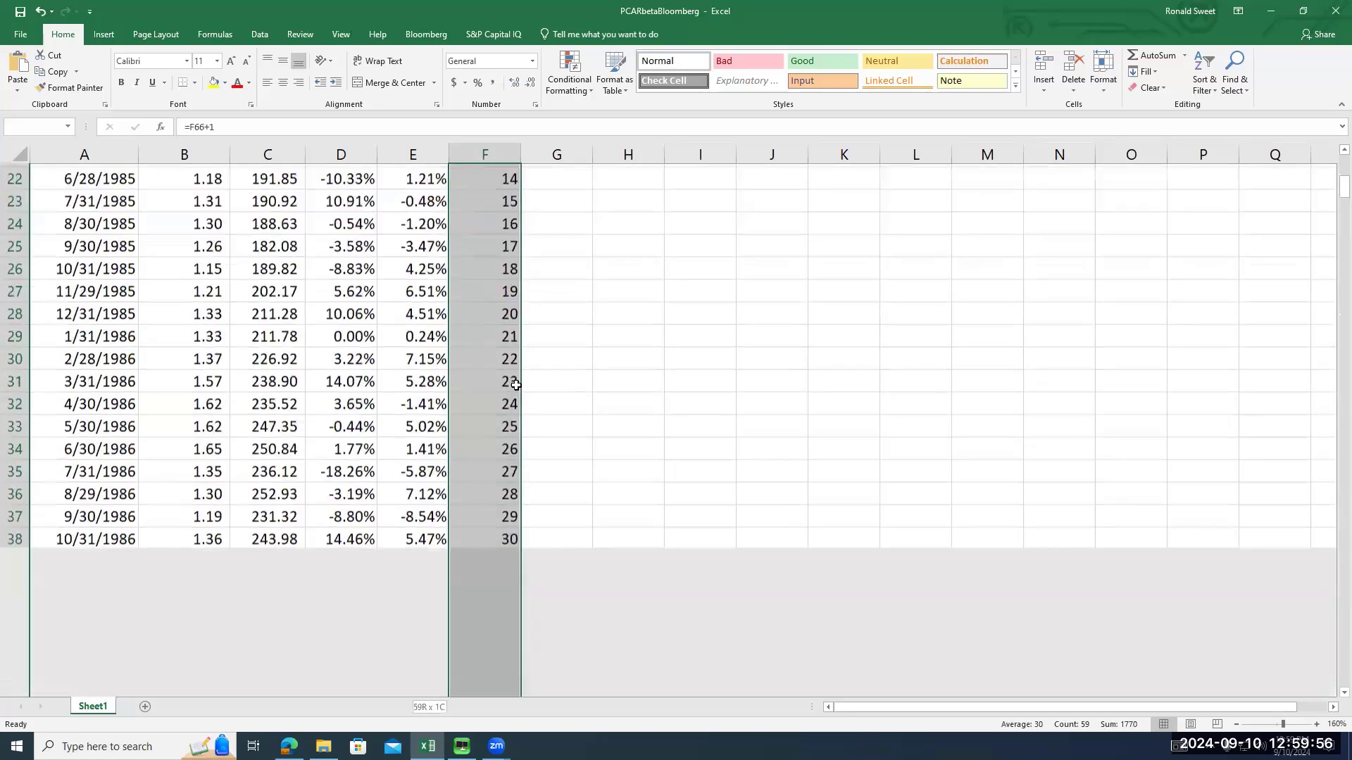
{"action": "key", "text": "Delete"}
{"action": "key", "text": "Down"}
{"action": "key", "text": "Down"}
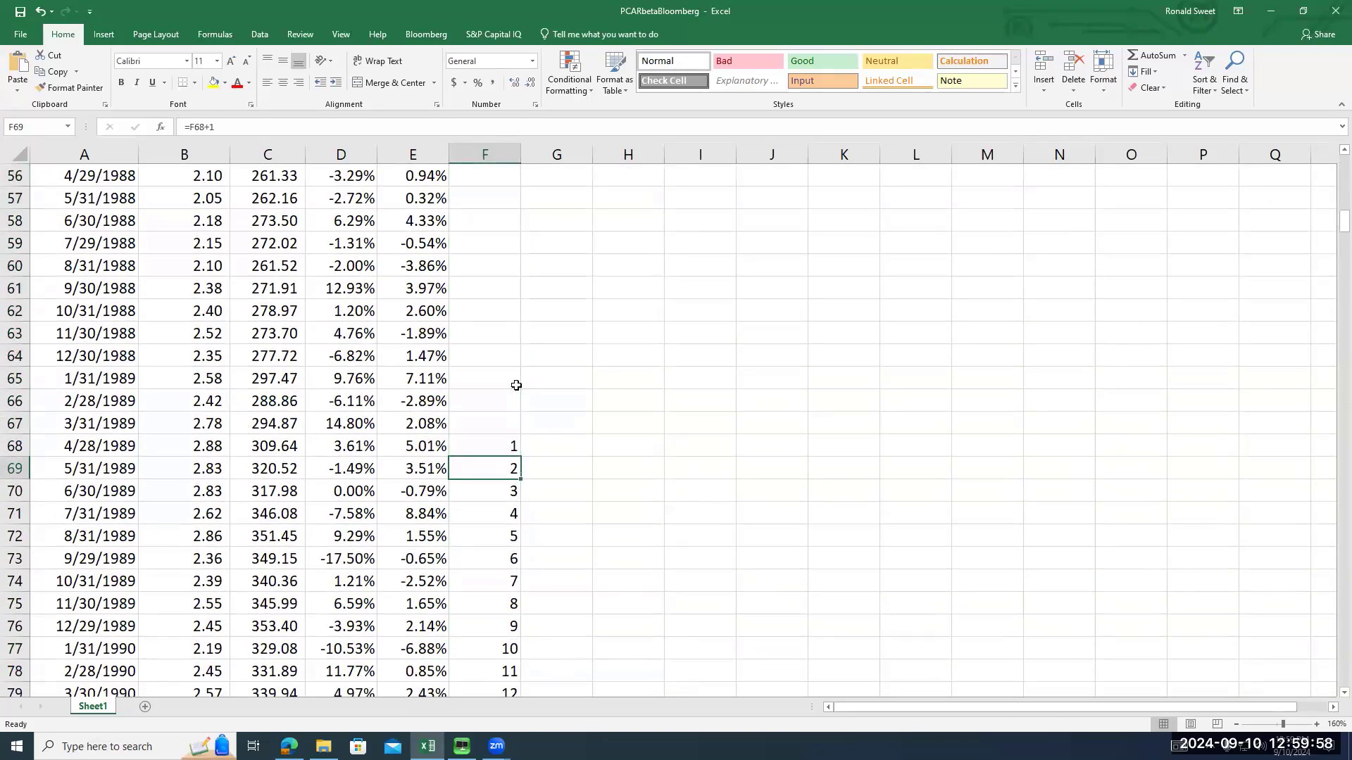
{"action": "key", "text": "ctrl+shift+Down"}
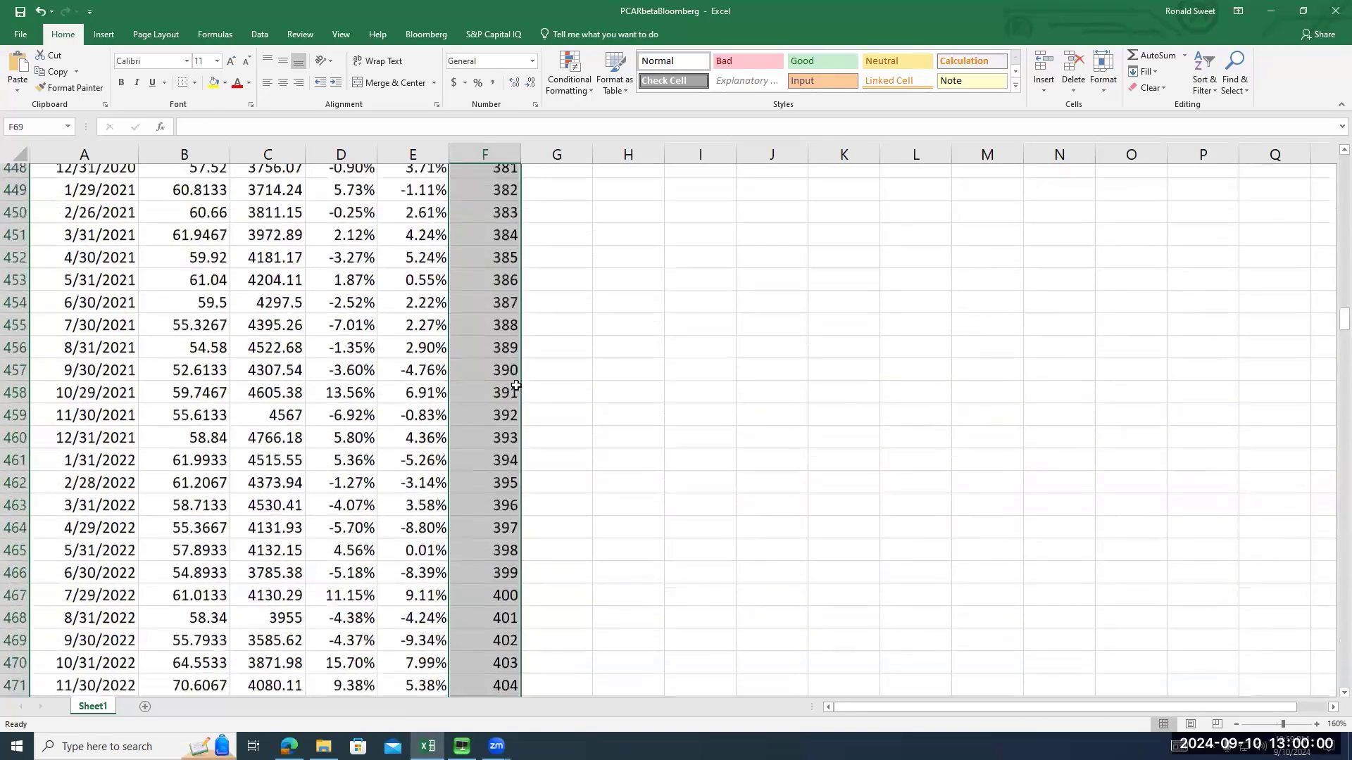
{"action": "key", "text": "Delete"}
{"action": "key", "text": "Up"}
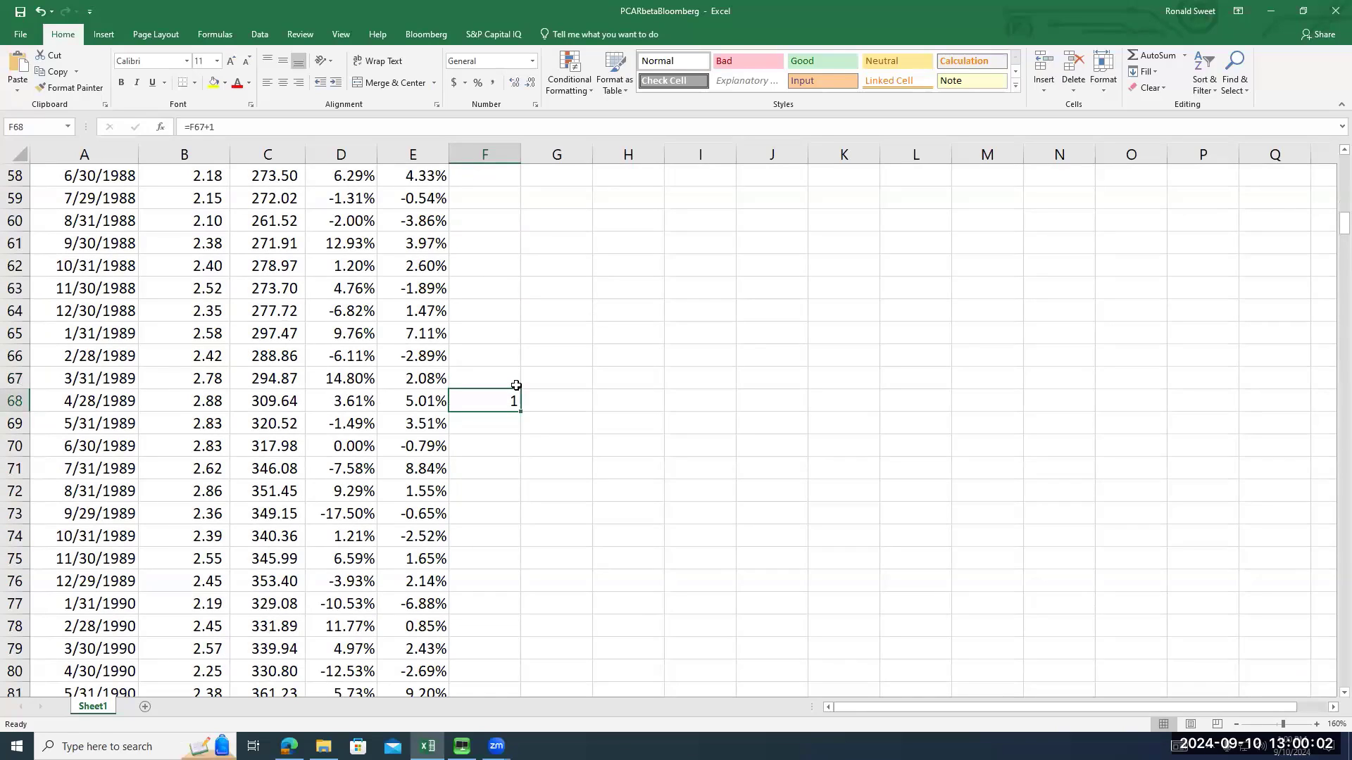
Enter the heading Rolling in F66 and Beta in F67
{"action": "key", "text": "Up"}
{"action": "key", "text": "Up"}
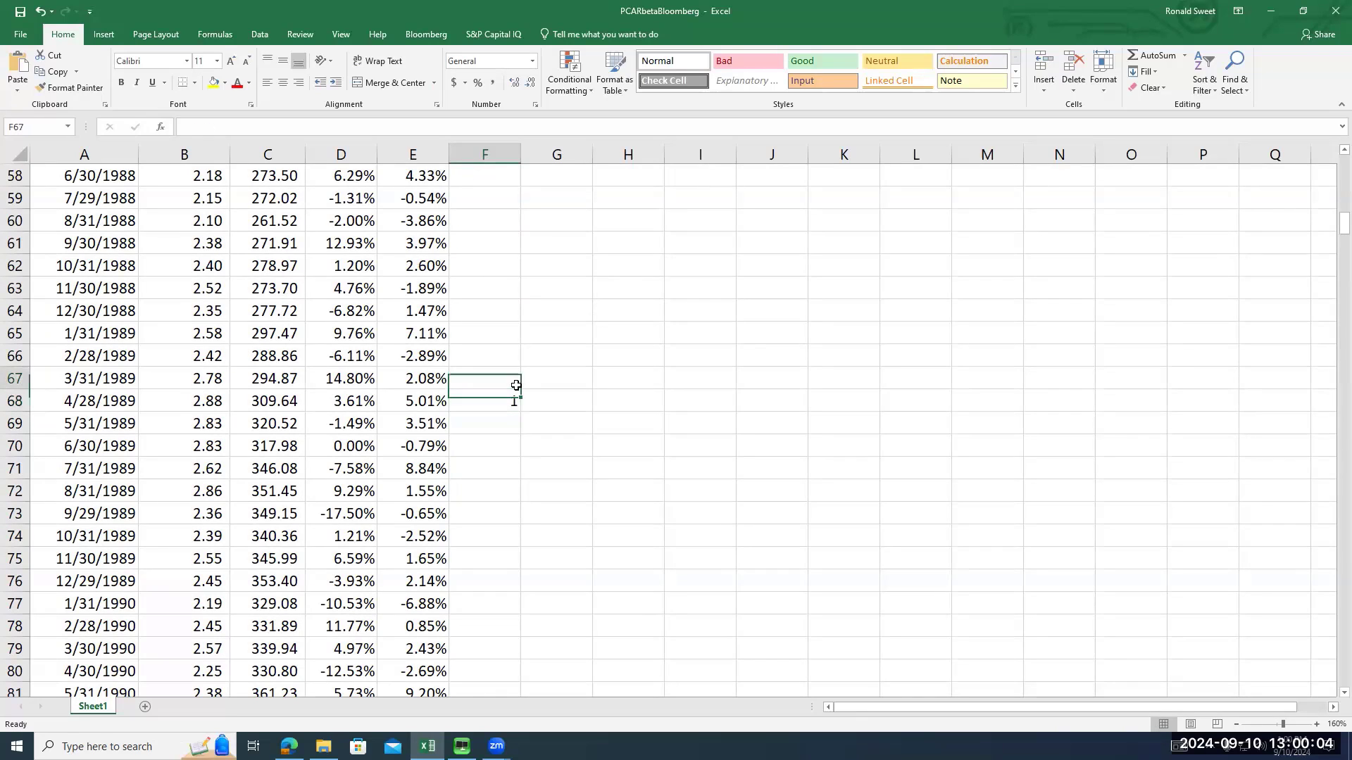
{"action": "type", "text": "Rolling"}
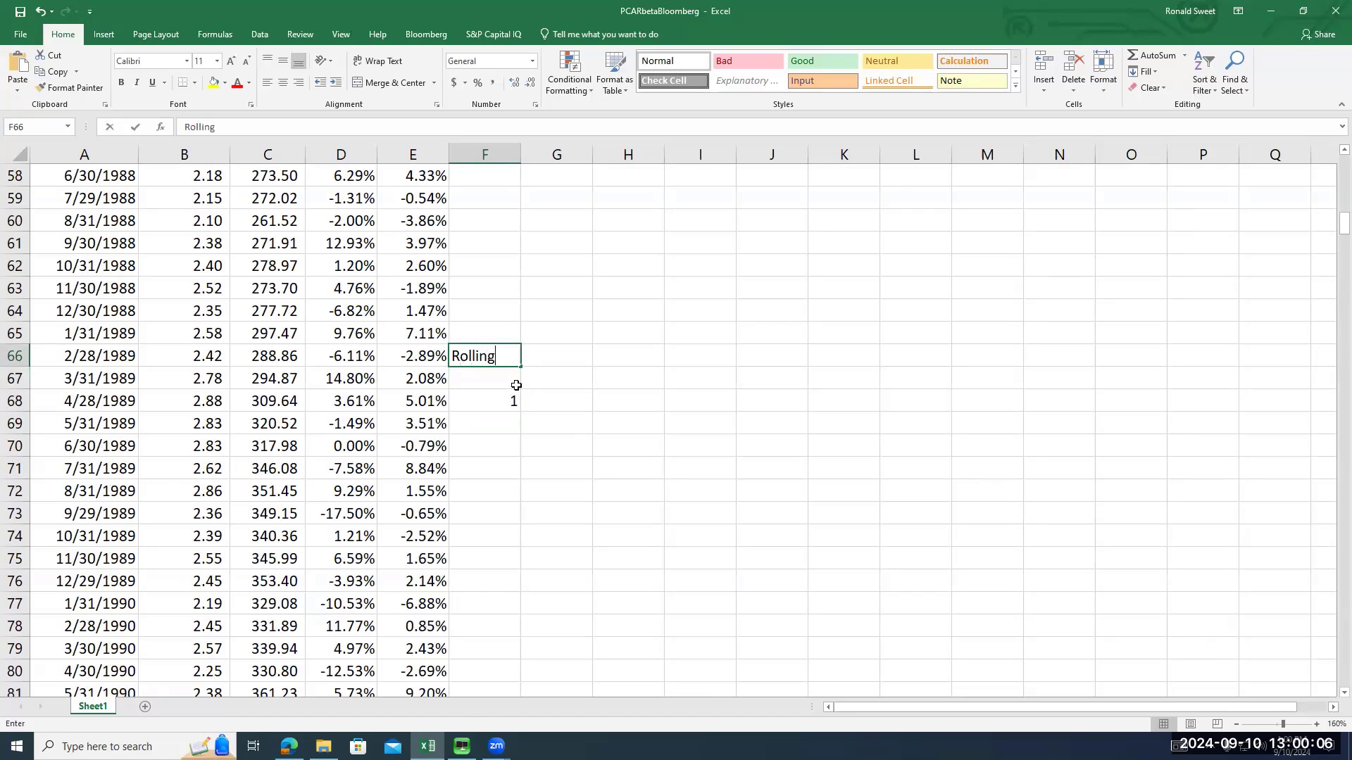
{"action": "key", "text": "Return"}
{"action": "type", "text": "Beta"}
{"action": "key", "text": "Return"}
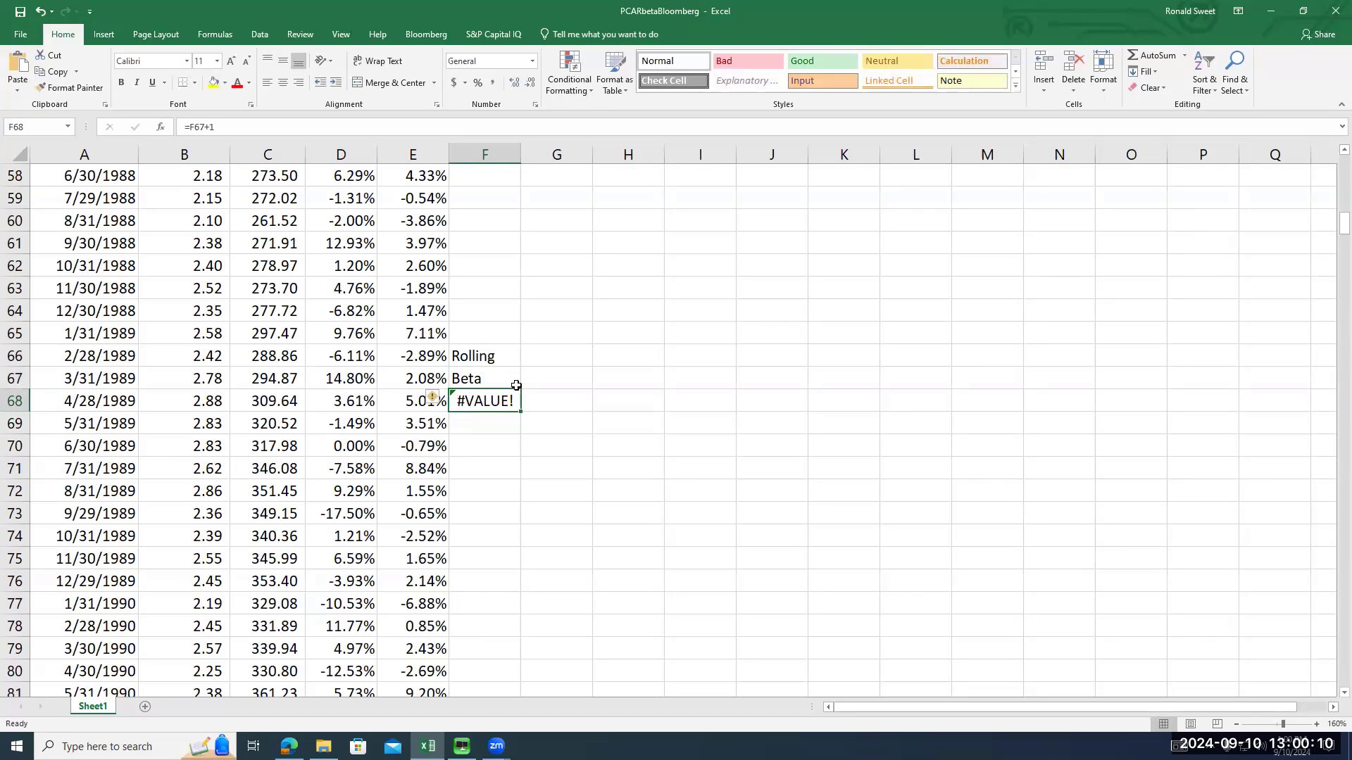
Enter the formula =SLOPE(D9:D68,E9:E68) in F68 to compute the first 60-month beta
{"action": "type", "text": "="}
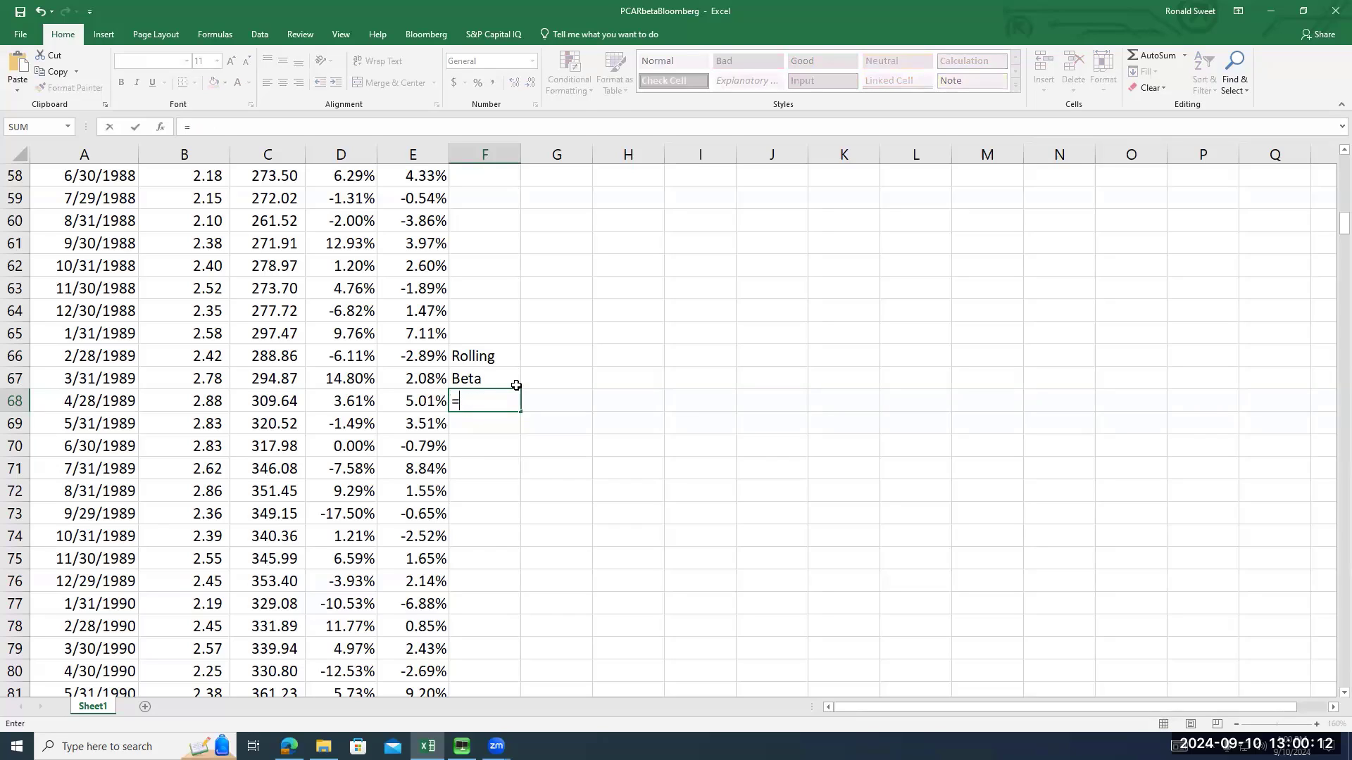
{"action": "type", "text": "slope("}
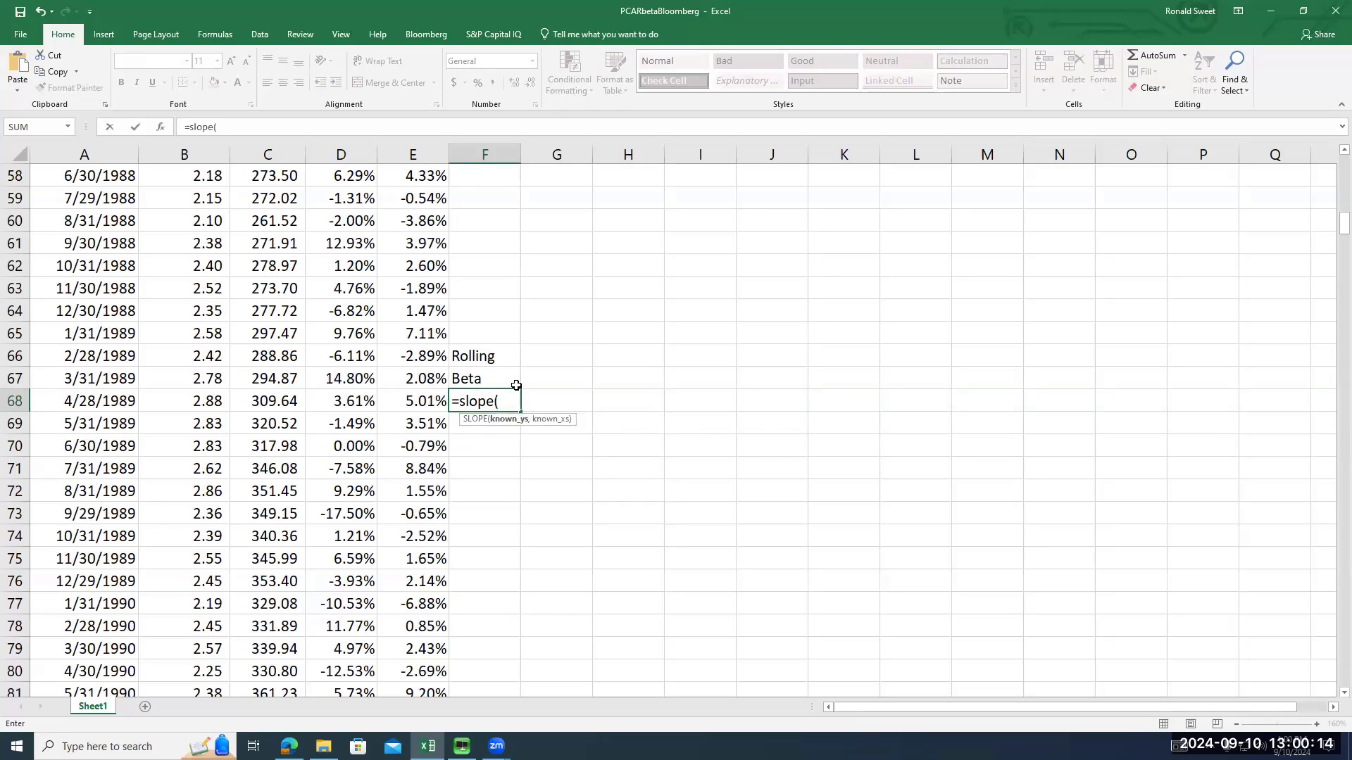
{"action": "key", "text": "Left"}
{"action": "key", "text": "Left"}
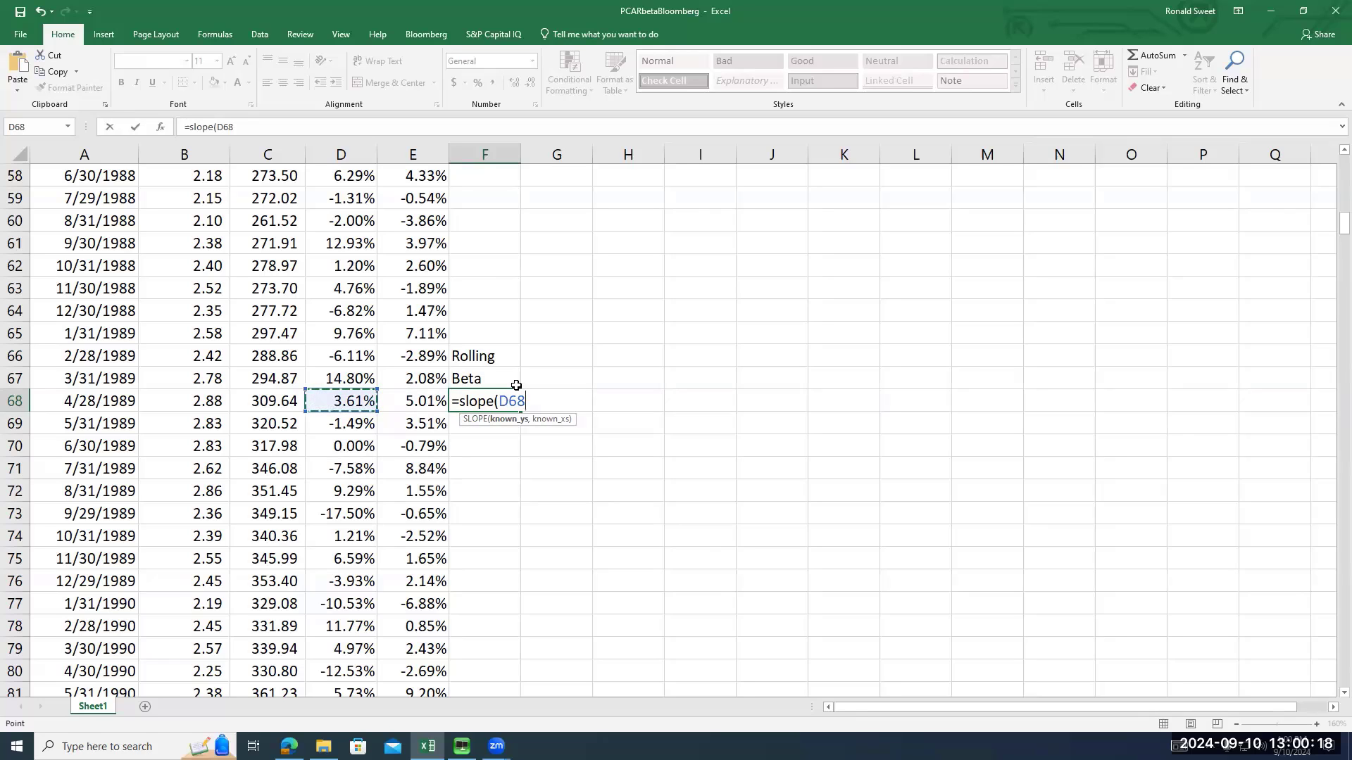
{"action": "key", "text": "ctrl+shift+Up"}
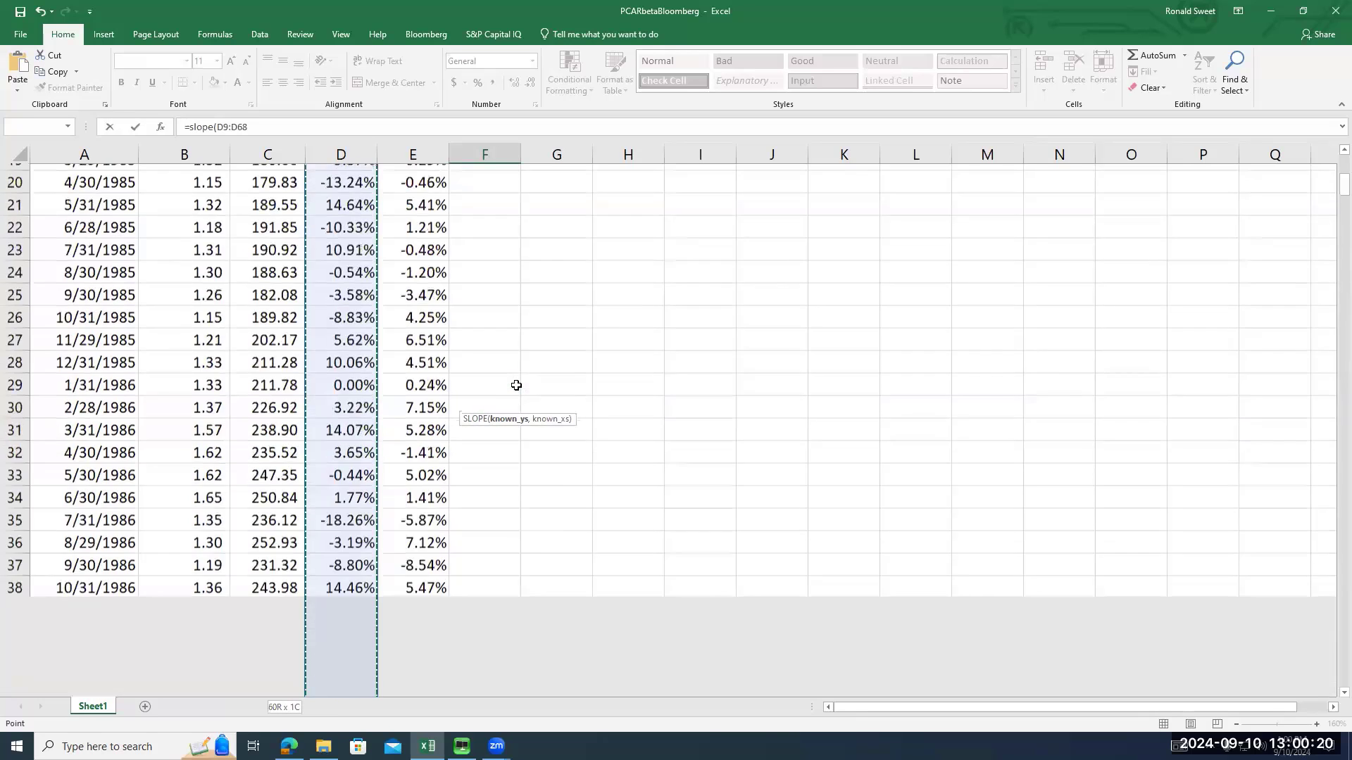
{"action": "type", "text": ","}
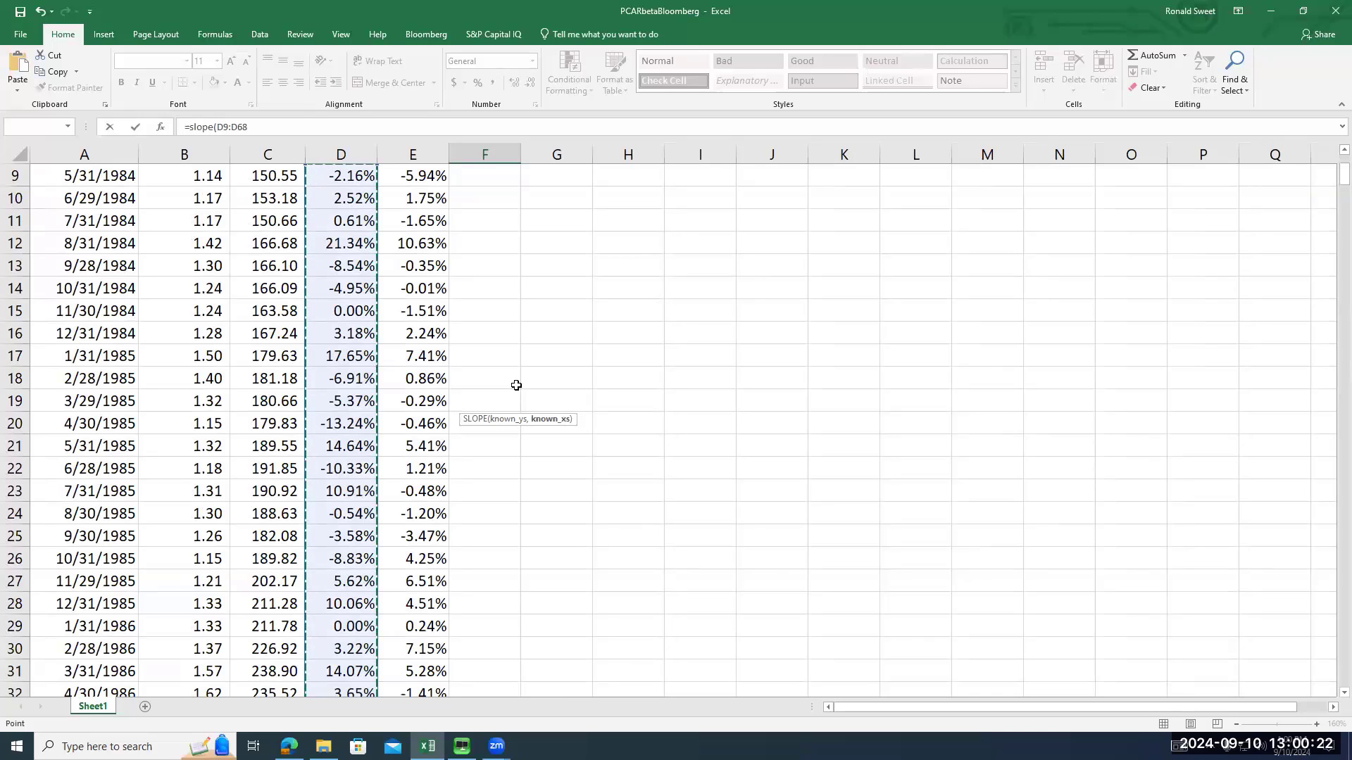
{"action": "key", "text": "Left"}
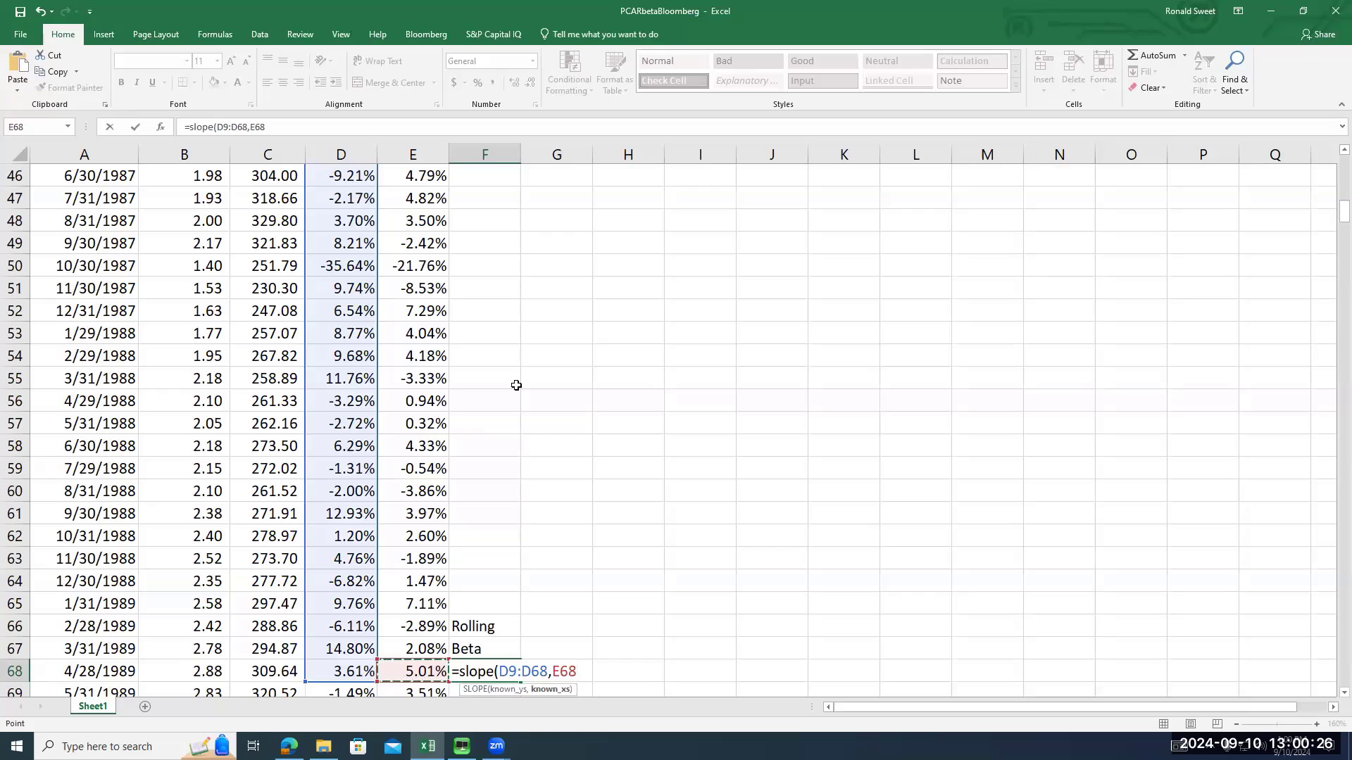
{"action": "key", "text": "ctrl+shift+Up"}
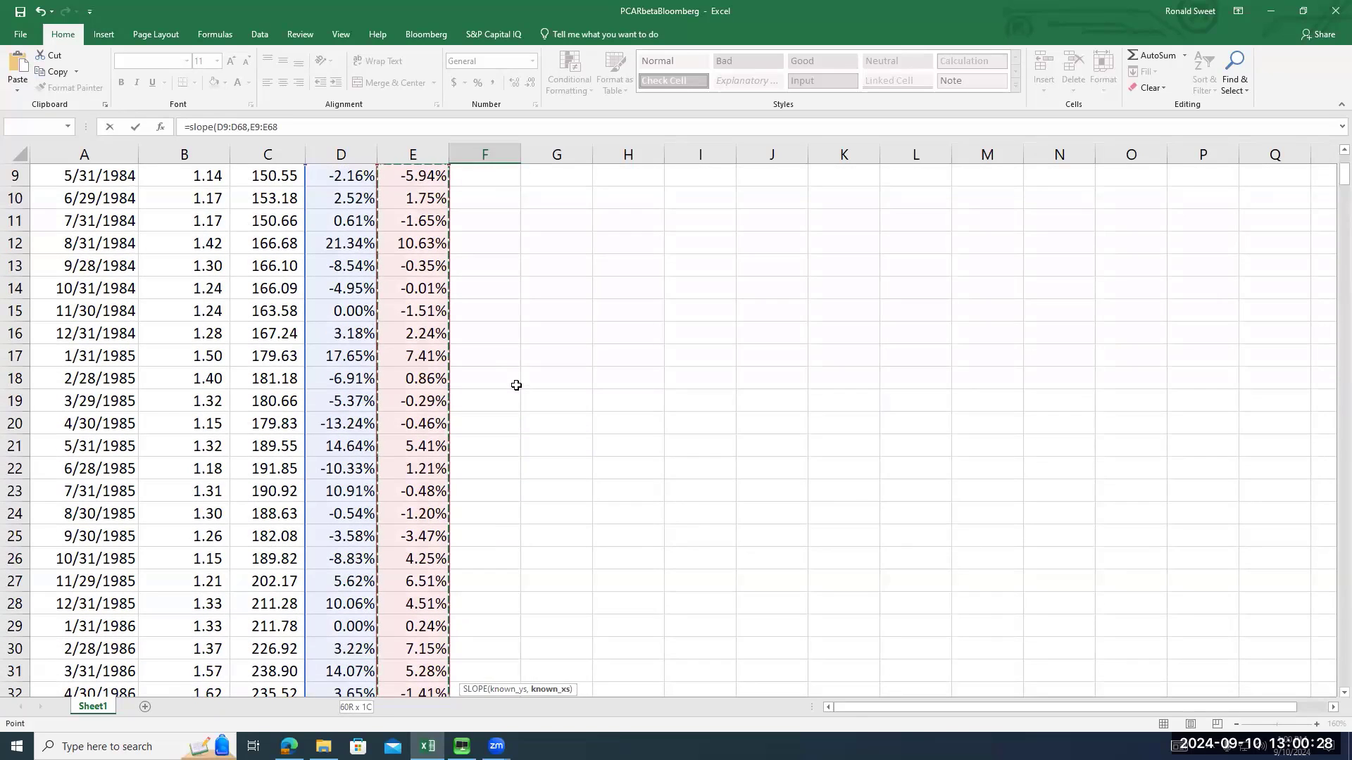
{"action": "key", "text": "ctrl+Return"}
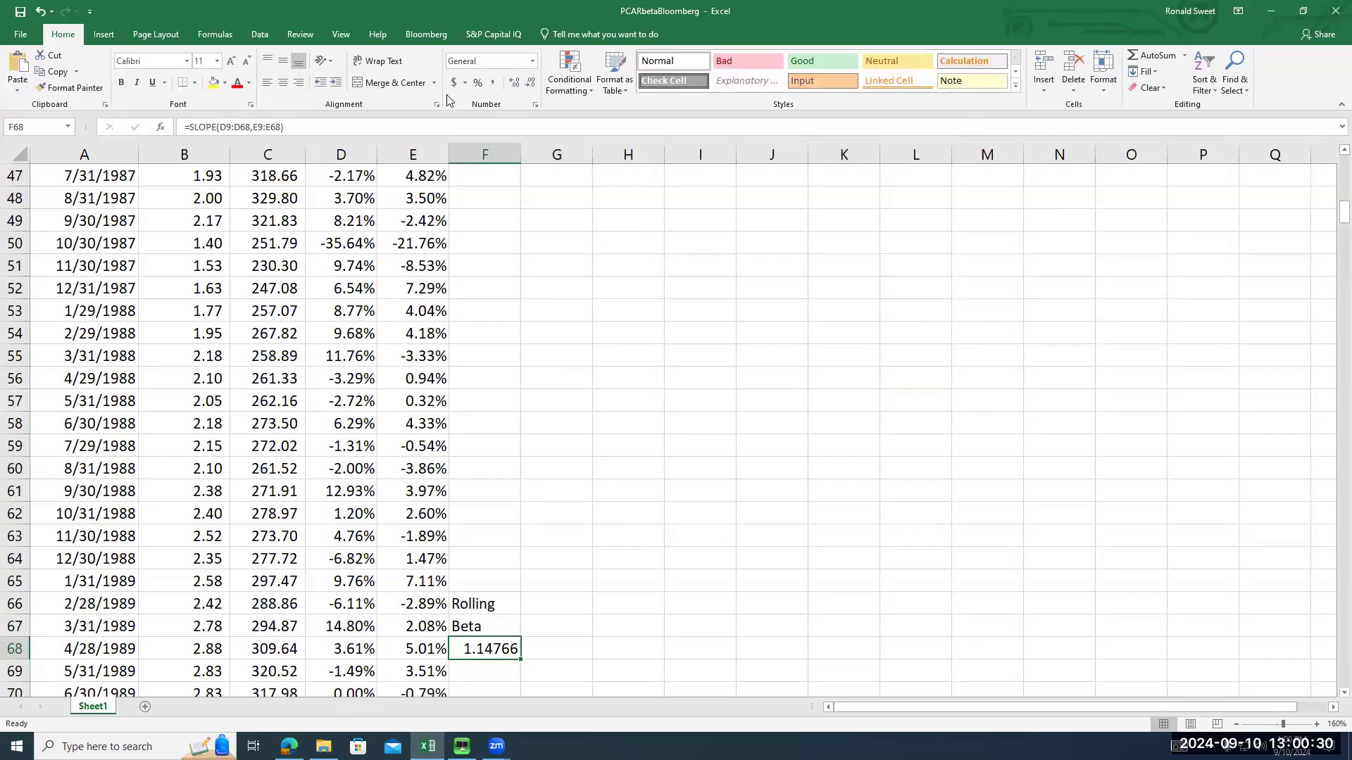
Format the beta in F68 with the Comma style and fill it down column F to the last month
{"action": "left_click", "coordinate": [492, 82]}
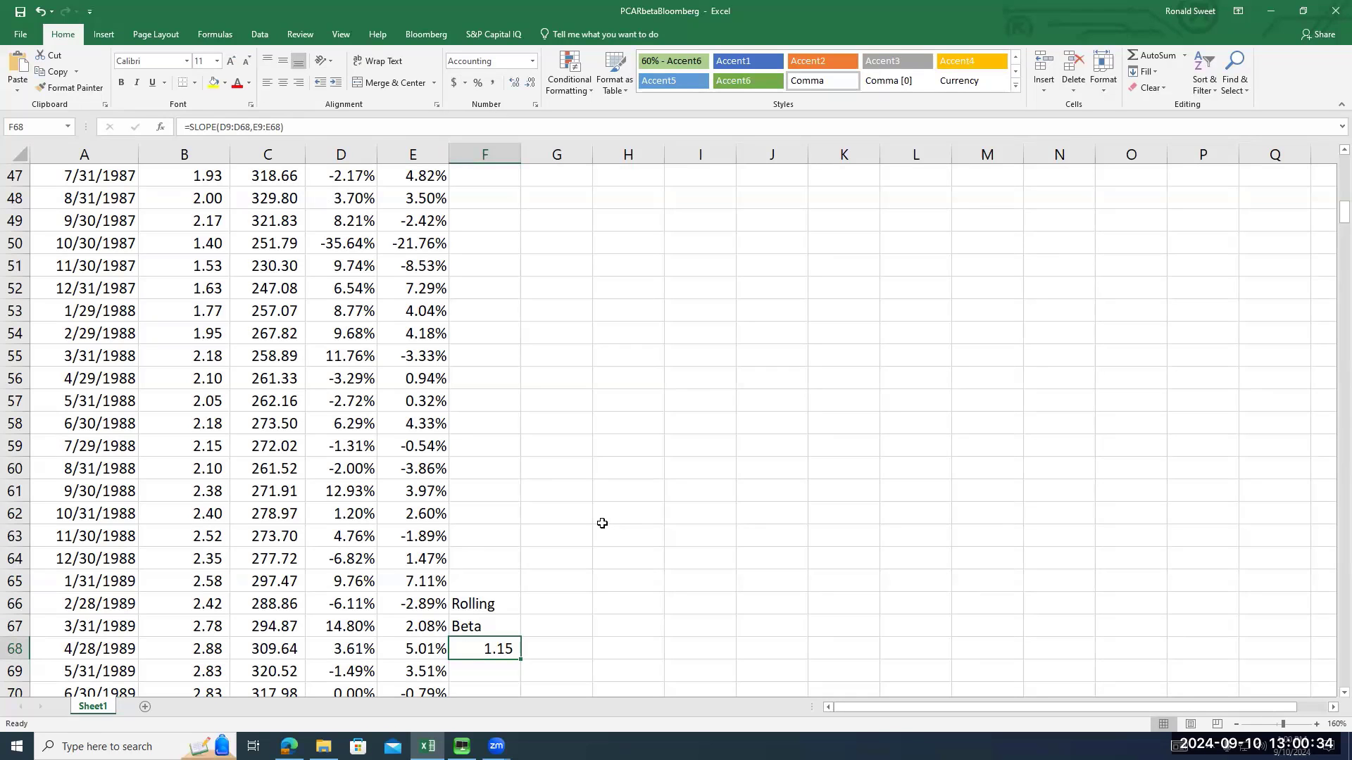
{"action": "scroll", "coordinate": [602, 522], "scroll_direction": "down", "scroll_amount": 2}
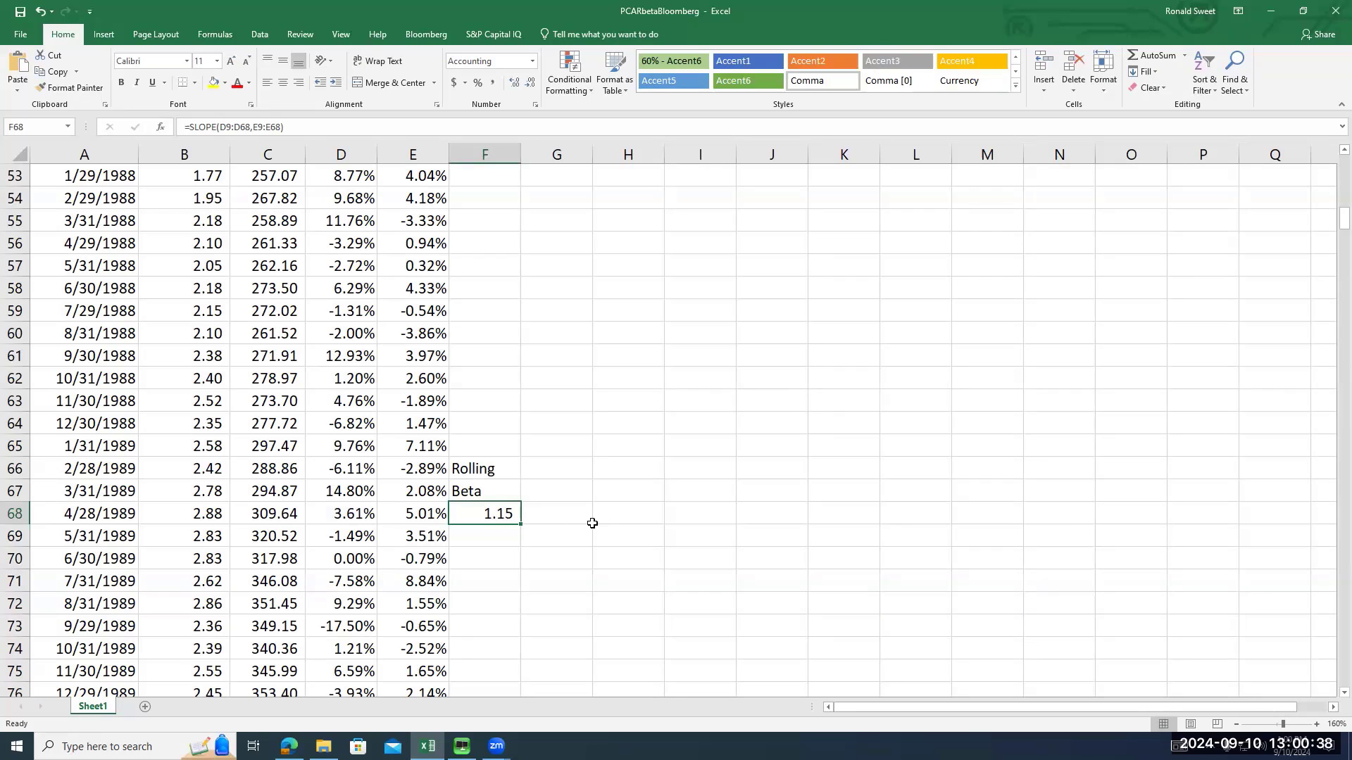
{"action": "double_click", "coordinate": [521, 524]}
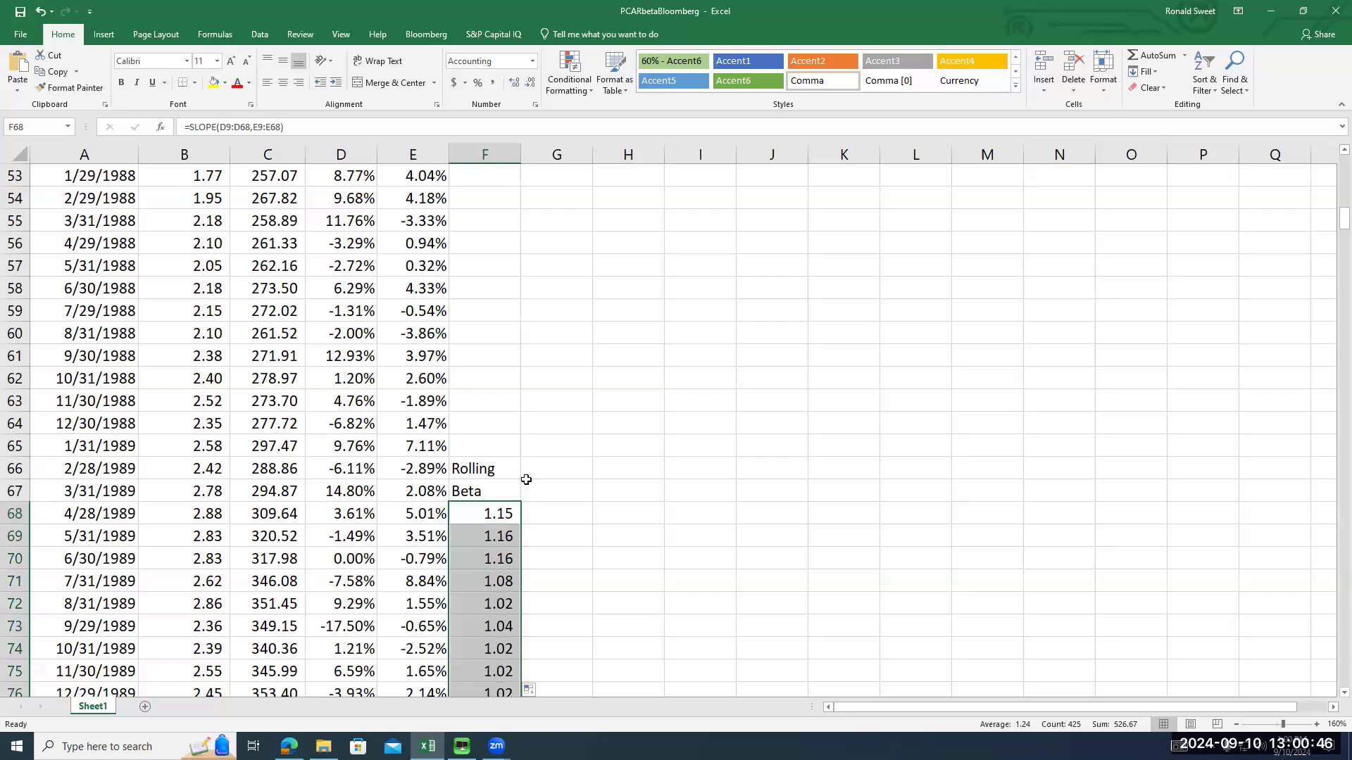
Enter the heading Percentiles in G66 and the levels 0.5, 0.1 and 0.9 in G67 to I67
{"action": "left_click", "coordinate": [548, 471]}
{"action": "type", "text": "Percentiles"}
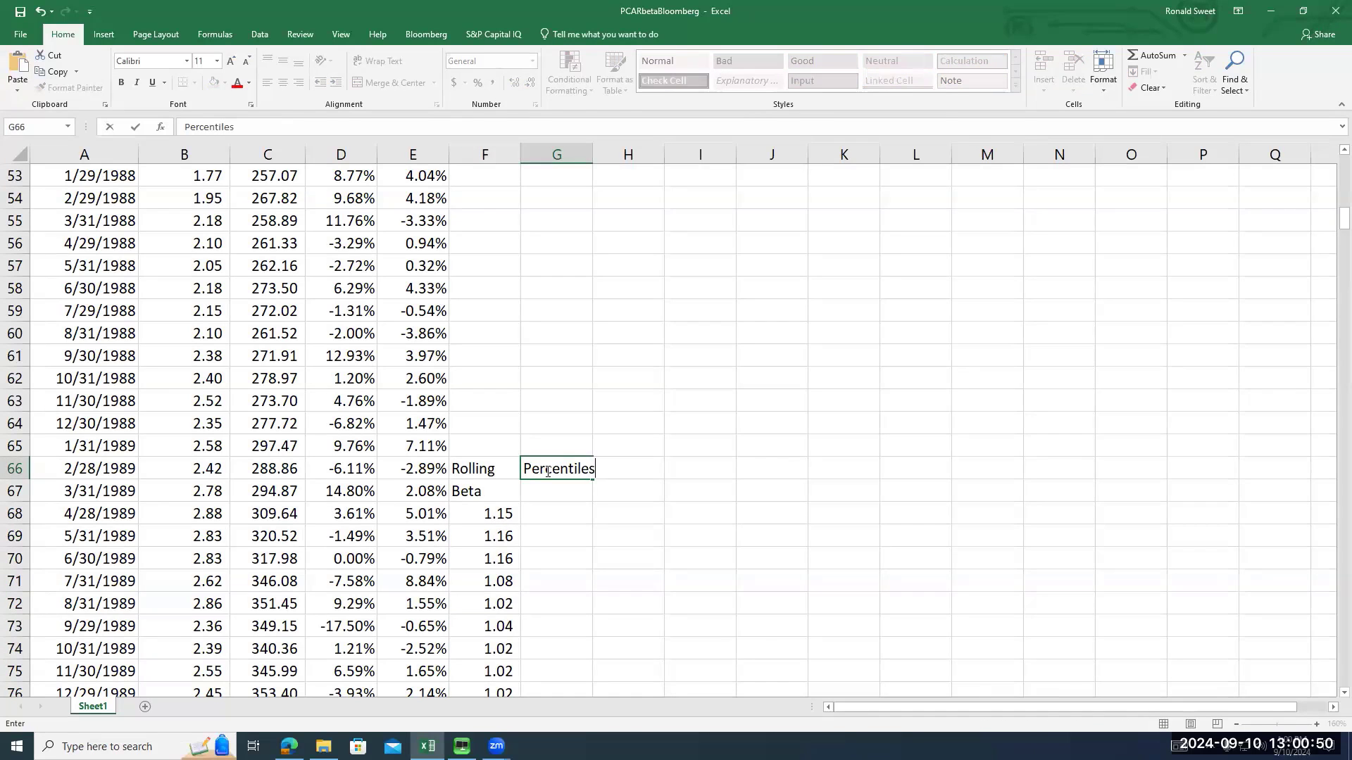
{"action": "key", "text": "Return"}
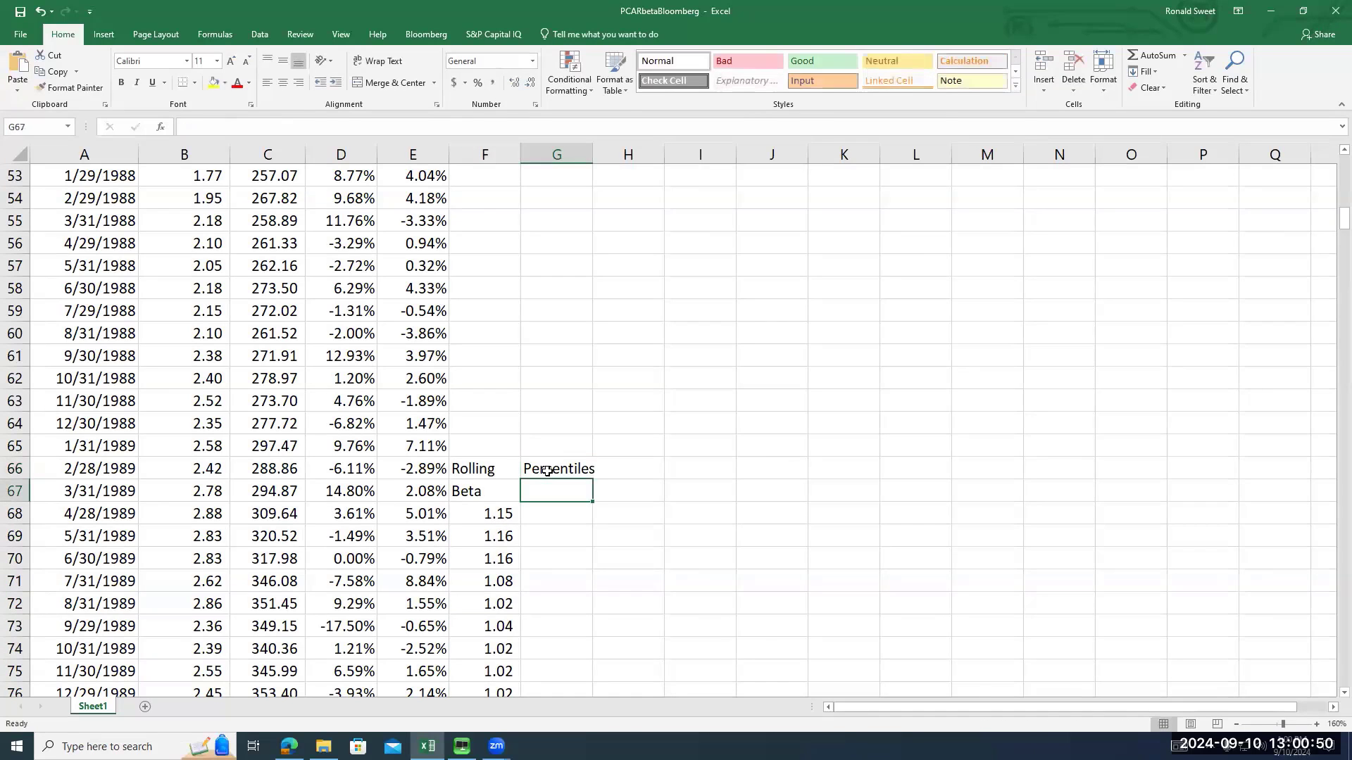
{"action": "type", "text": ".5"}
{"action": "key", "text": "Tab"}
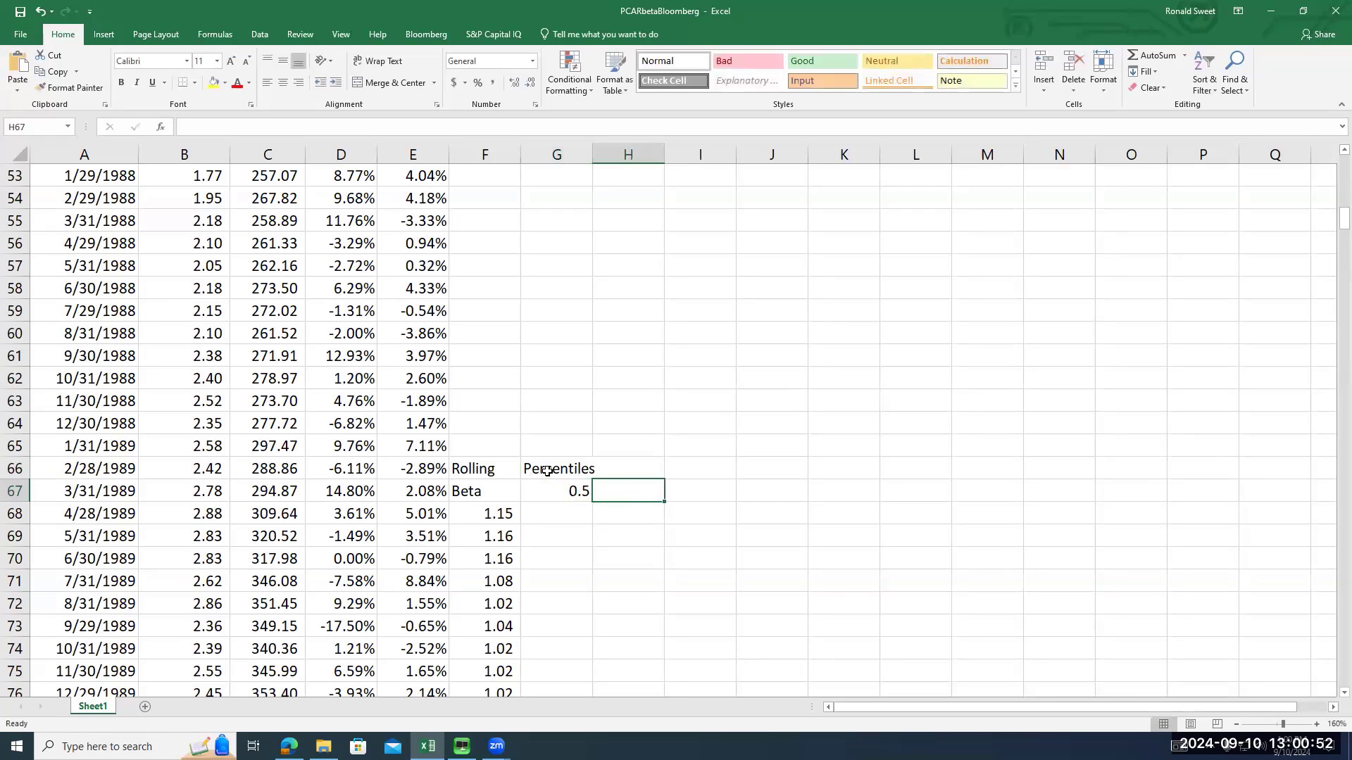
{"action": "type", "text": ".1"}
{"action": "key", "text": "Tab"}
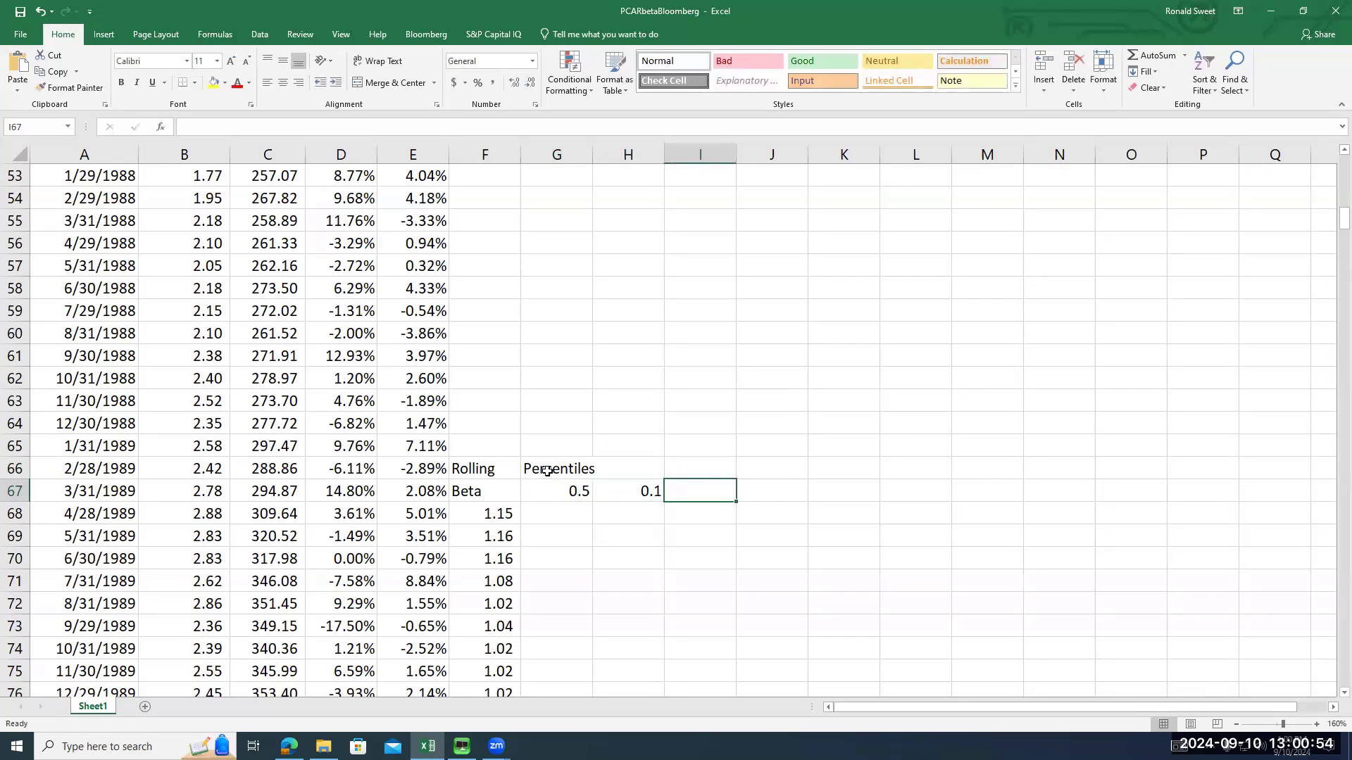
{"action": "type", "text": ".9"}
{"action": "key", "text": "Down"}
{"action": "key", "text": "Left"}
{"action": "key", "text": "Left"}
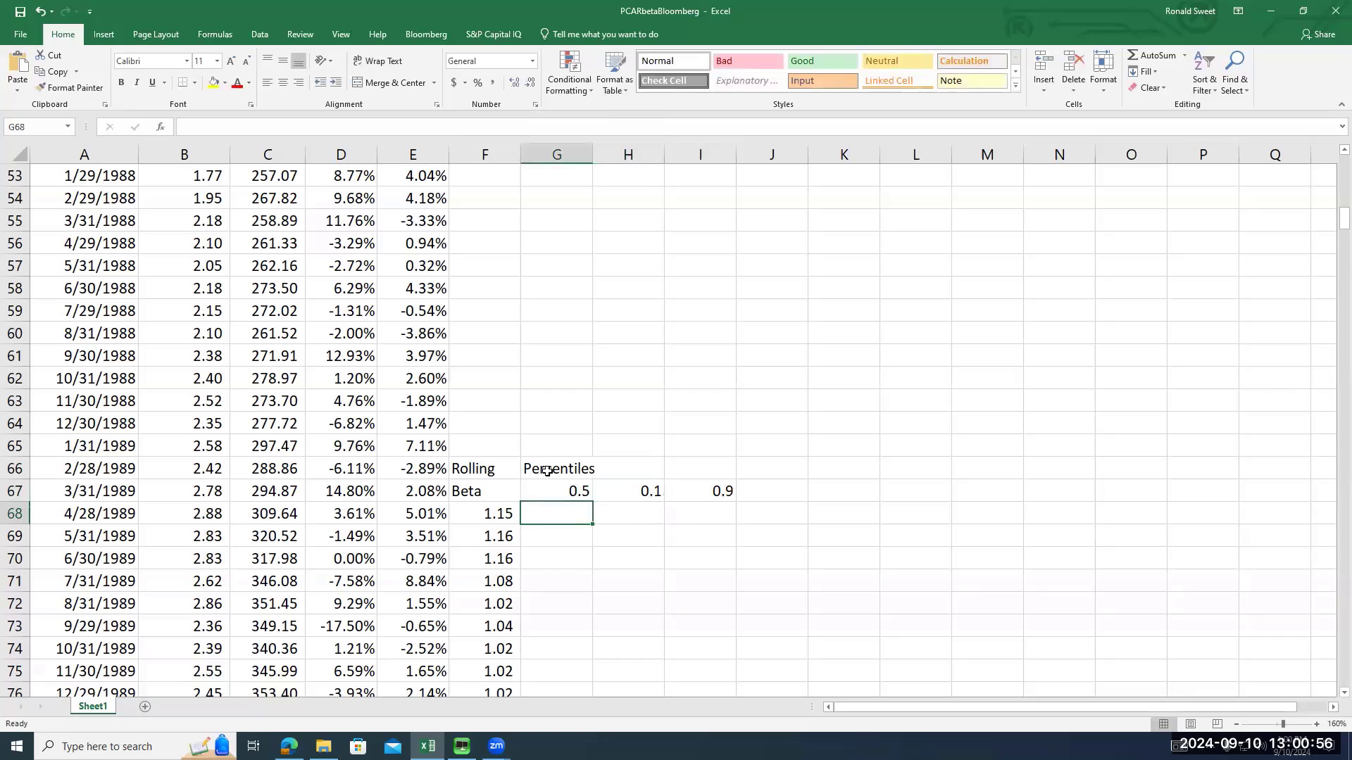
Enter the formula =PERCENTILE($F$68:$F$492,G$67) in G68 with the beta range fully absolute and the percentile level's row fixed
{"action": "type", "text": "=percentile("}
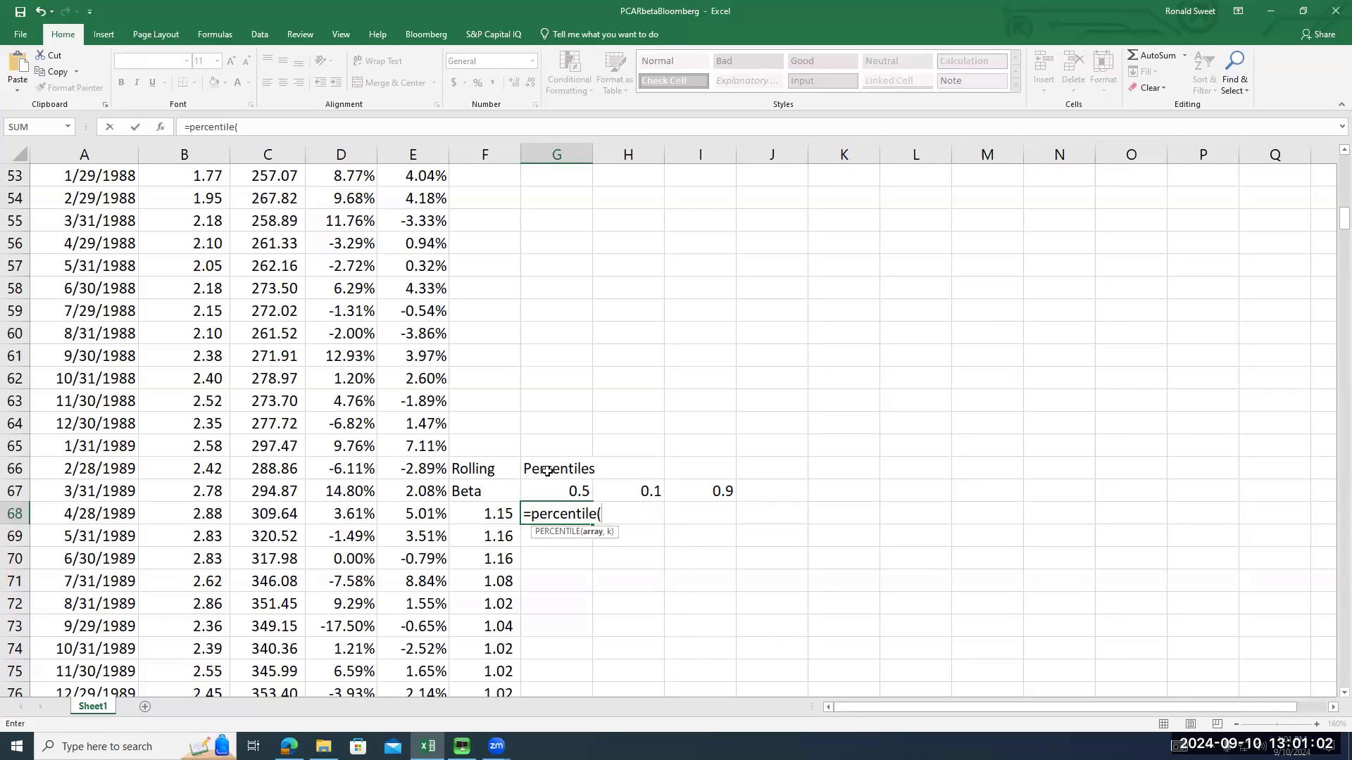
{"action": "key", "text": "Left"}
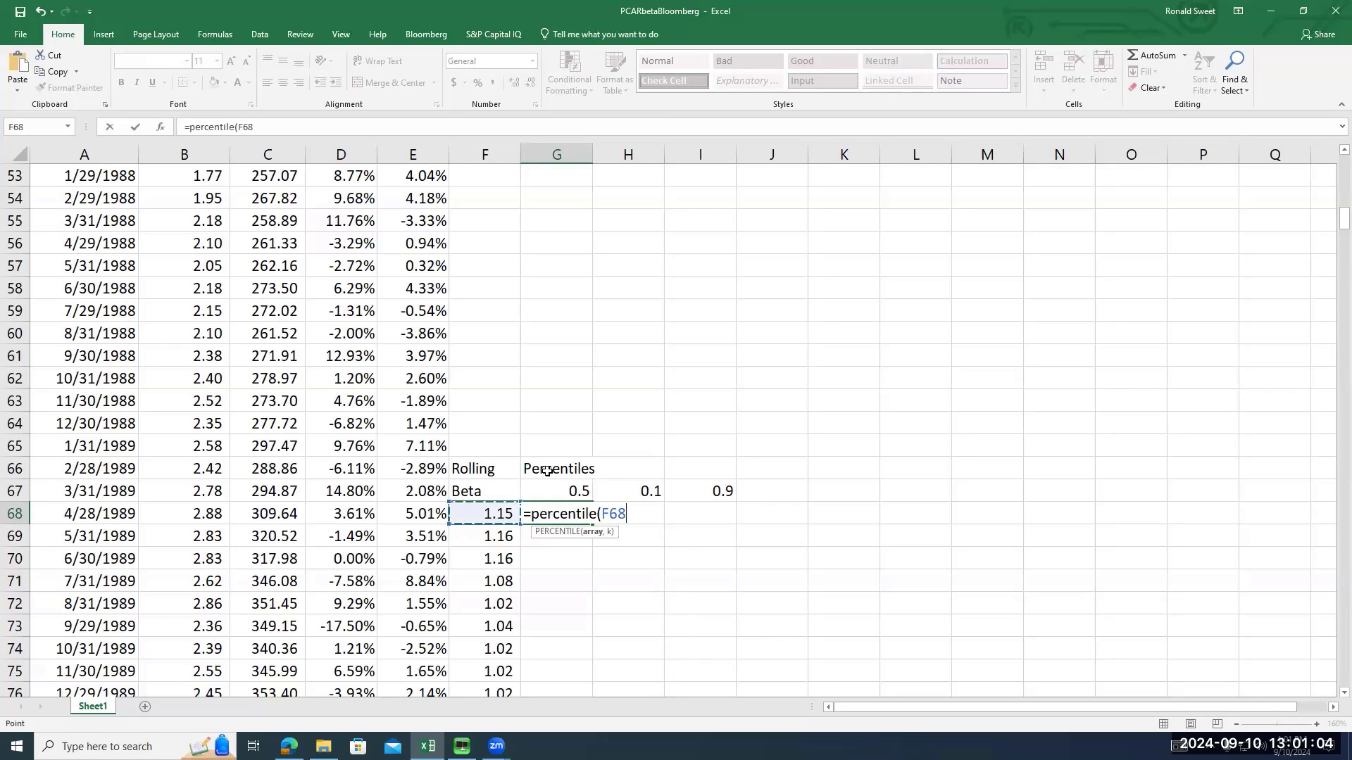
{"action": "key", "text": "ctrl+shift+Down"}
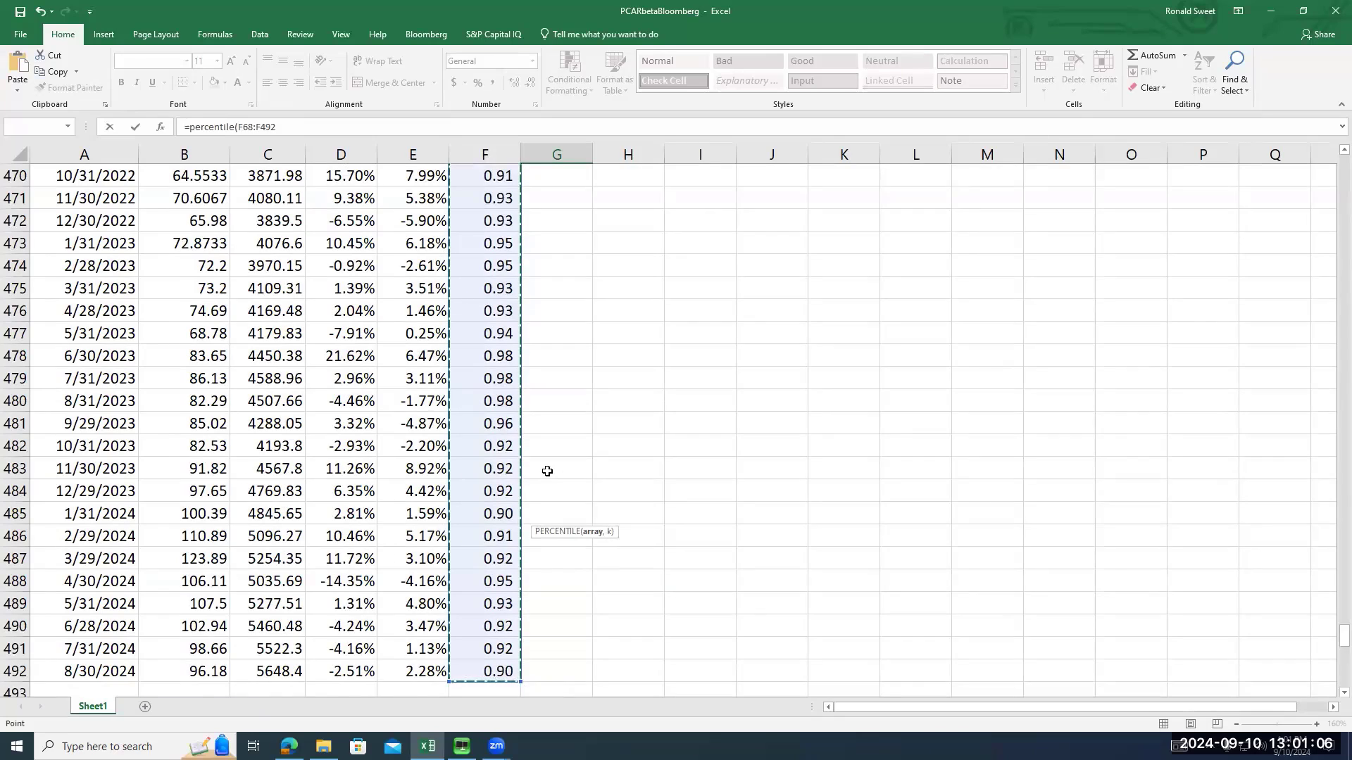
{"action": "key", "text": "F4"}
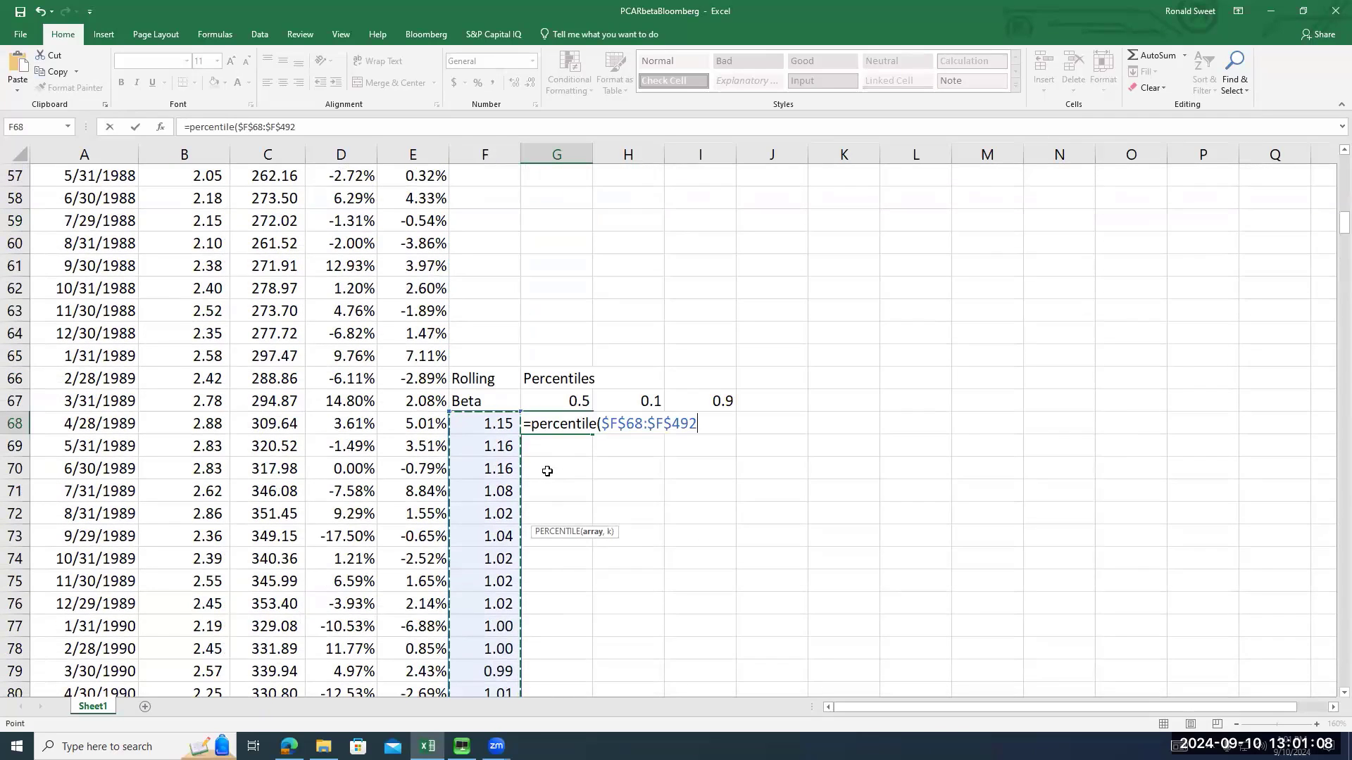
{"action": "key", "text": "F4"}
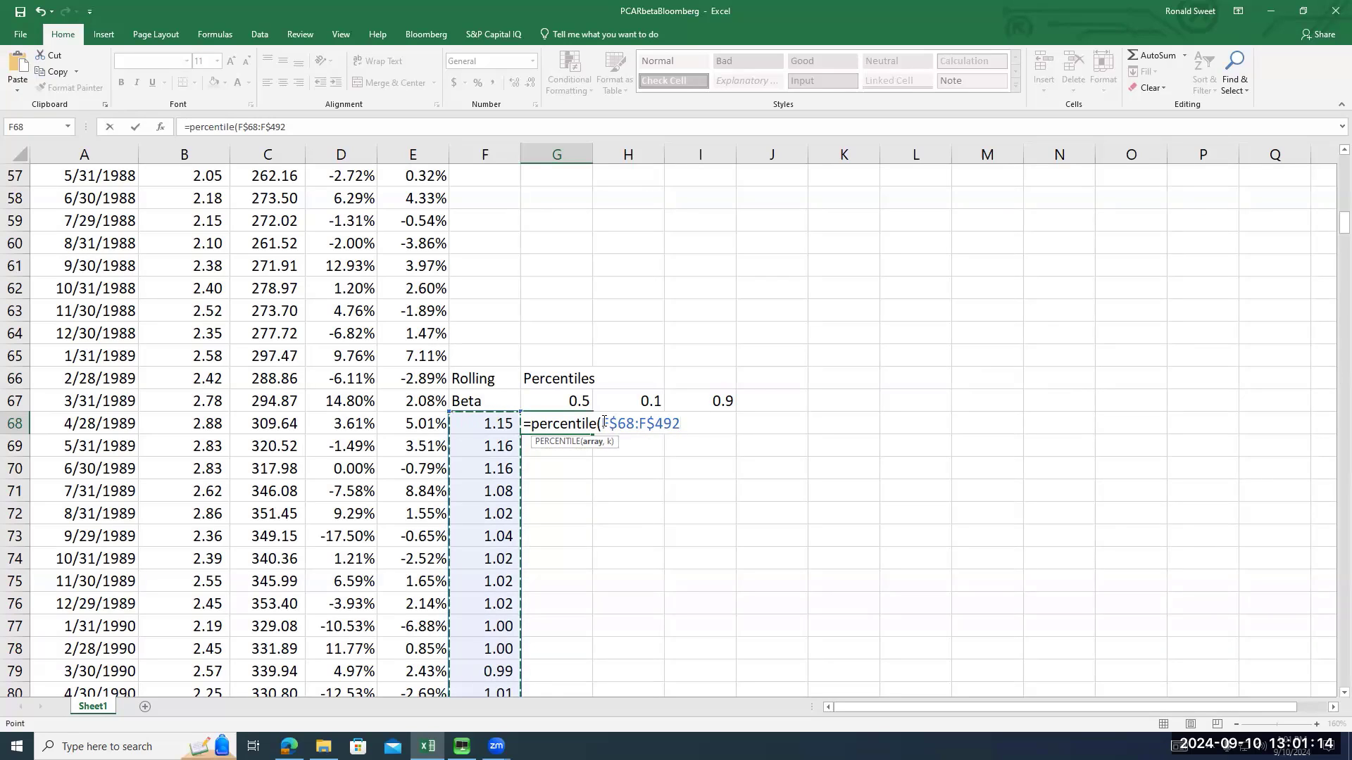
{"action": "key", "text": "F4"}
{"action": "key", "text": "F4"}
{"action": "key", "text": "F4"}
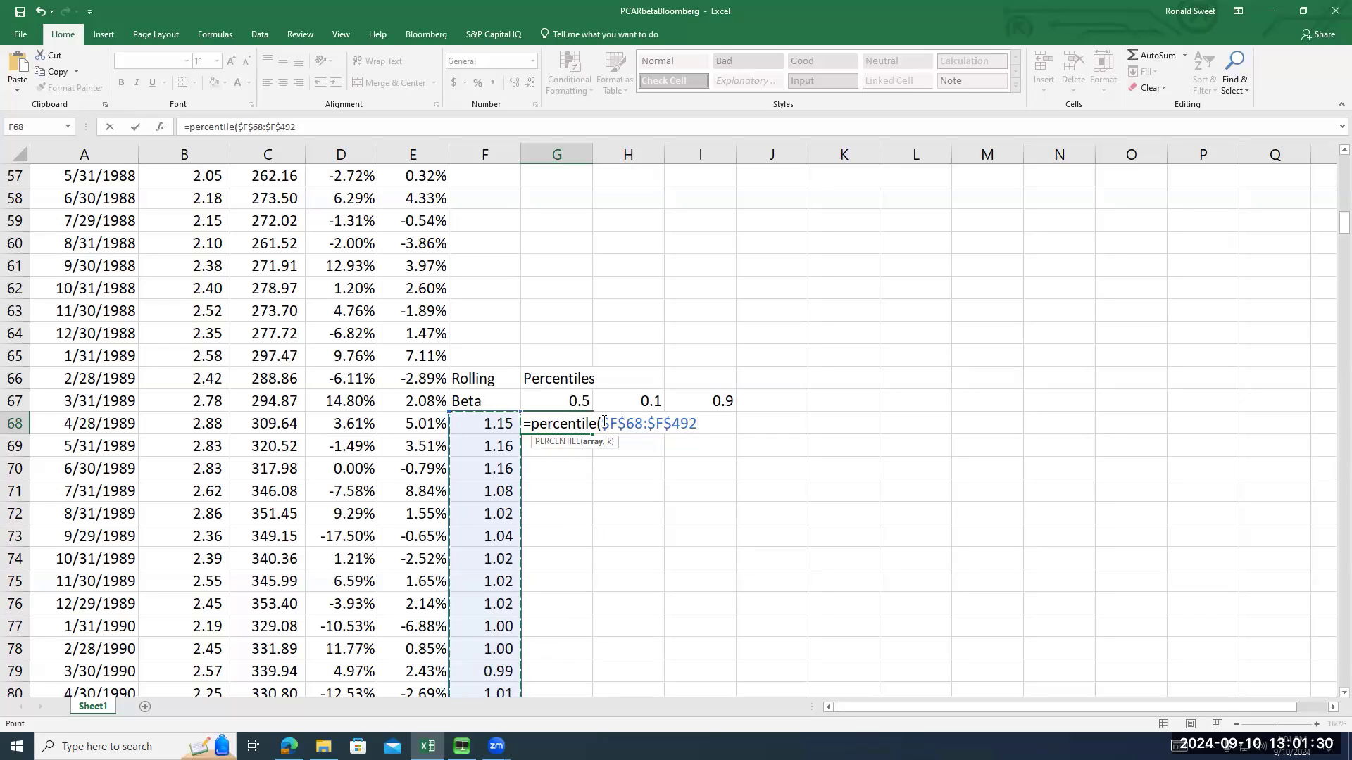
{"action": "type", "text": ","}
{"action": "key", "text": "Up"}
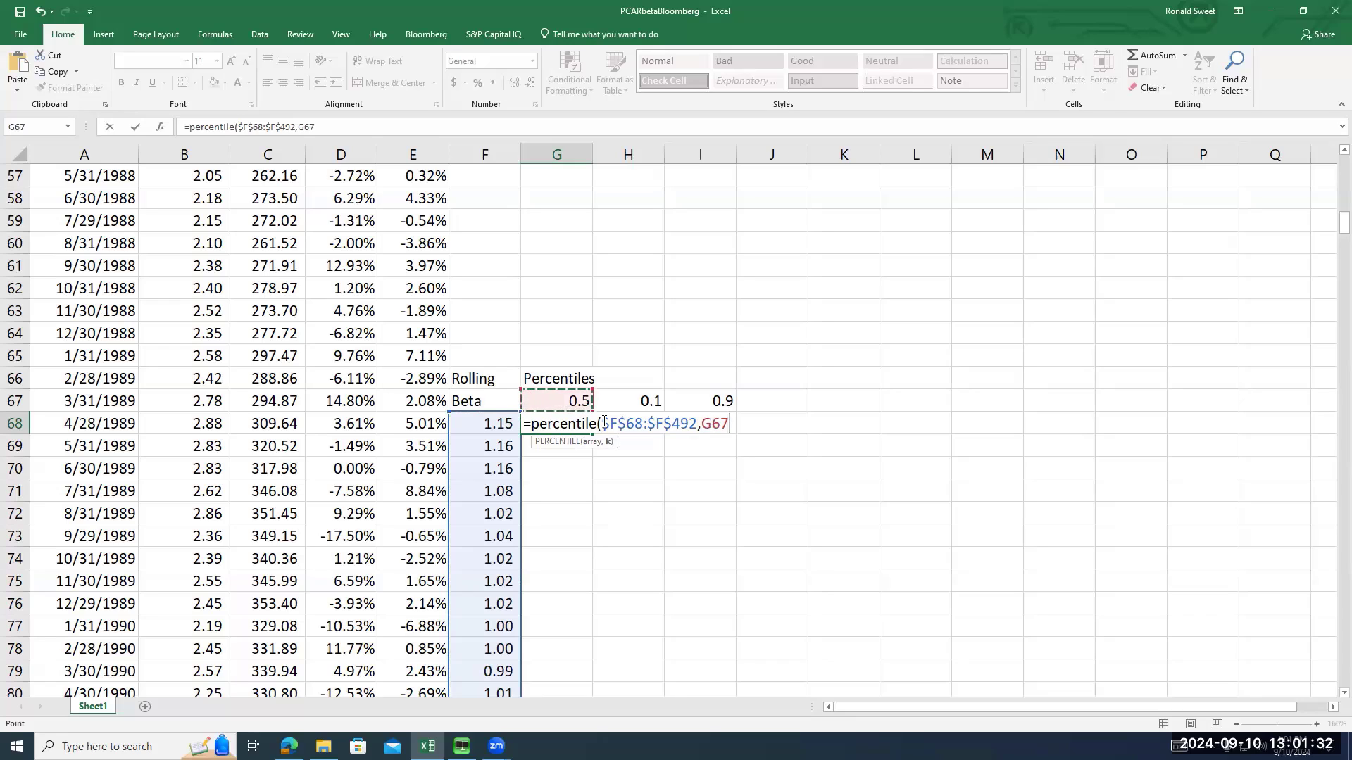
{"action": "key", "text": "F4"}
{"action": "key", "text": "F4"}
{"action": "type", "text": ")"}
{"action": "key", "text": "ctrl+Return"}
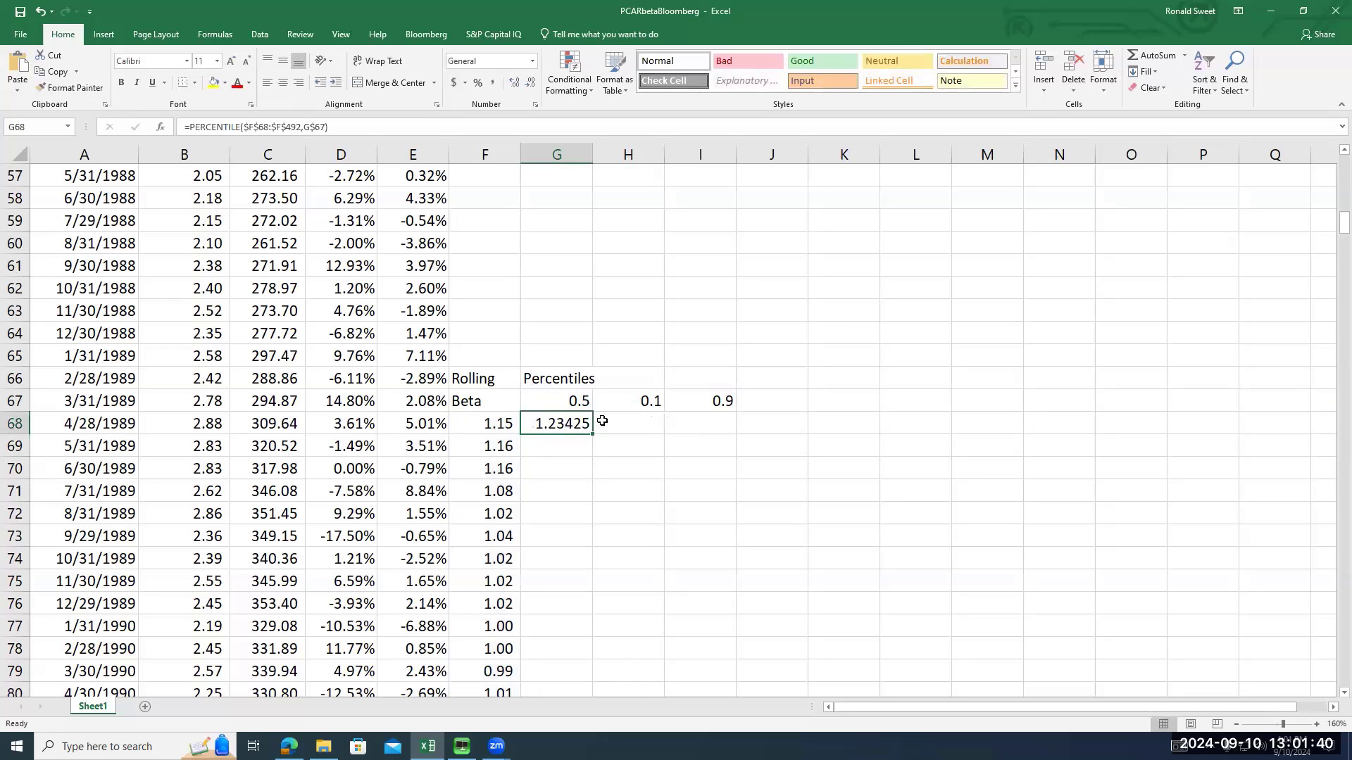
Re-enter the percentile formula in G68 over the absolute beta range $F$68:$F$492, fixing only the row of the level reference, G$67
{"action": "type", "text": "=percent"}
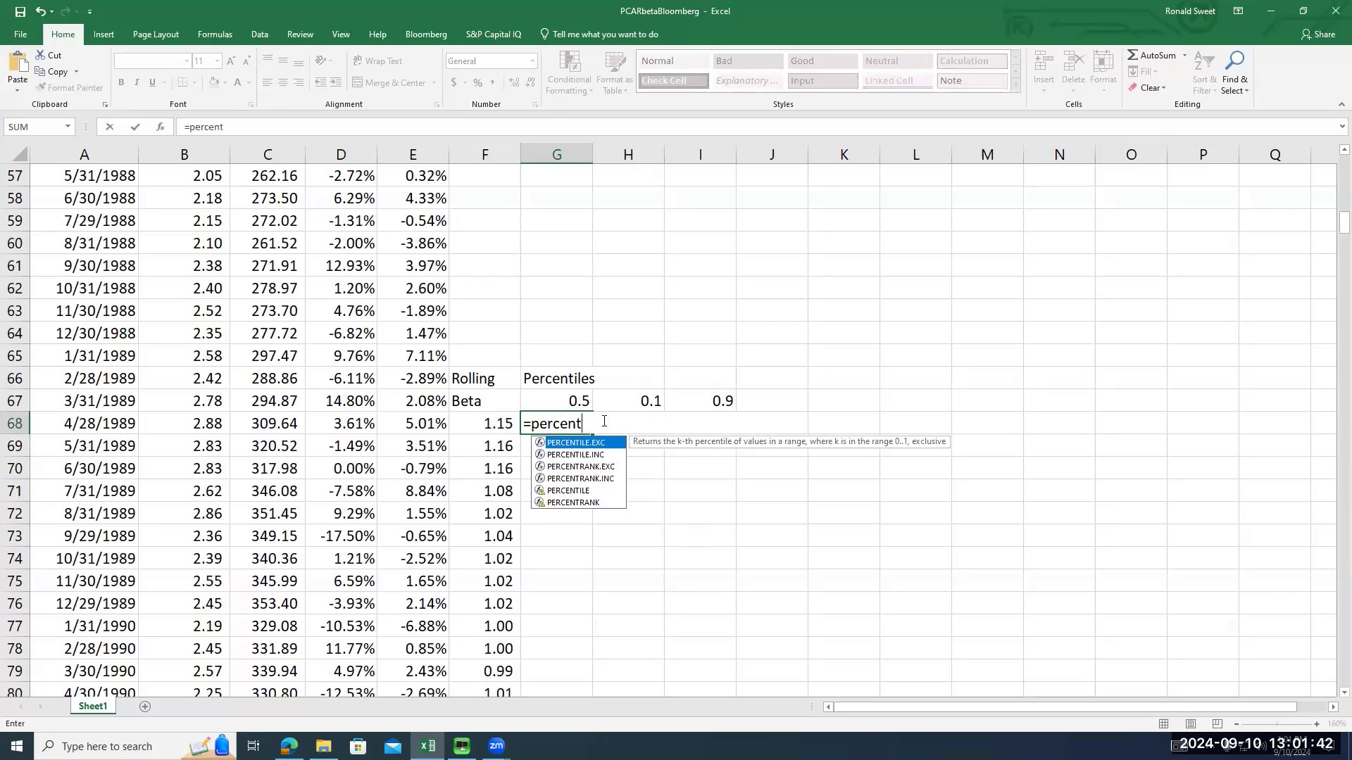
{"action": "type", "text": "ile("}
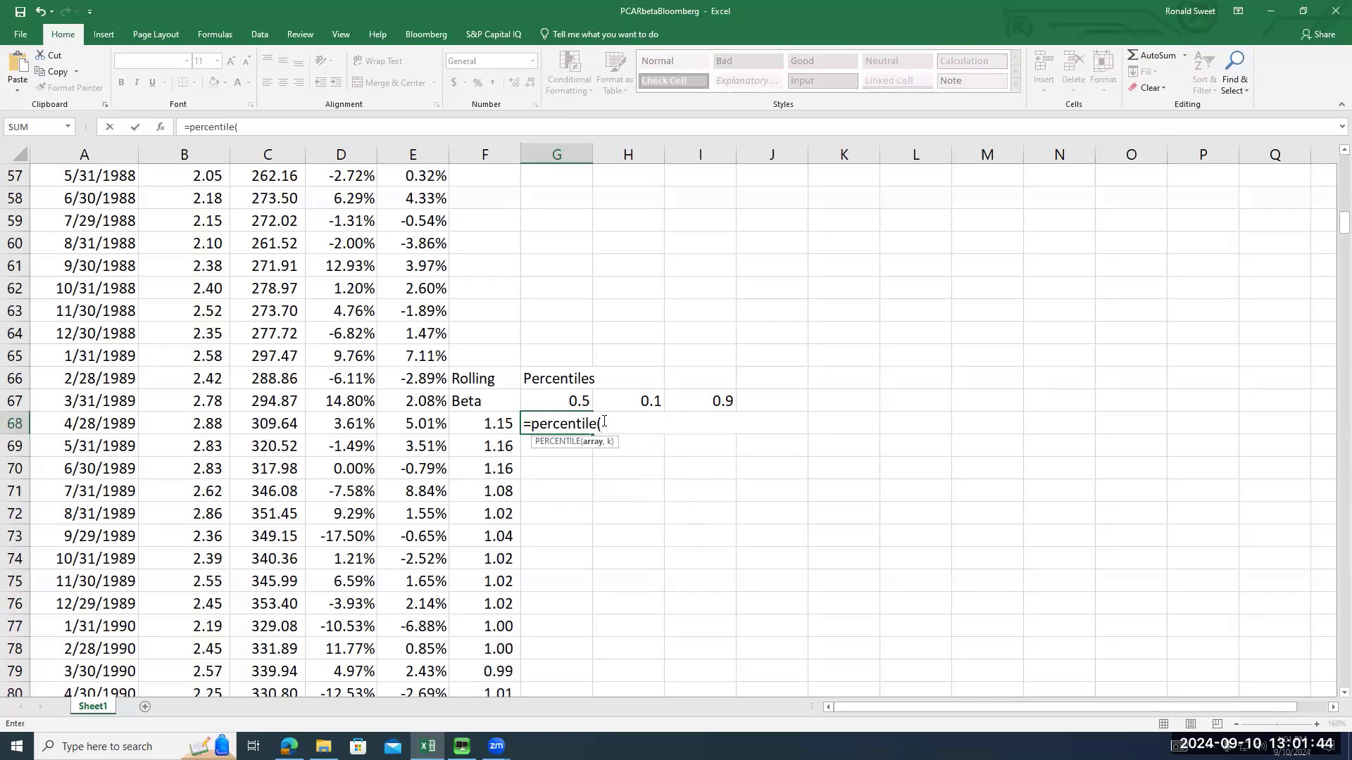
{"action": "key", "text": "Left"}
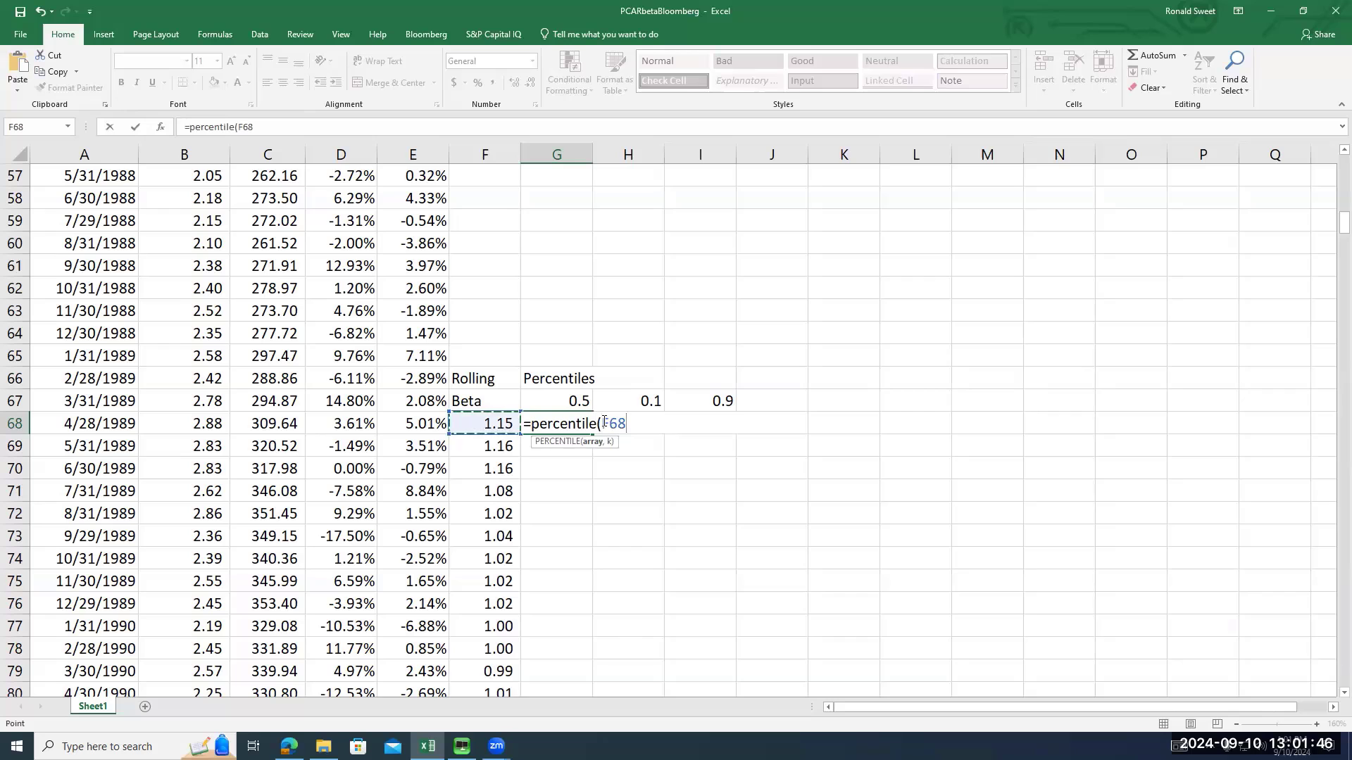
{"action": "key", "text": "ctrl+shift+Down"}
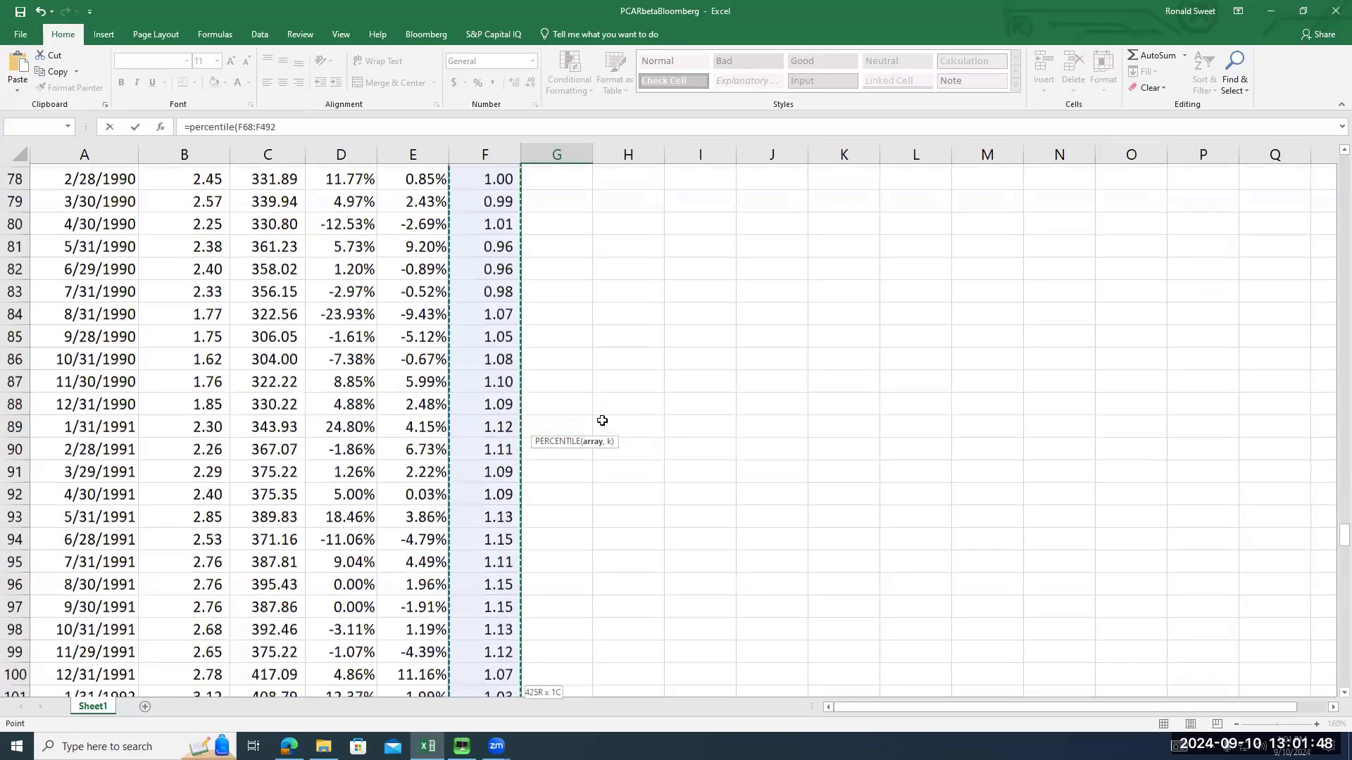
{"action": "key", "text": "F4"}
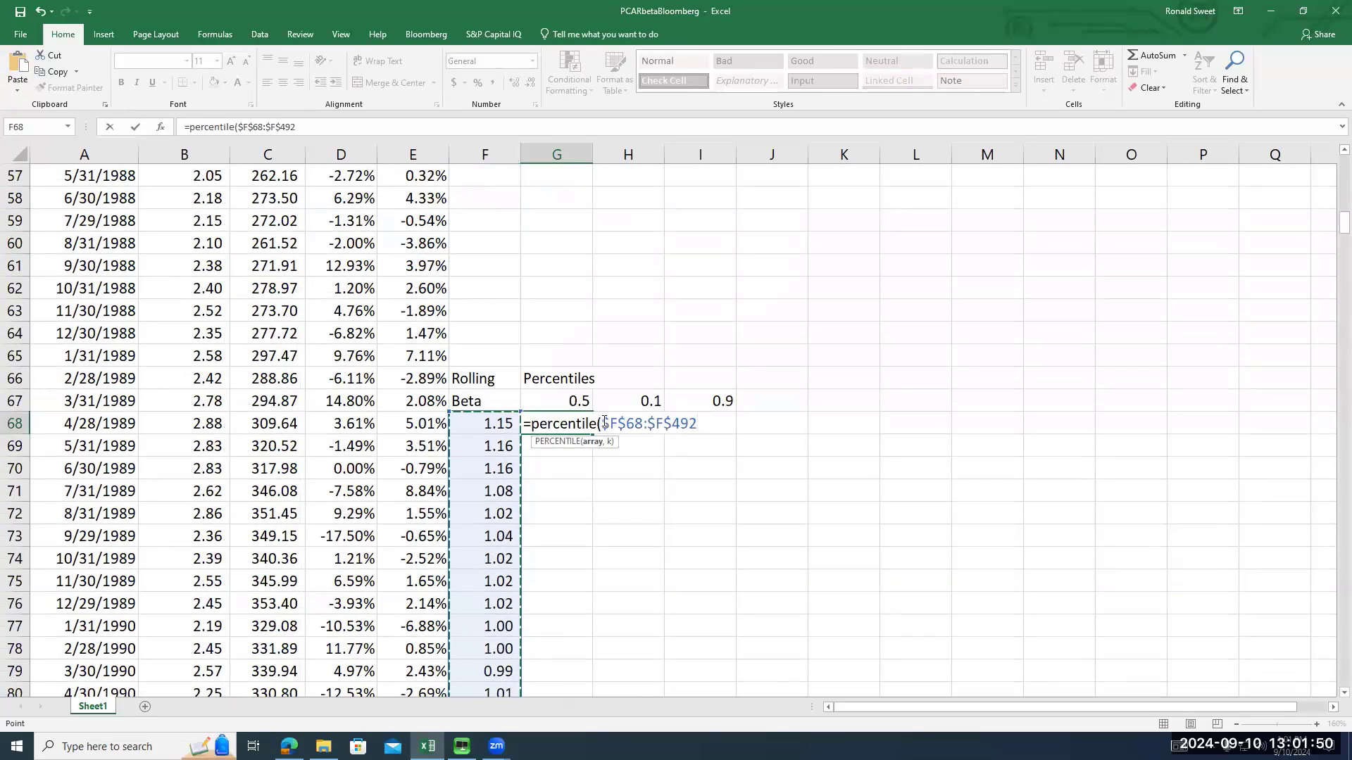
{"action": "type", "text": ","}
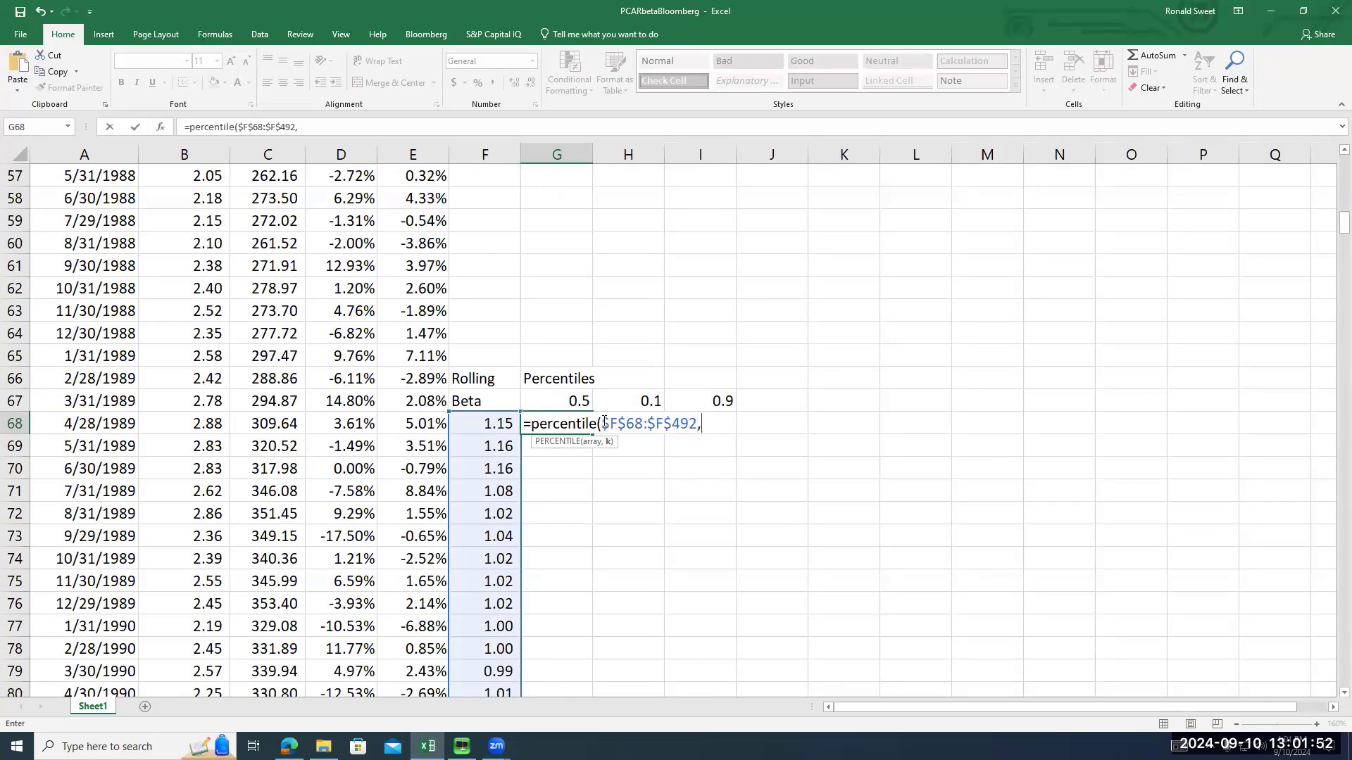
{"action": "key", "text": "Up"}
{"action": "key", "text": "F4"}
{"action": "key", "text": "F4"}
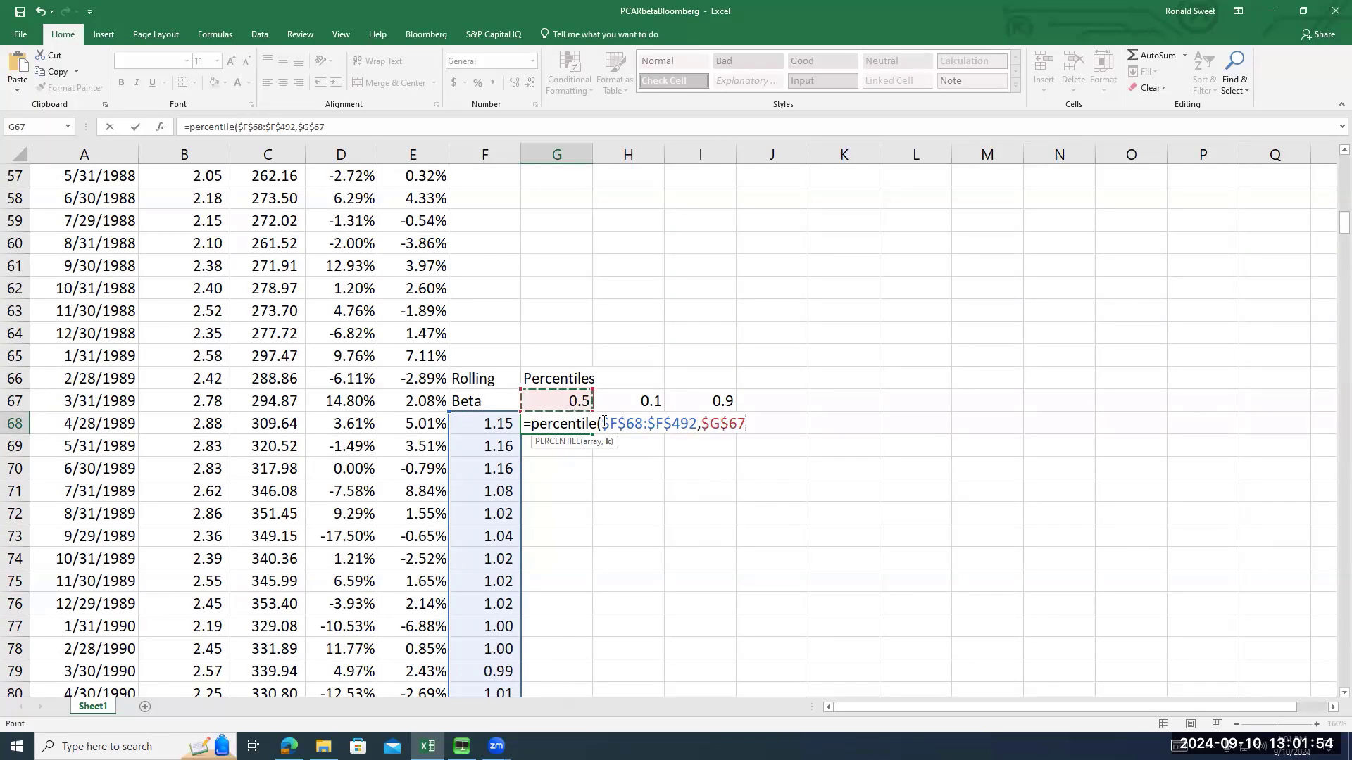
{"action": "type", "text": ")"}
{"action": "key", "text": "Return"}
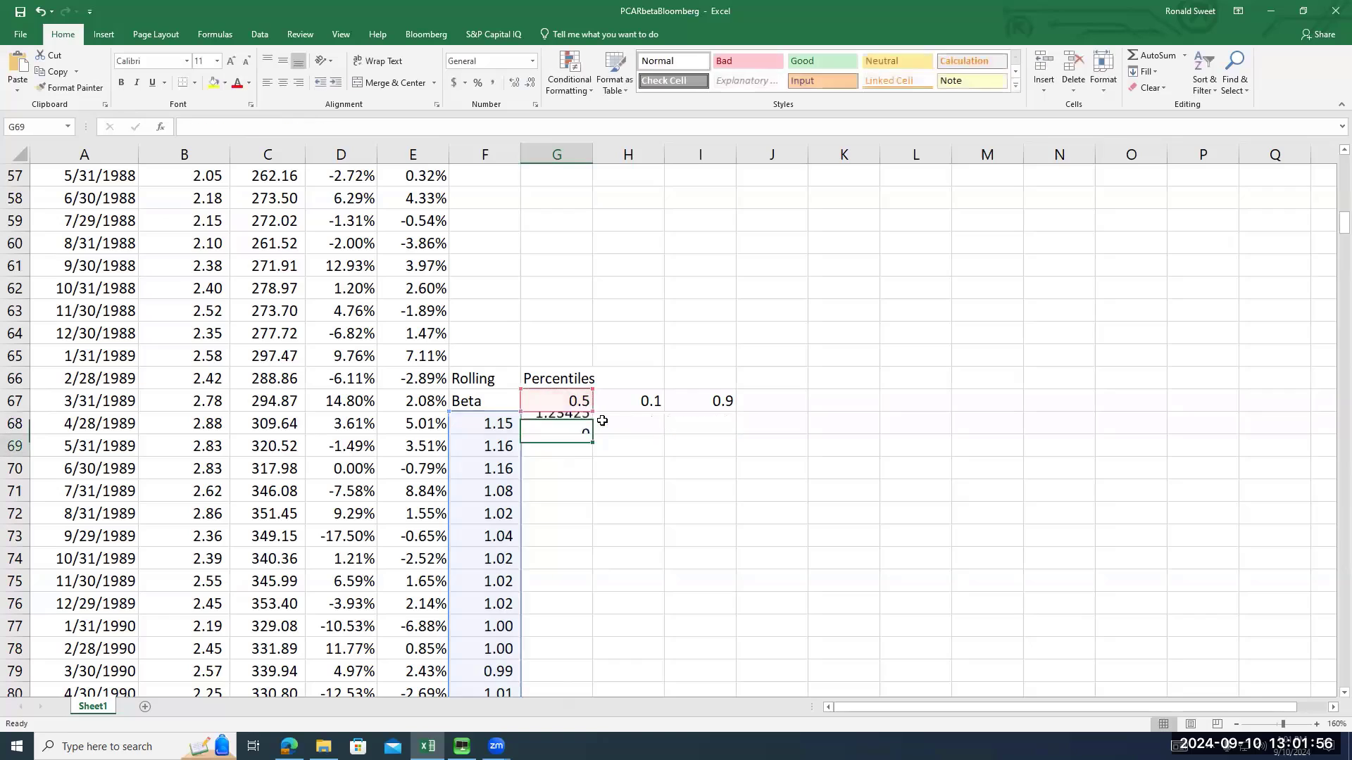
{"action": "key", "text": "Up"}
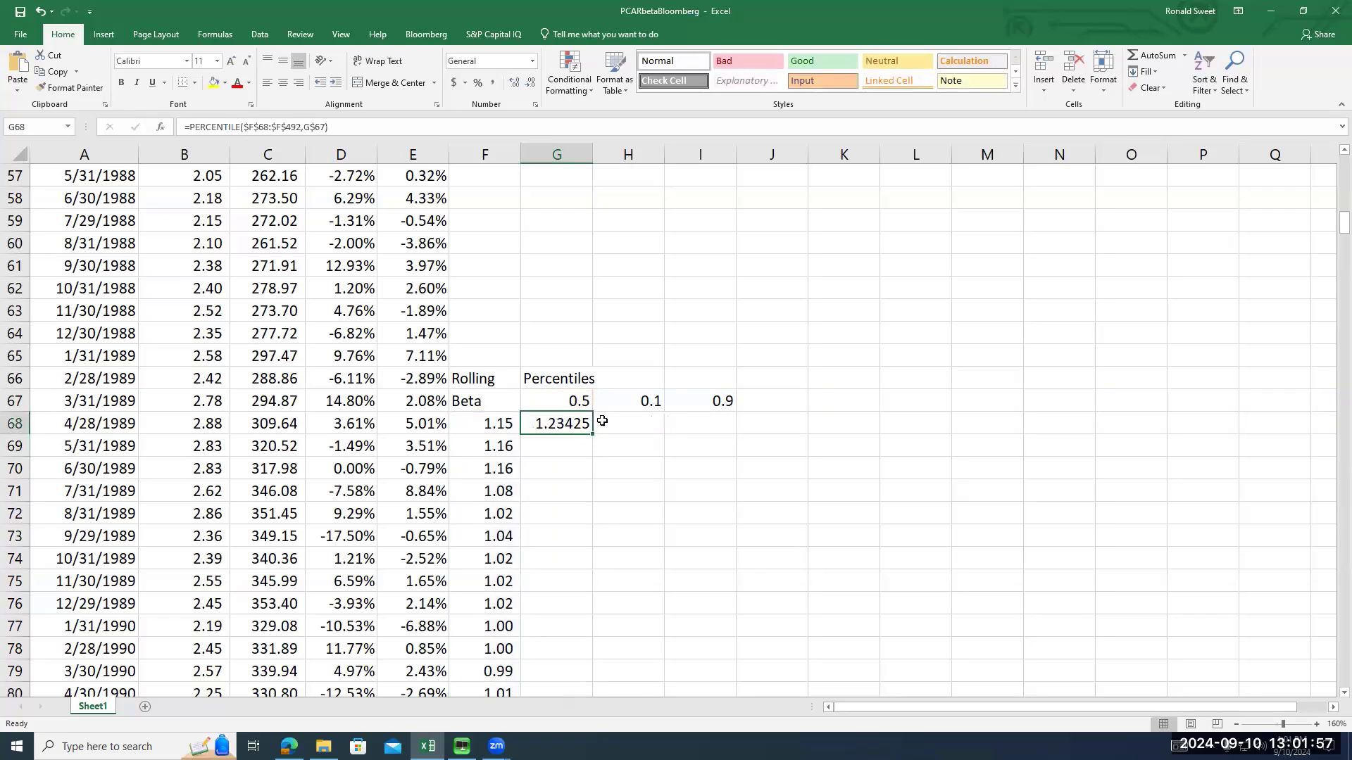
Format the percentile in G68 with the Comma style and fill its formula across to I68
{"action": "left_click", "coordinate": [494, 83]}
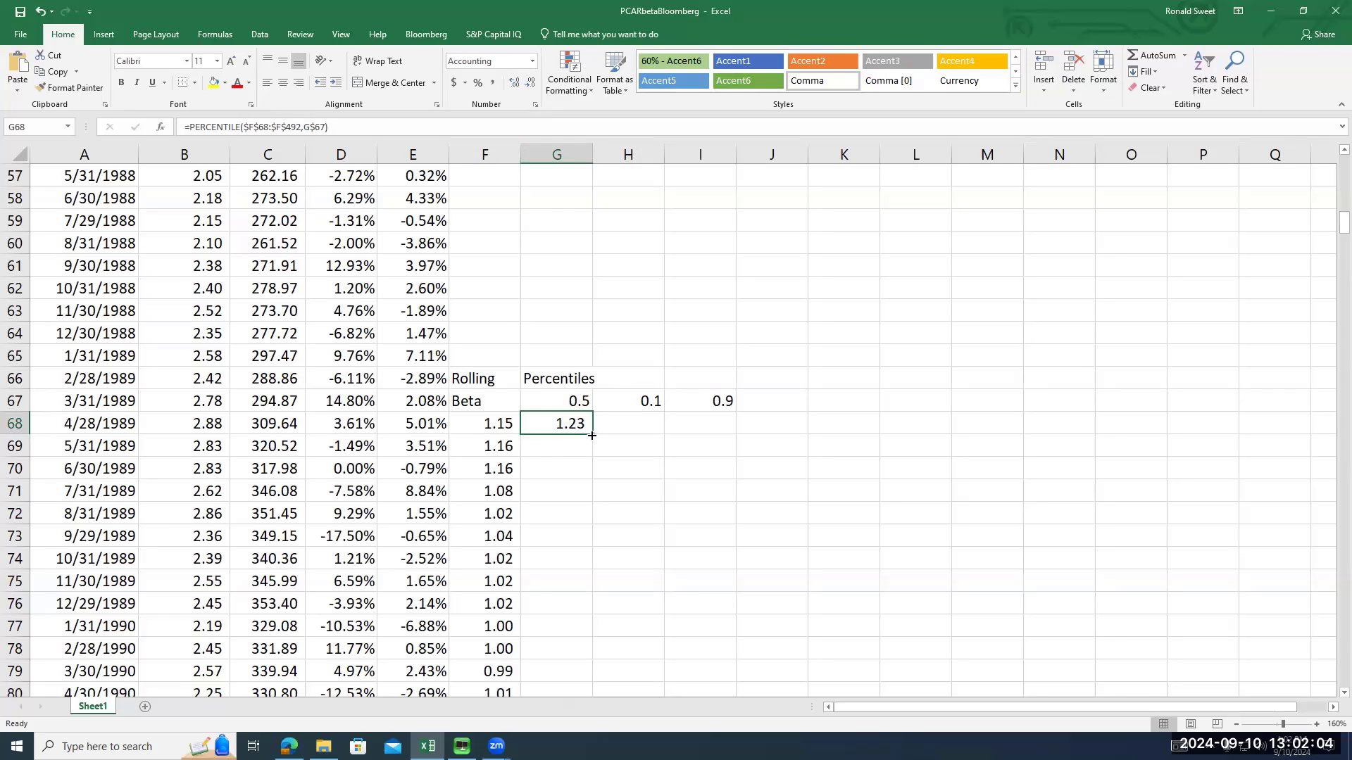
{"action": "left_click_drag", "start_coordinate": [591, 435], "coordinate": [732, 435]}
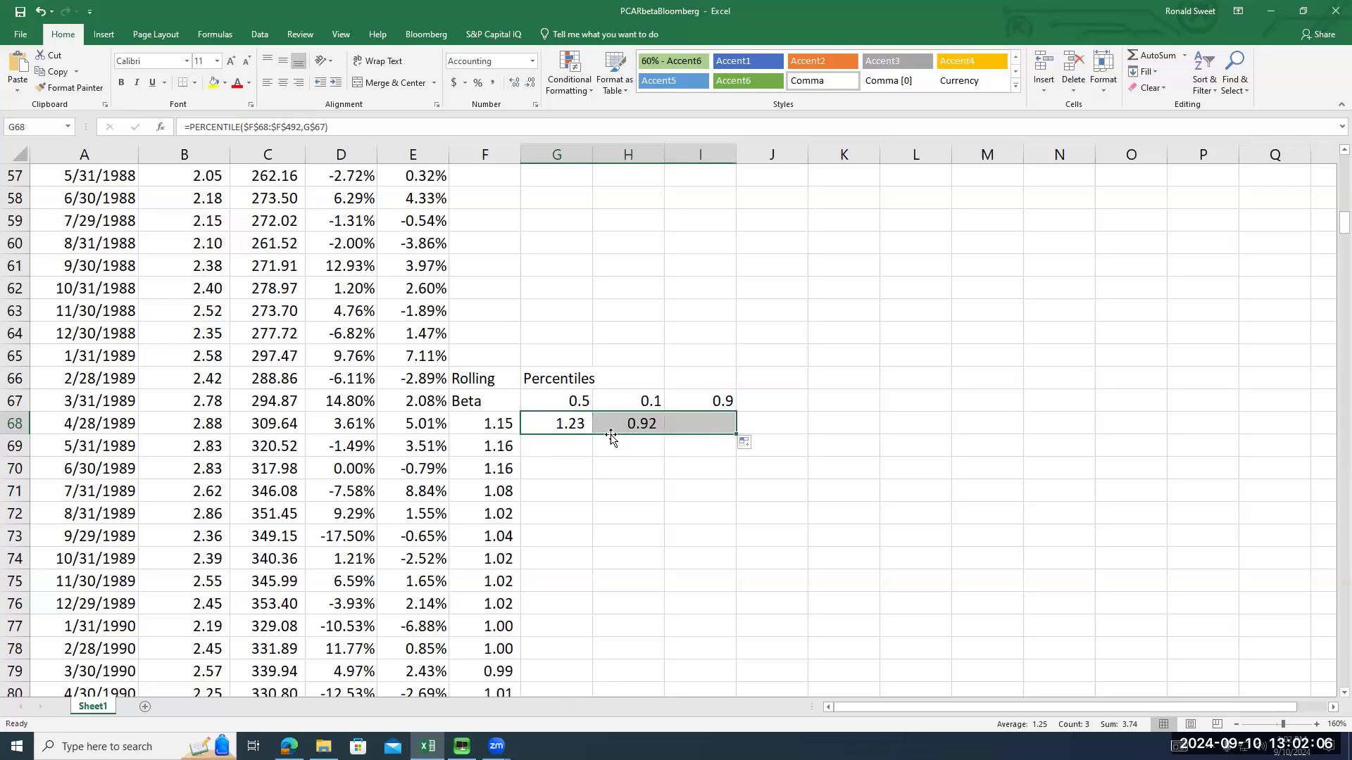
{"action": "left_click", "coordinate": [561, 420]}
{"action": "left_click_drag", "start_coordinate": [591, 435], "coordinate": [712, 434]}
Check the copied percentile formulas against their levels, and fill G68:I68 down to the last month
{"action": "left_click", "coordinate": [563, 422]}
{"action": "left_click", "coordinate": [632, 423]}
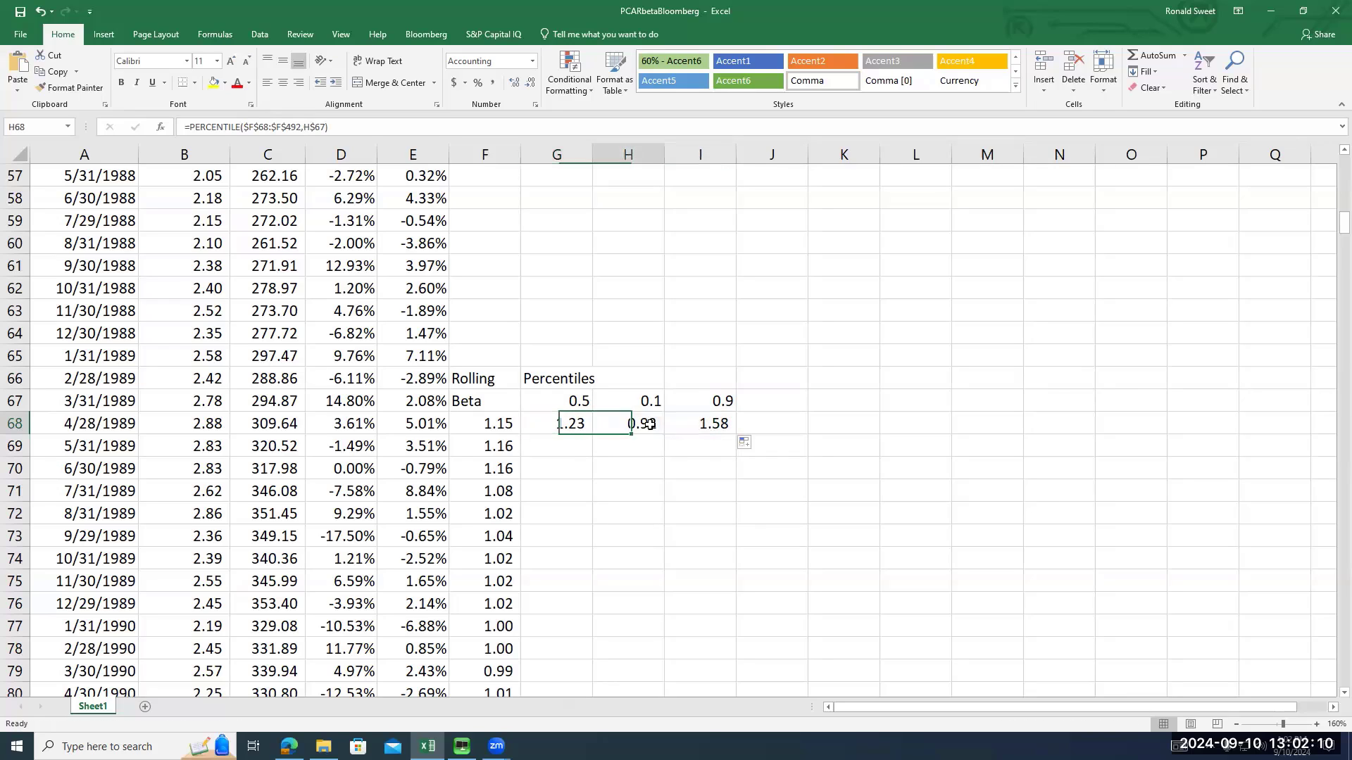
{"action": "left_click", "coordinate": [643, 399]}
{"action": "left_click", "coordinate": [642, 423]}
{"action": "left_click", "coordinate": [713, 423]}
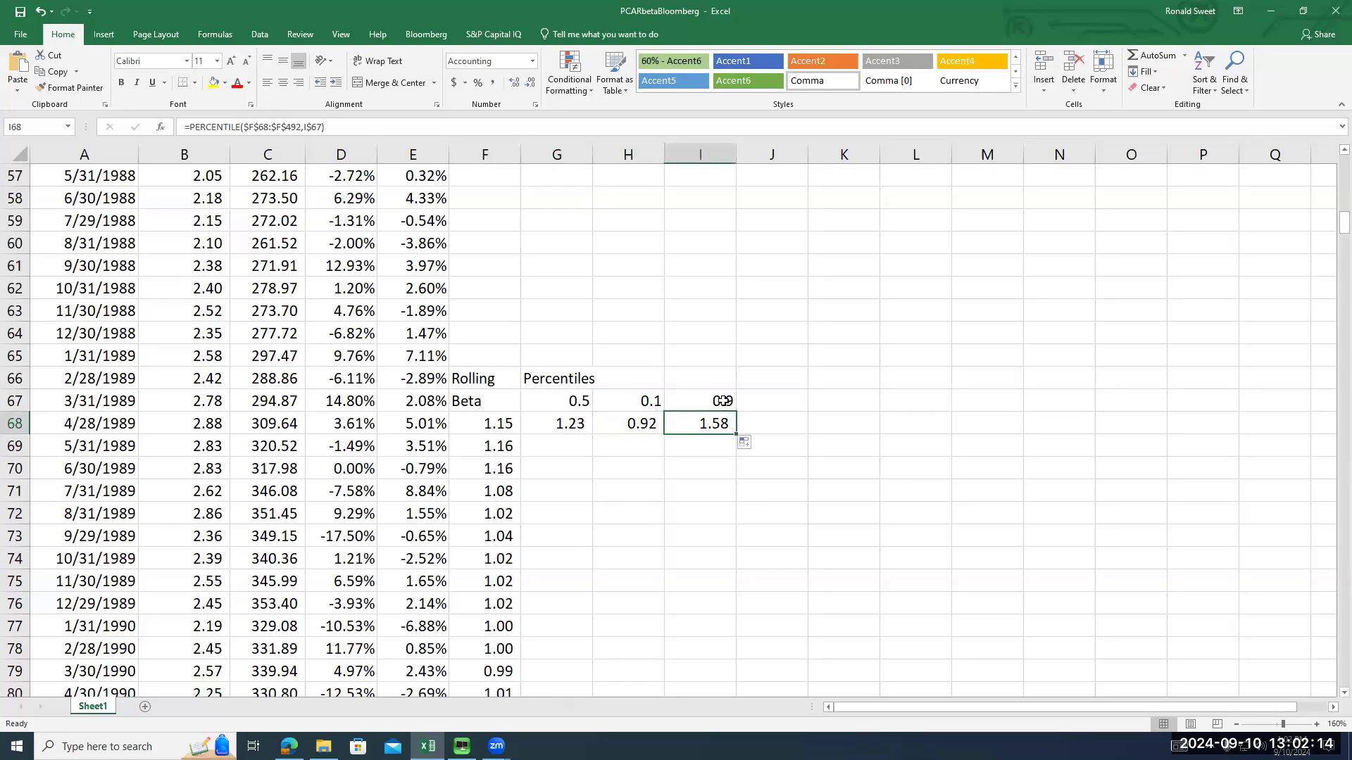
{"action": "left_click_drag", "start_coordinate": [676, 423], "coordinate": [704, 426]}
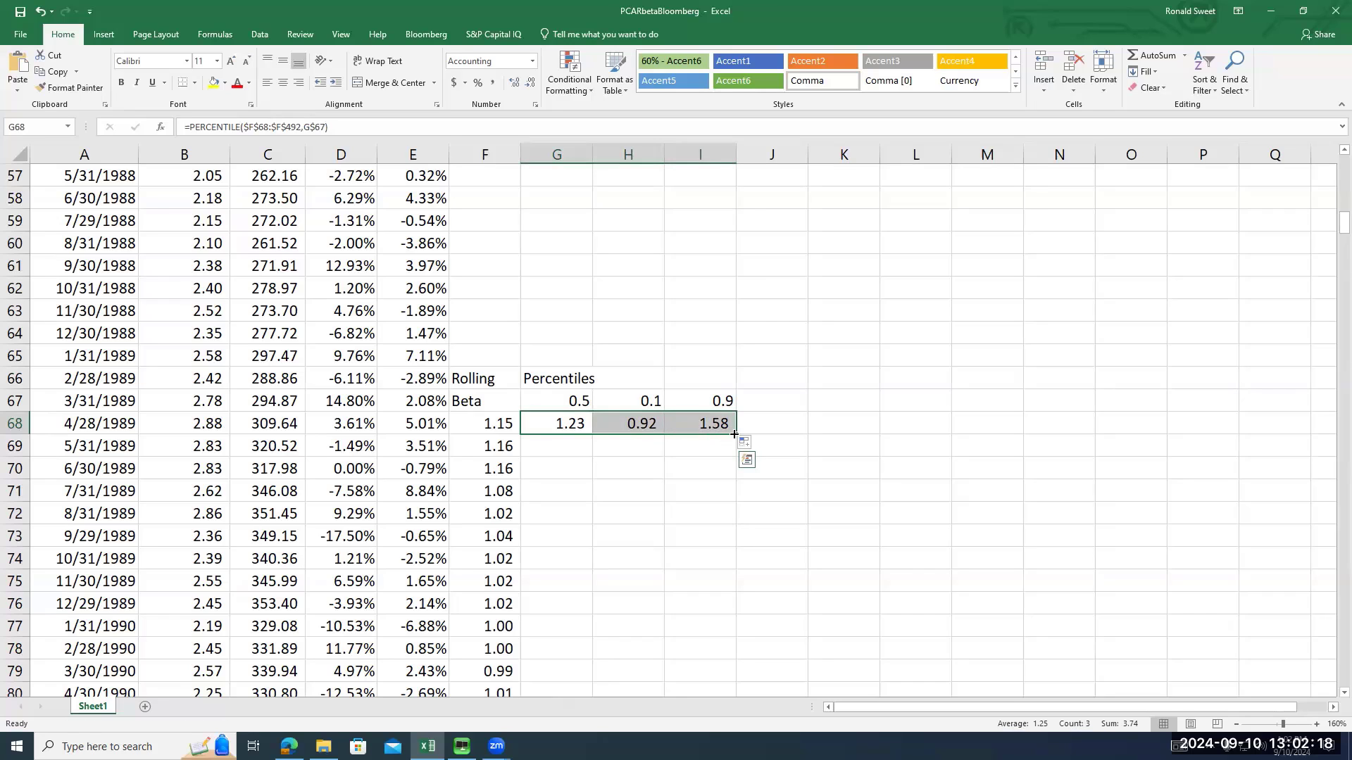
{"action": "double_click", "coordinate": [733, 434]}
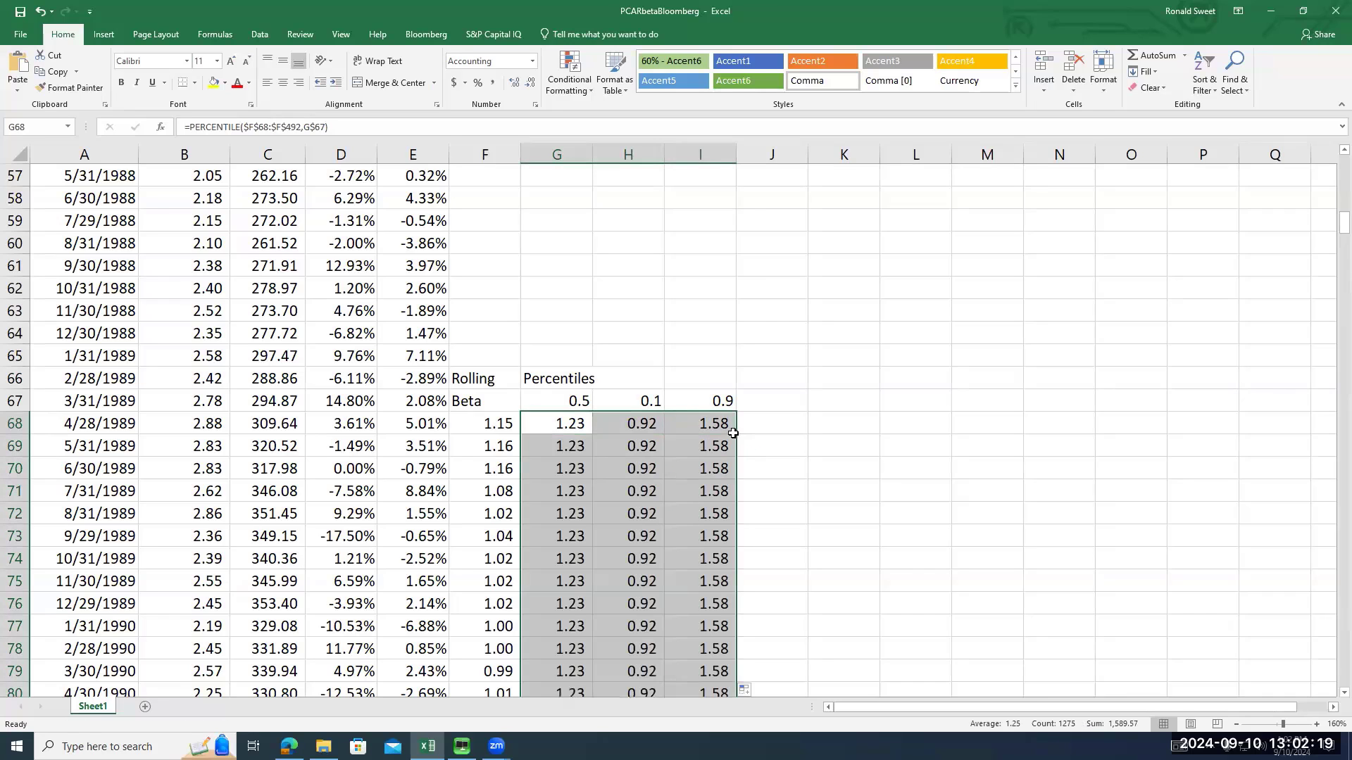
Insert a basic 2-D line chart of F68:I492 and move it into the empty columns beside the data
{"action": "left_click", "coordinate": [497, 423]}
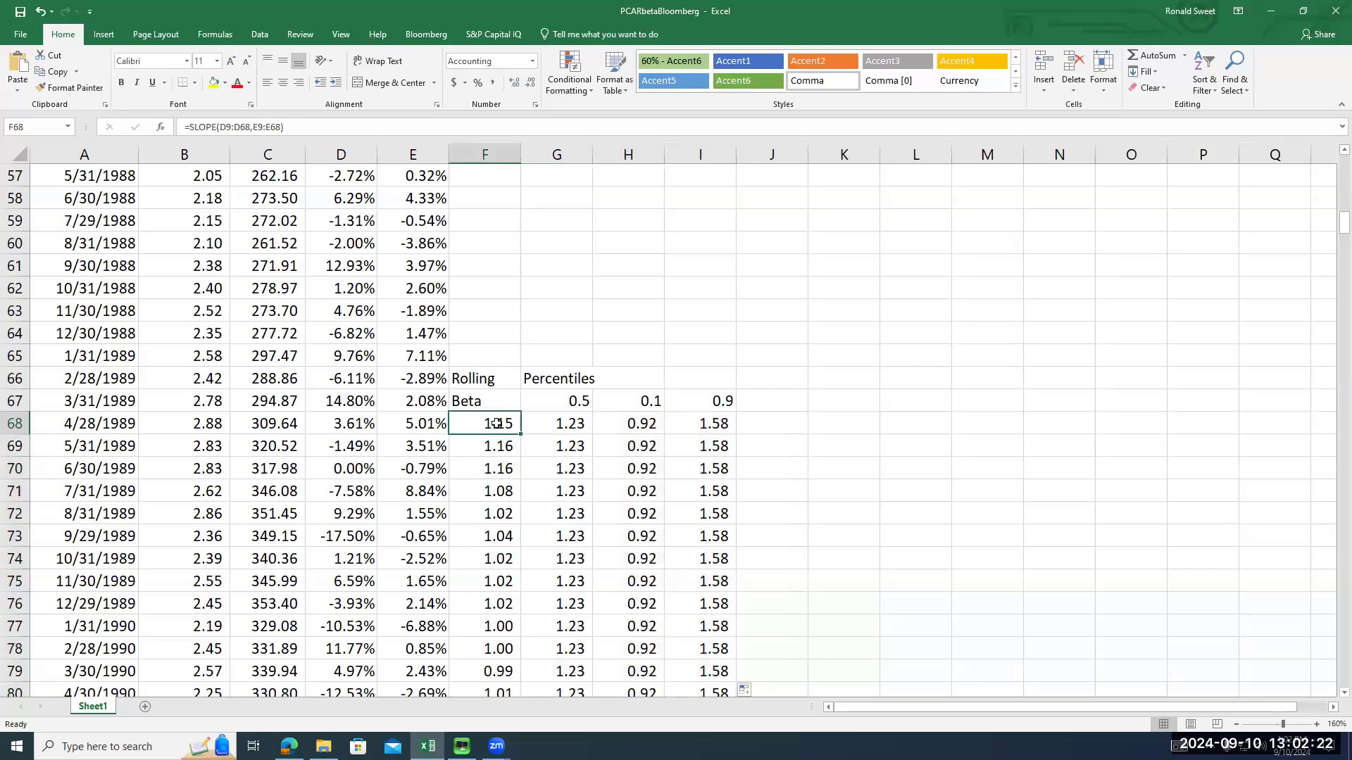
{"action": "key", "text": "ctrl+shift+Down"}
{"action": "key", "text": "ctrl+shift+Right"}
{"action": "key", "text": "Up"}
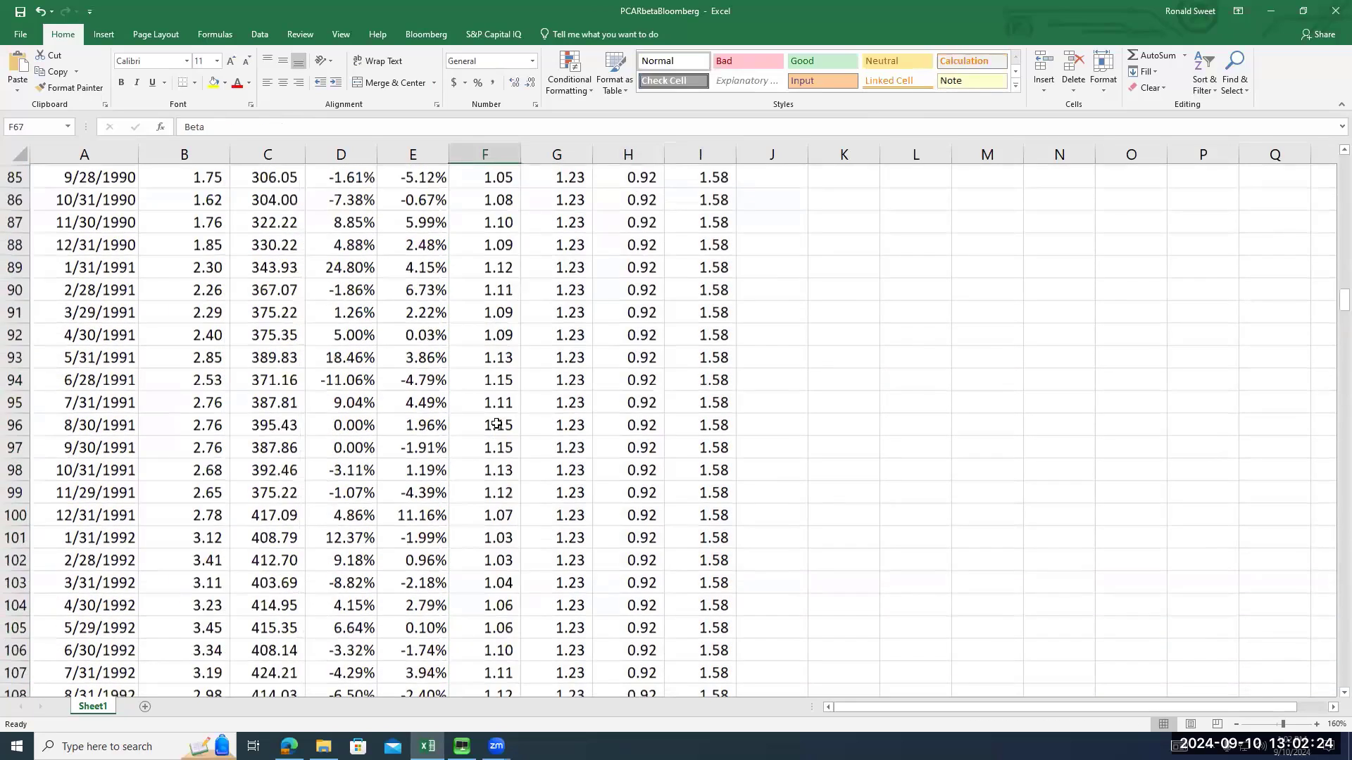
{"action": "key", "text": "Down"}
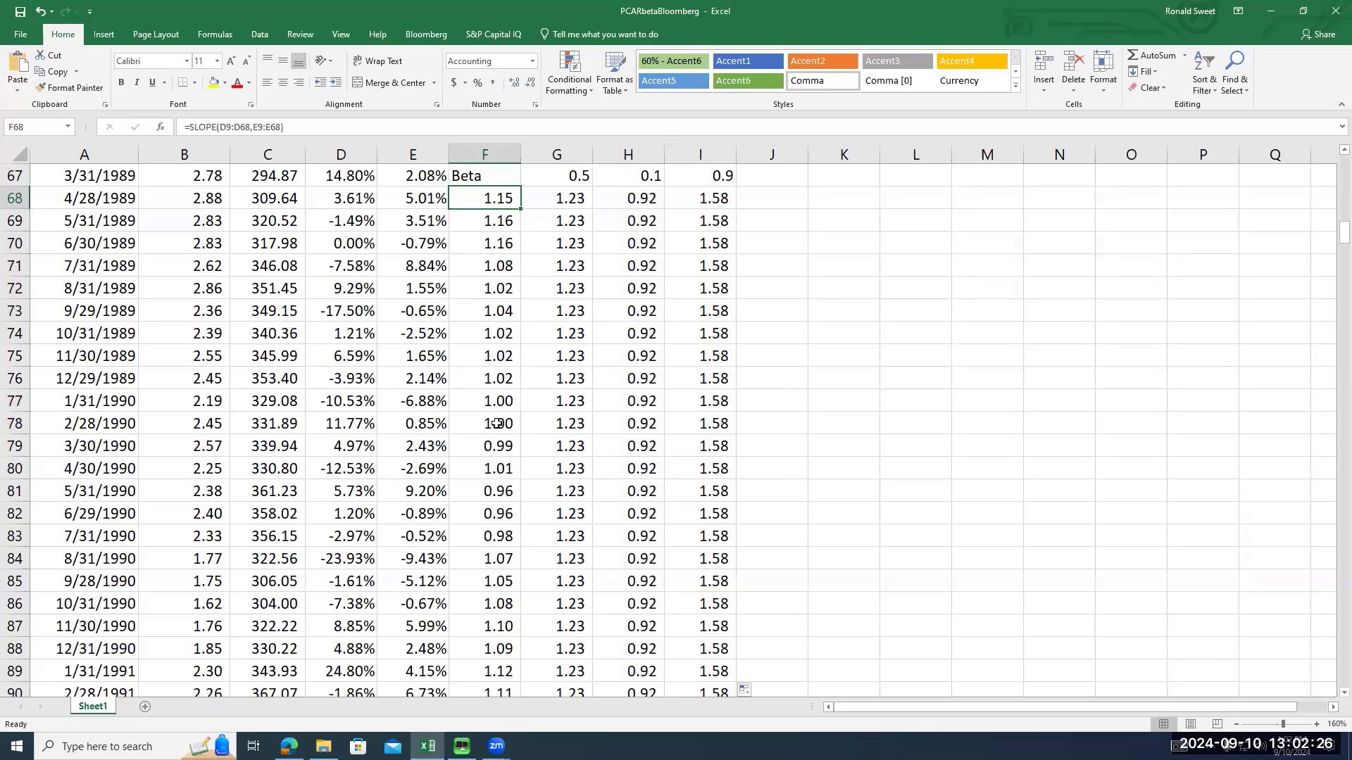
{"action": "key", "text": "ctrl+shift+Down"}
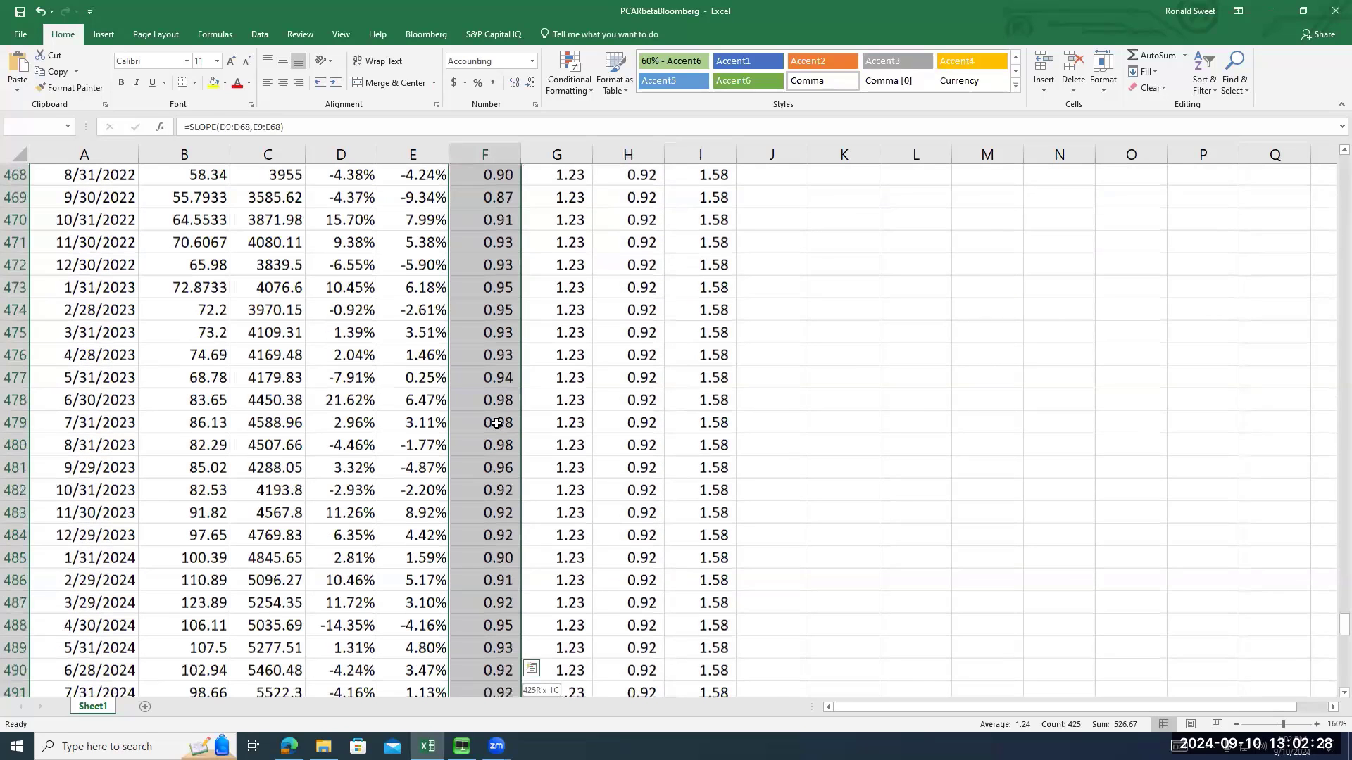
{"action": "key", "text": "ctrl+shift+Right"}
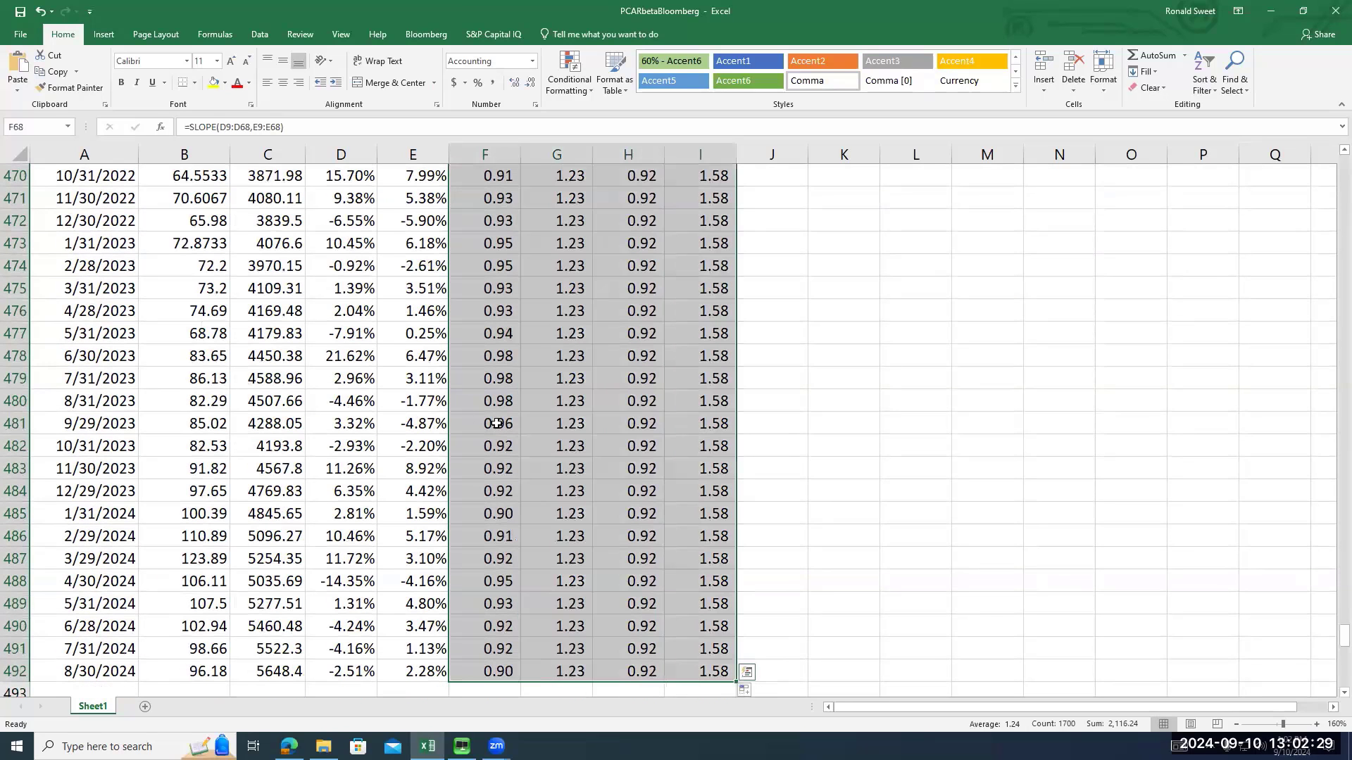
{"action": "left_click", "coordinate": [103, 34]}
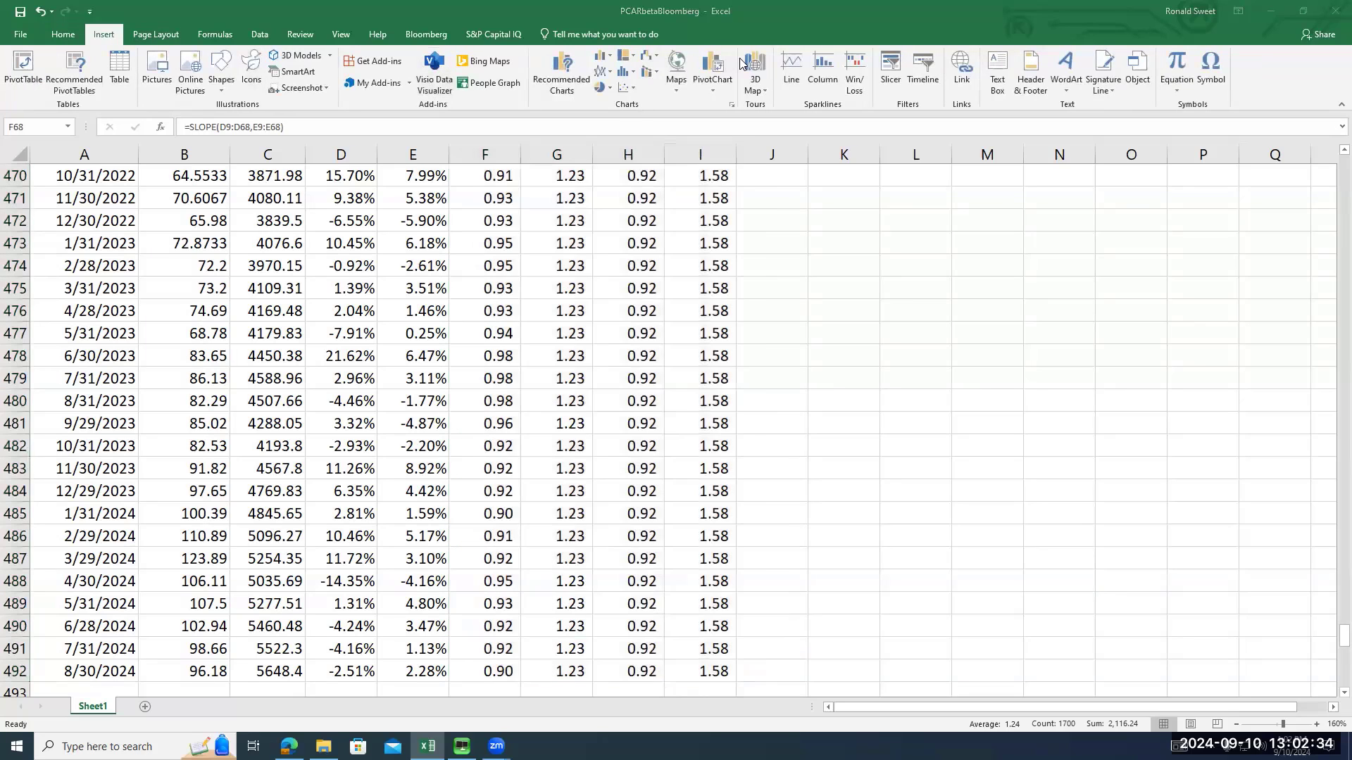
{"action": "left_click", "coordinate": [604, 72]}
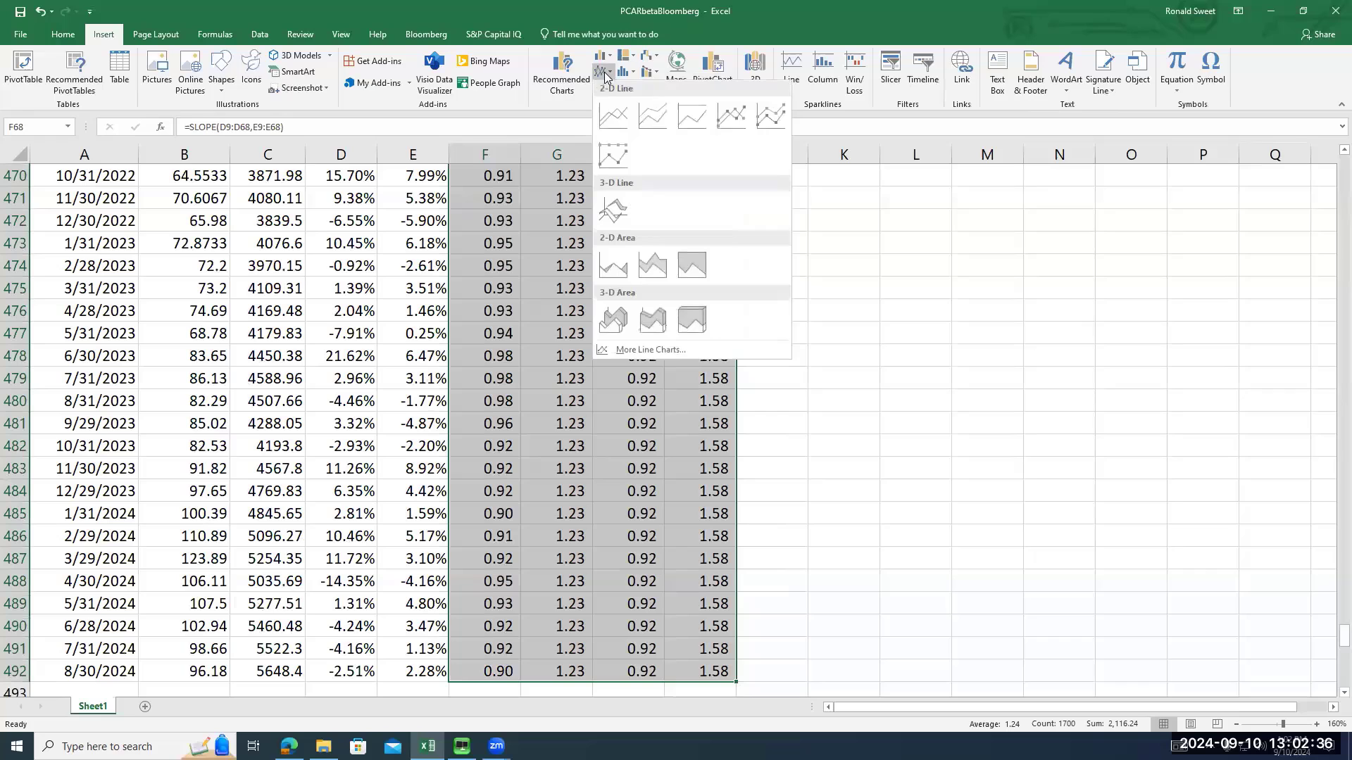
{"action": "left_click", "coordinate": [611, 113]}
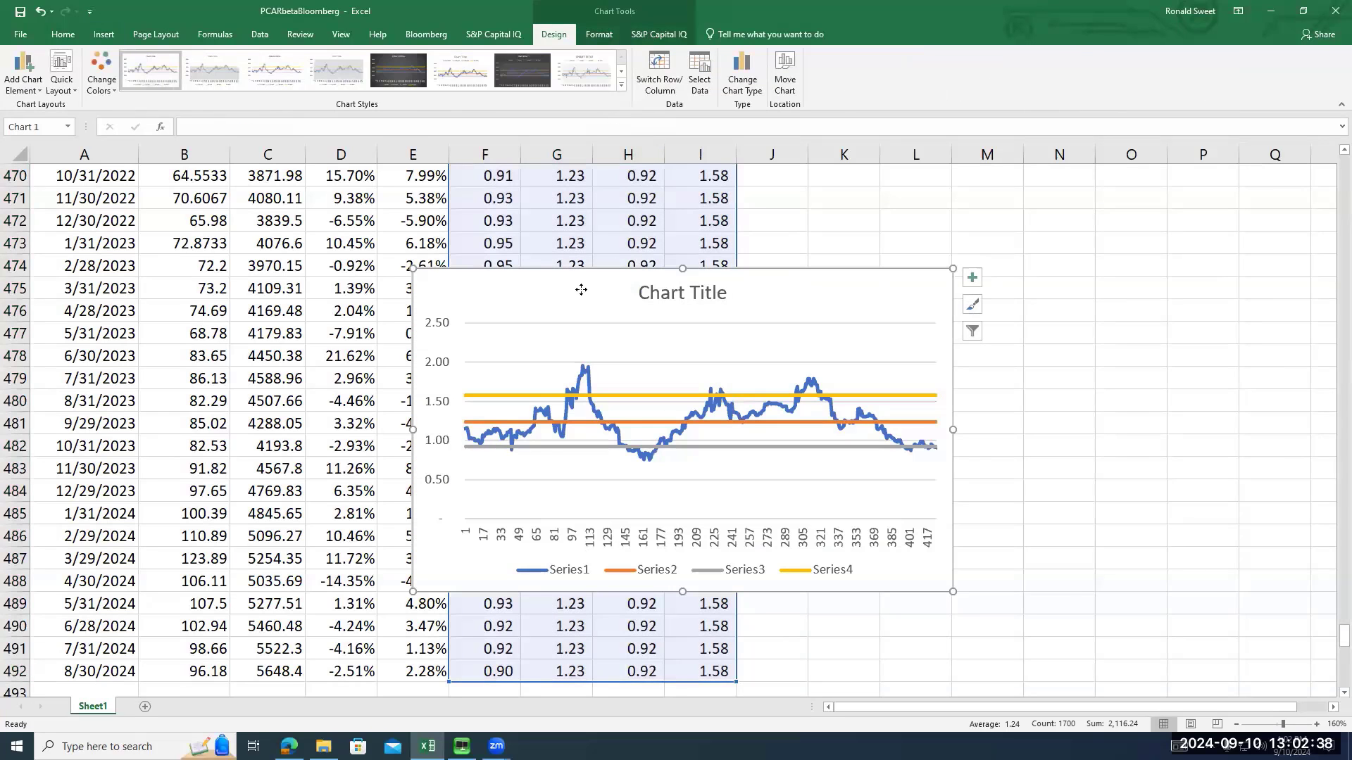
{"action": "left_click_drag", "start_coordinate": [582, 293], "coordinate": [949, 220]}
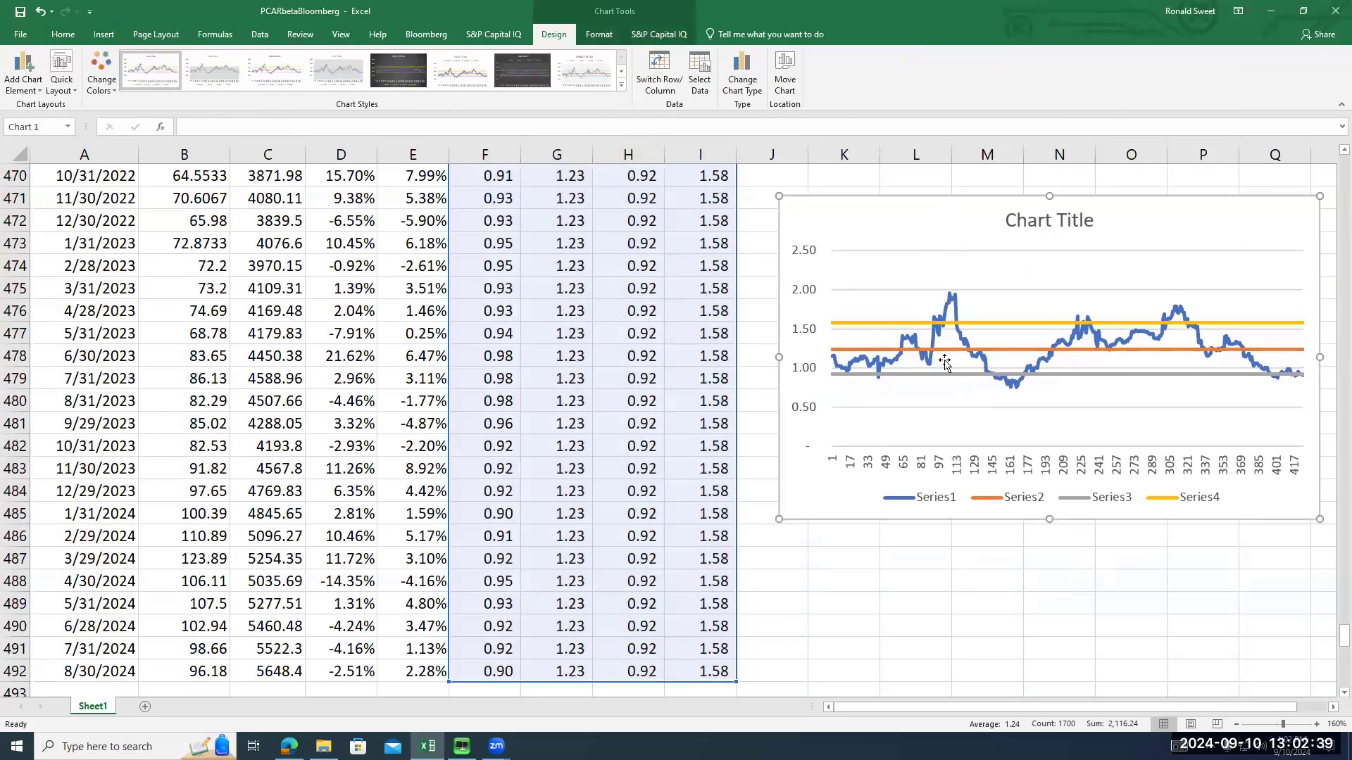
Set the chart's horizontal axis labels to the dates in A68:A492
{"action": "right_click", "coordinate": [944, 402]}
{"action": "left_click", "coordinate": [986, 484]}
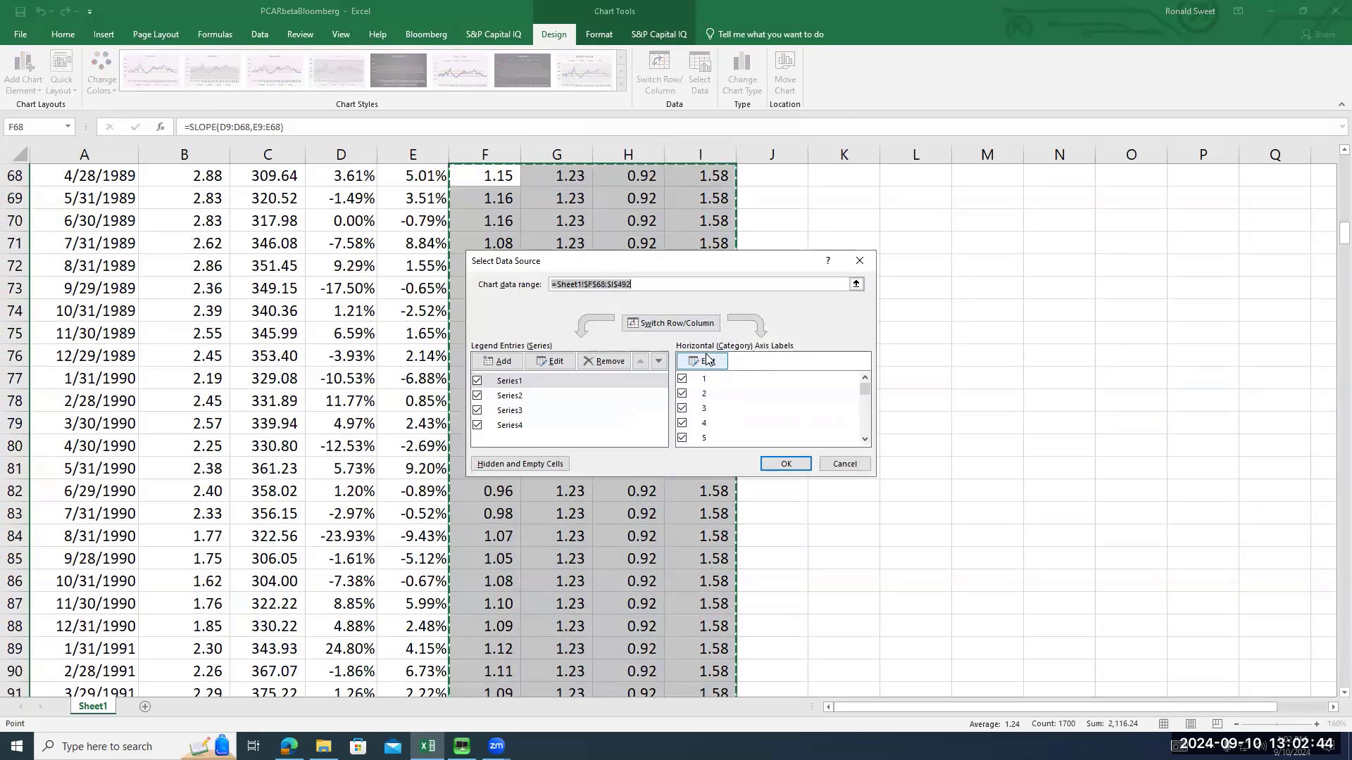
{"action": "left_click", "coordinate": [707, 360]}
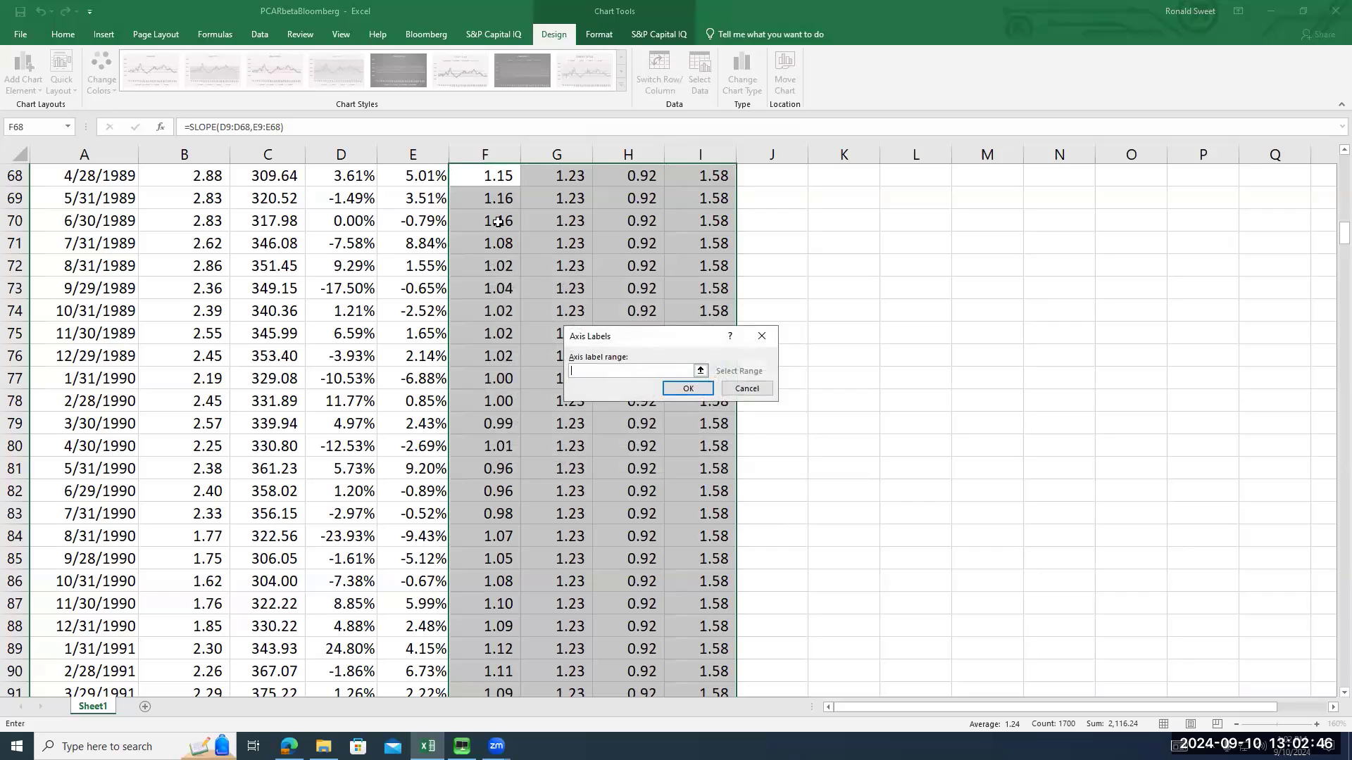
{"action": "left_click", "coordinate": [478, 178]}
{"action": "key", "text": "Left"}
{"action": "key", "text": "Left"}
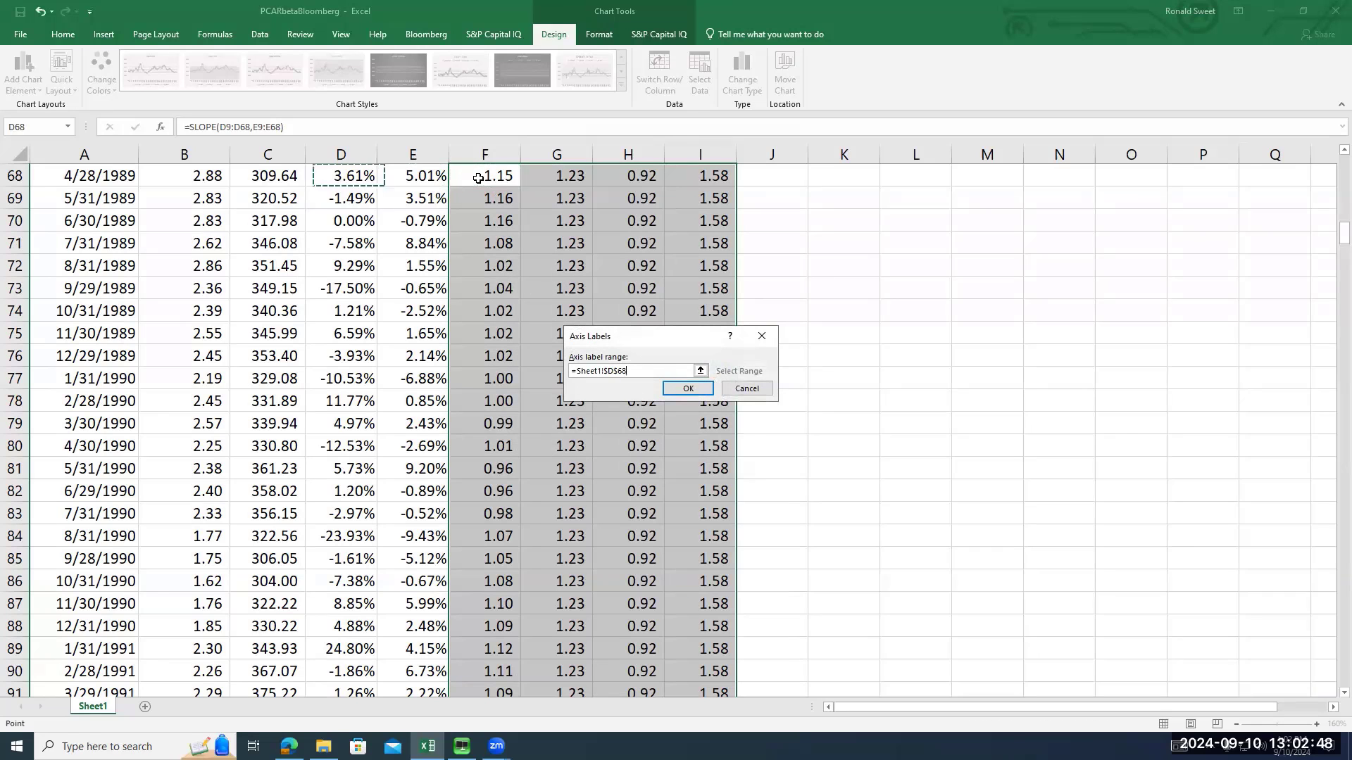
{"action": "key", "text": "Left"}
{"action": "key", "text": "Left"}
{"action": "key", "text": "Left"}
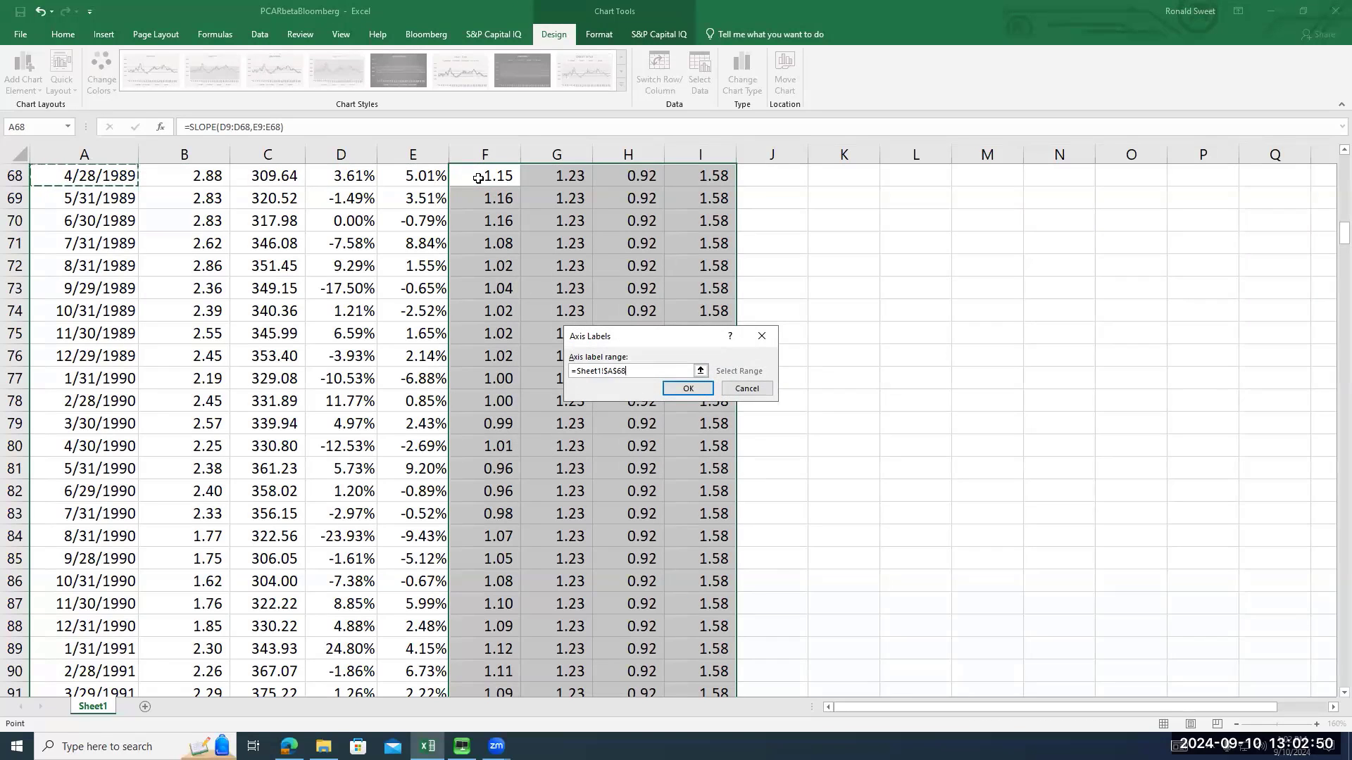
{"action": "key", "text": "ctrl+shift+Down"}
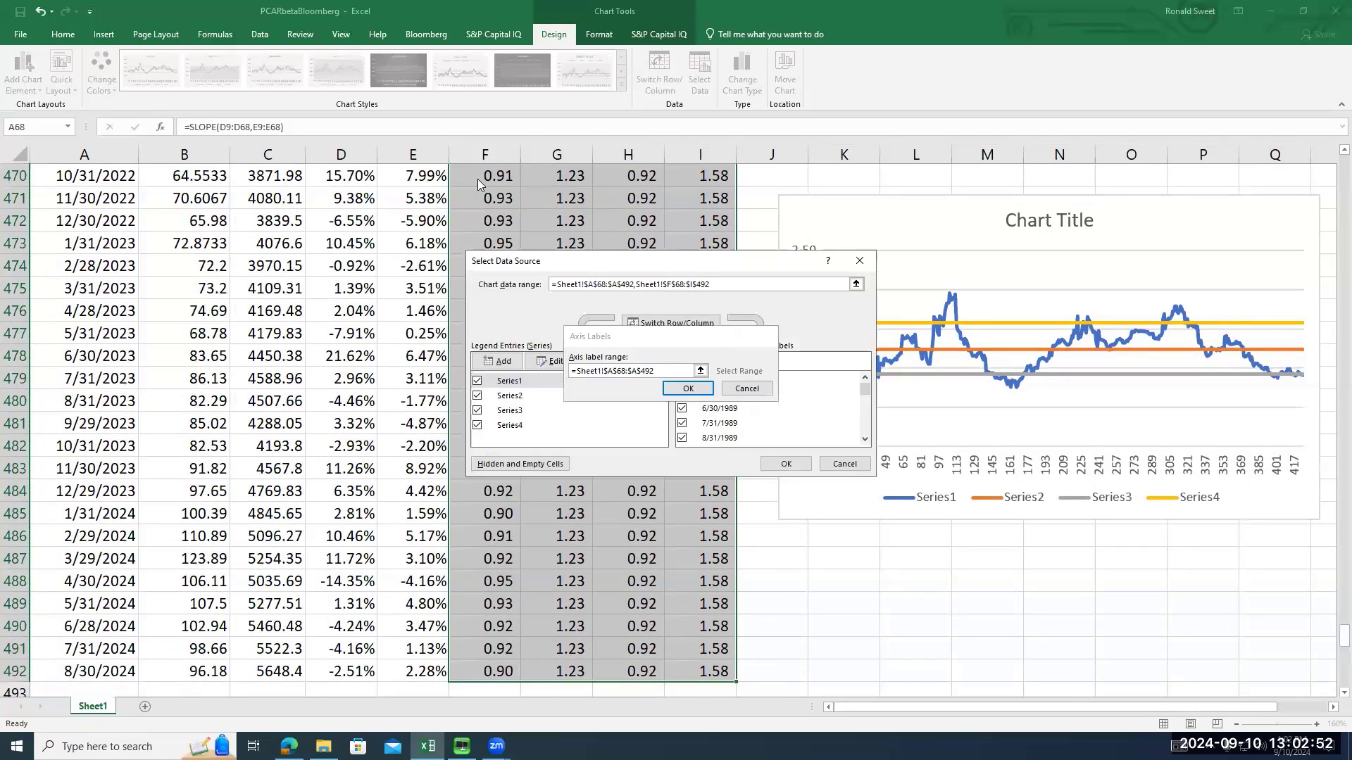
{"action": "key", "text": "Return"}
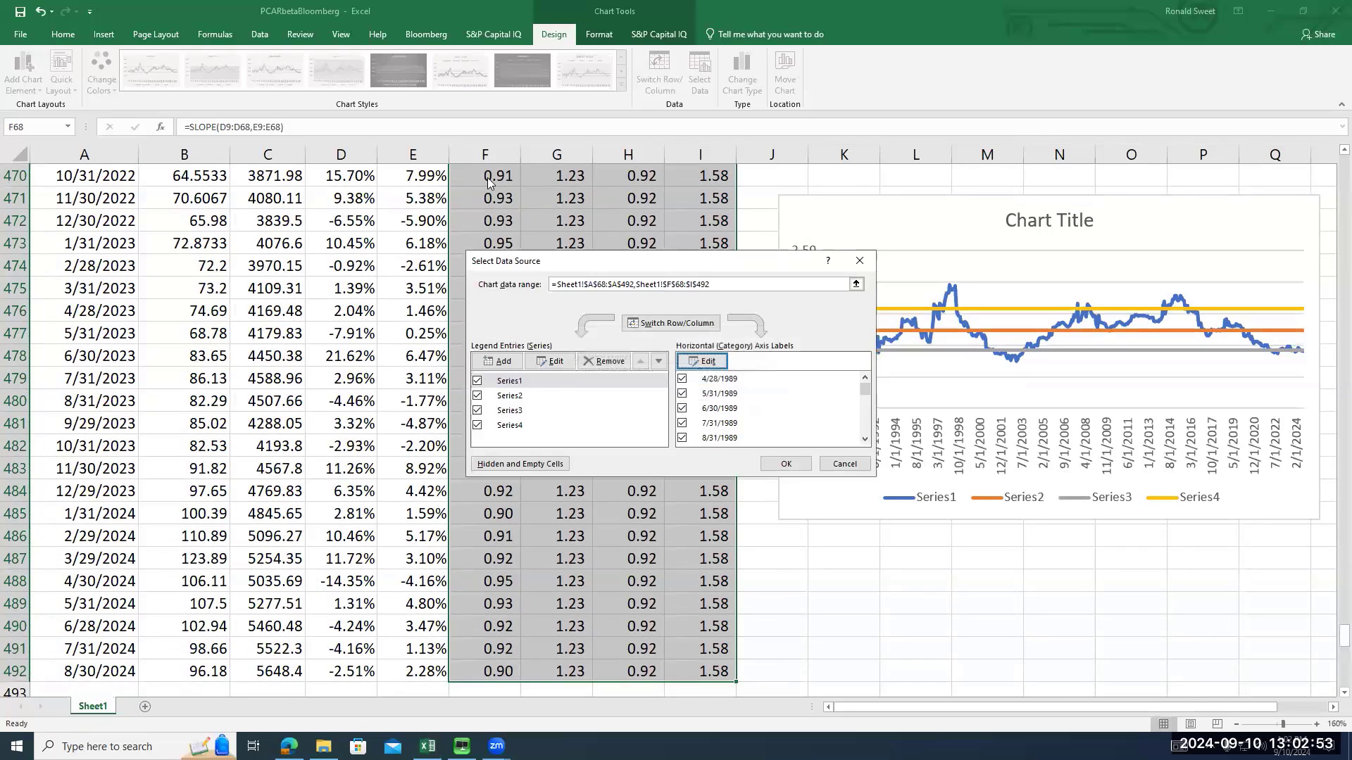
{"action": "left_click", "coordinate": [785, 465]}
Format the chart's horizontal axis dates with the custom number format code yyyy
{"action": "left_click", "coordinate": [984, 450]}
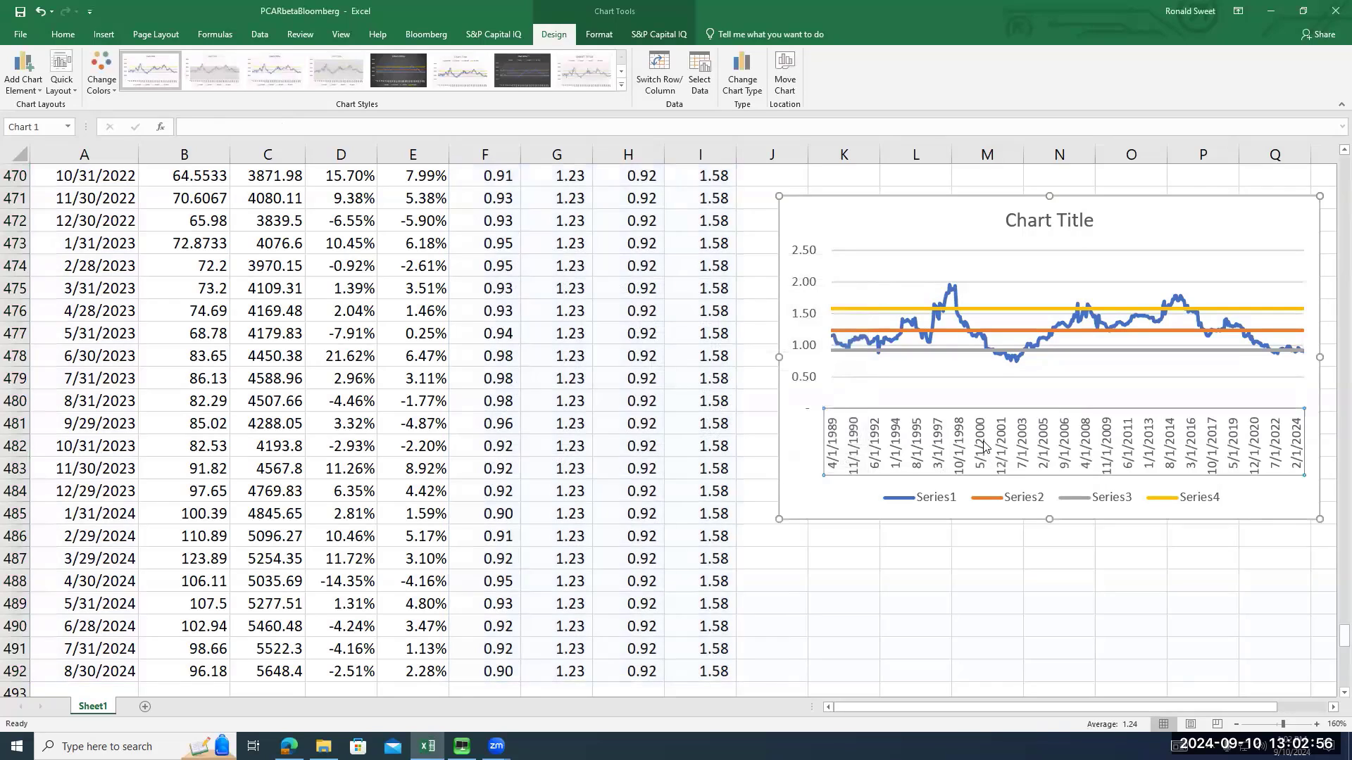
{"action": "right_click", "coordinate": [985, 446]}
{"action": "left_click", "coordinate": [1022, 608]}
{"action": "right_click", "coordinate": [964, 450]}
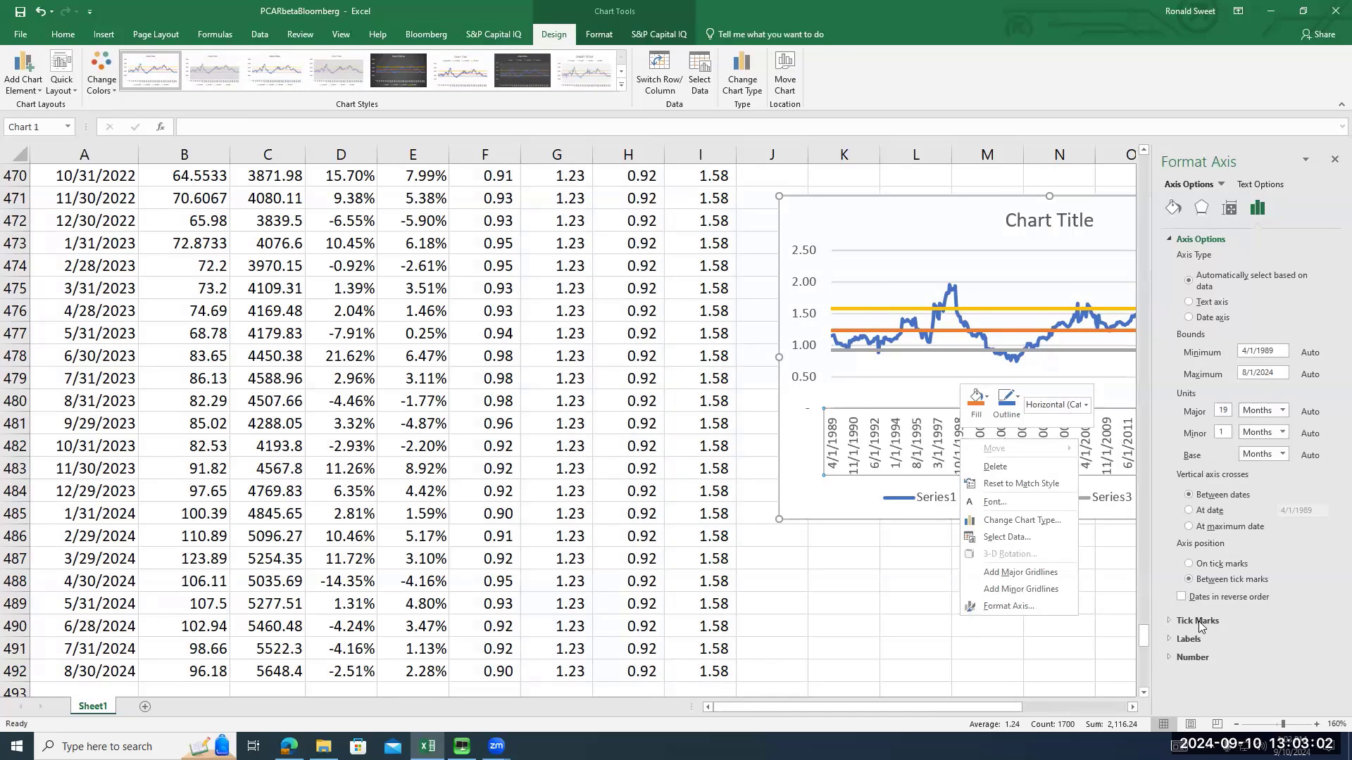
{"action": "left_click", "coordinate": [1169, 657]}
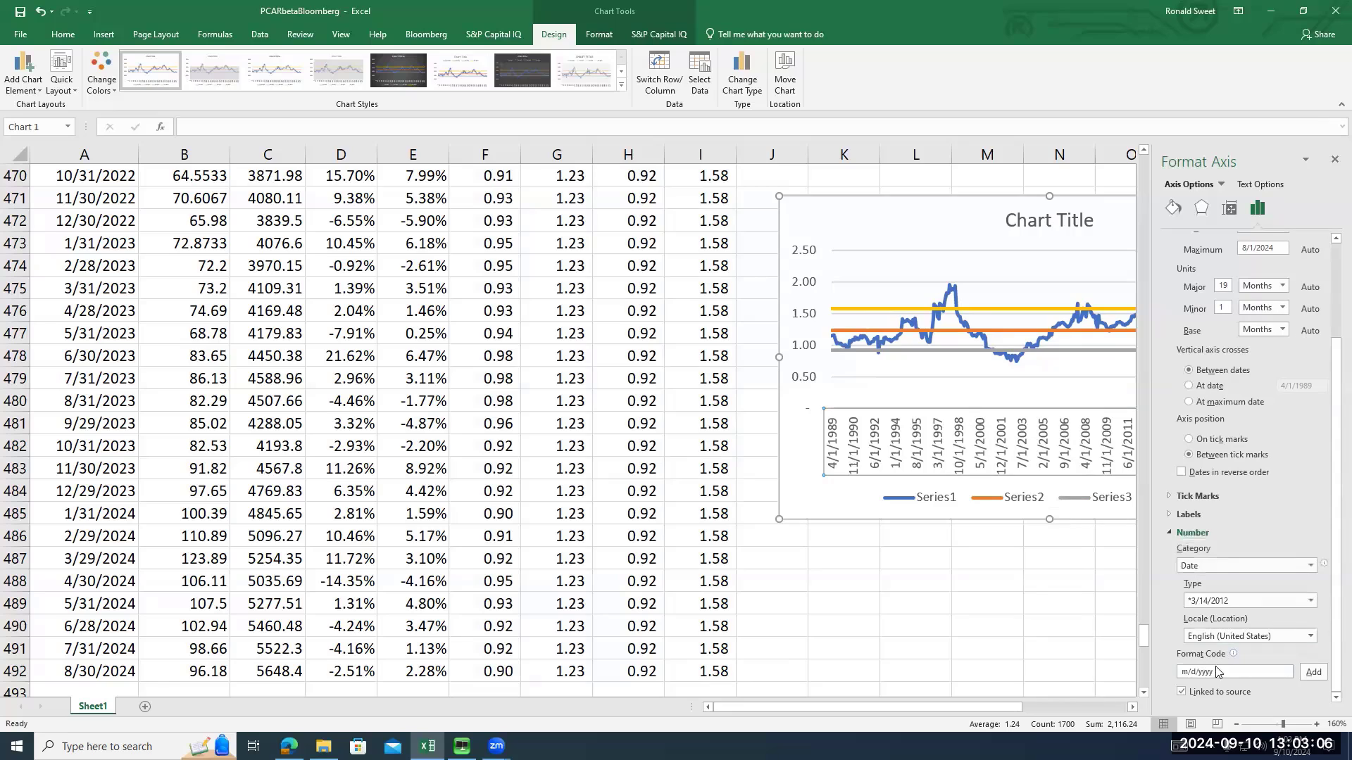
{"action": "left_click_drag", "start_coordinate": [1218, 673], "coordinate": [1152, 671]}
{"action": "type", "text": "yyyy"}
{"action": "left_click", "coordinate": [1314, 674]}
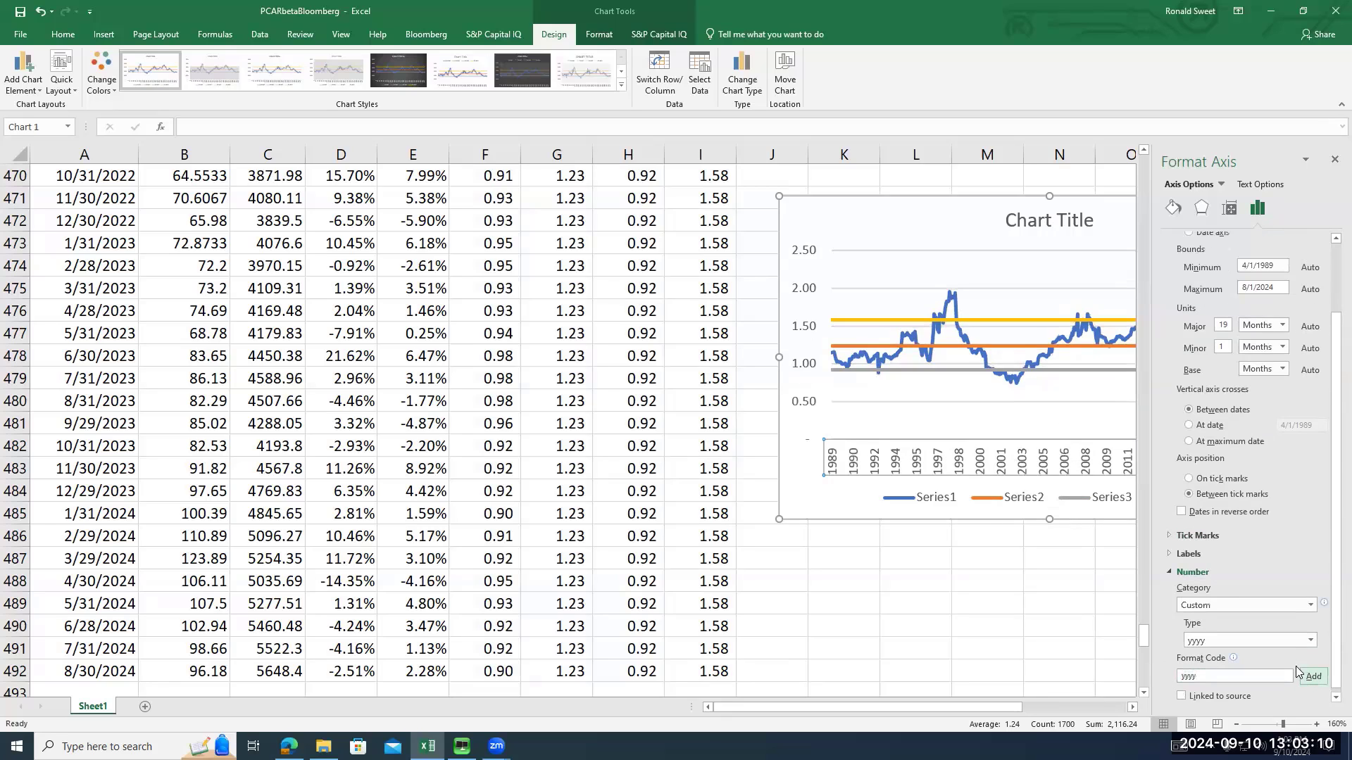
{"action": "left_click", "coordinate": [1334, 160]}
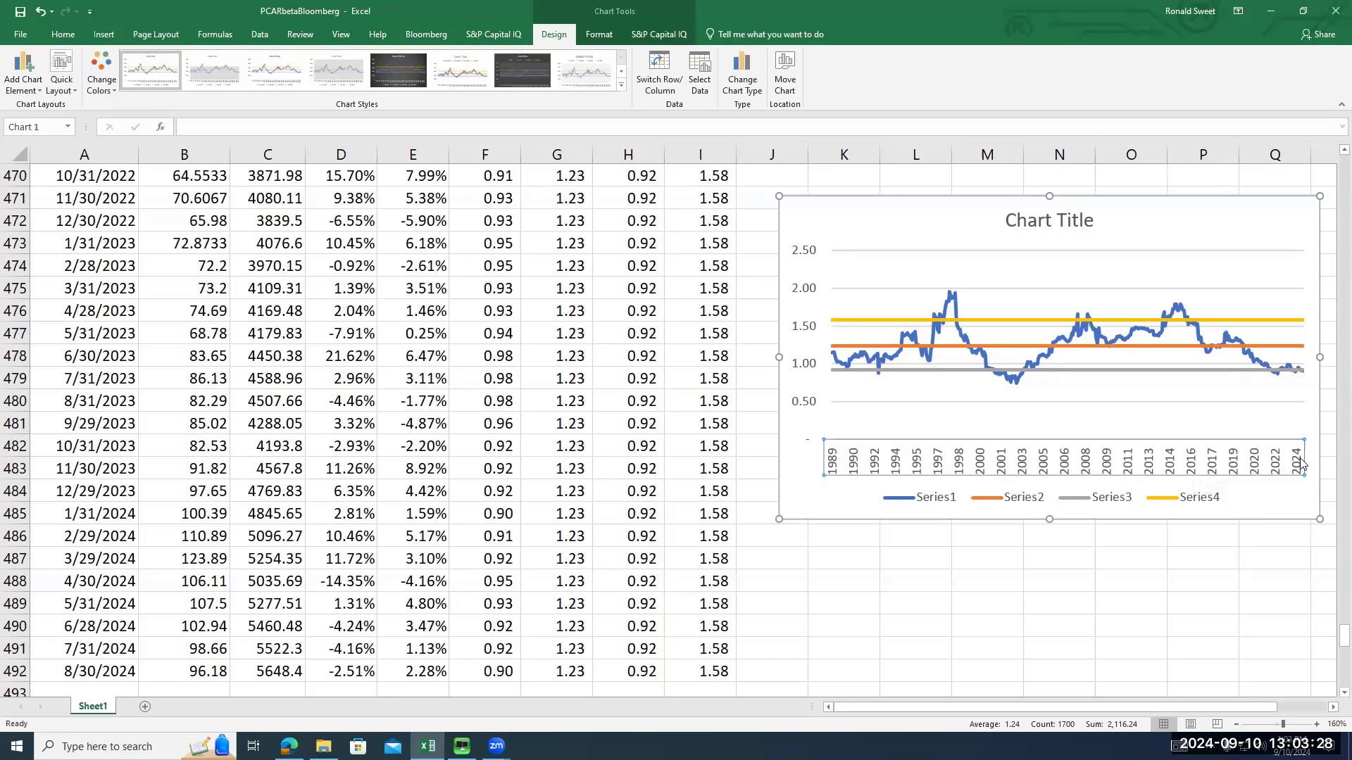
{"action": "right_click", "coordinate": [982, 466]}
{"action": "left_click", "coordinate": [1022, 627]}
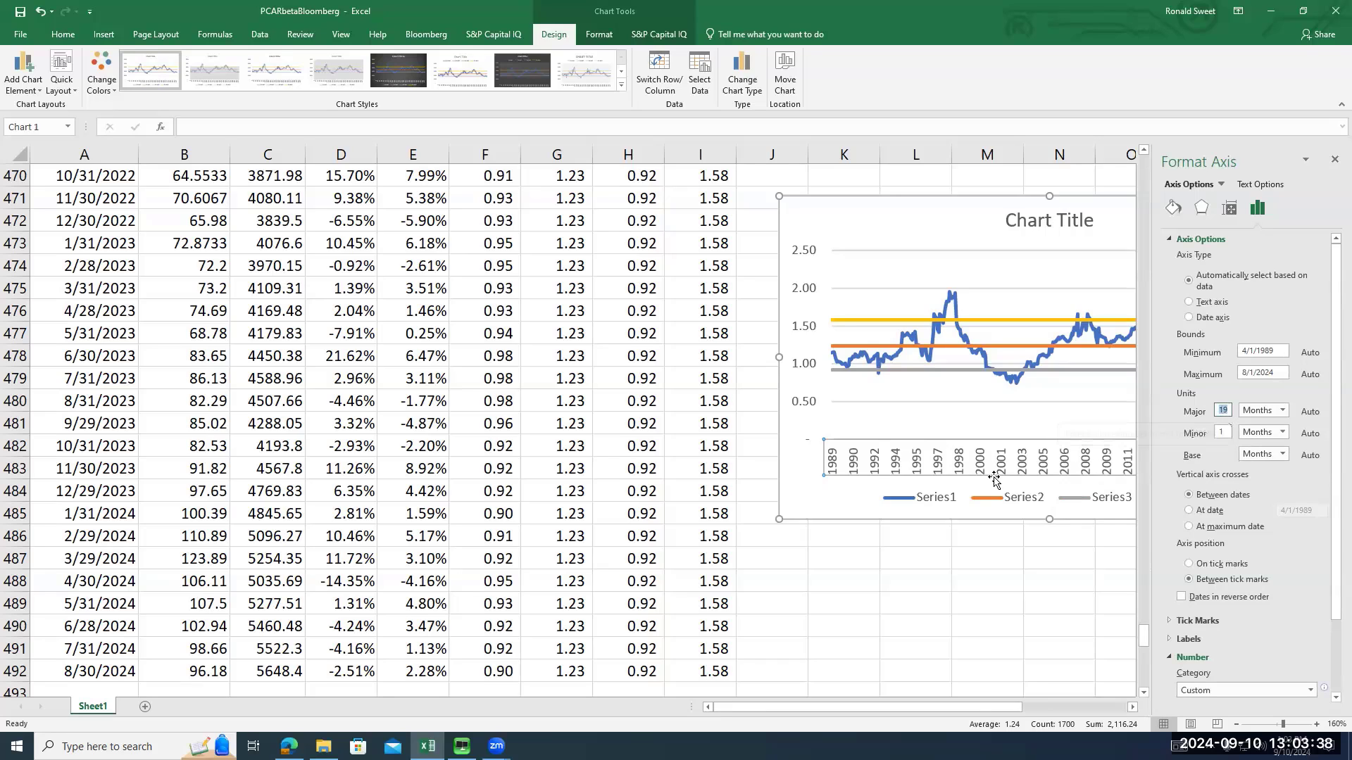
{"action": "left_click", "coordinate": [1332, 162]}
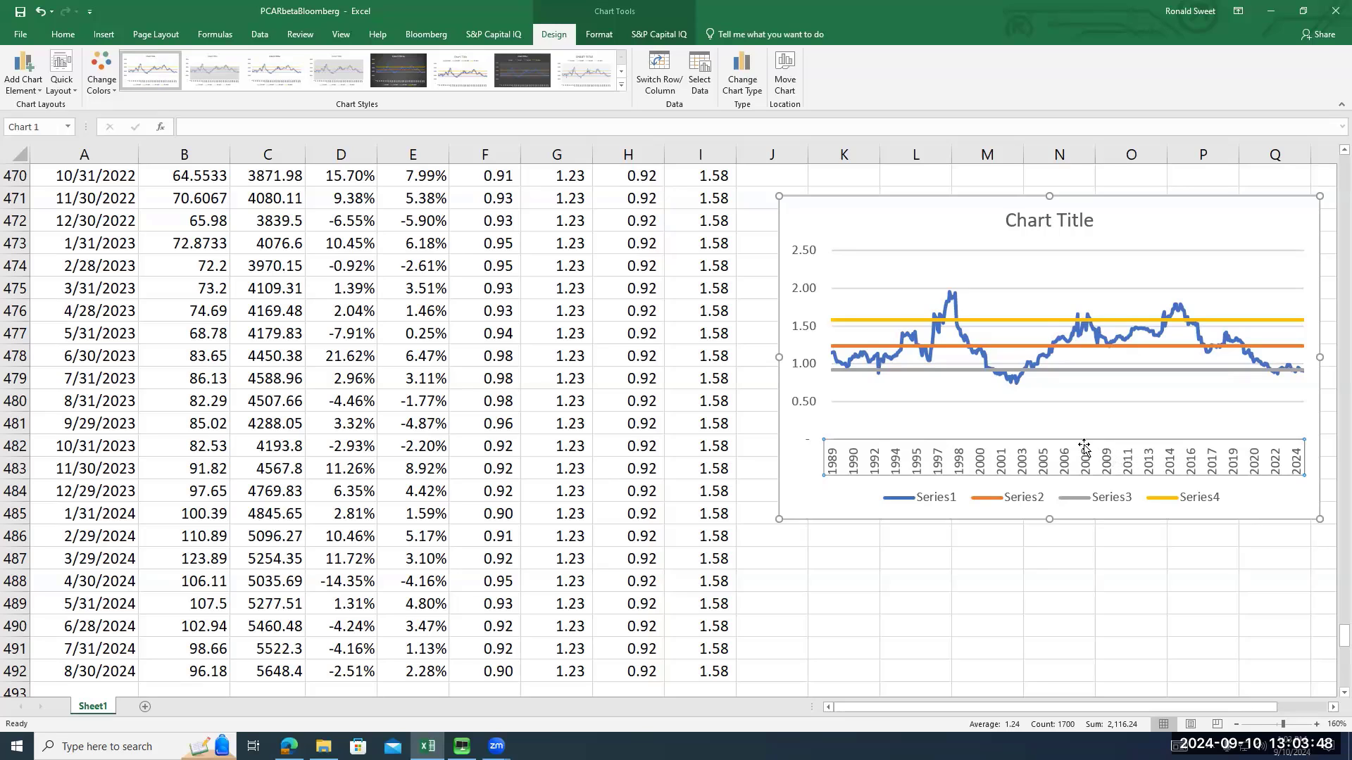
Replace the chart title with two lines, "PCAR Rolling Beta" and "Five Year, Monthly"
{"action": "left_click", "coordinate": [1030, 219]}
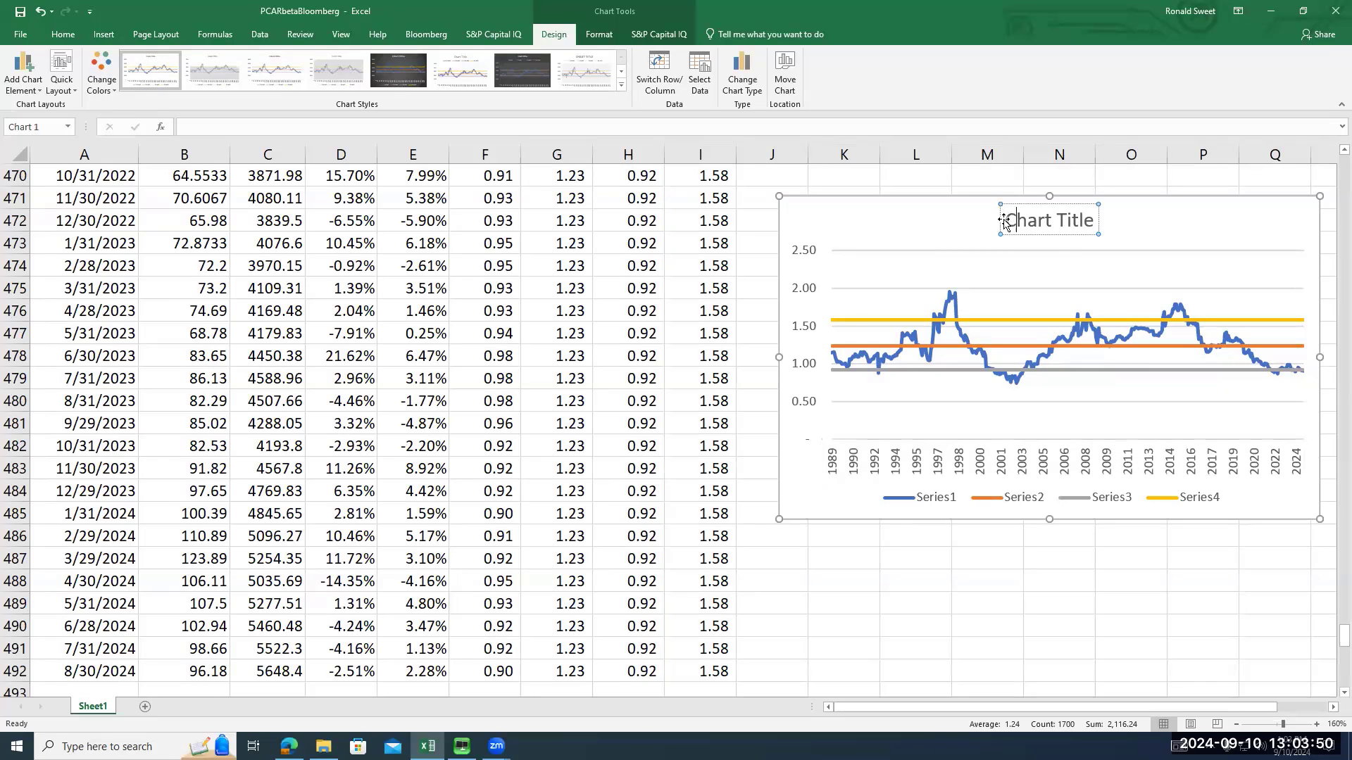
{"action": "left_click_drag", "start_coordinate": [1005, 217], "coordinate": [1094, 224]}
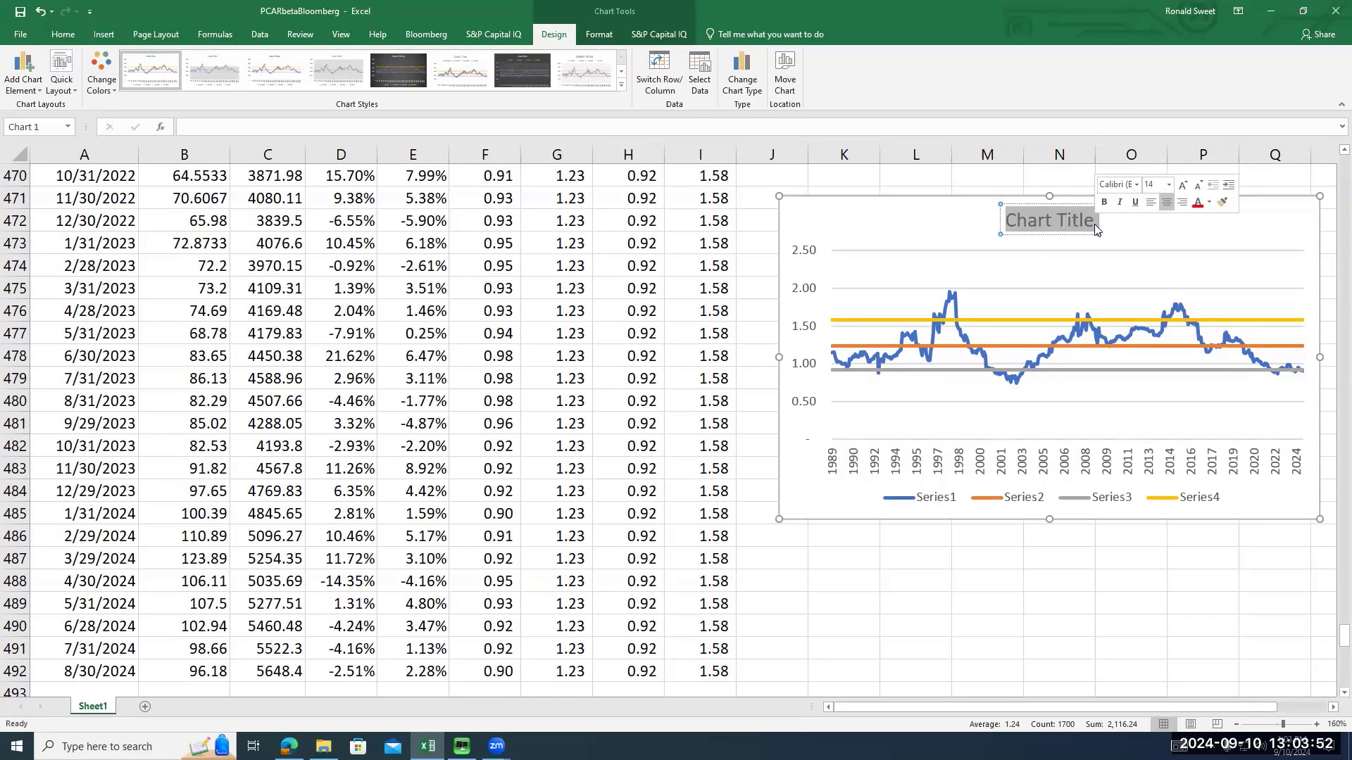
{"action": "type", "text": "P{"}
{"action": "key", "text": "BackSpace"}
{"action": "type", "text": "CA"}
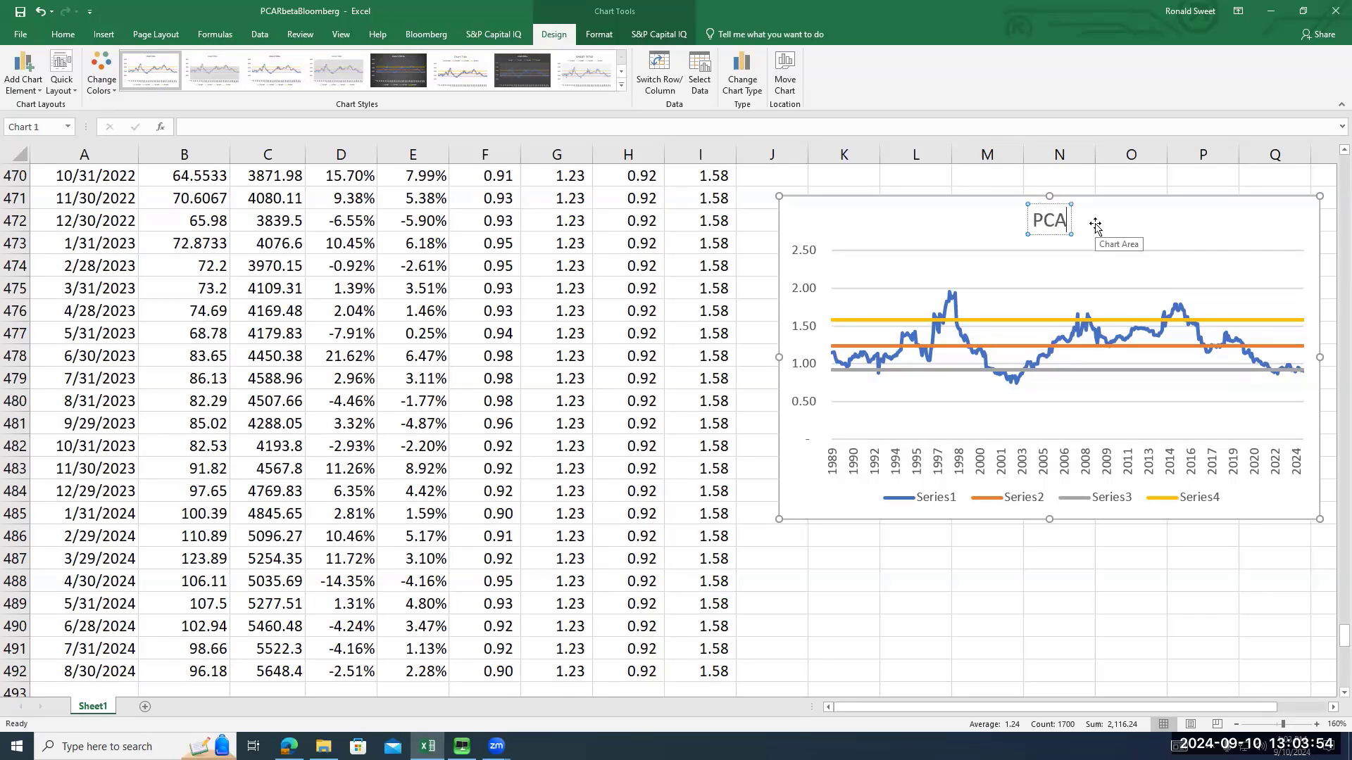
{"action": "type", "text": "R Rolling Beta"}
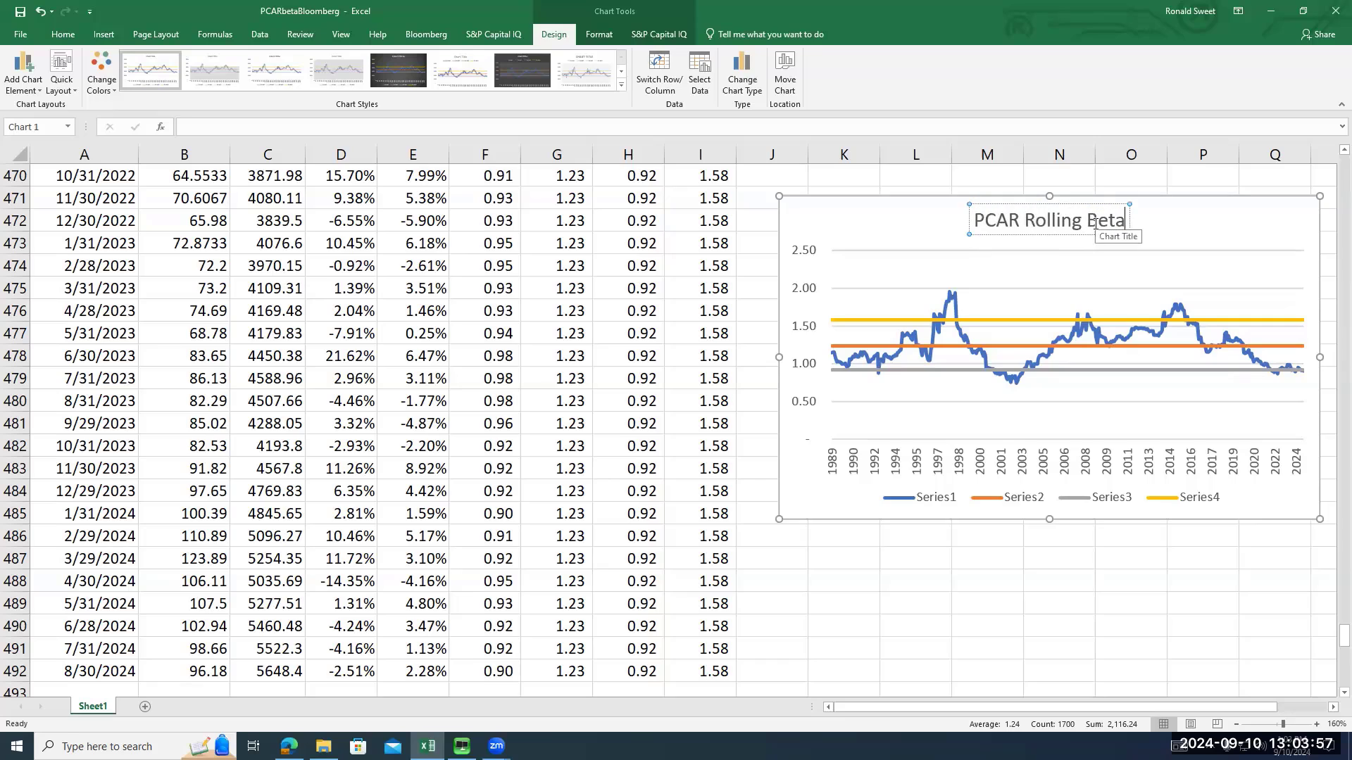
{"action": "key", "text": "Return"}
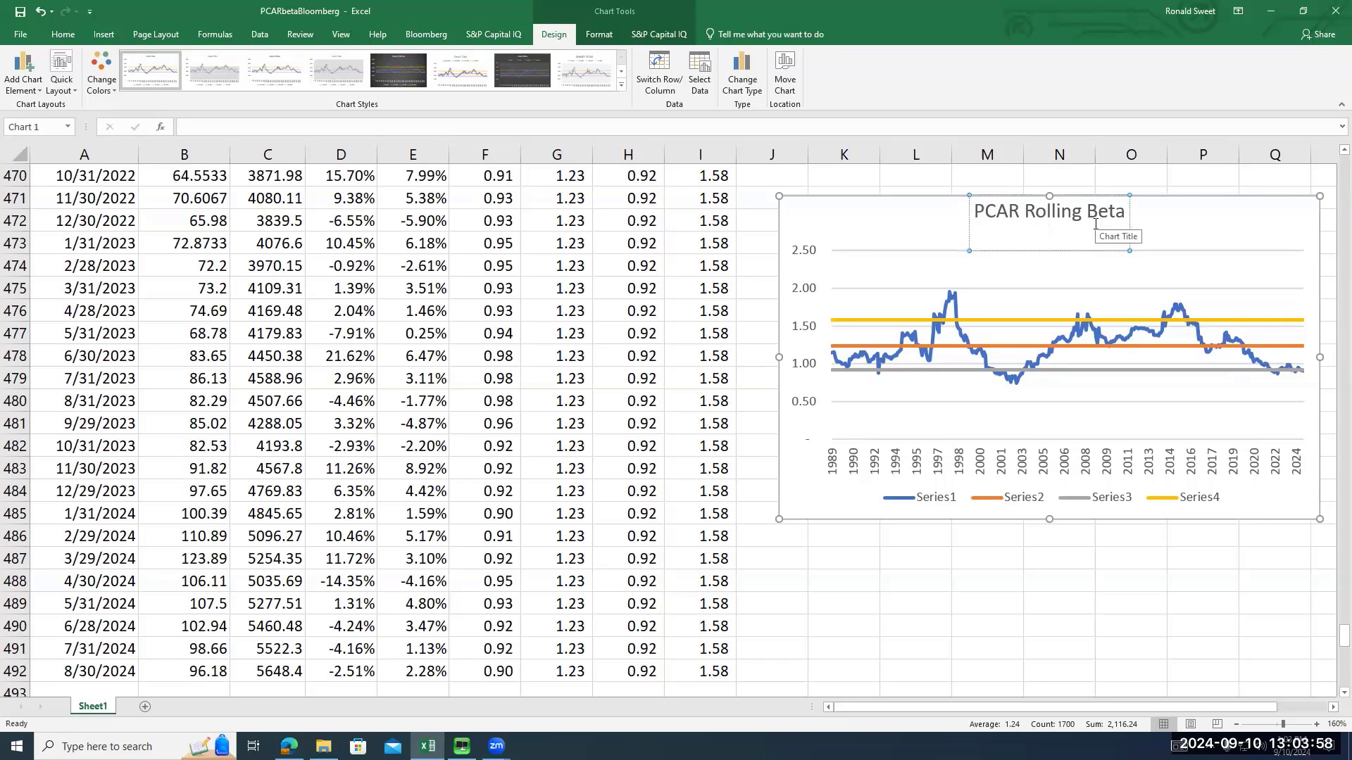
{"action": "type", "text": "Five Year, Monthly"}
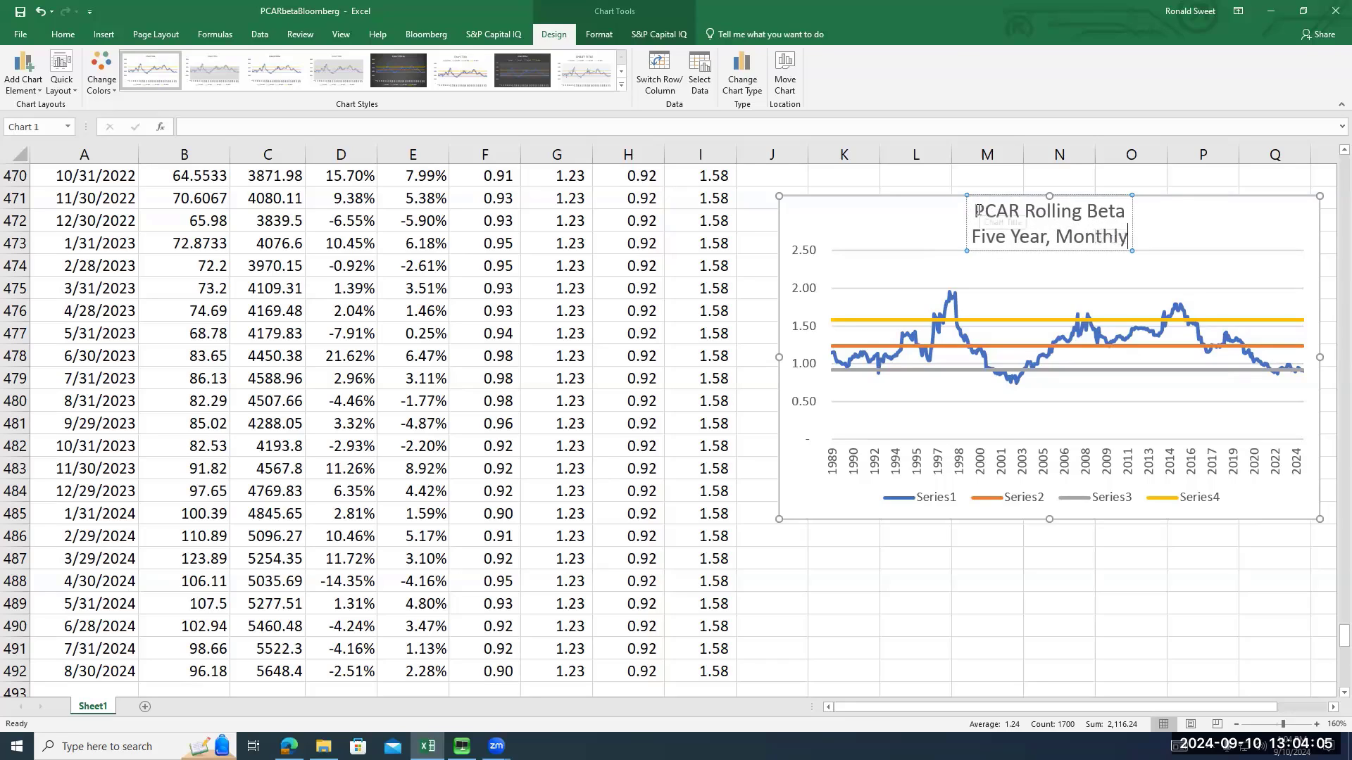
Make both lines of the chart title bold
{"action": "left_click_drag", "start_coordinate": [976, 213], "coordinate": [1129, 238]}
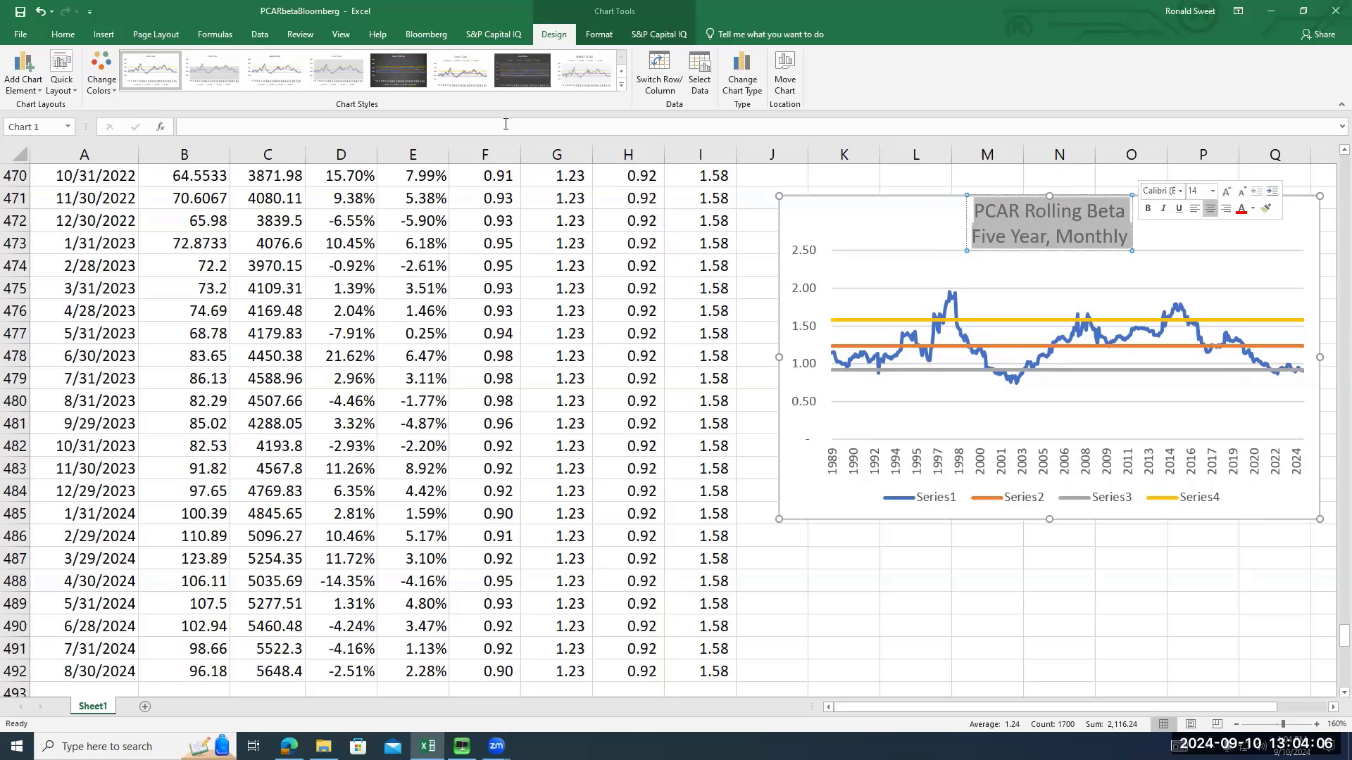
{"action": "left_click", "coordinate": [63, 34]}
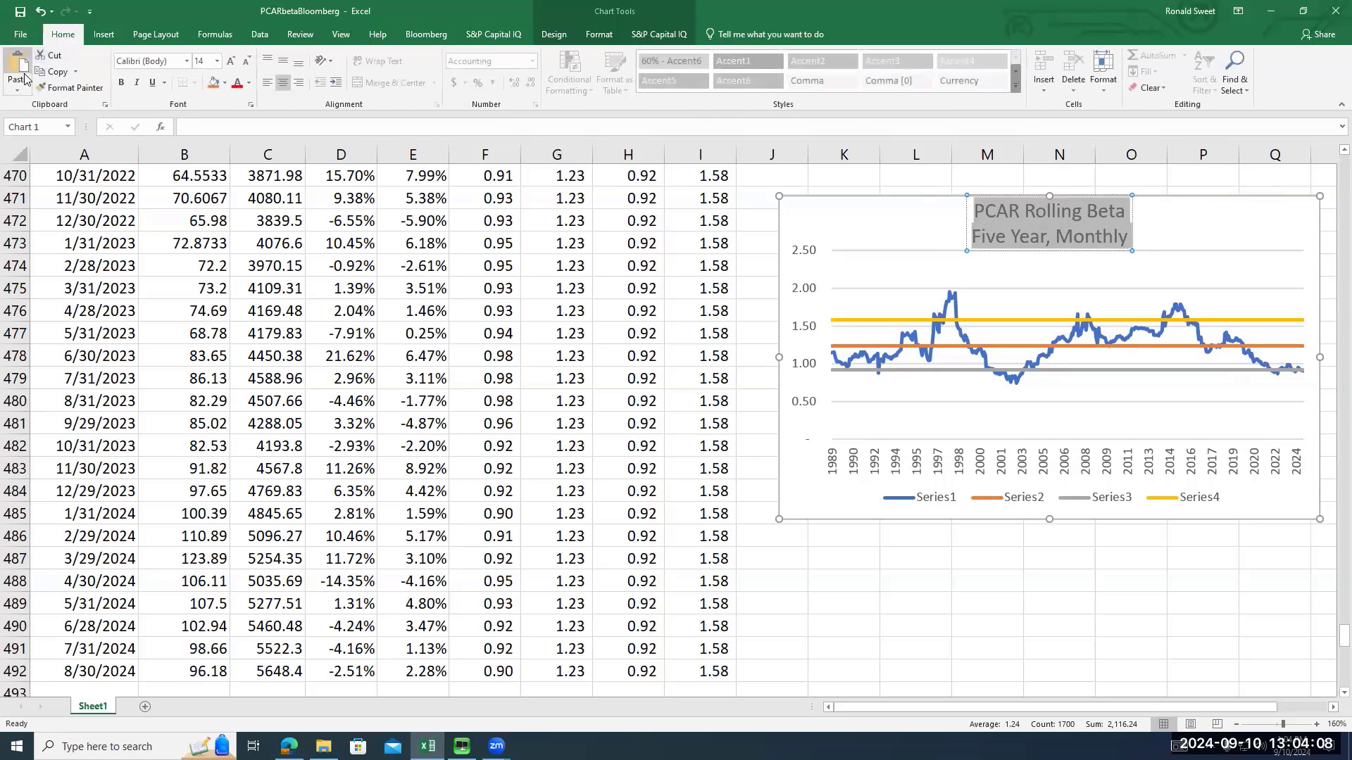
{"action": "left_click", "coordinate": [122, 82]}
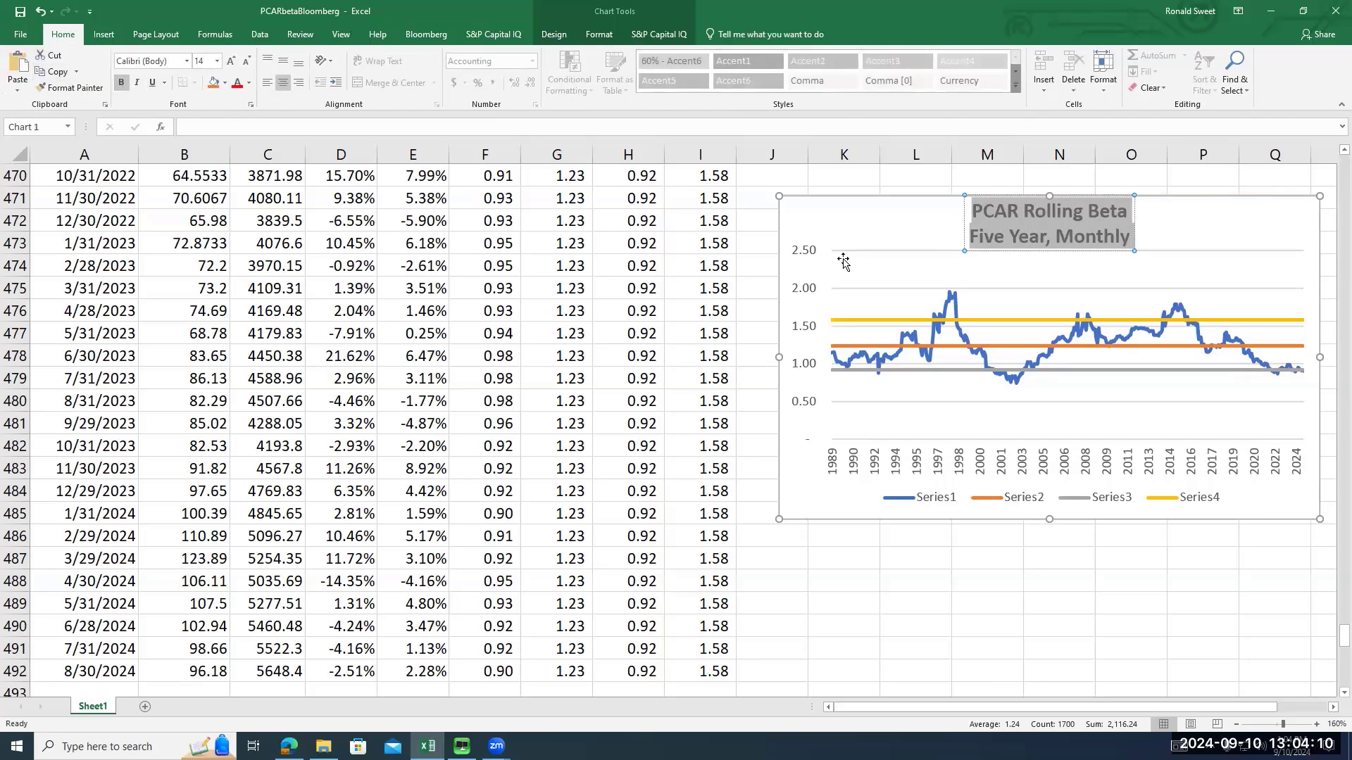
Format the chart's vertical axis numbers with 1 decimal place
{"action": "left_click", "coordinate": [807, 406]}
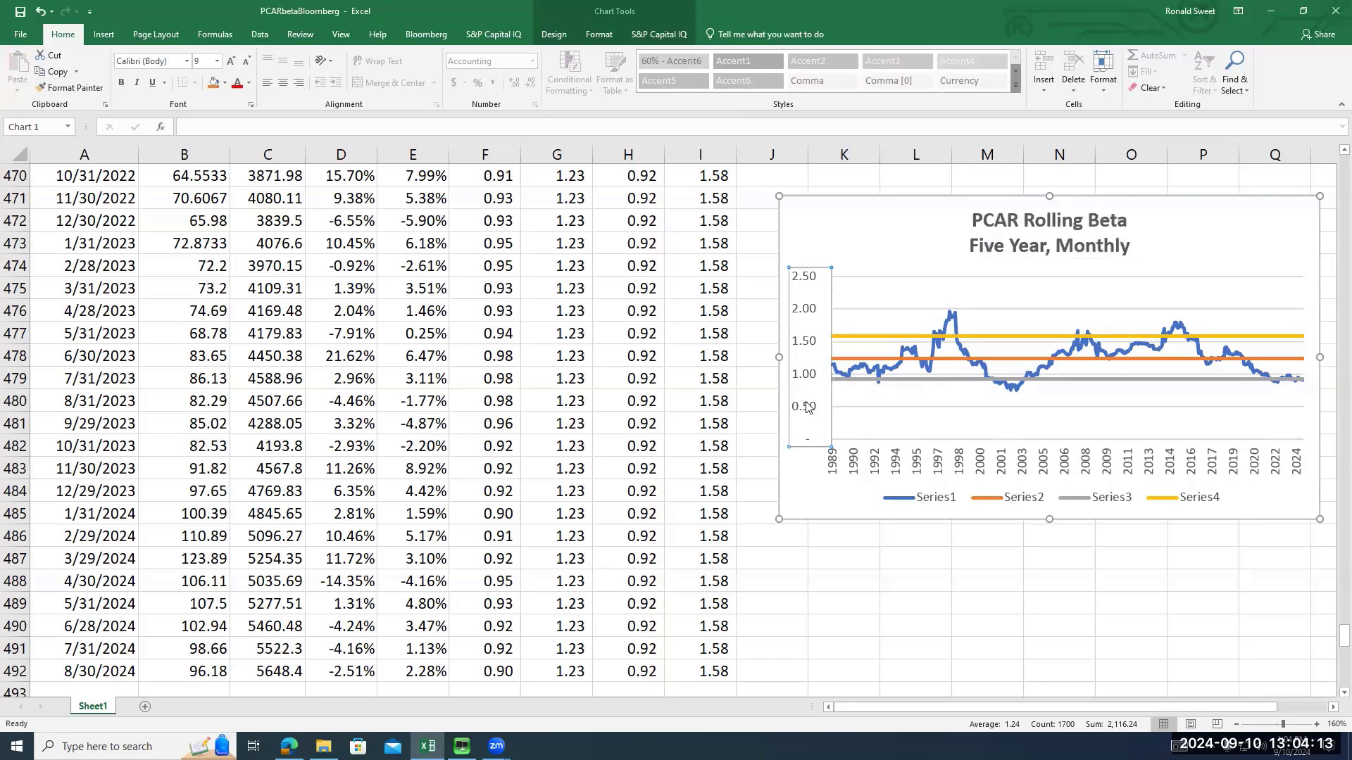
{"action": "right_click", "coordinate": [816, 280]}
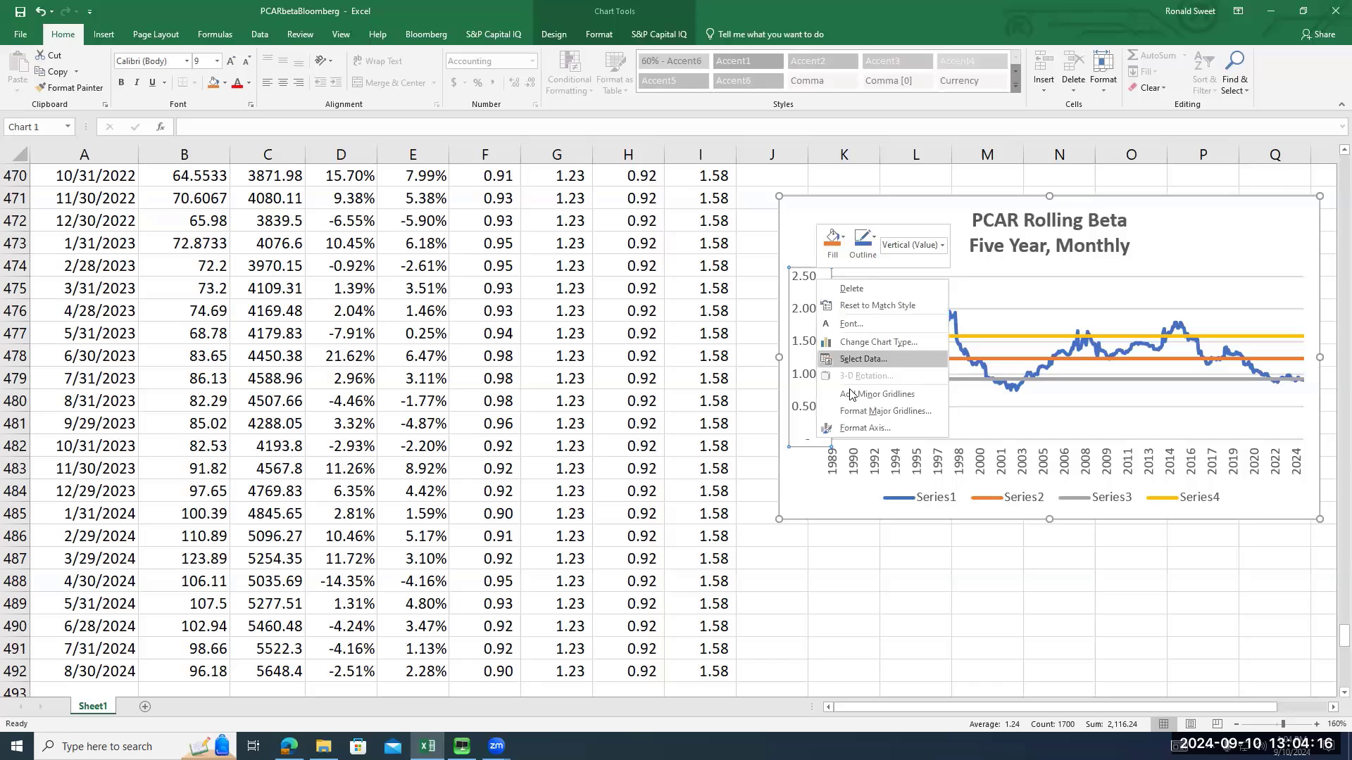
{"action": "left_click", "coordinate": [855, 429]}
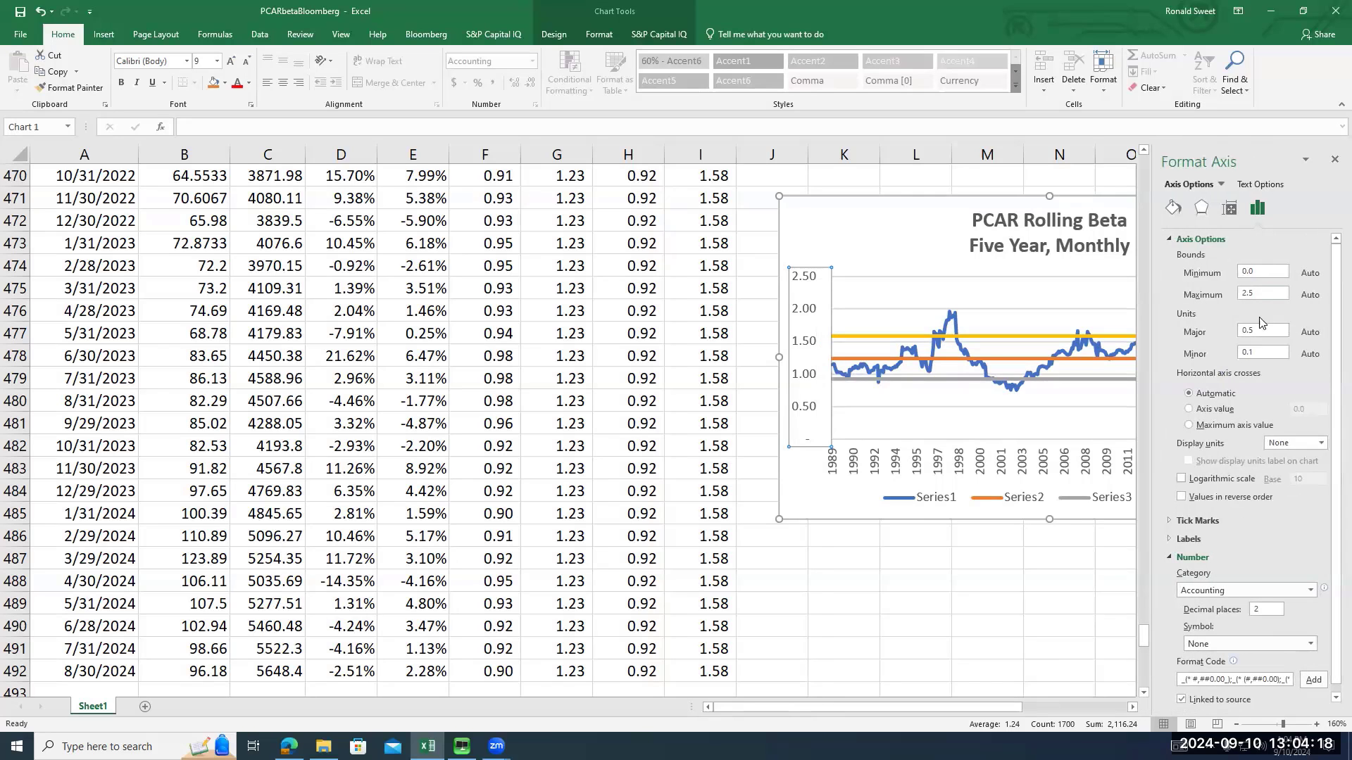
{"action": "left_click", "coordinate": [1237, 610]}
{"action": "type", "text": "1"}
{"action": "key", "text": "Tab"}
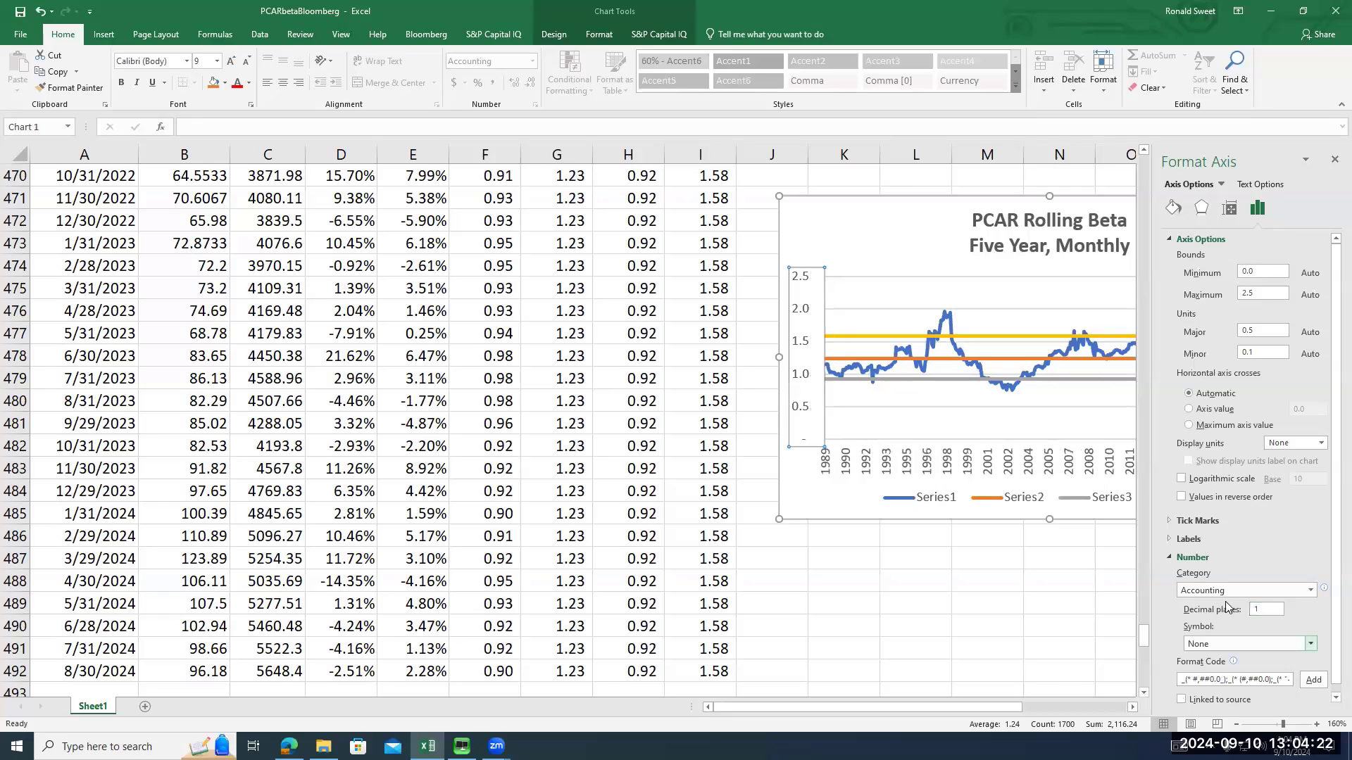
{"action": "left_click", "coordinate": [1333, 162]}
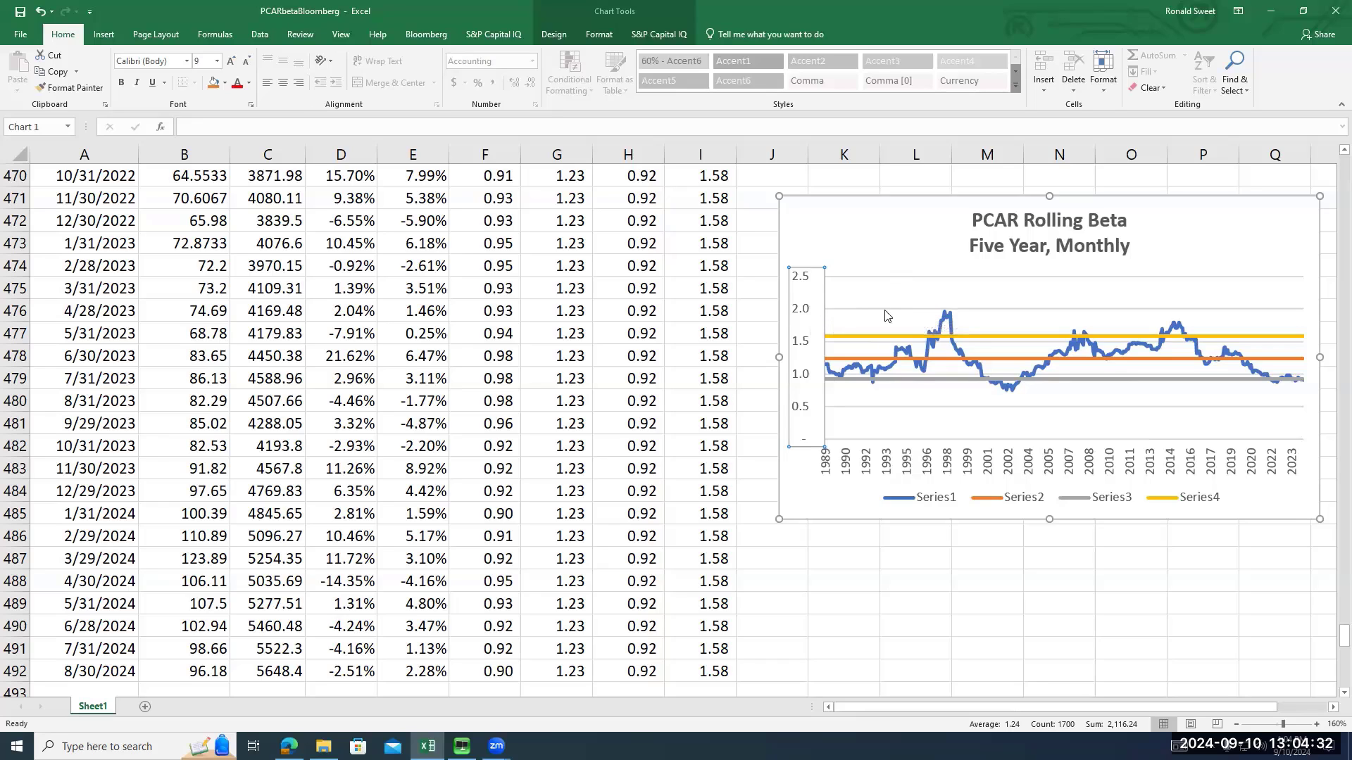
Set the vertical axis bounds to a minimum of 0.5 and a maximum of 2.0
{"action": "right_click", "coordinate": [805, 413]}
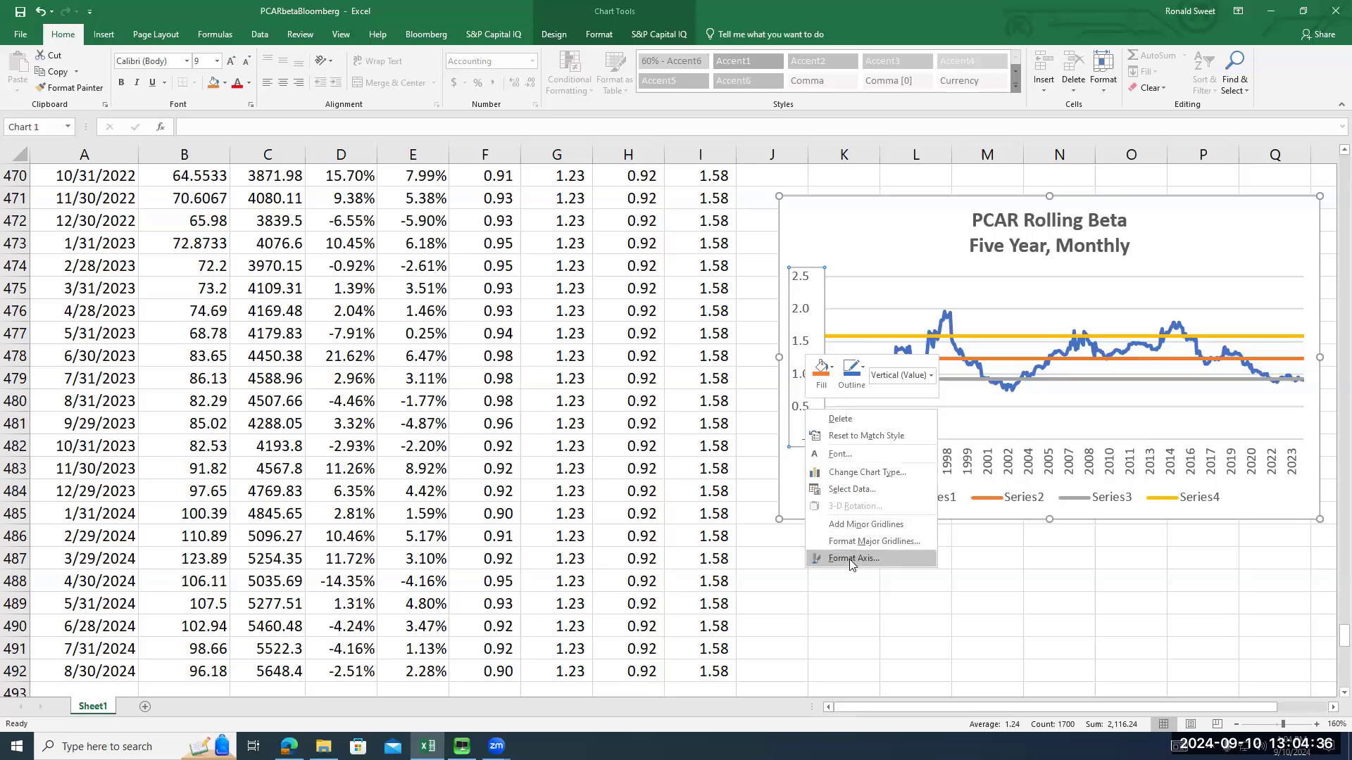
{"action": "left_click", "coordinate": [866, 561]}
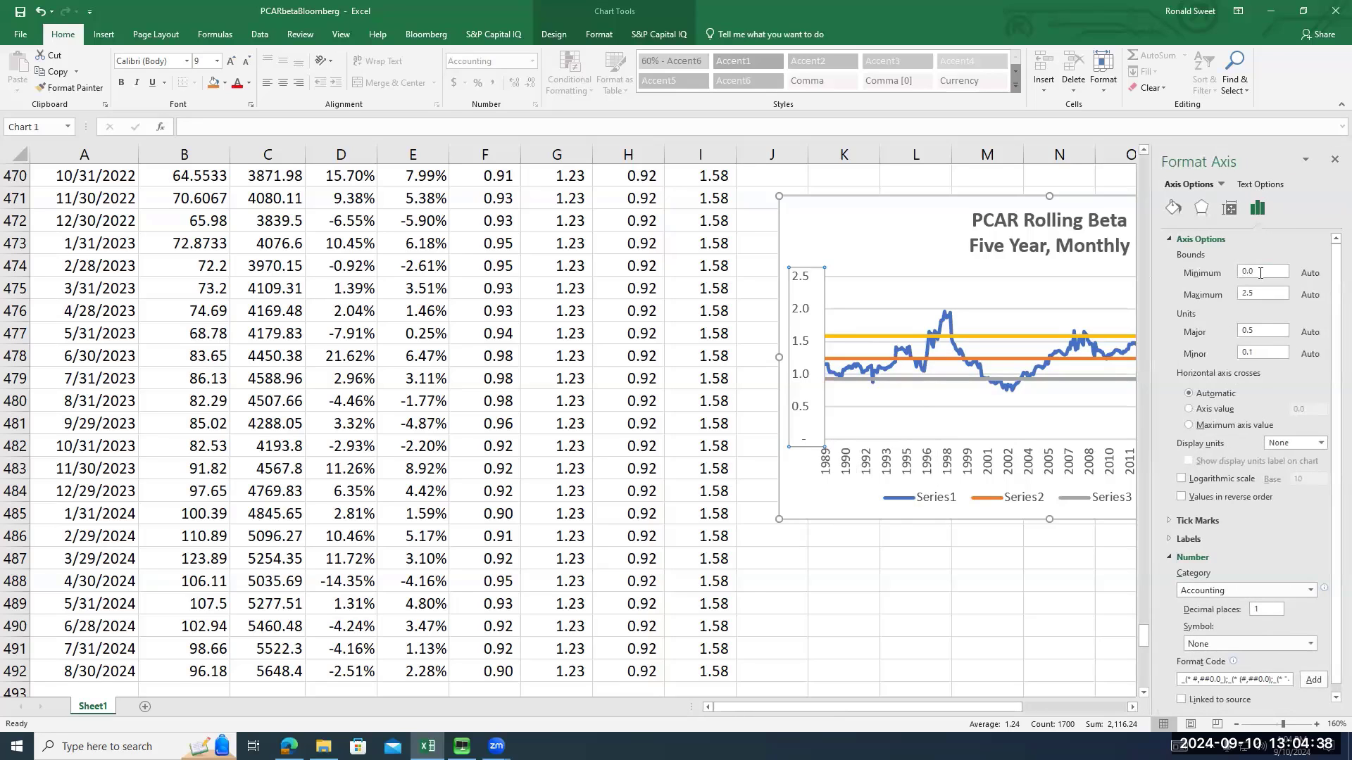
{"action": "type", "text": "0.5"}
{"action": "key", "text": "Tab"}
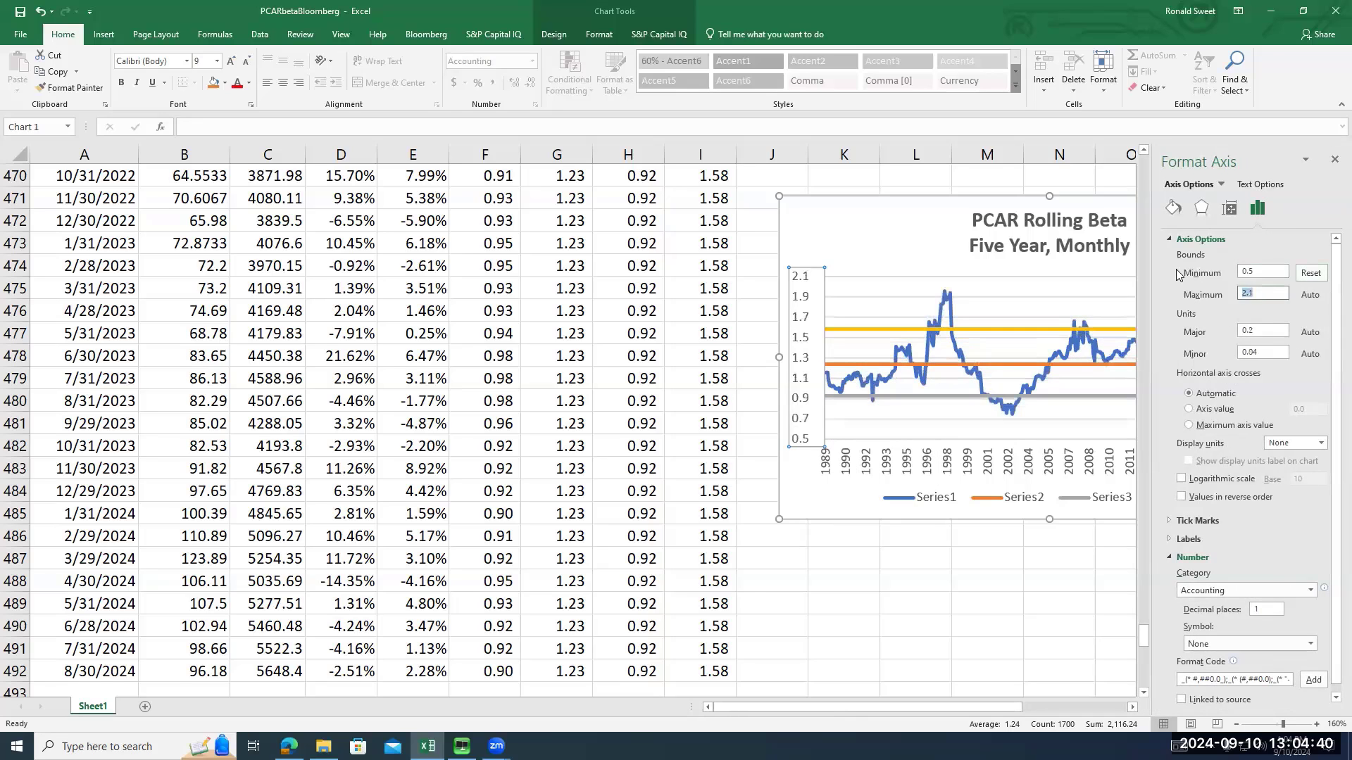
{"action": "type", "text": "2"}
{"action": "key", "text": "Tab"}
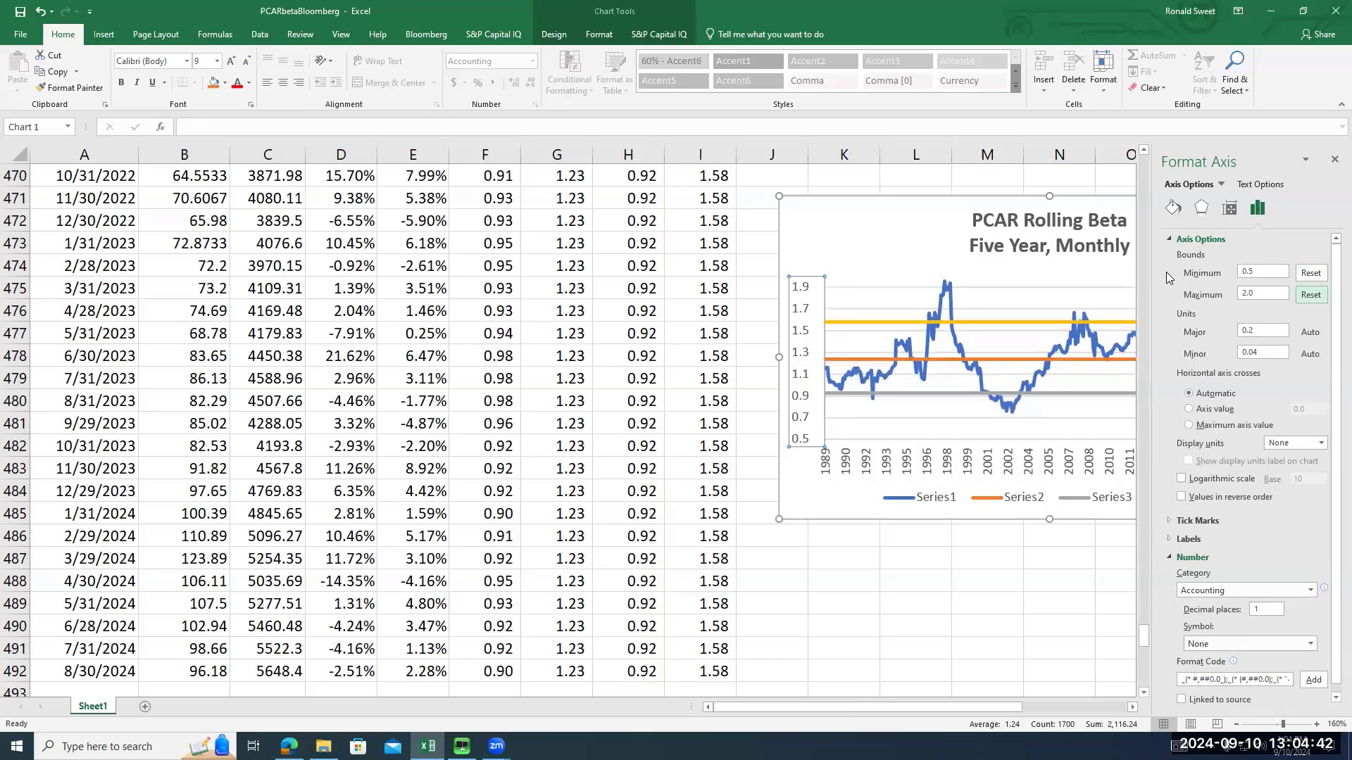
Set the vertical axis major unit to 0.25 and its minimum bound to 0.75
{"action": "left_click", "coordinate": [1263, 331]}
{"action": "type", "text": "5"}
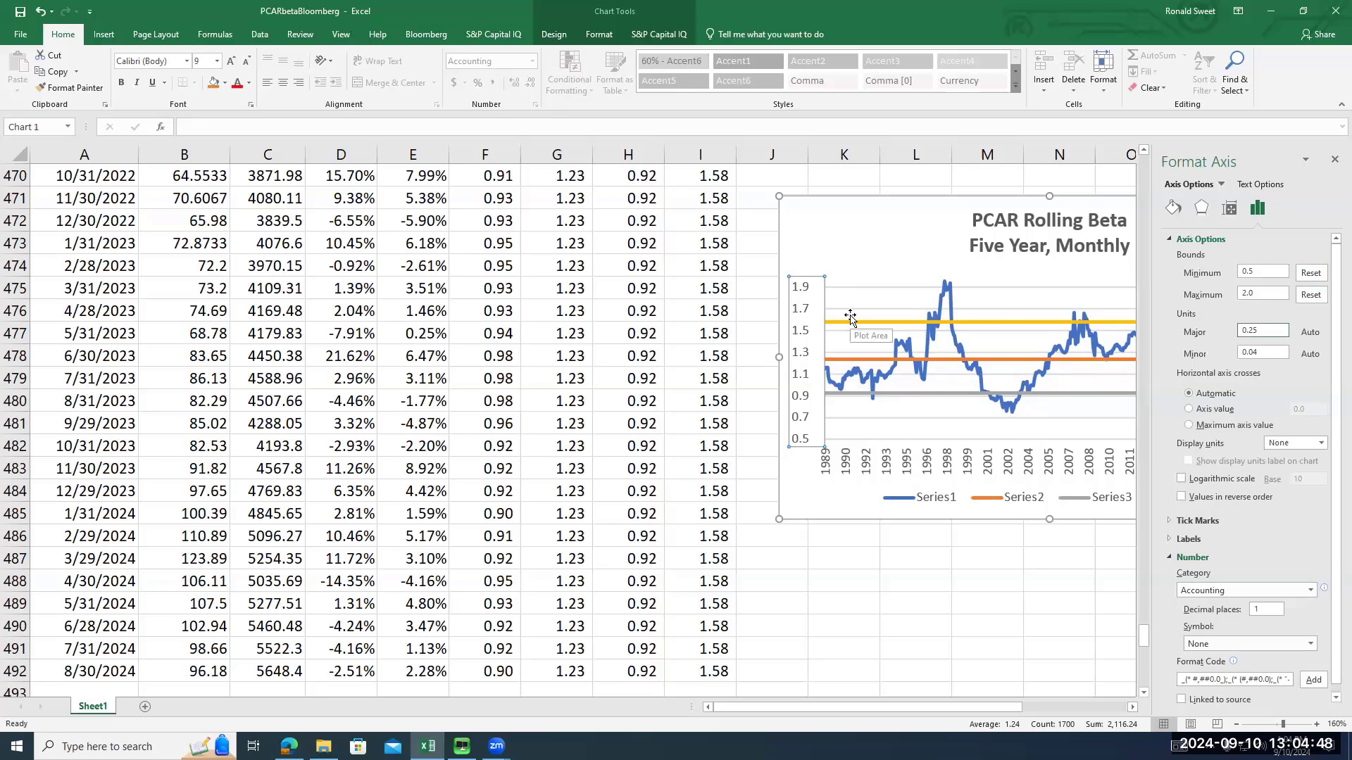
{"action": "key", "text": "Return"}
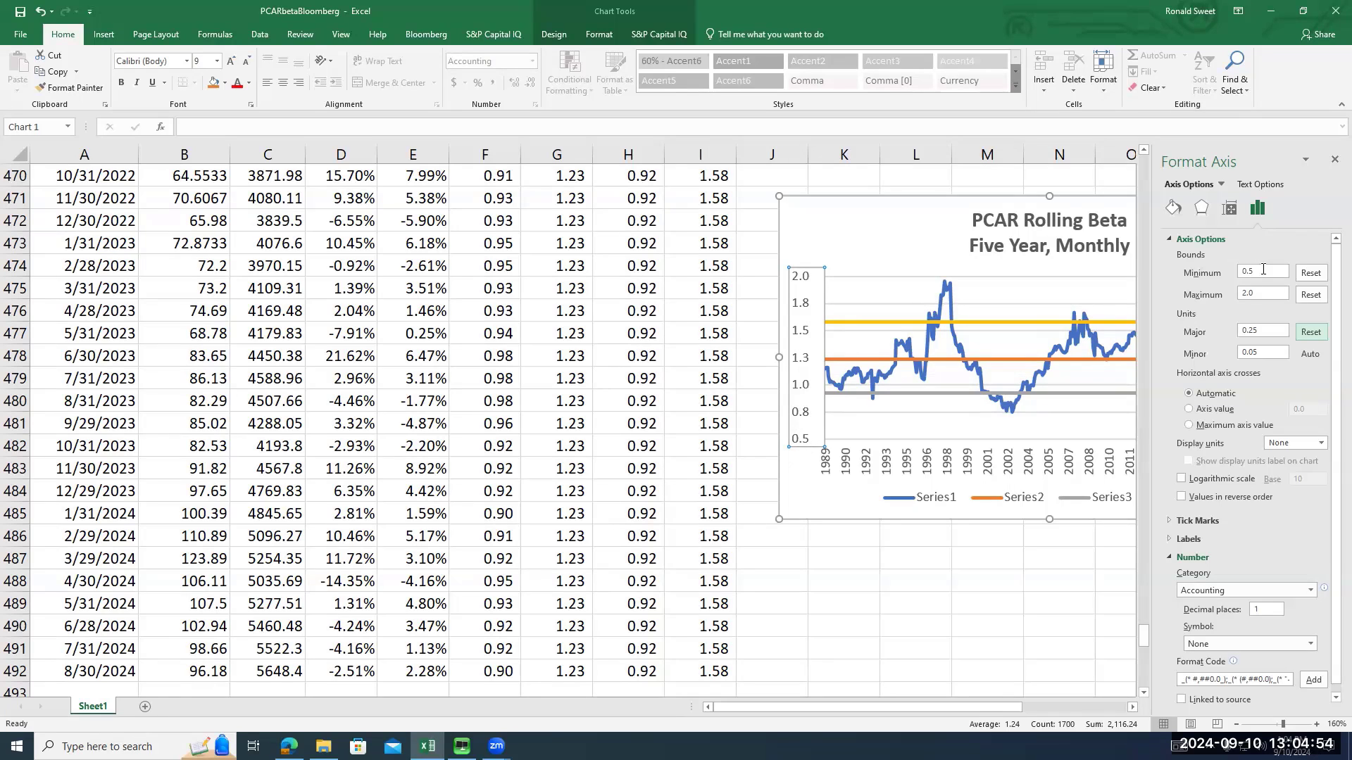
{"action": "left_click", "coordinate": [1263, 269]}
{"action": "key", "text": "Return"}
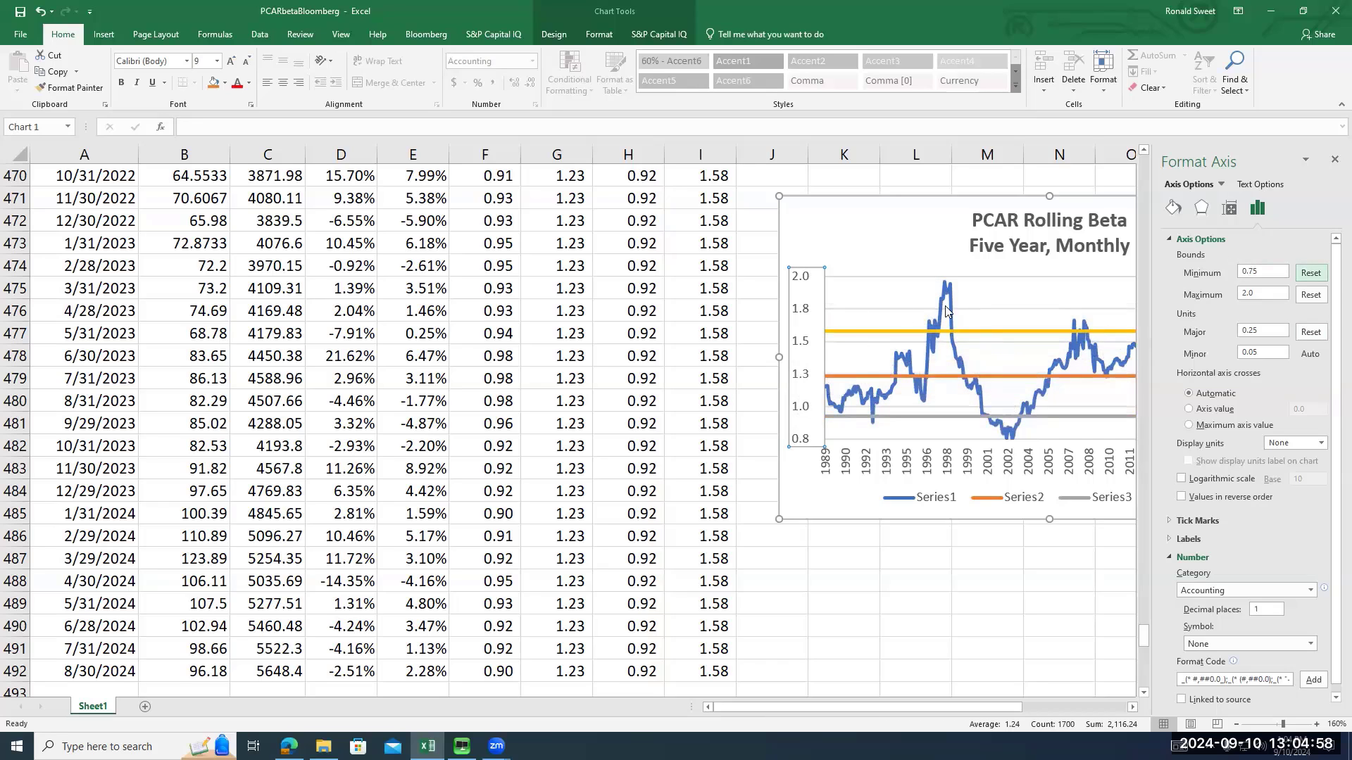
{"action": "left_click", "coordinate": [1334, 161]}
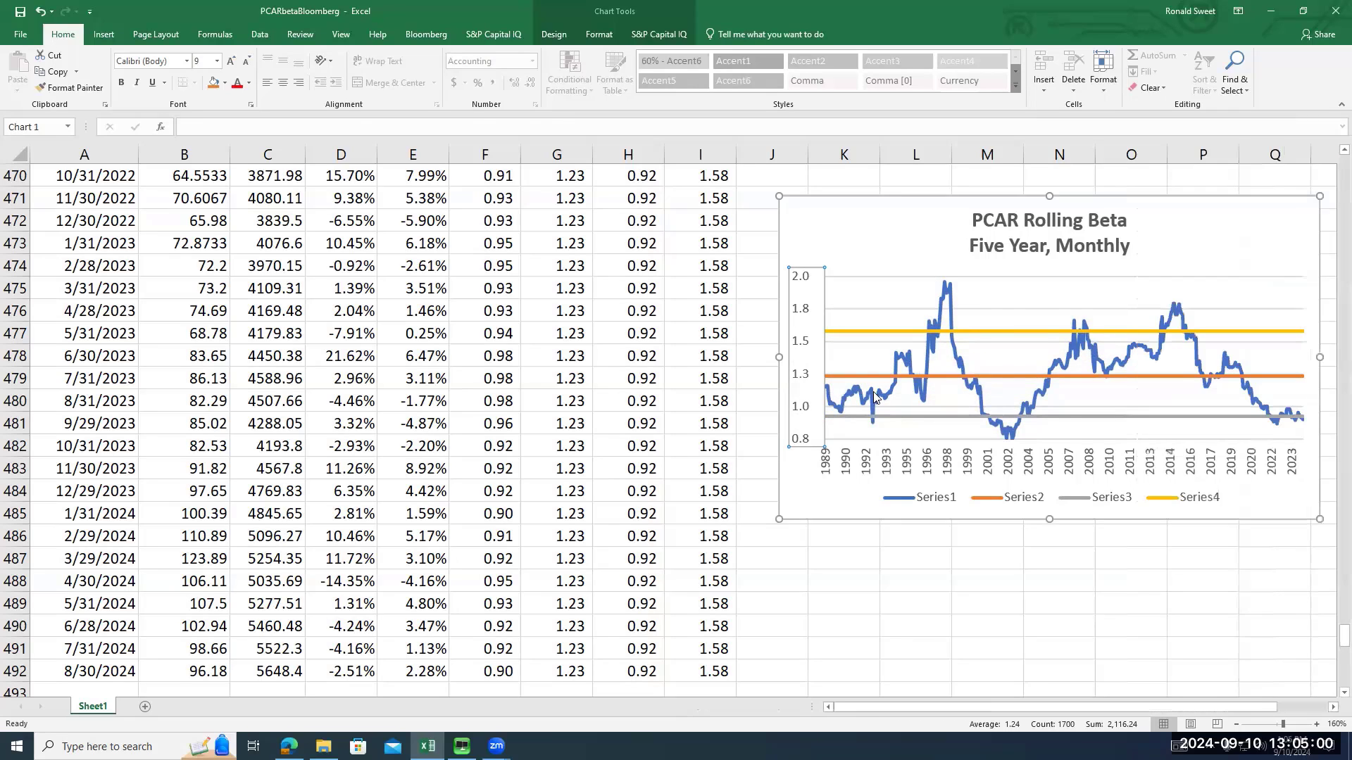
In the chart's data source, rename the first series "Rolling Beta" and the second series "Median"
{"action": "left_click", "coordinate": [824, 497]}
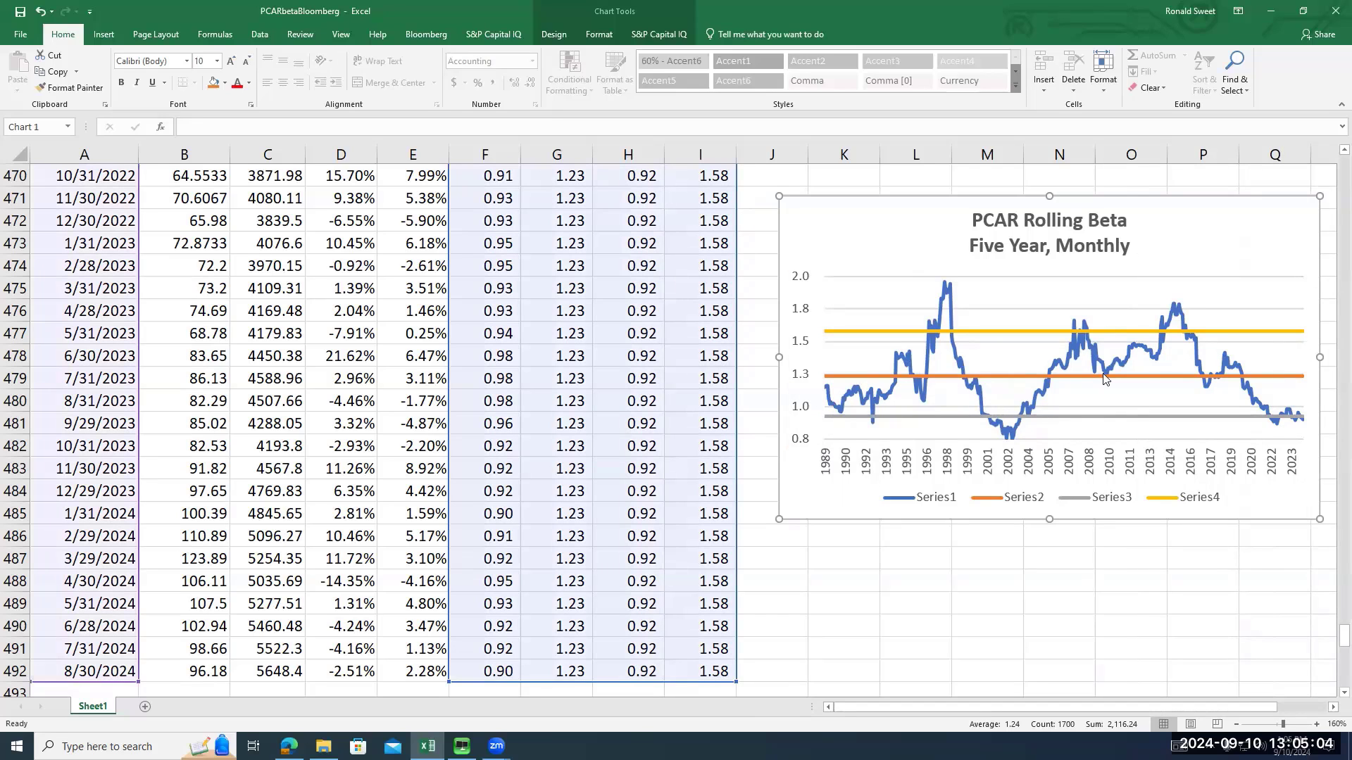
{"action": "right_click", "coordinate": [849, 501]}
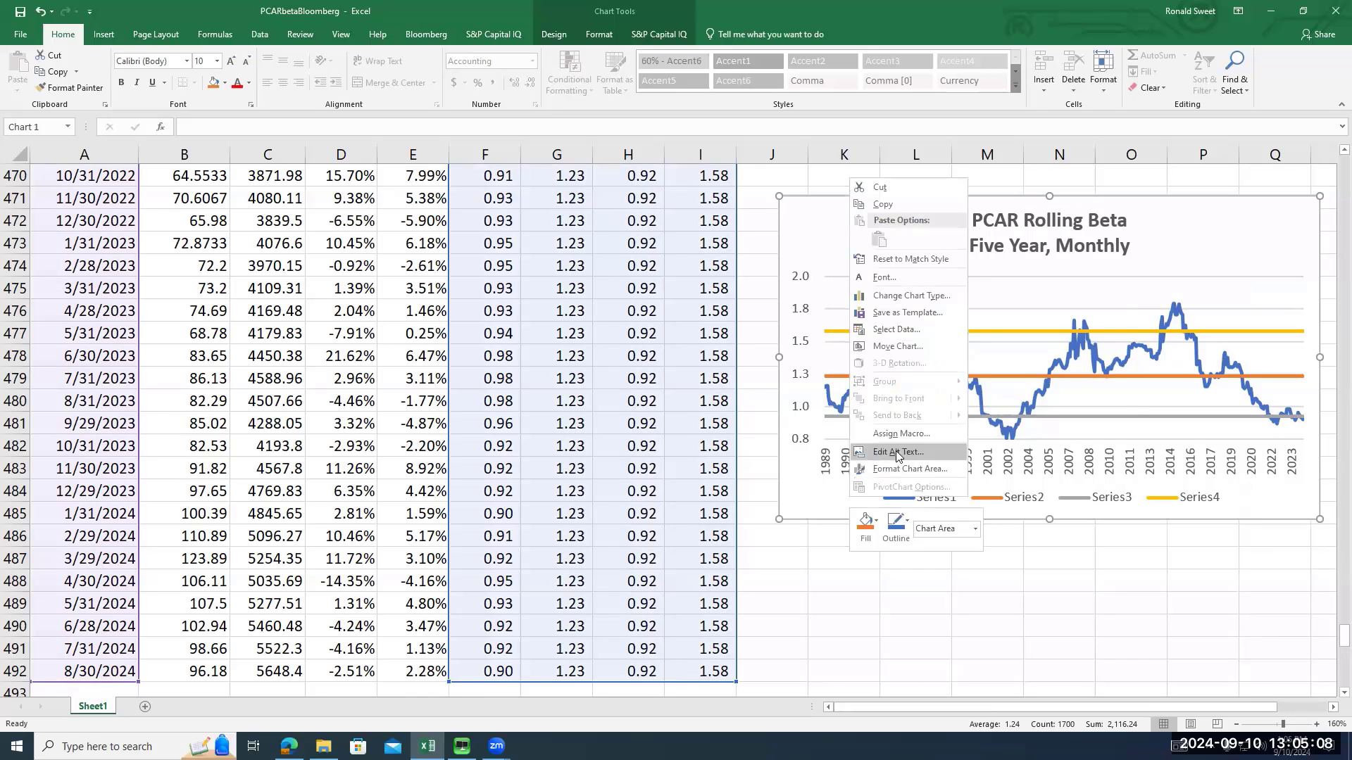
{"action": "left_click", "coordinate": [913, 349]}
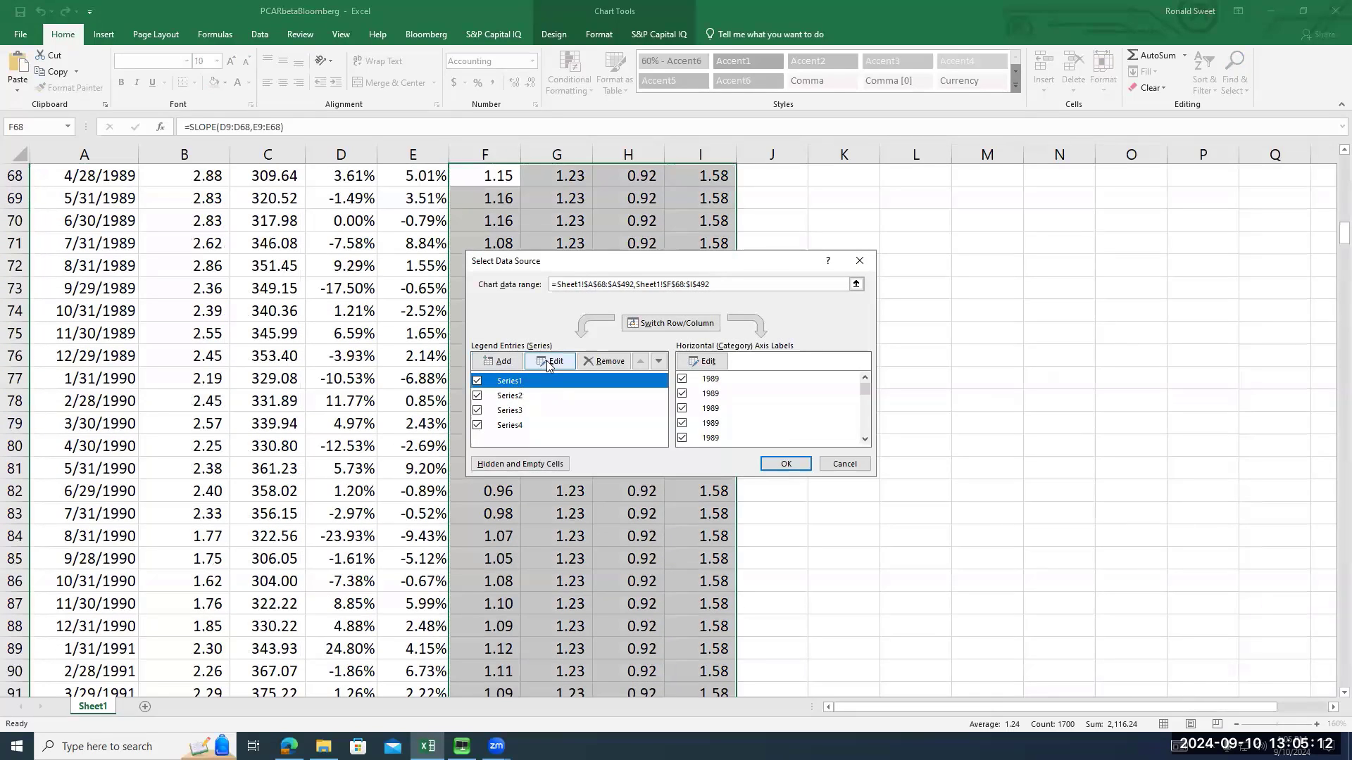
{"action": "left_click", "coordinate": [551, 362]}
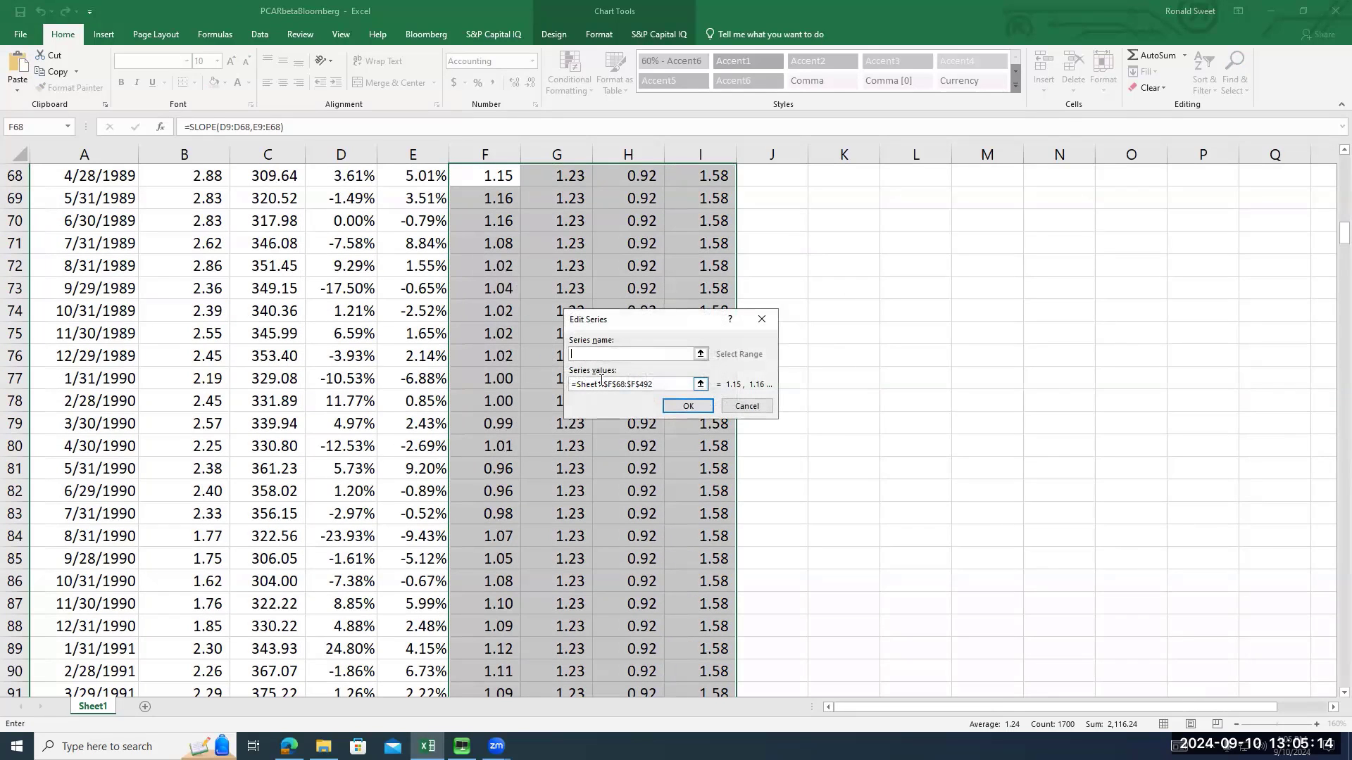
{"action": "type", "text": "Me"}
{"action": "left_click", "coordinate": [690, 407]}
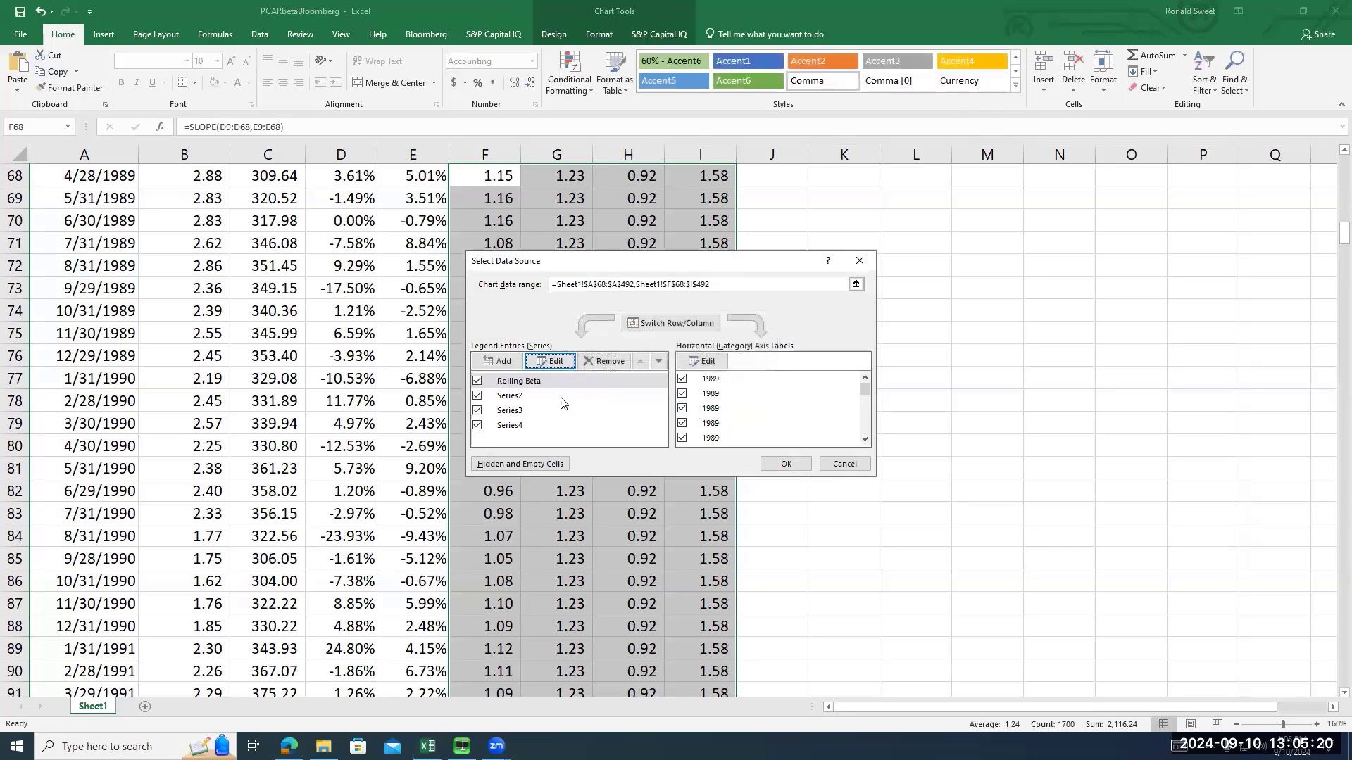
{"action": "left_click", "coordinate": [513, 396]}
{"action": "left_click", "coordinate": [550, 361]}
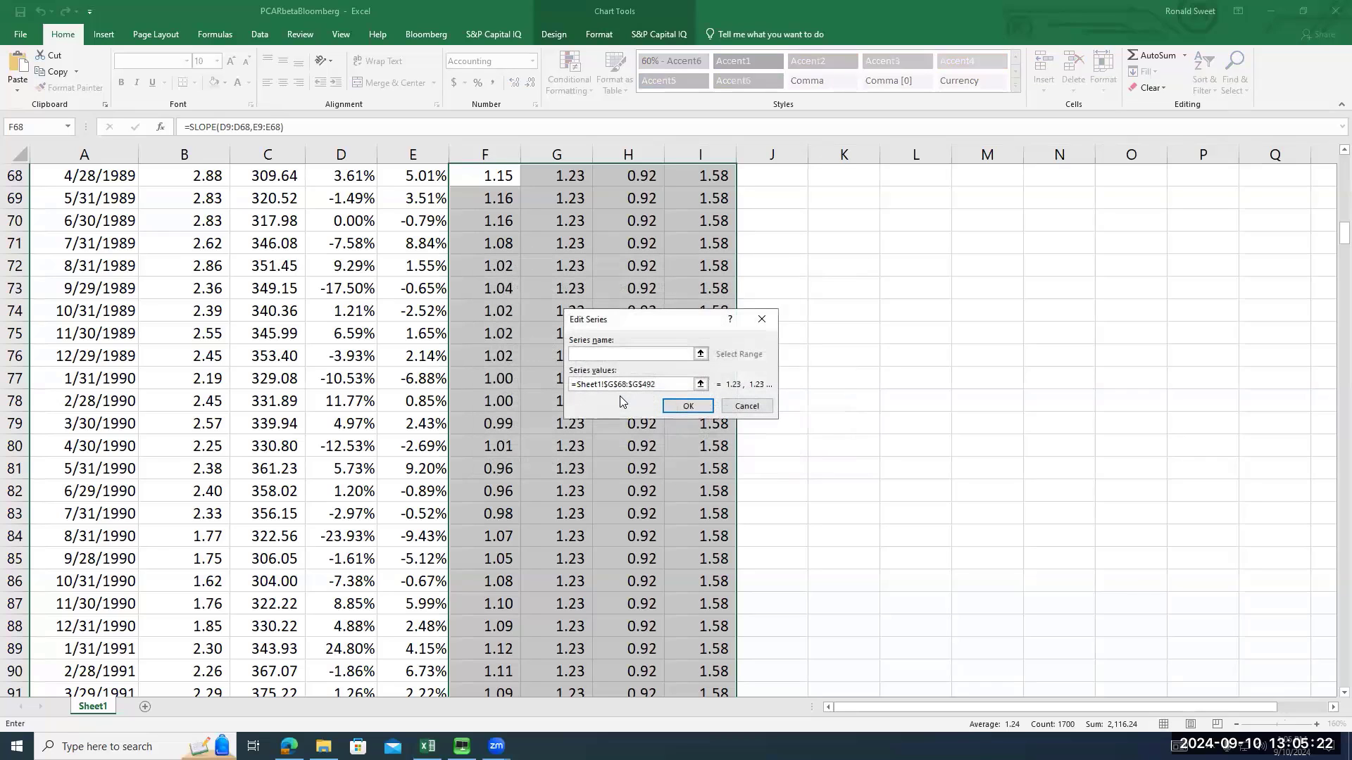
{"action": "type", "text": "Median"}
{"action": "left_click", "coordinate": [688, 406]}
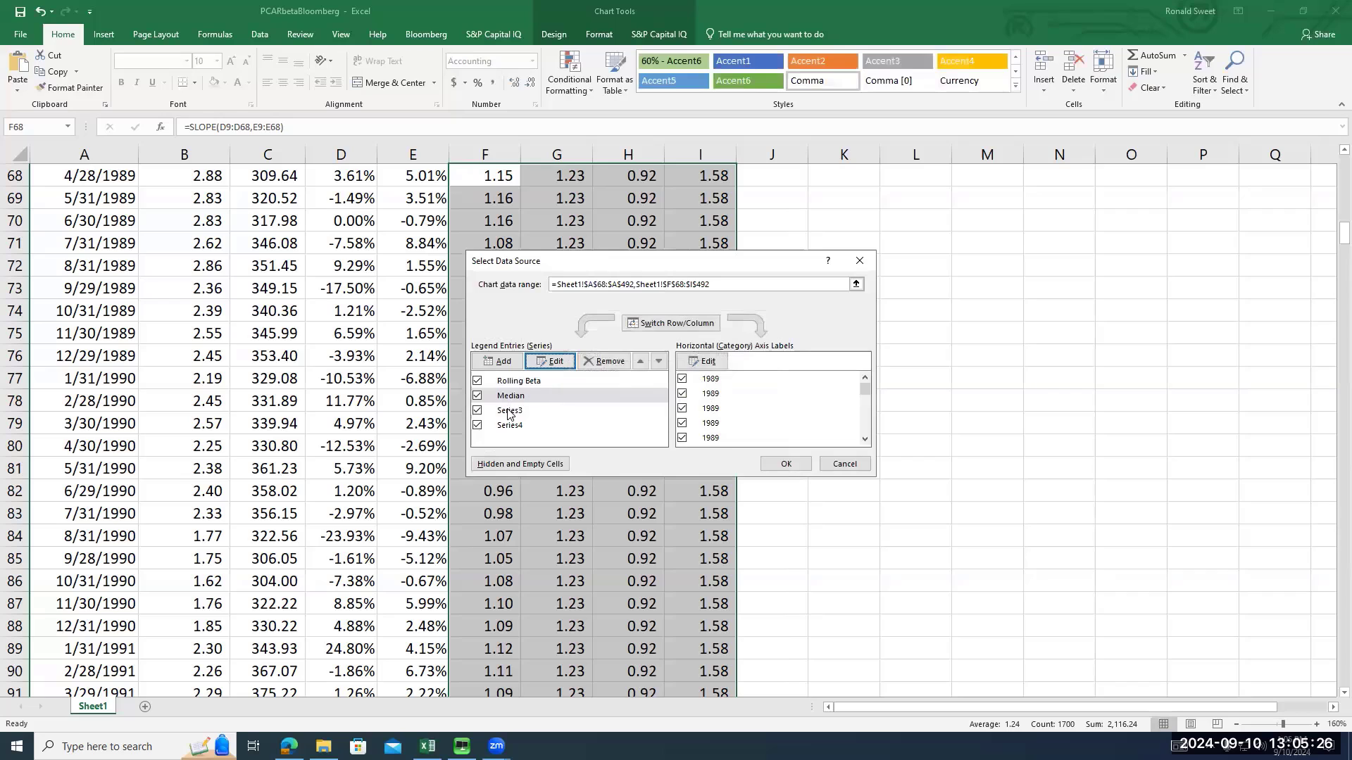
Rename the third chart series "10th Percentile" and the fourth series "90th Percentile"
{"action": "left_click", "coordinate": [508, 412]}
{"action": "left_click", "coordinate": [550, 361]}
{"action": "type", "text": "10"}
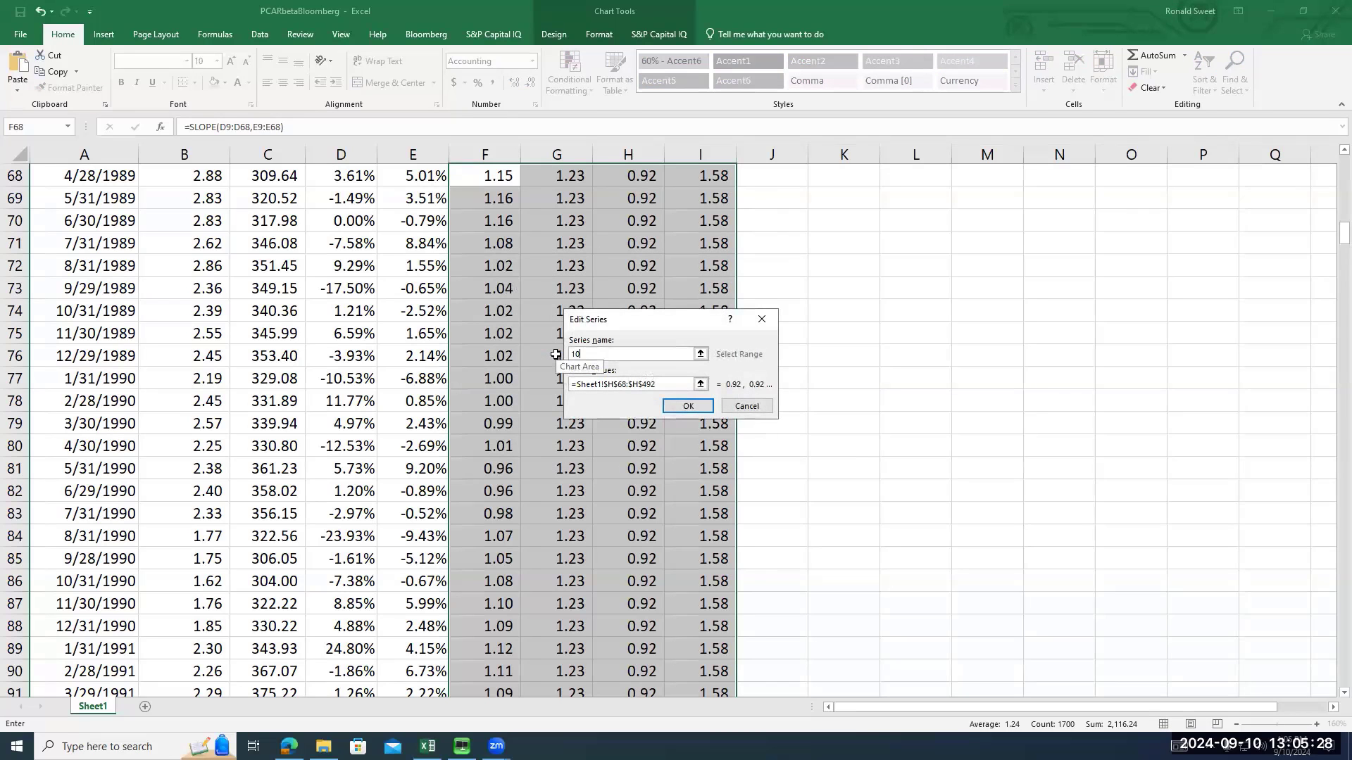
{"action": "type", "text": "th Percentile"}
{"action": "left_click", "coordinate": [688, 407]}
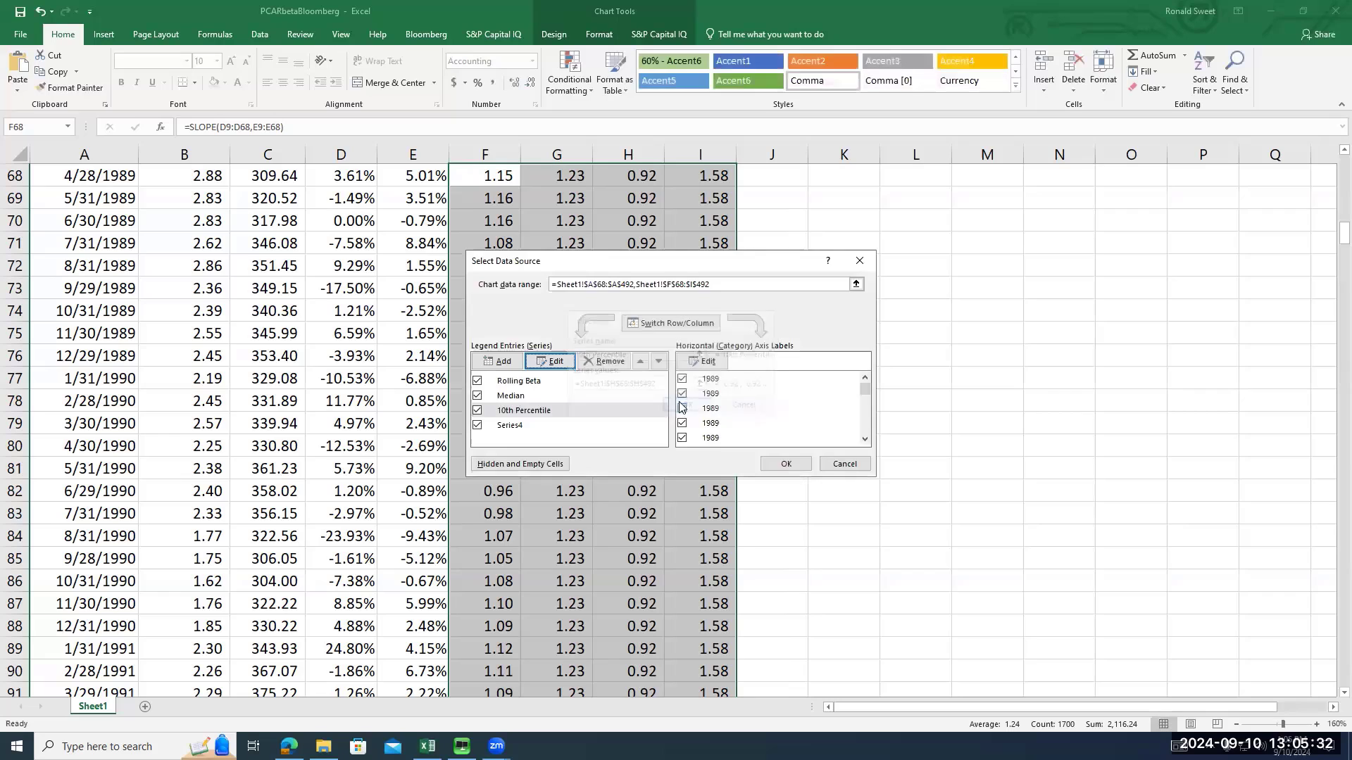
{"action": "left_click", "coordinate": [512, 425]}
{"action": "left_click", "coordinate": [551, 362]}
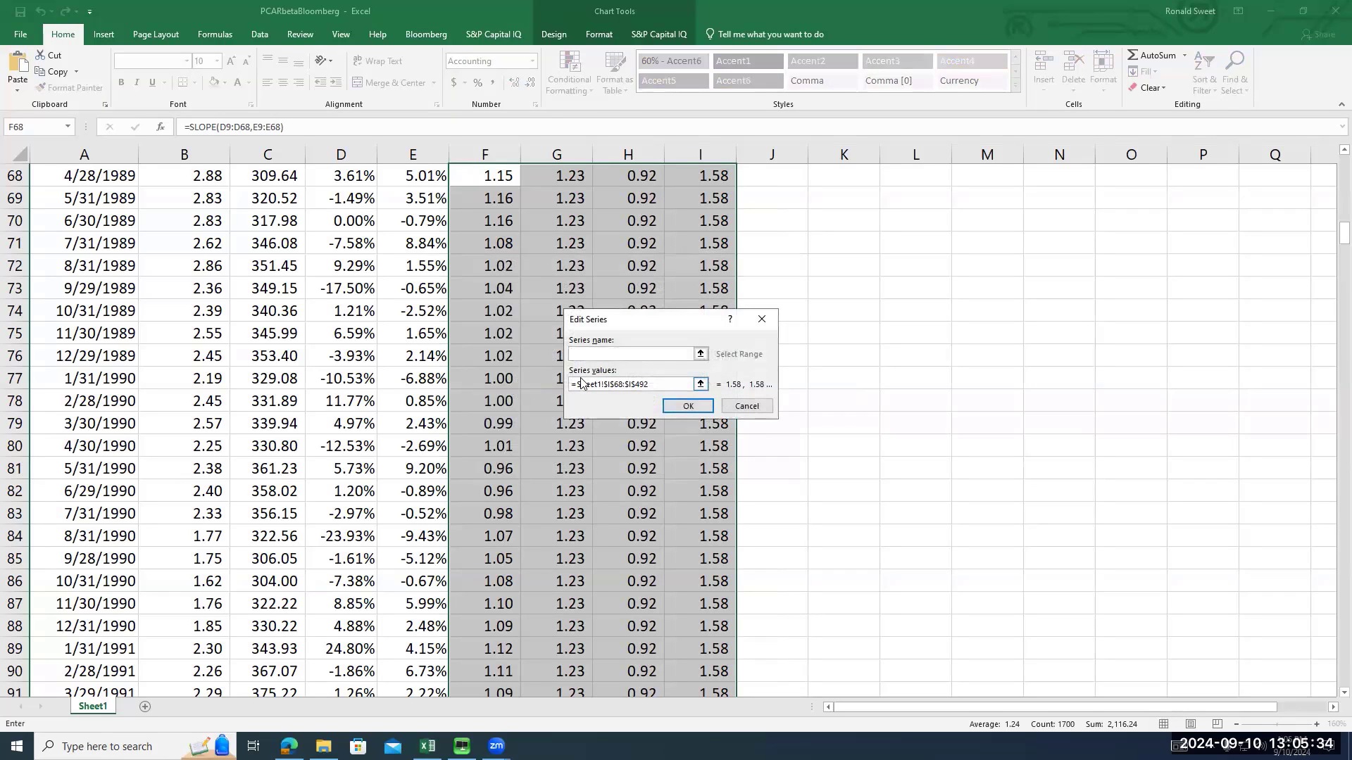
{"action": "type", "text": "90th Percentile"}
{"action": "left_click", "coordinate": [688, 407]}
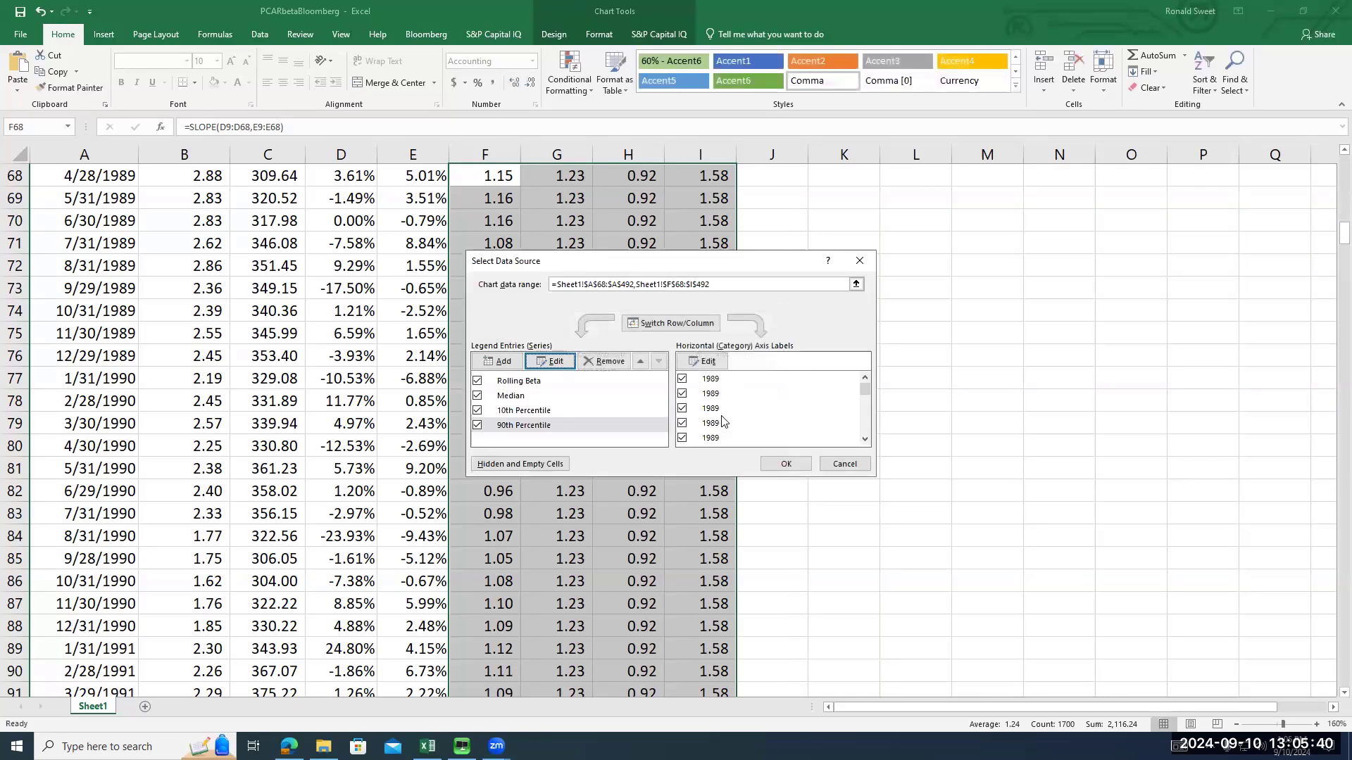
Apply the renamed chart series and return to the chart beside the last data rows, ending at row 492
{"action": "left_click", "coordinate": [786, 463]}
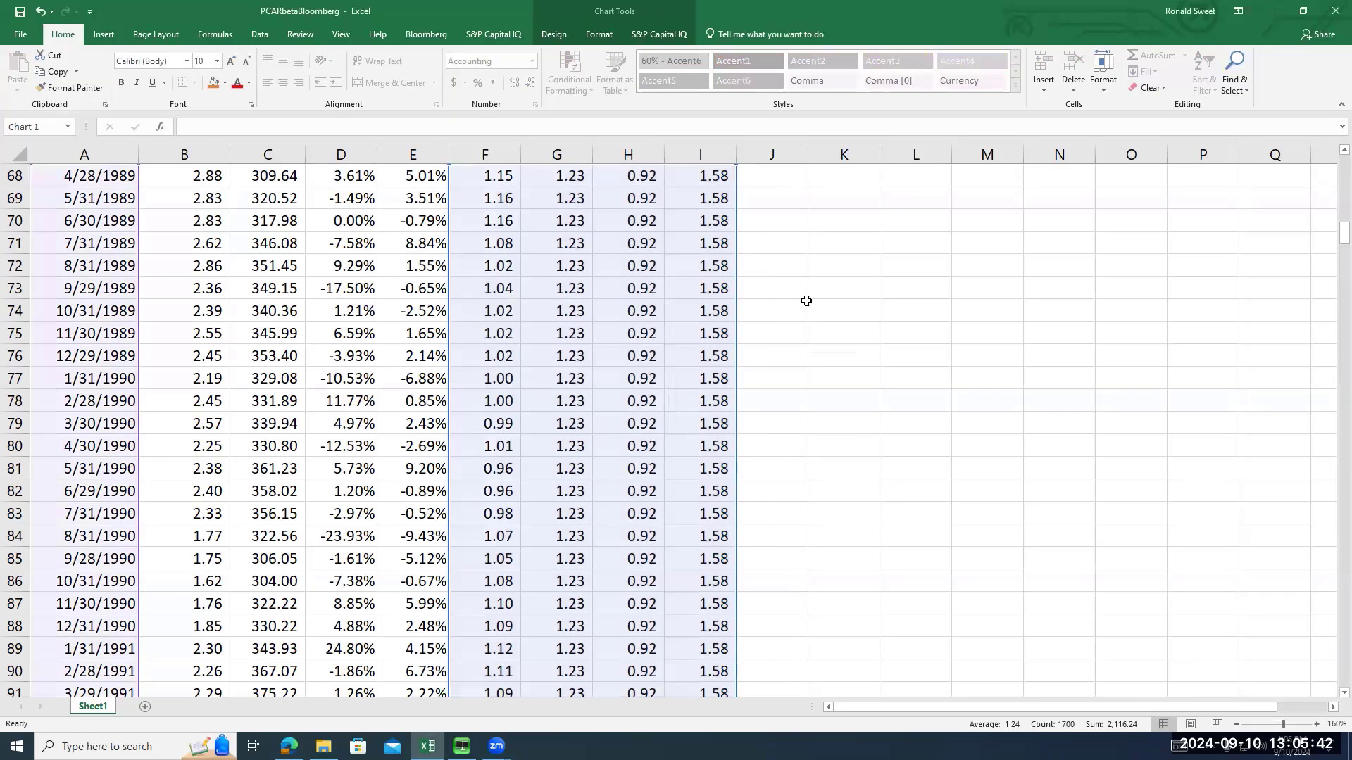
{"action": "left_click", "coordinate": [806, 302]}
{"action": "key", "text": "Left"}
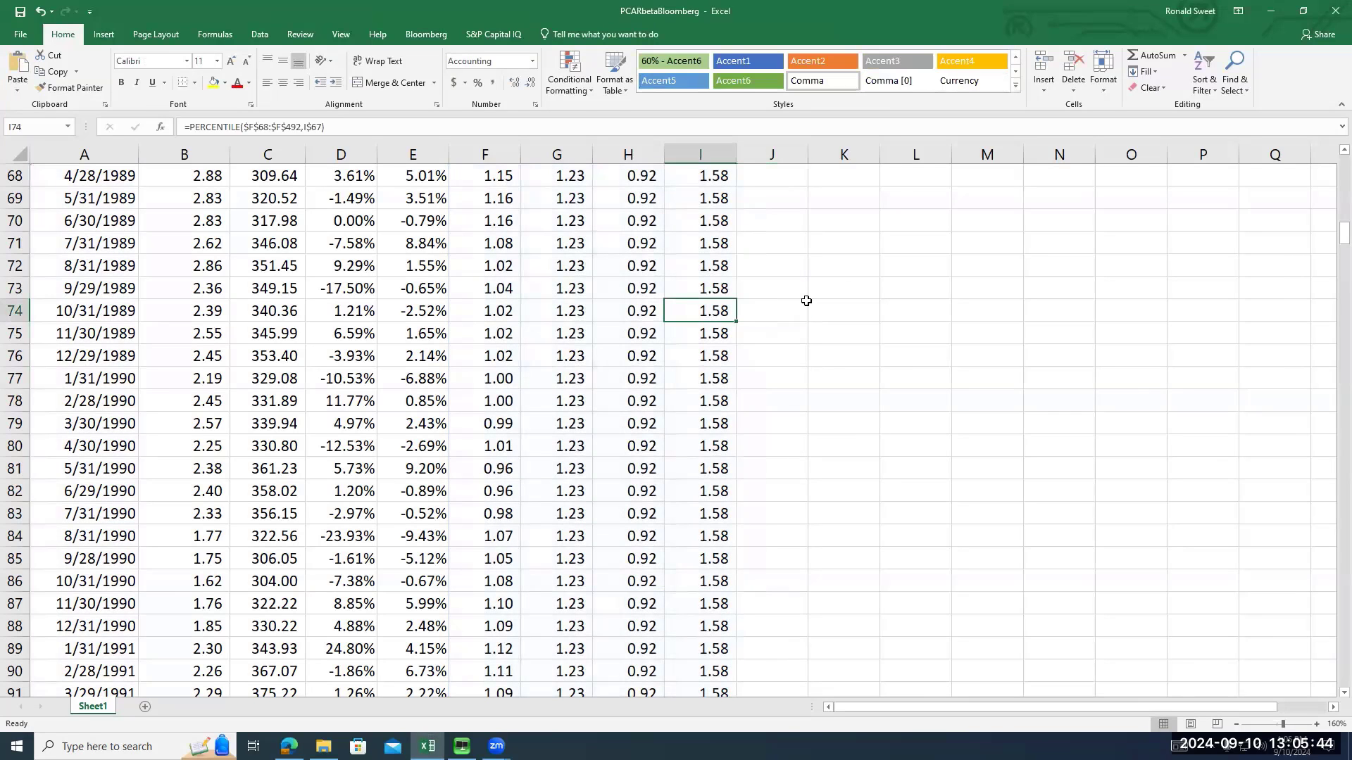
{"action": "key", "text": "ctrl+Up"}
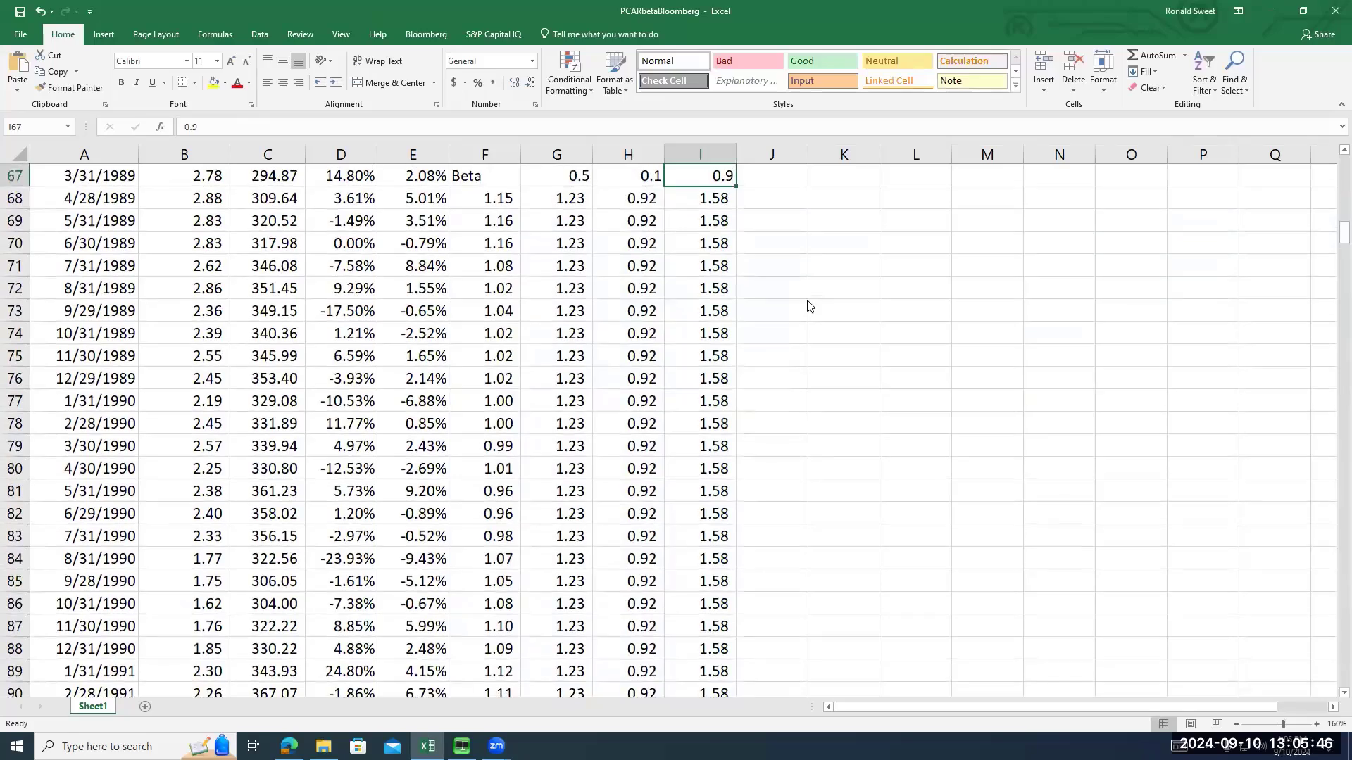
{"action": "key", "text": "ctrl+Down"}
{"action": "key", "text": "ctrl+Up"}
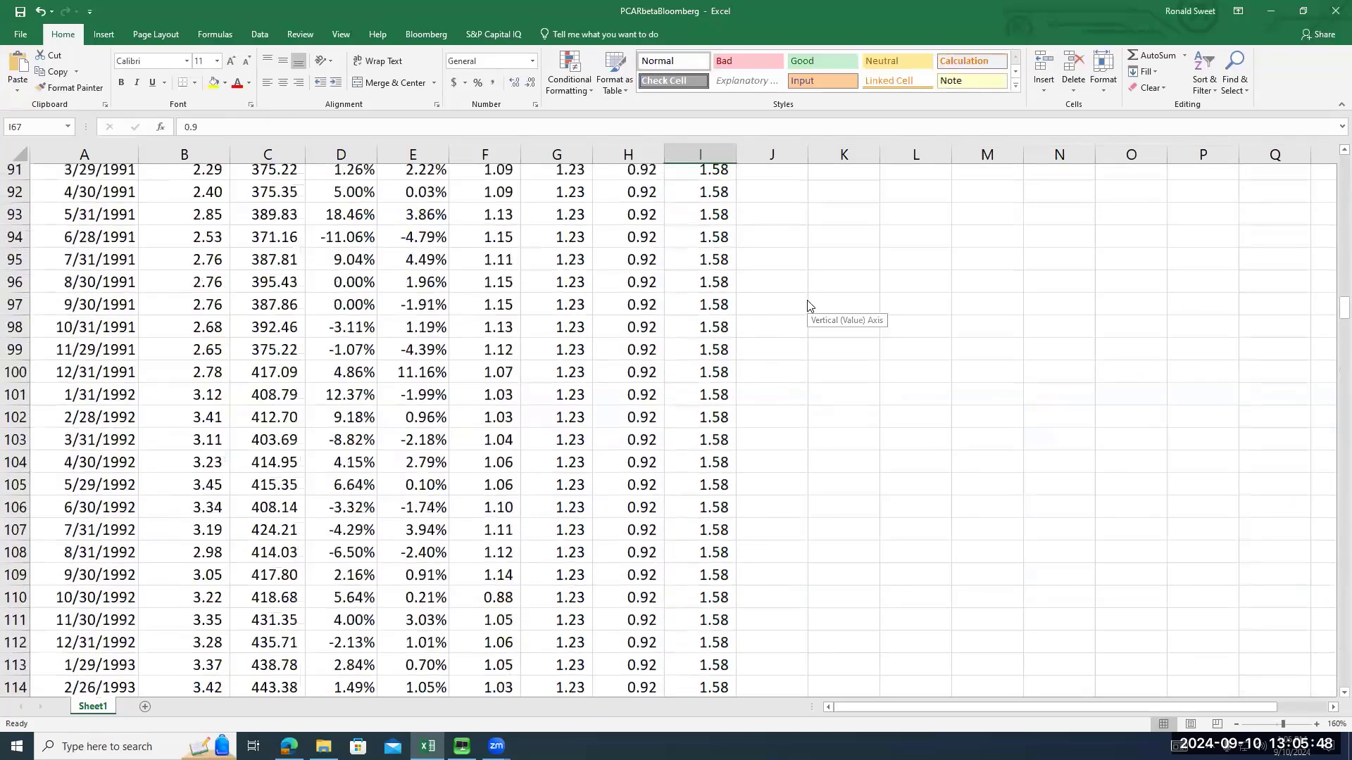
{"action": "key", "text": "ctrl+Down"}
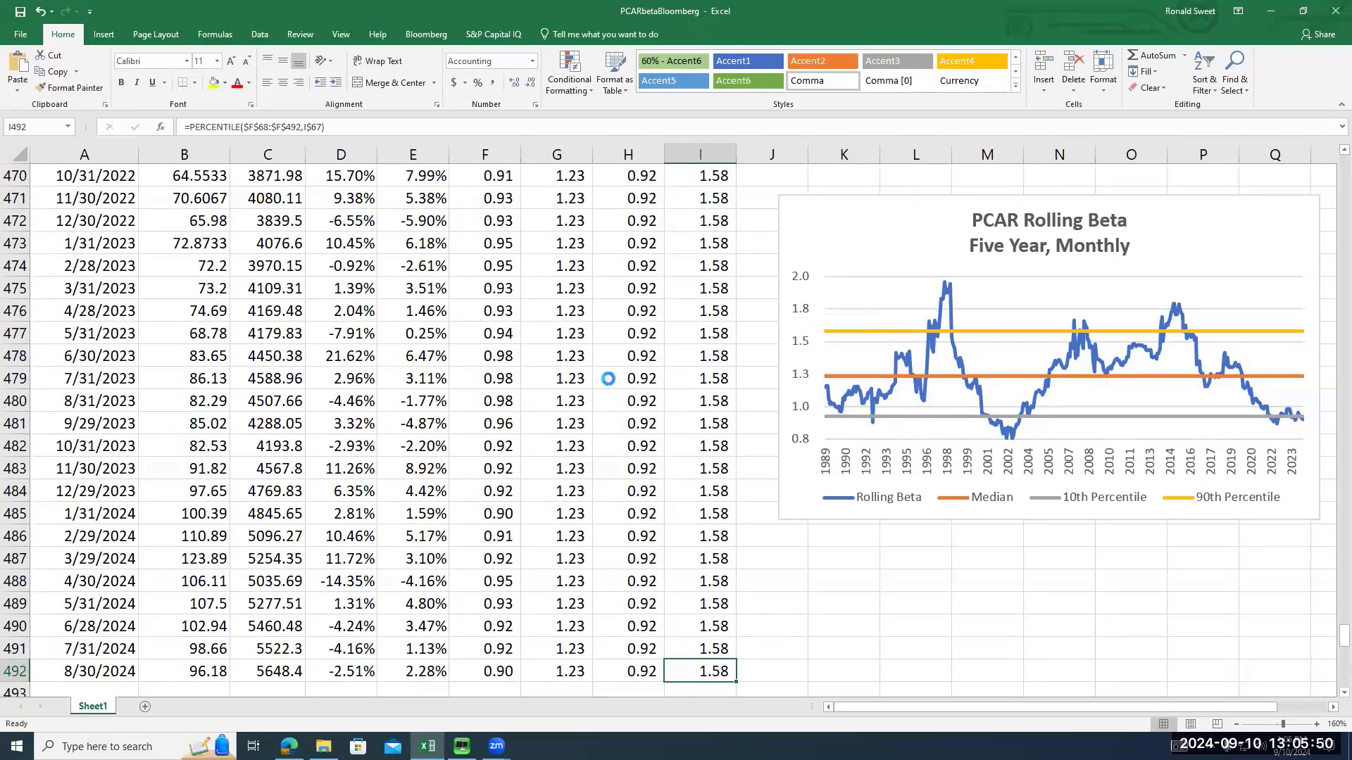
{"action": "scroll", "coordinate": [607, 379], "scroll_direction": "down", "scroll_amount": 6}
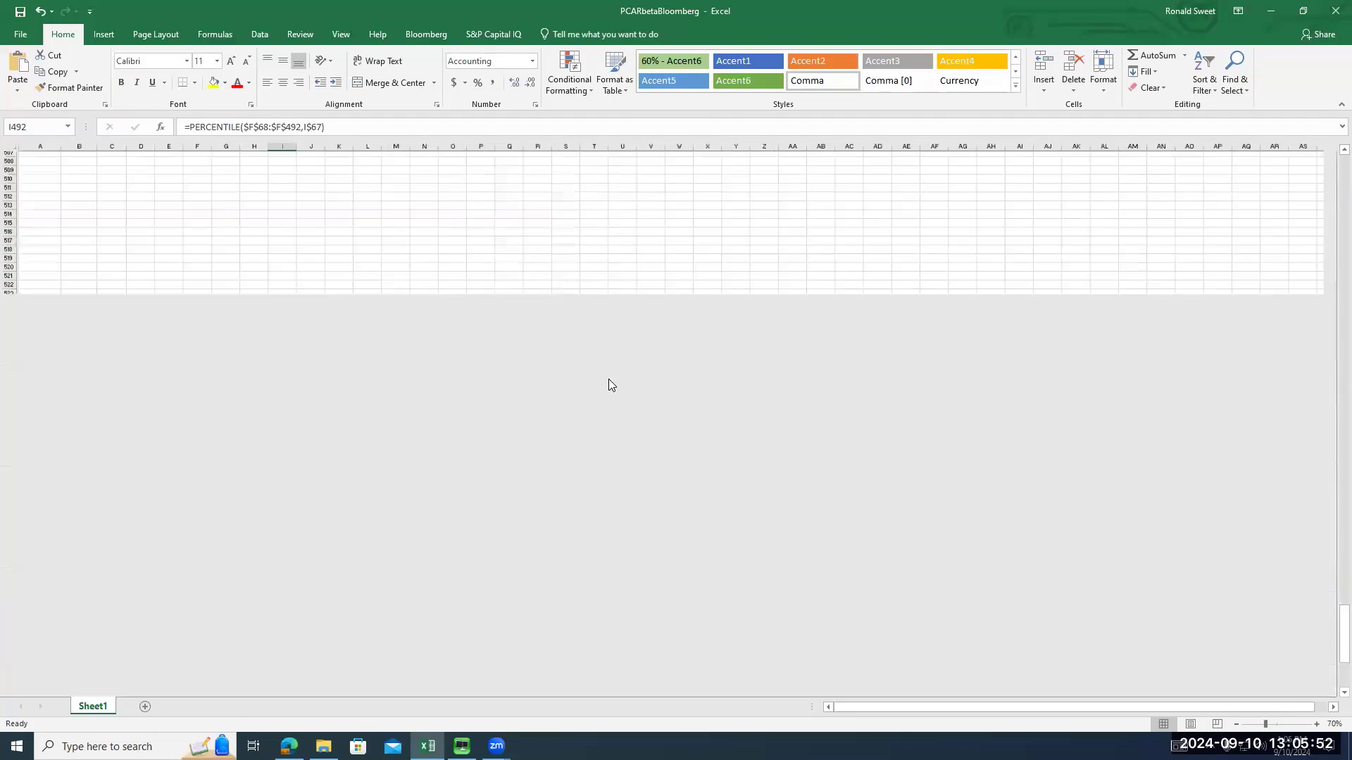
{"action": "scroll", "coordinate": [608, 378], "scroll_direction": "up", "scroll_amount": 5}
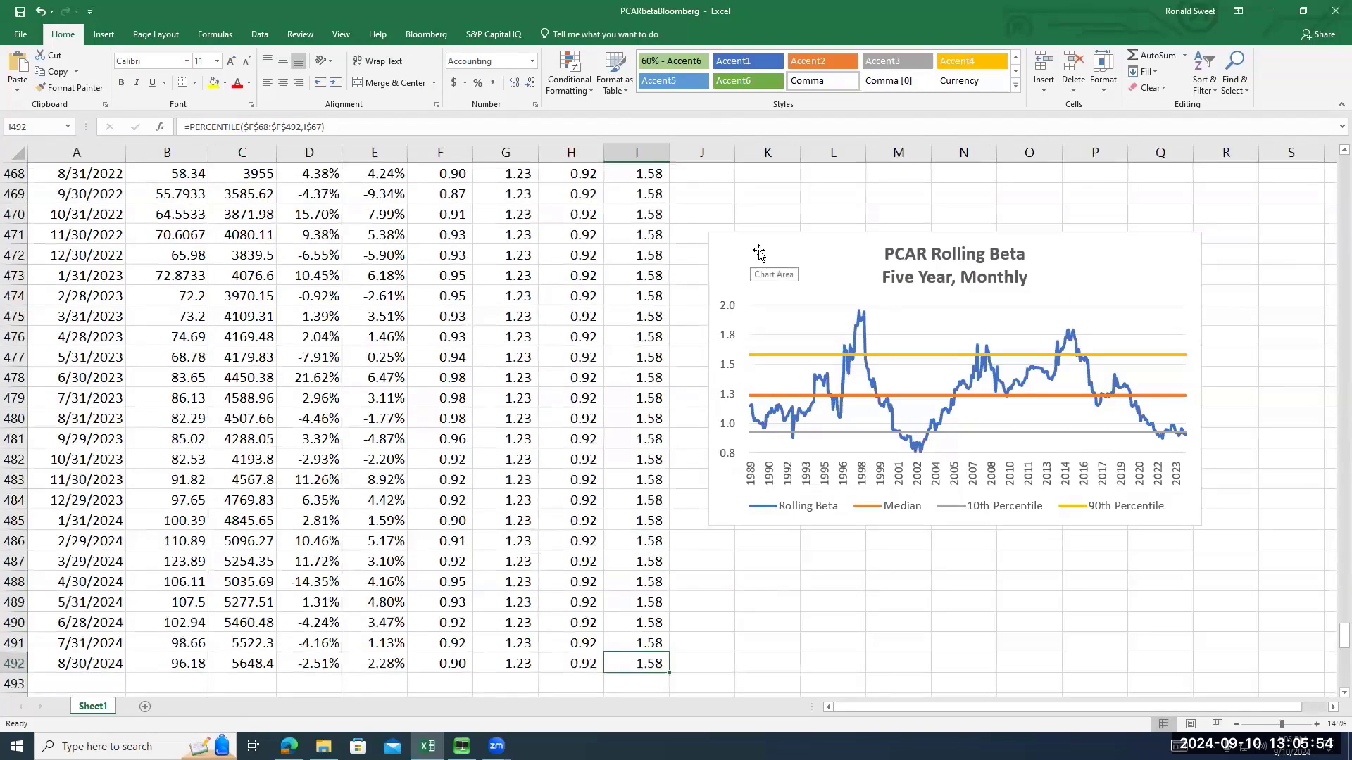
Move the PCAR rolling beta chart from the worksheet to a new sheet of its own
{"action": "right_click", "coordinate": [759, 253]}
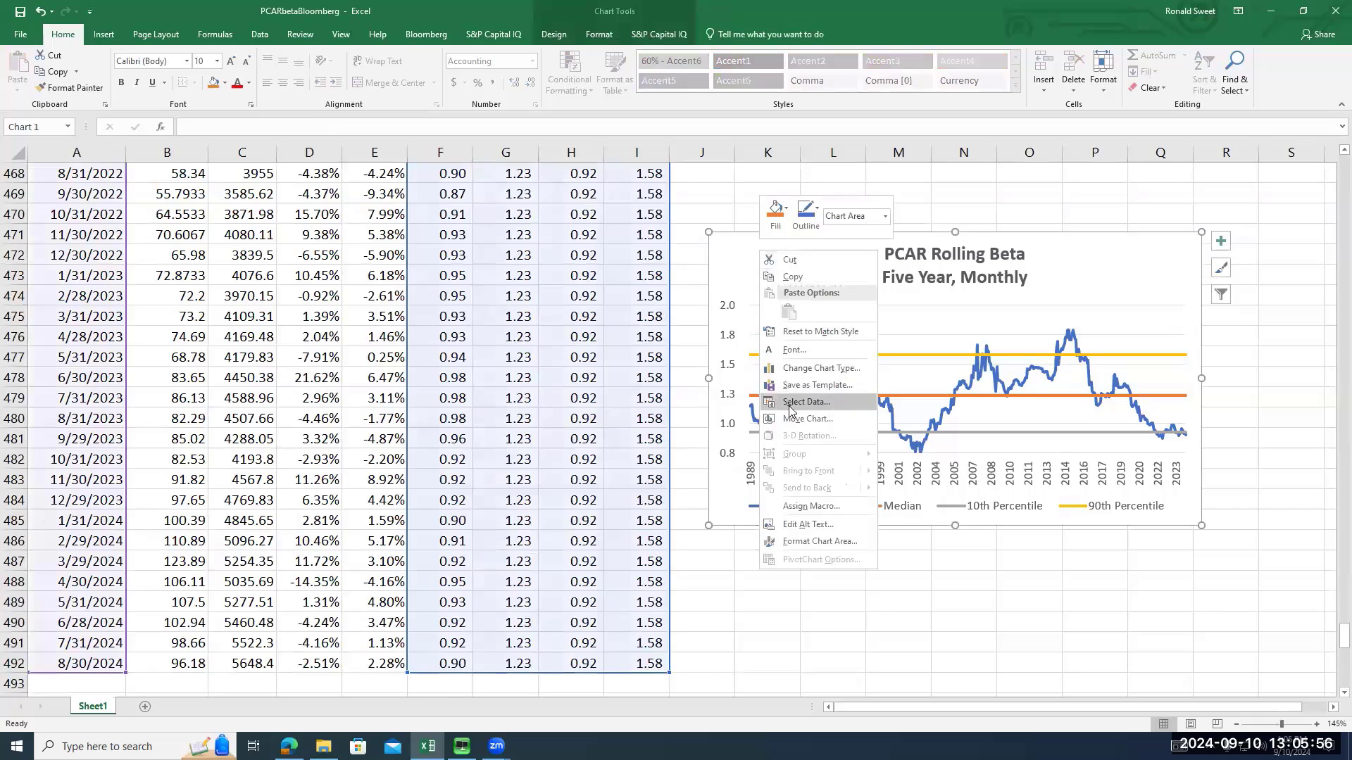
{"action": "left_click", "coordinate": [795, 419]}
{"action": "left_click", "coordinate": [699, 399]}
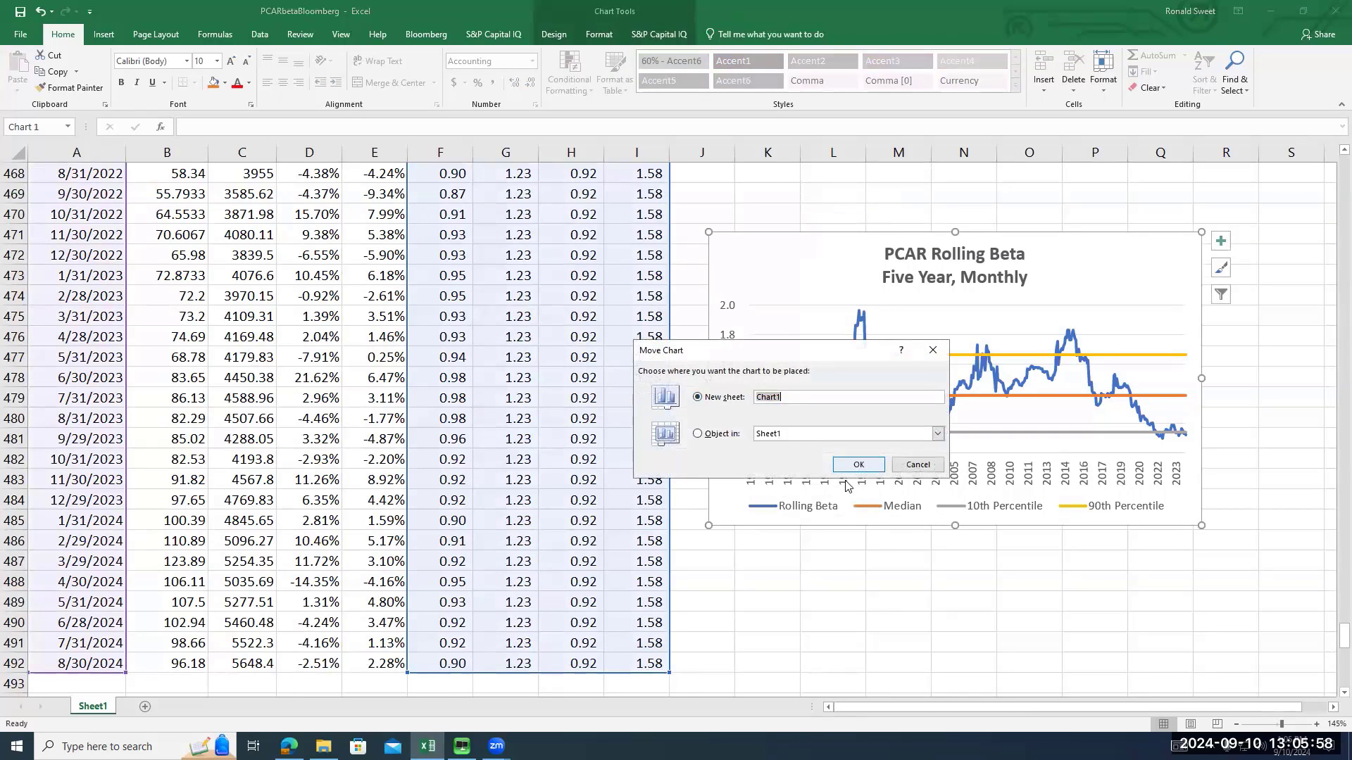
{"action": "left_click", "coordinate": [848, 466]}
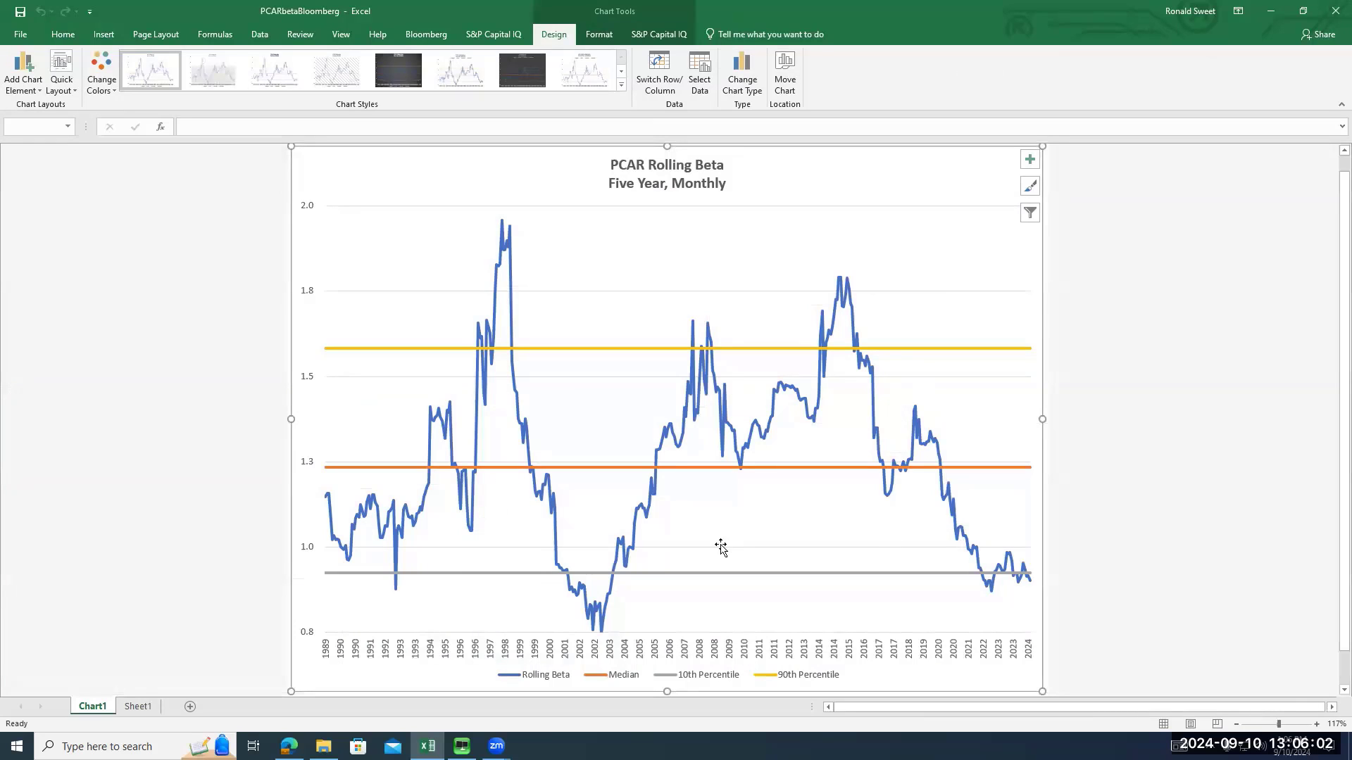
Examine the BDH formula in cell A8 of Sheet1, leaving it unchanged
{"action": "left_click", "coordinate": [138, 707]}
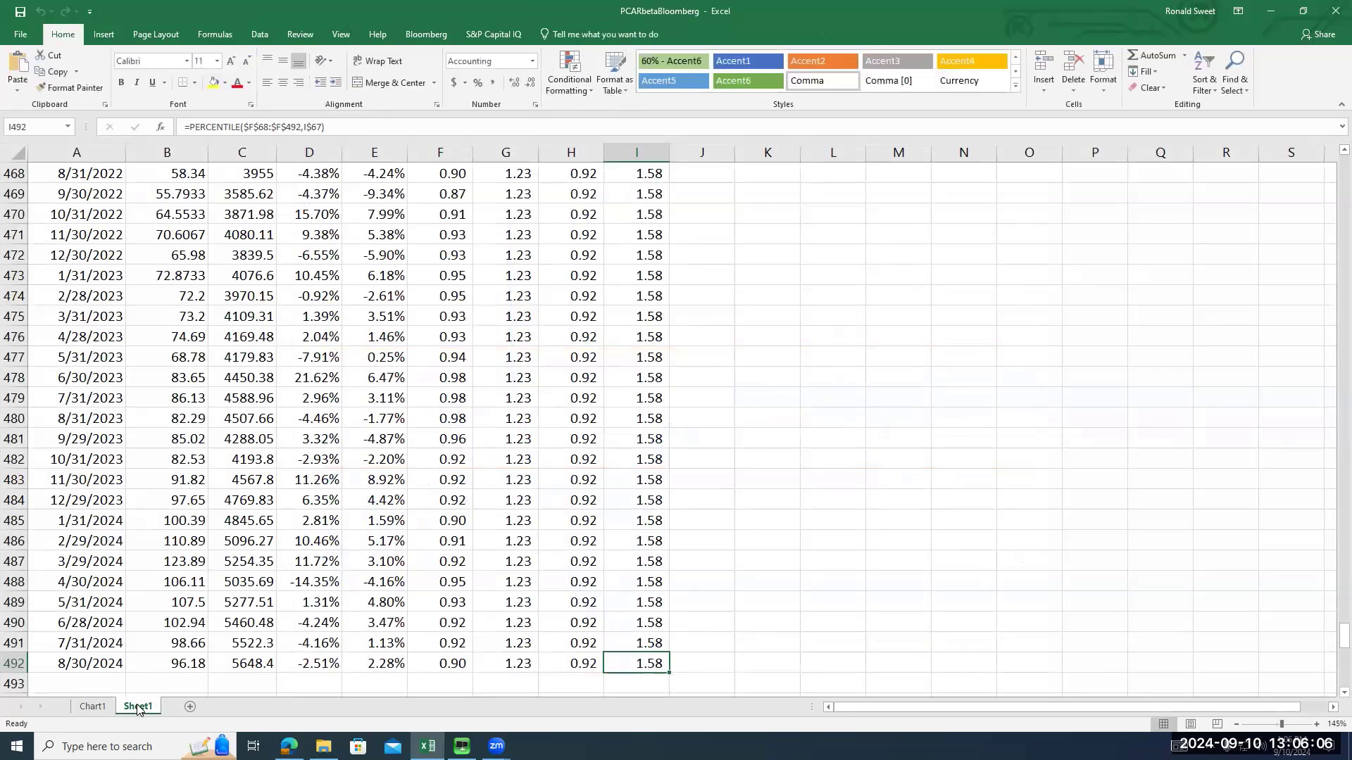
{"action": "left_click", "coordinate": [181, 596]}
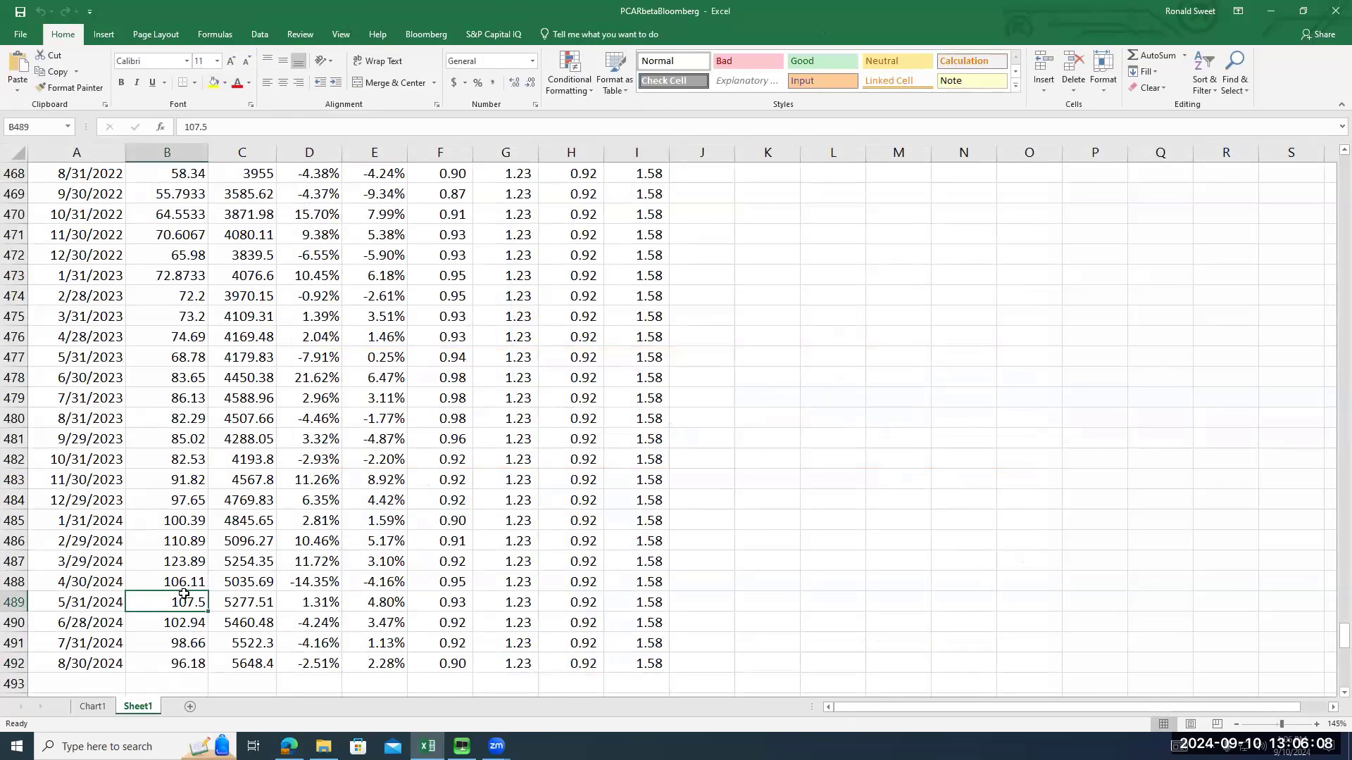
{"action": "key", "text": "ctrl+Home"}
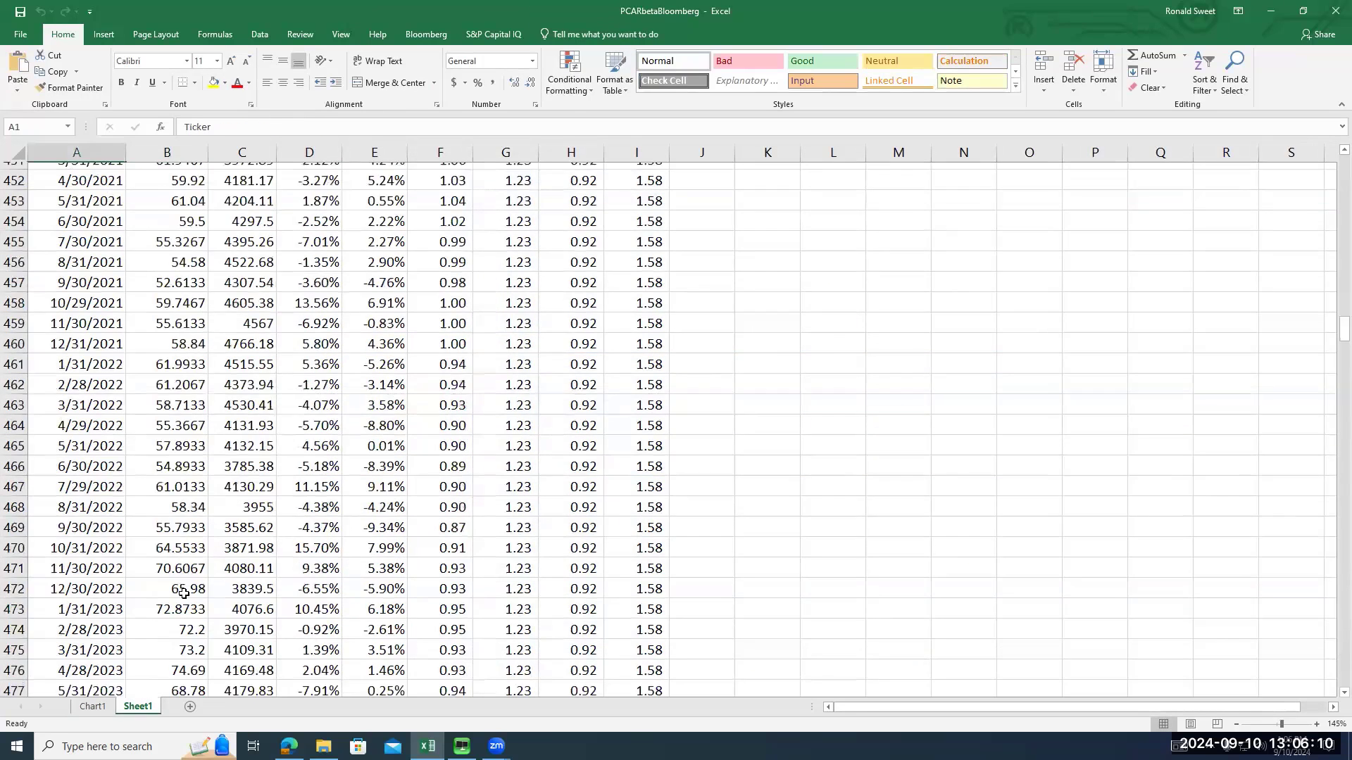
{"action": "key", "text": "Down"}
{"action": "key", "text": "Down"}
{"action": "key", "text": "Down"}
{"action": "key", "text": "Down"}
{"action": "key", "text": "Down"}
{"action": "key", "text": "Down"}
{"action": "key", "text": "Down"}
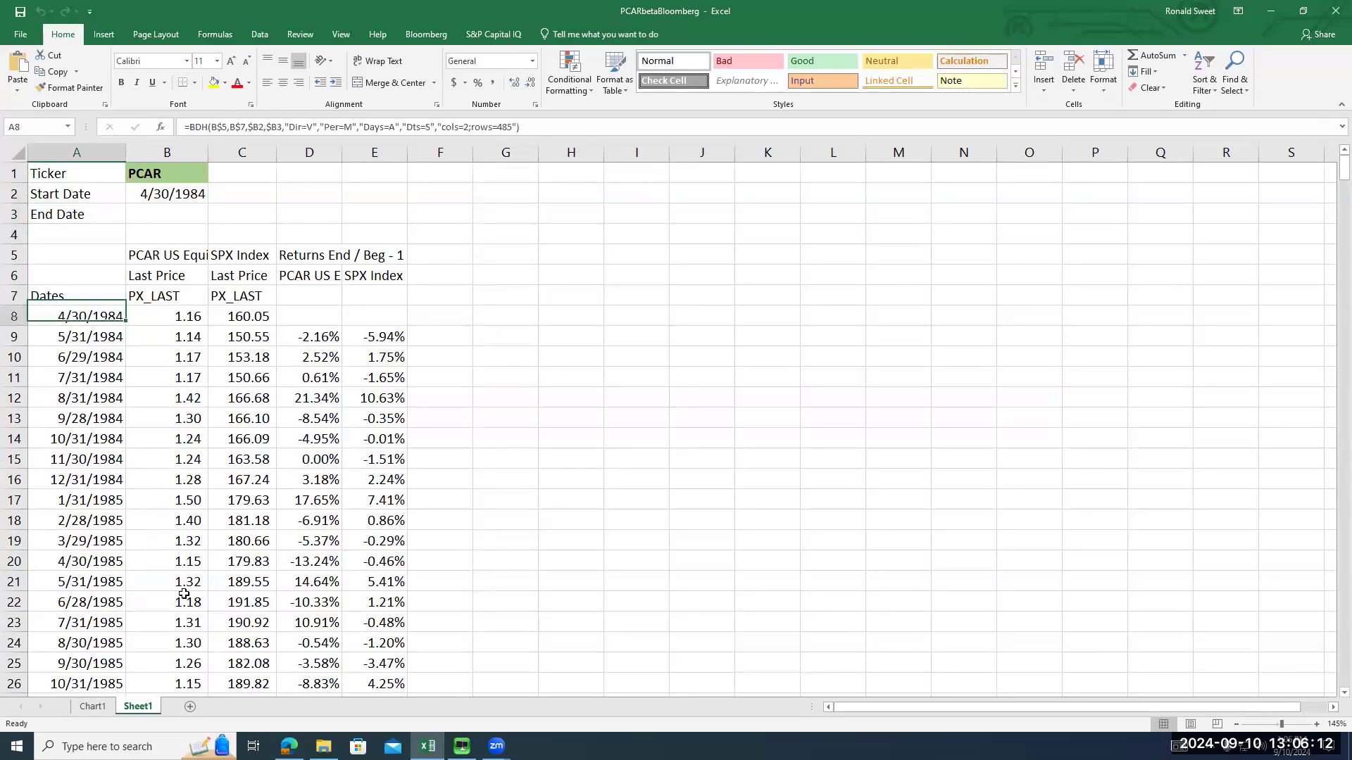
{"action": "key", "text": "Right"}
{"action": "key", "text": "Right"}
{"action": "key", "text": "Left"}
{"action": "key", "text": "Left"}
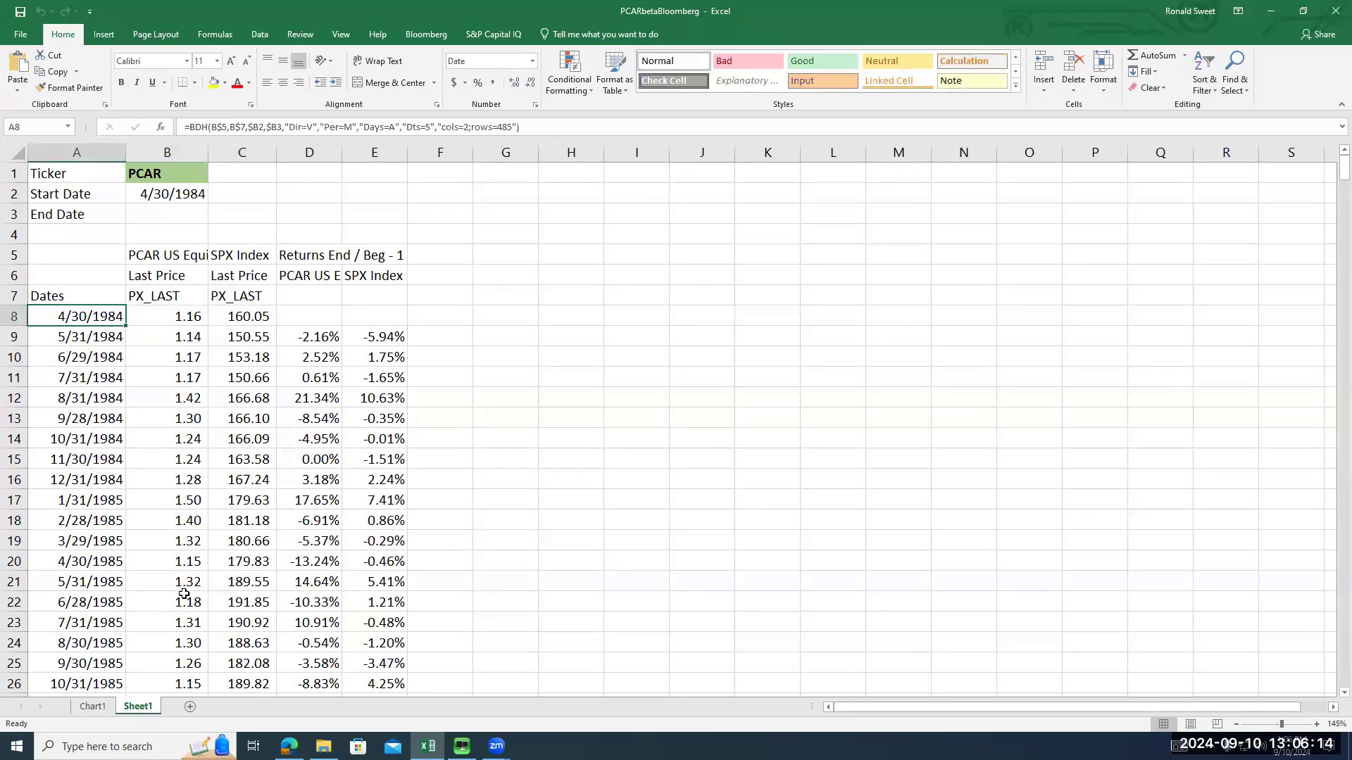
{"action": "left_click", "coordinate": [576, 131]}
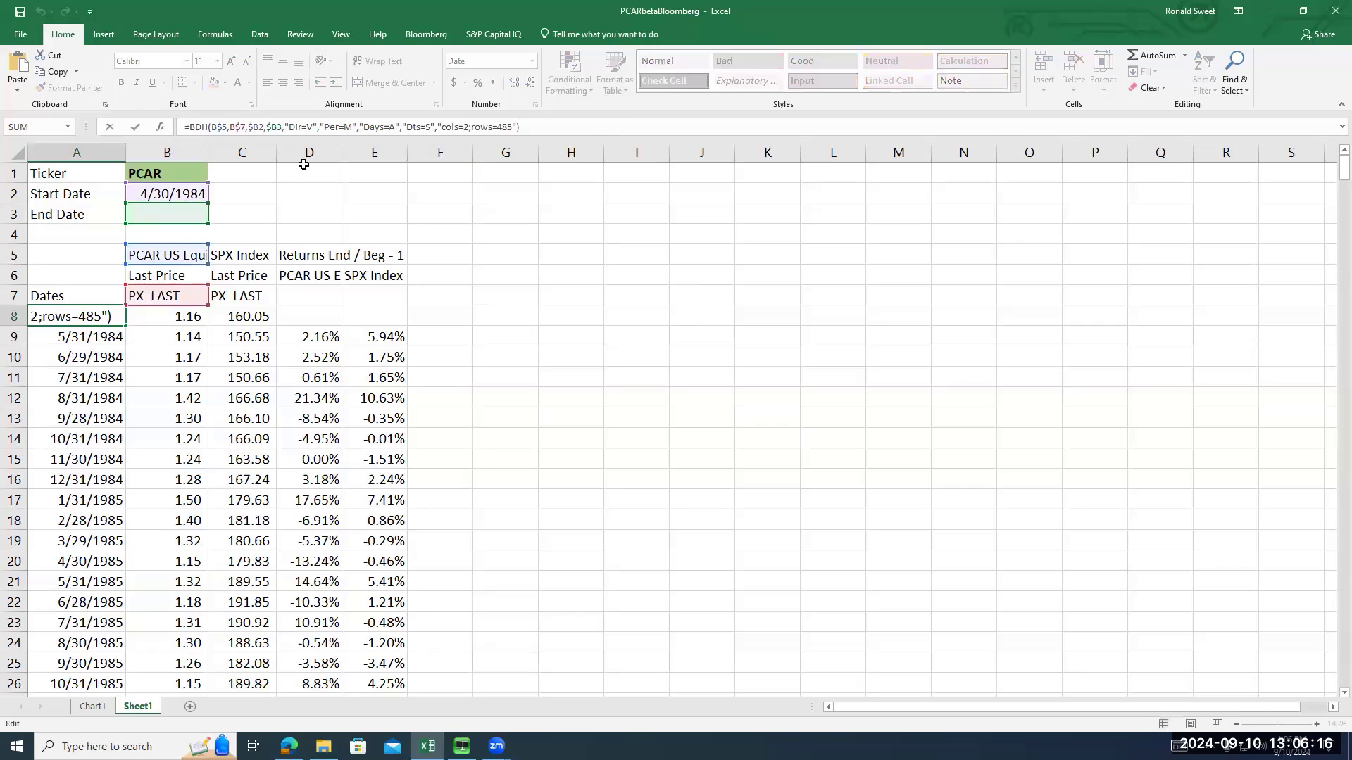
{"action": "double_click", "coordinate": [199, 127]}
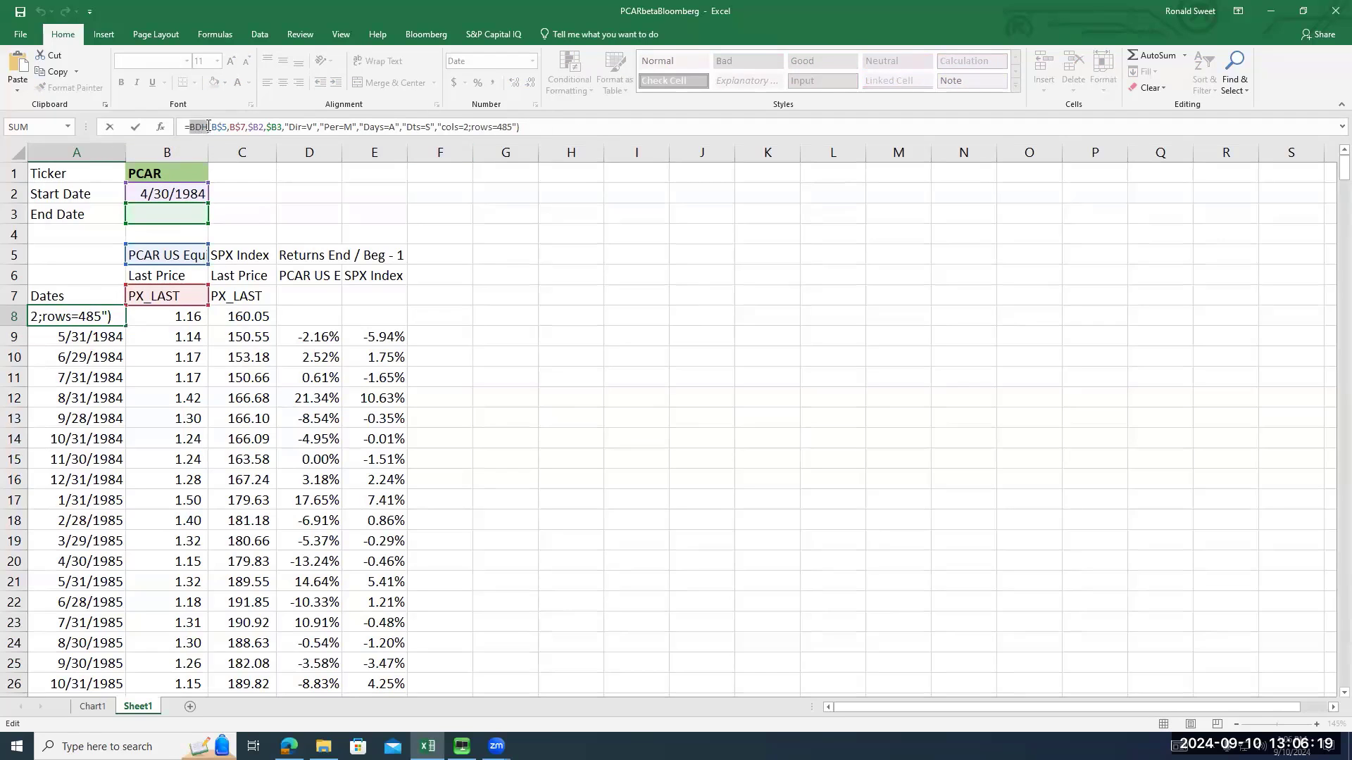
{"action": "left_click", "coordinate": [501, 251]}
{"action": "key", "text": "Escape"}
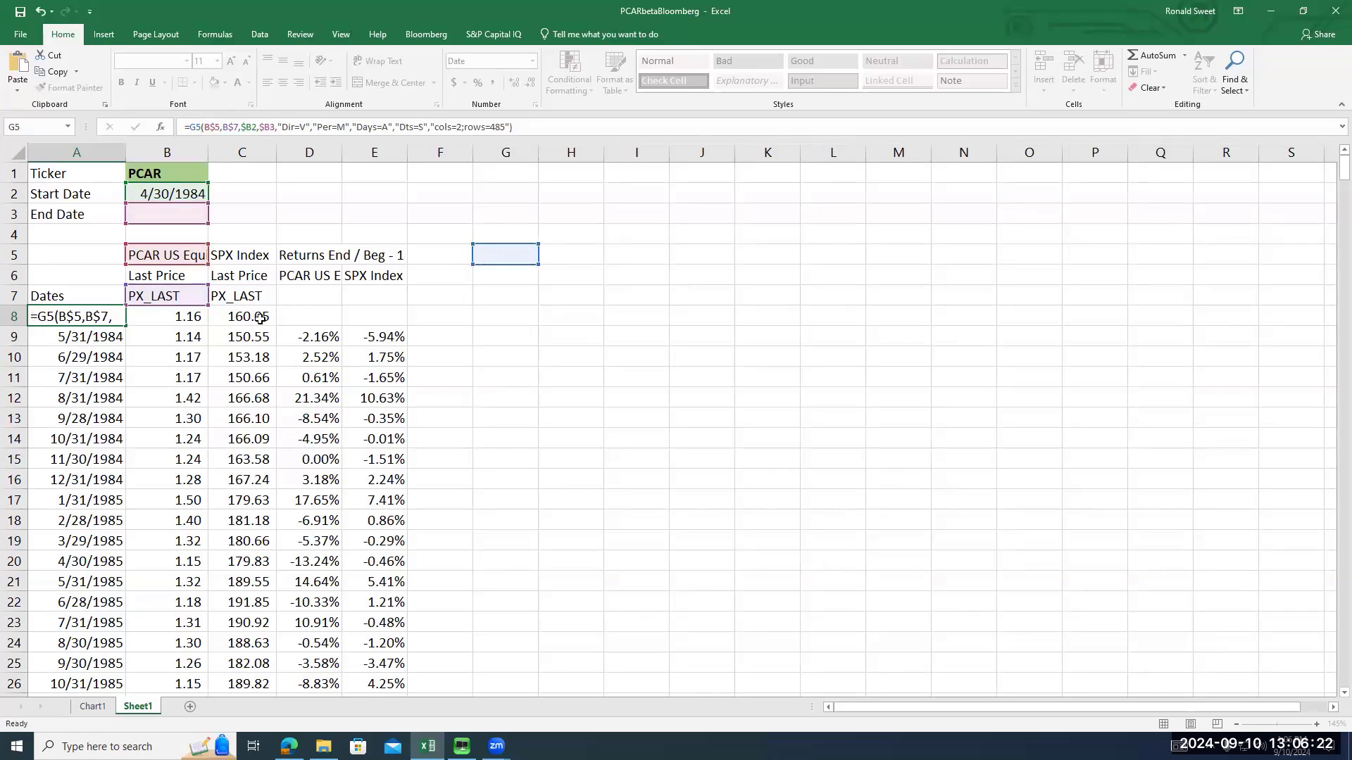
Examine the BDH formula in C8 for the SPX Index prices and compare the contents of A8 through C8
{"action": "left_click", "coordinate": [251, 315]}
{"action": "double_click", "coordinate": [256, 315]}
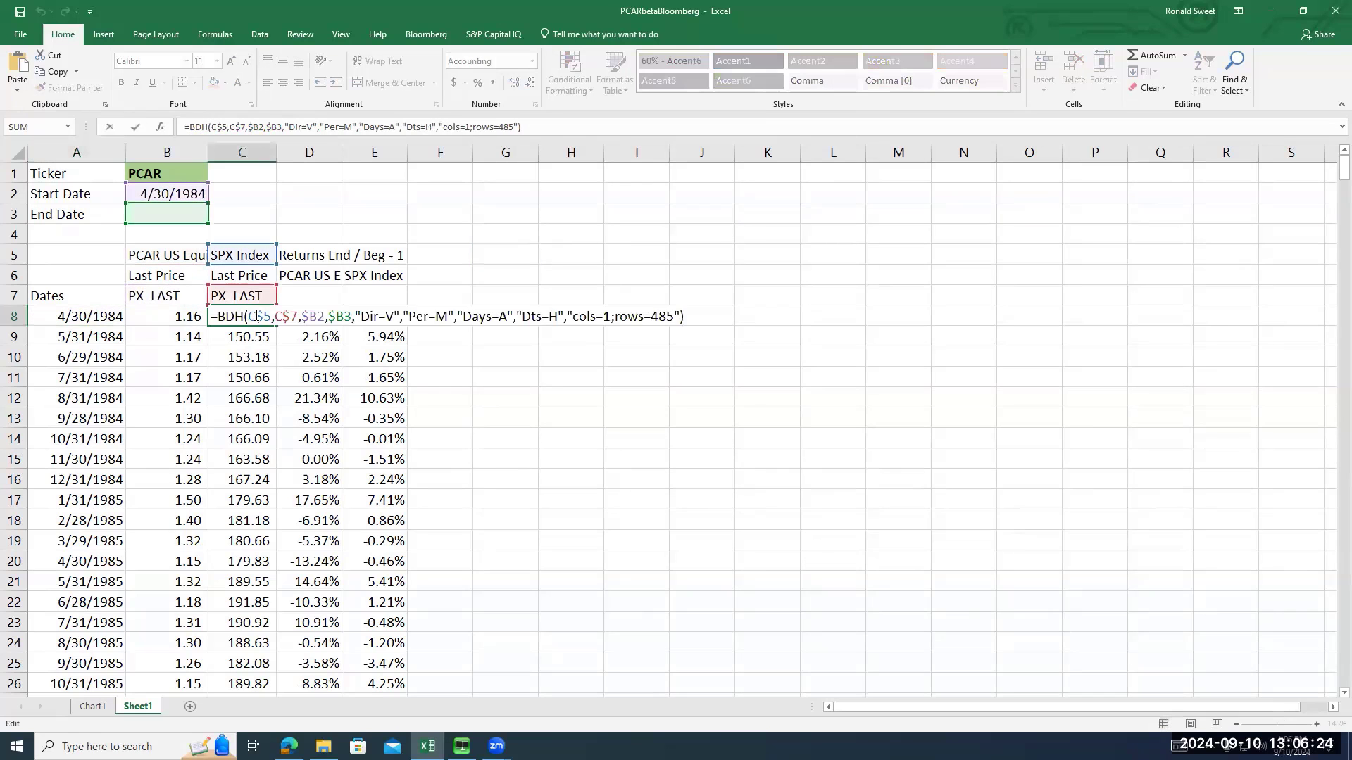
{"action": "key", "text": "Escape"}
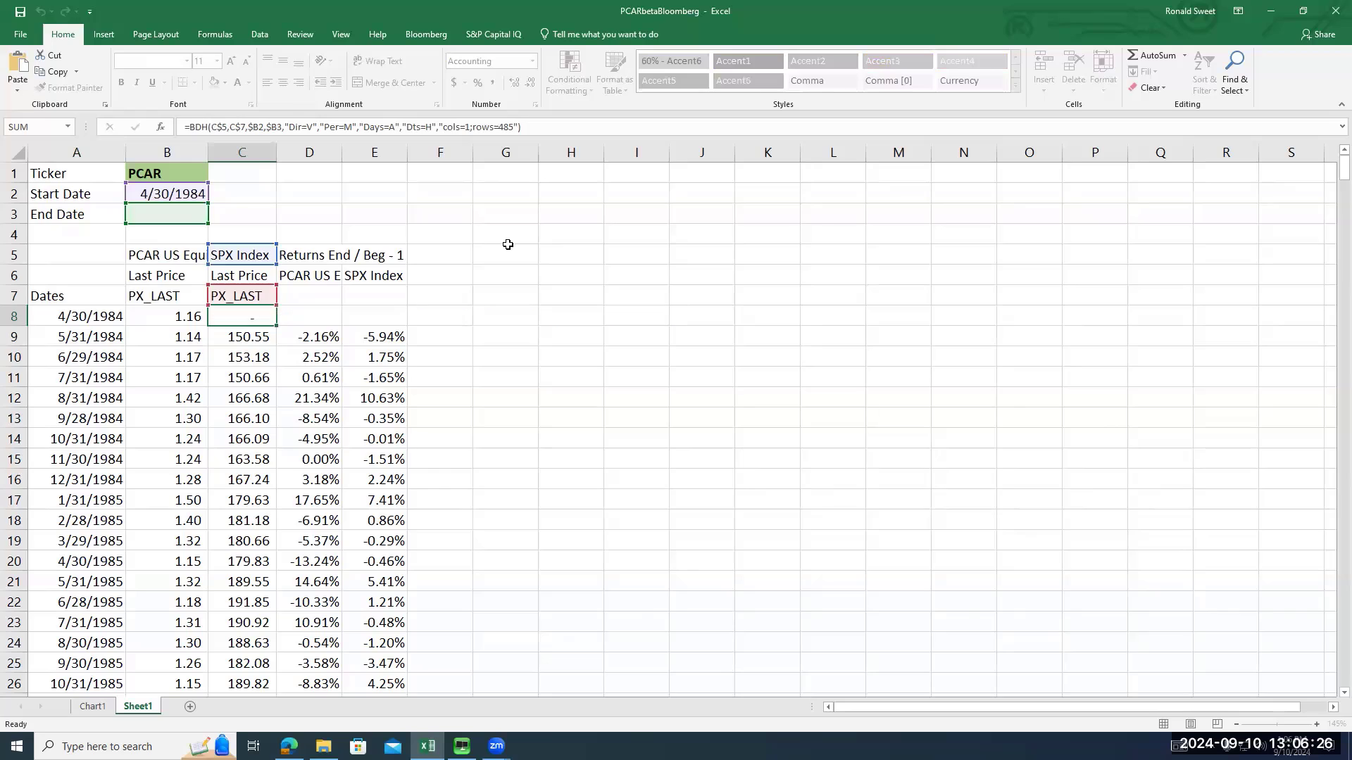
{"action": "key", "text": "Left"}
{"action": "key", "text": "Left"}
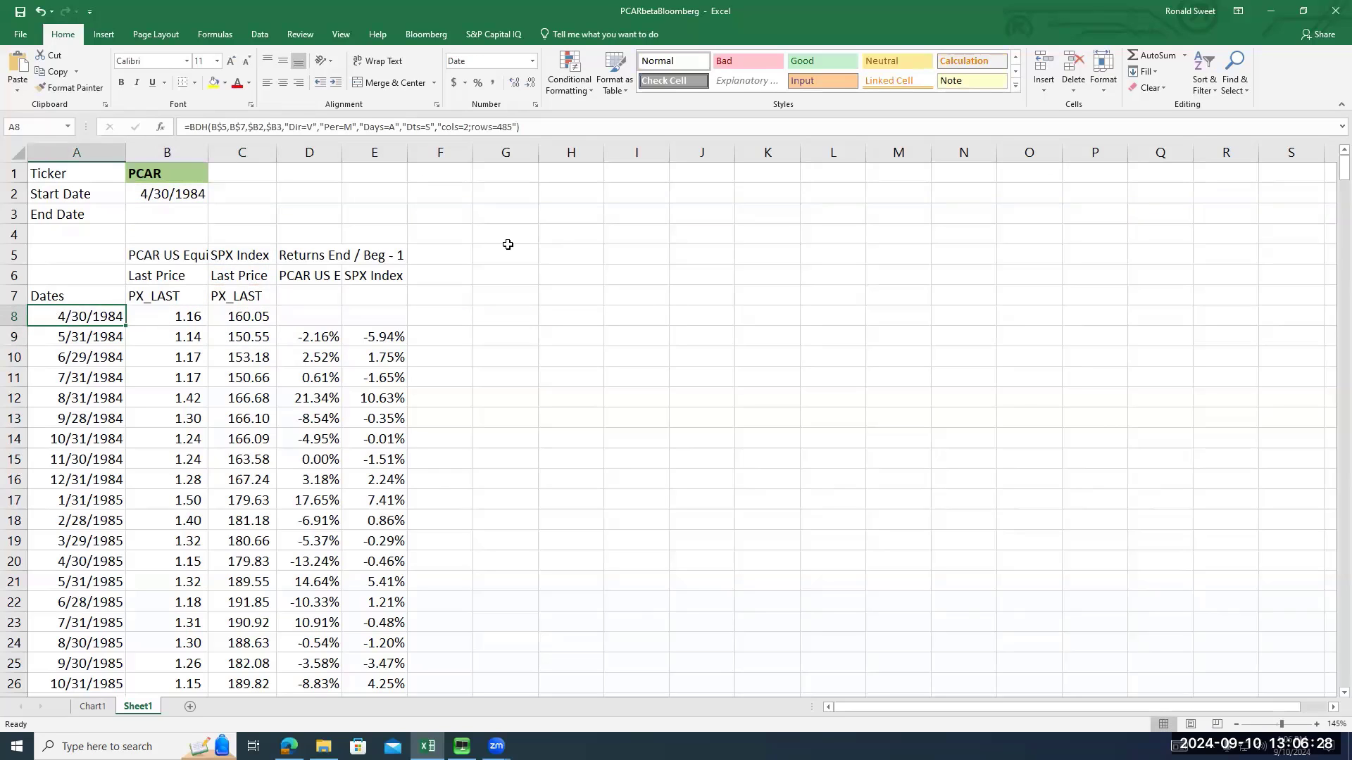
{"action": "key", "text": "Right"}
{"action": "key", "text": "Right"}
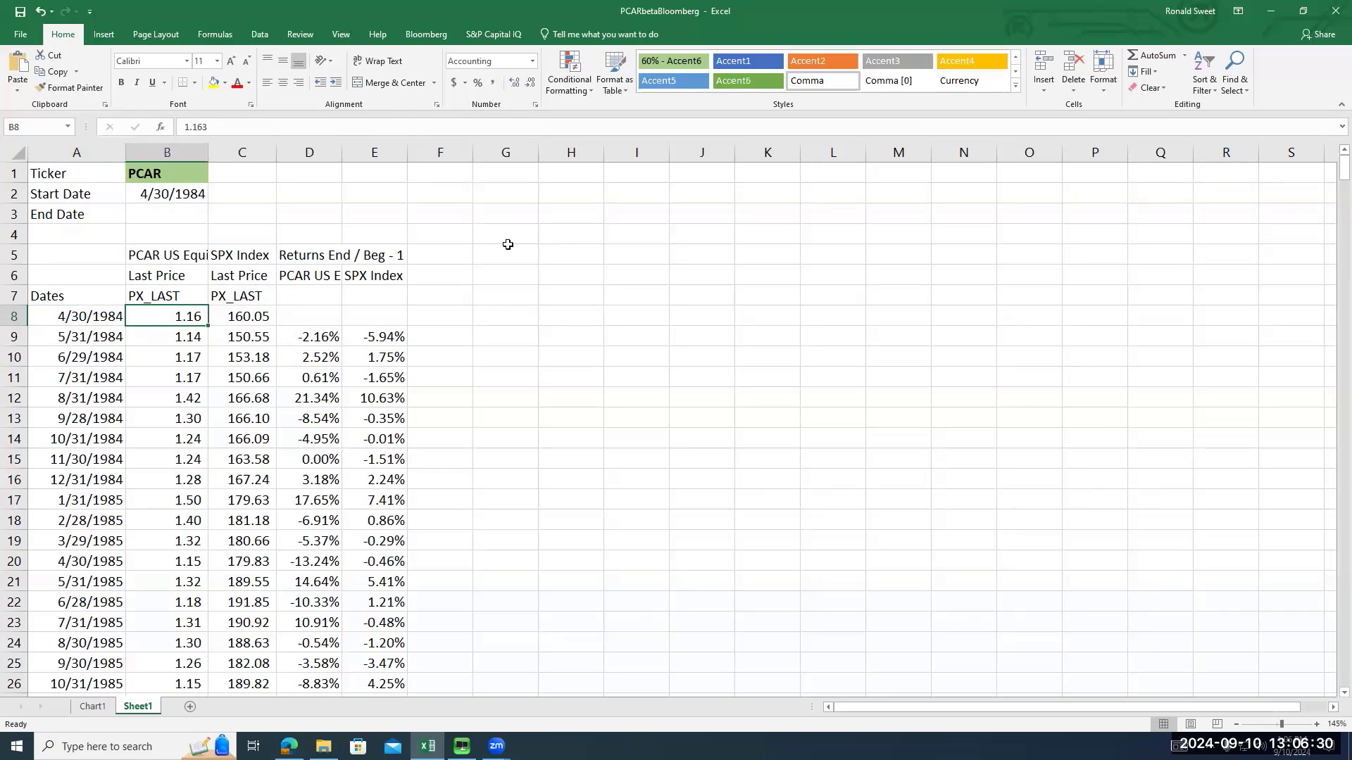
{"action": "key", "text": "Left"}
{"action": "key", "text": "Left"}
{"action": "key", "text": "Right"}
{"action": "key", "text": "Right"}
{"action": "key", "text": "Left"}
{"action": "key", "text": "Left"}
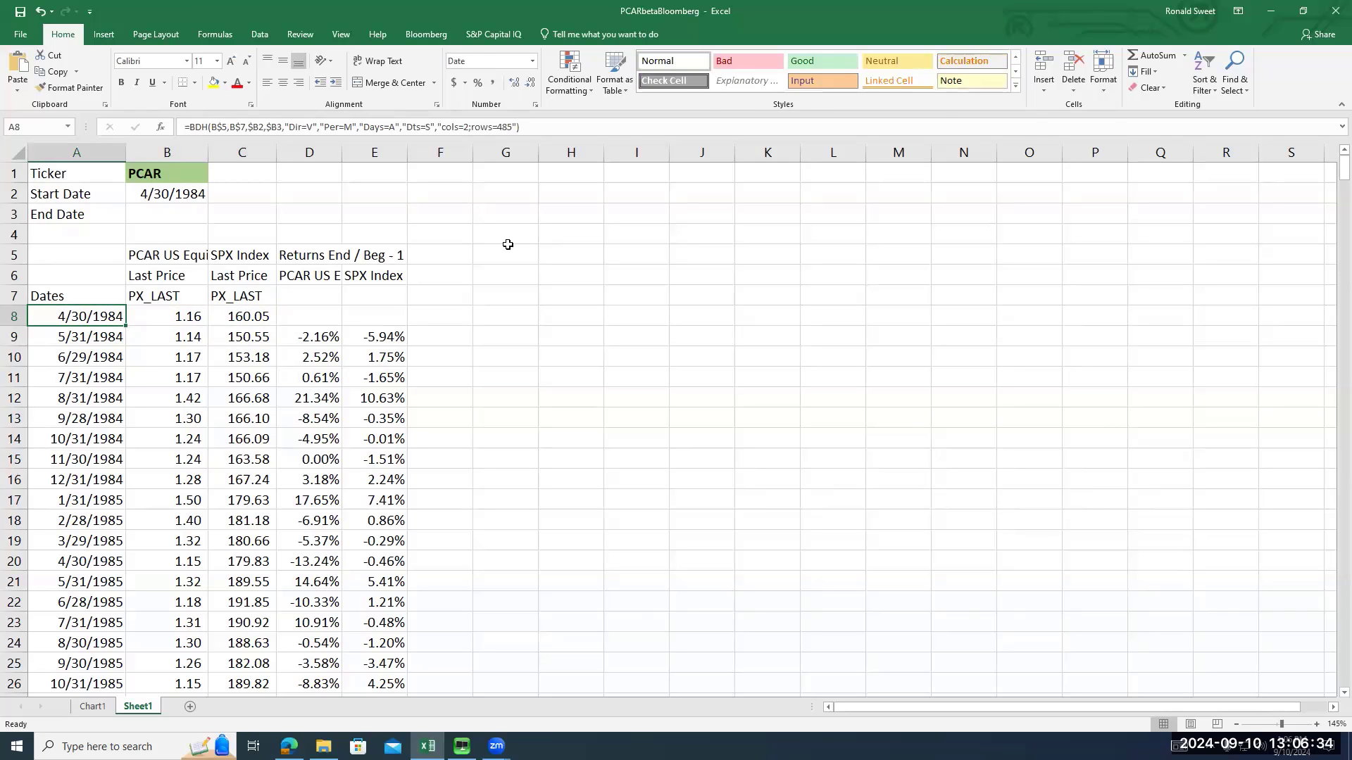
Replace the Bloomberg formulas in A8:C492 with their static values, pasting over the same range, and check cells A8 and B8
{"action": "key", "text": "ctrl+shift+Down"}
{"action": "key", "text": "shift+Right"}
{"action": "key", "text": "shift+Right"}
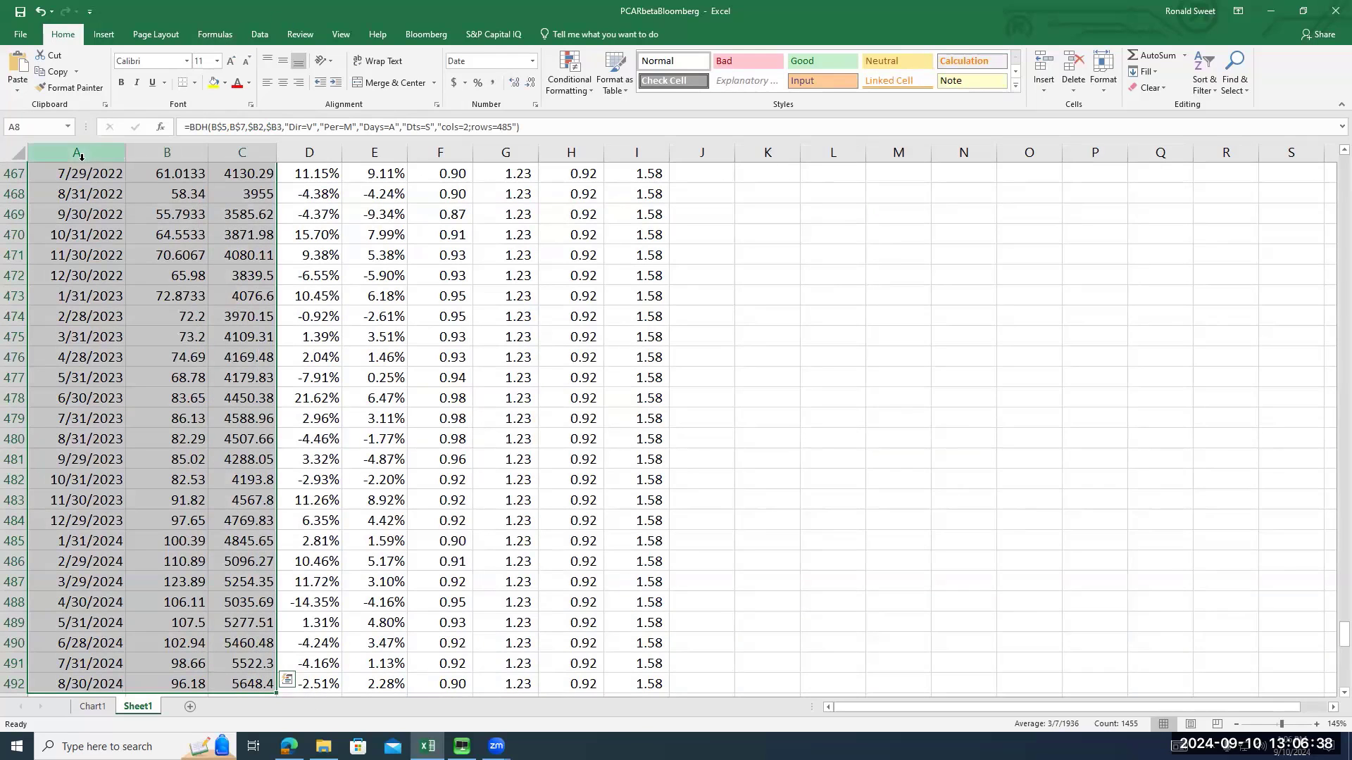
{"action": "scroll", "coordinate": [180, 277], "scroll_direction": "up", "scroll_amount": 4}
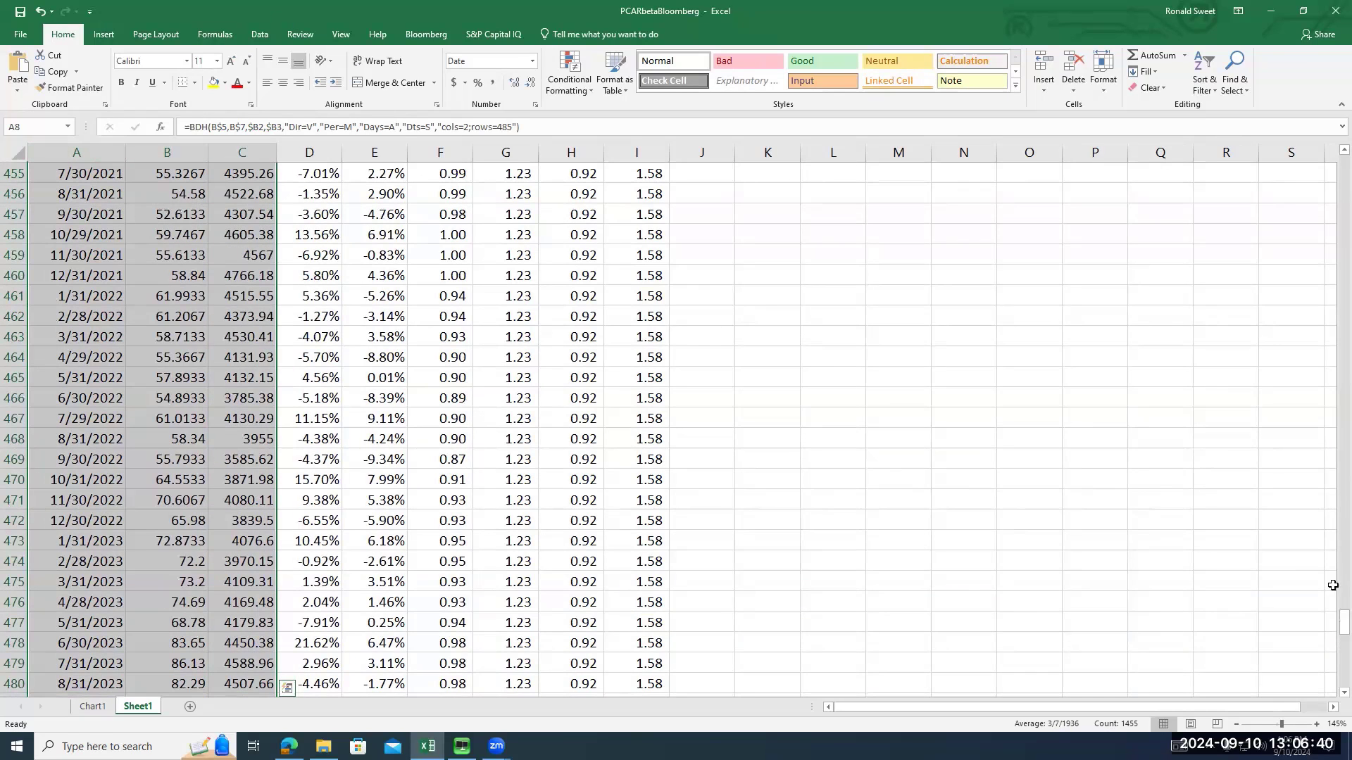
{"action": "left_click_drag", "start_coordinate": [1333, 611], "coordinate": [1332, 159]}
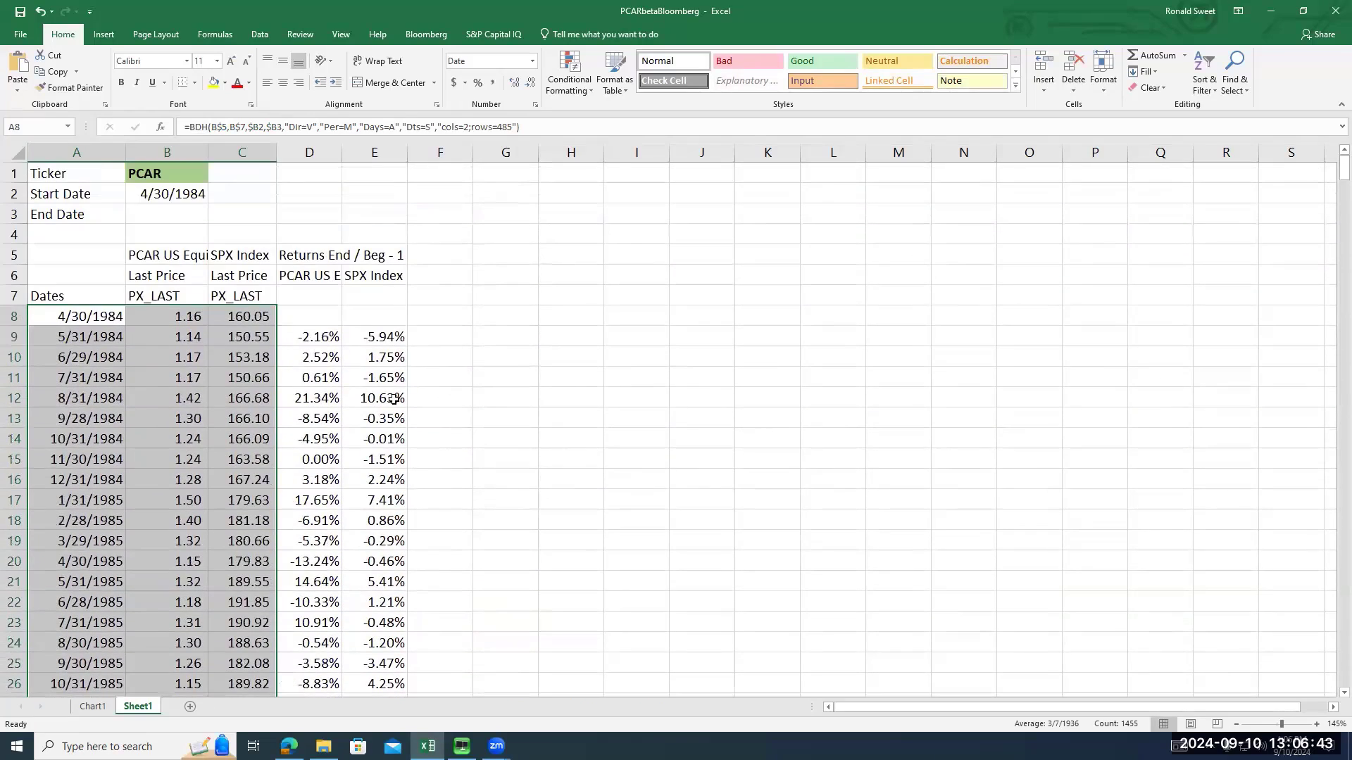
{"action": "right_click", "coordinate": [99, 316]}
{"action": "left_click", "coordinate": [123, 342]}
{"action": "right_click", "coordinate": [96, 319]}
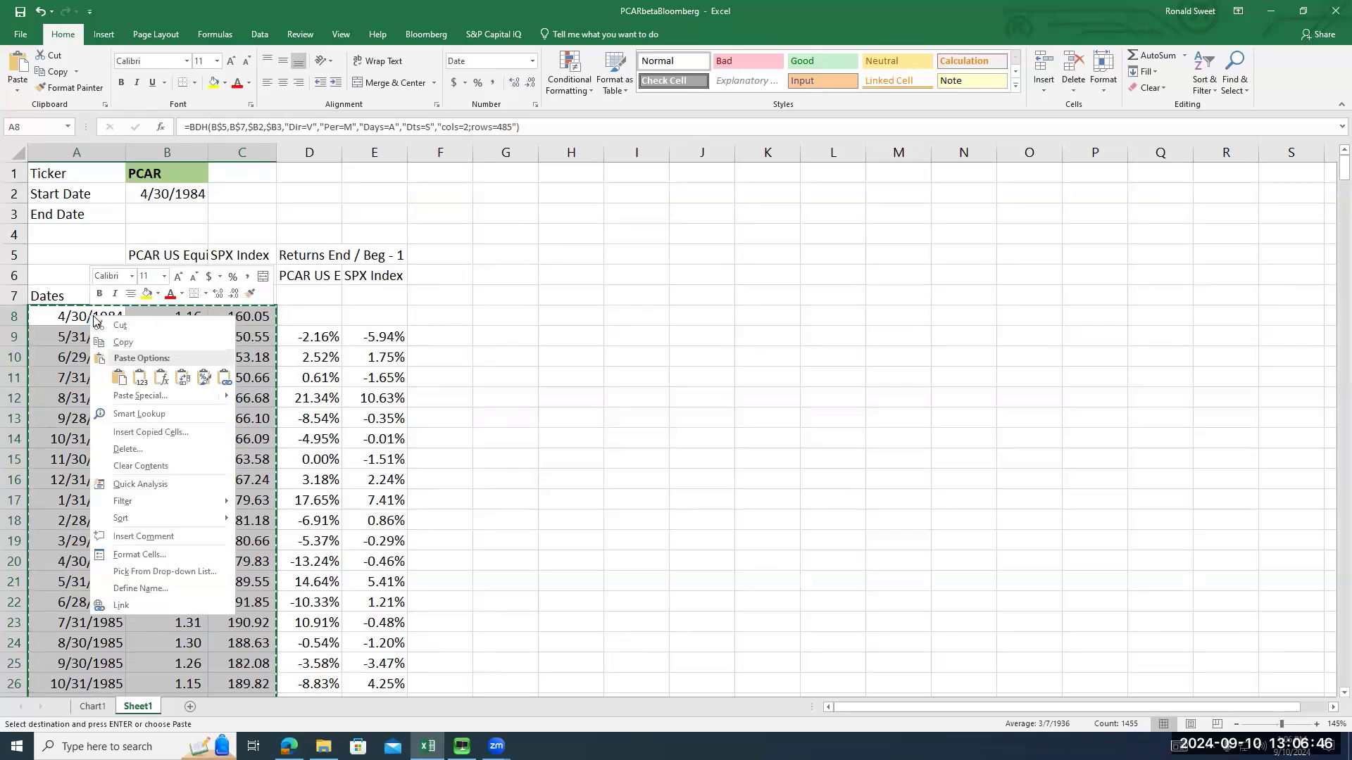
{"action": "left_click", "coordinate": [140, 378]}
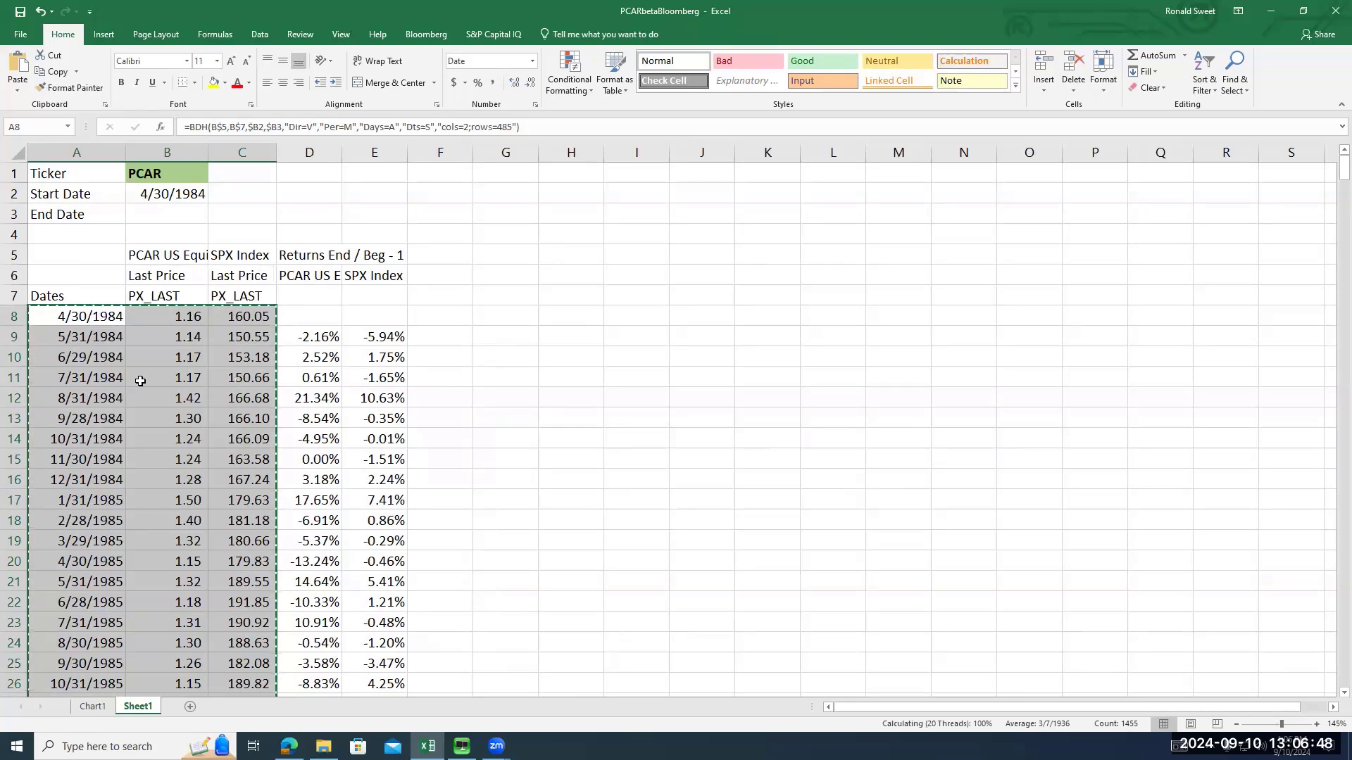
{"action": "left_click", "coordinate": [106, 318]}
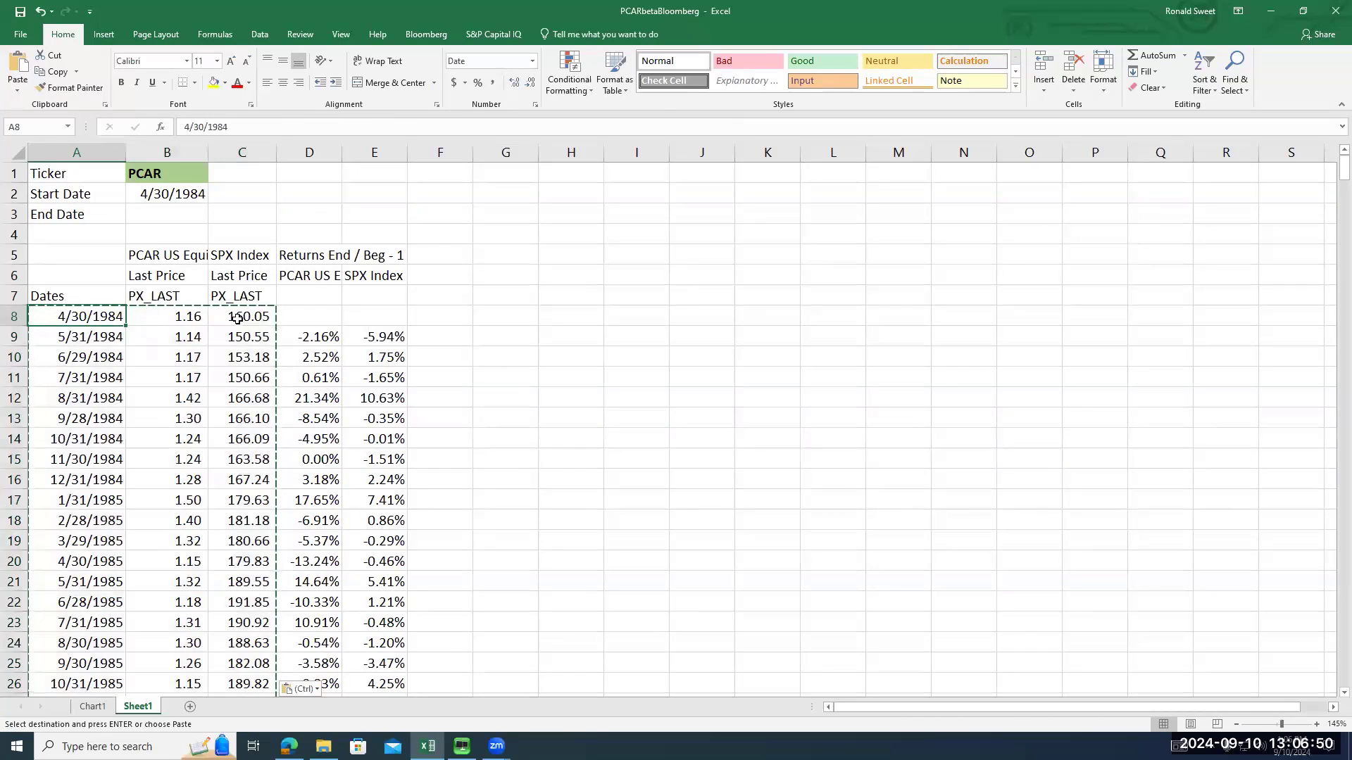
{"action": "left_click", "coordinate": [194, 318]}
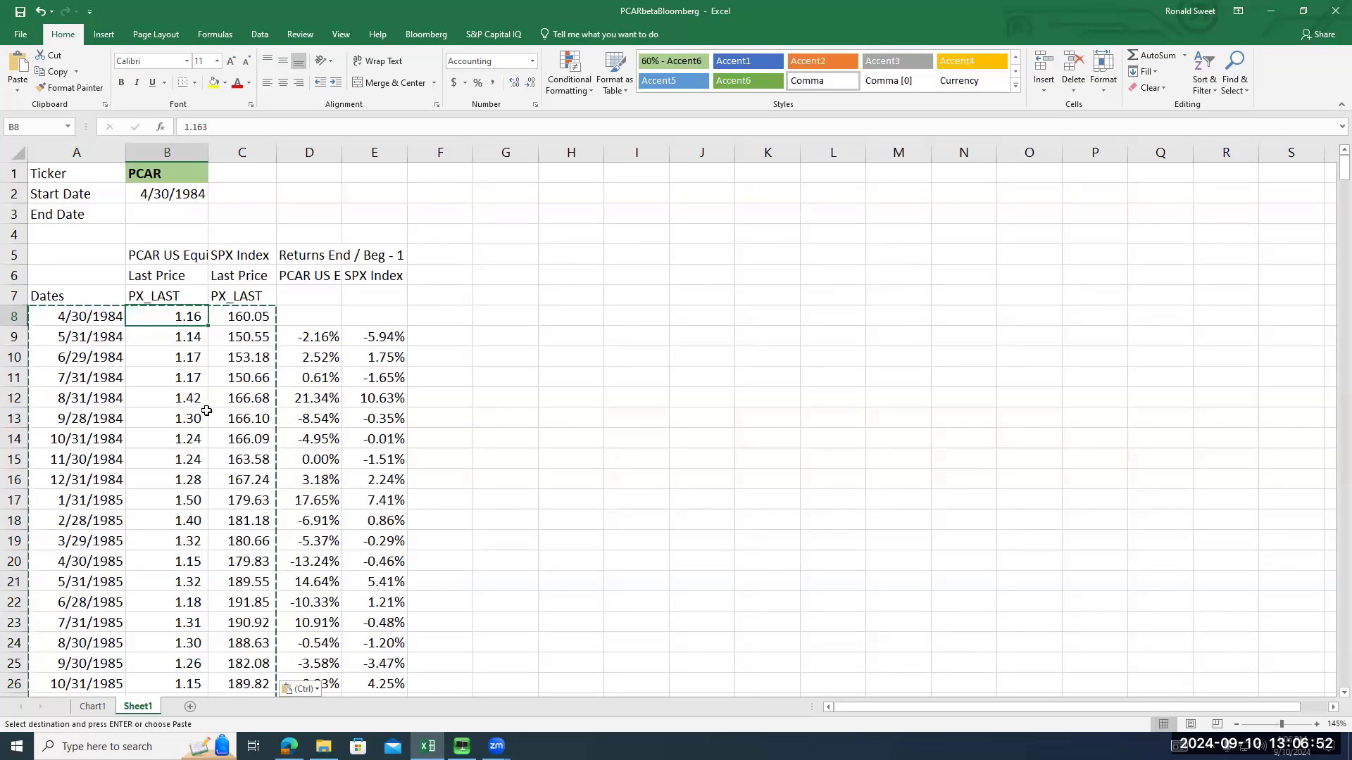
Return to the Chart1 sheet and review the rolling beta line against its median and percentile lines
{"action": "left_click", "coordinate": [92, 706]}
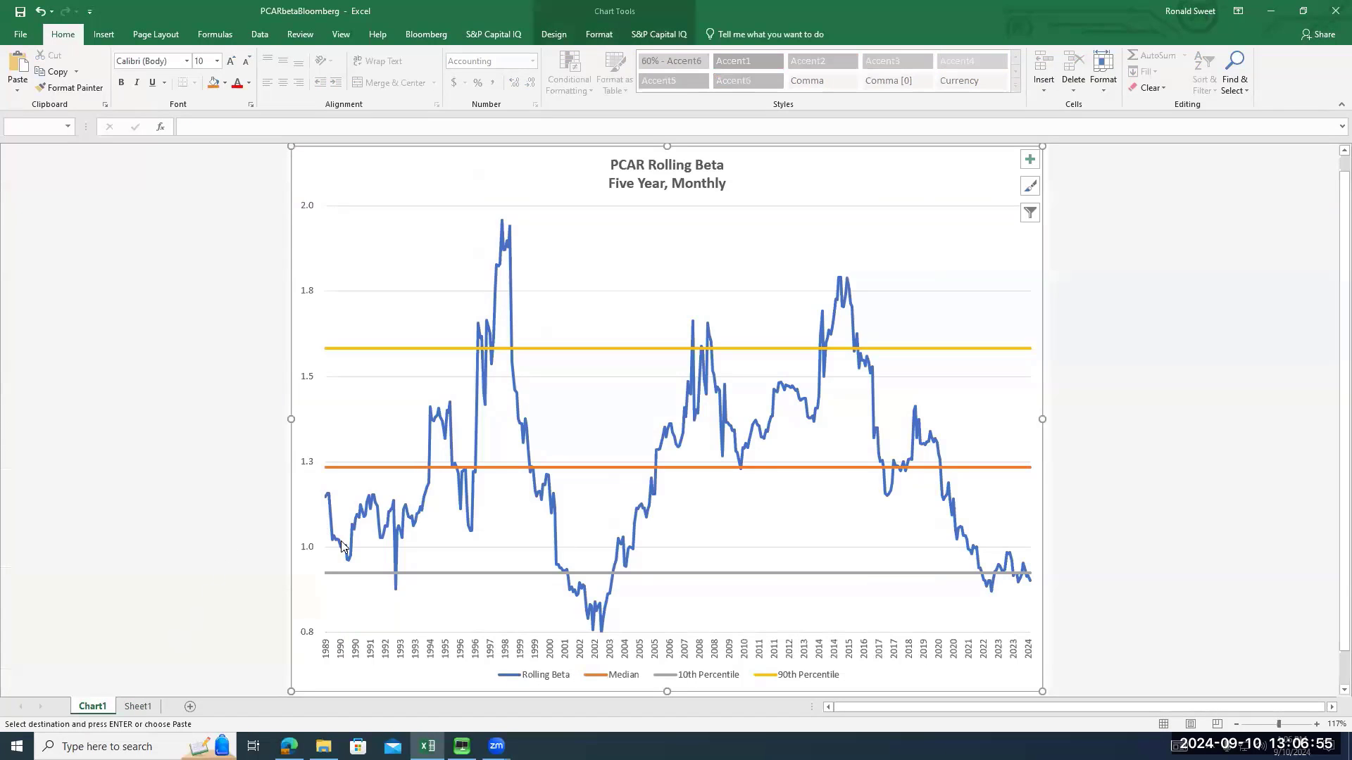
{"action": "left_click", "coordinate": [140, 708]}
{"action": "left_click", "coordinate": [106, 709]}
{"action": "mouse_move", "coordinate": [1029, 580]}
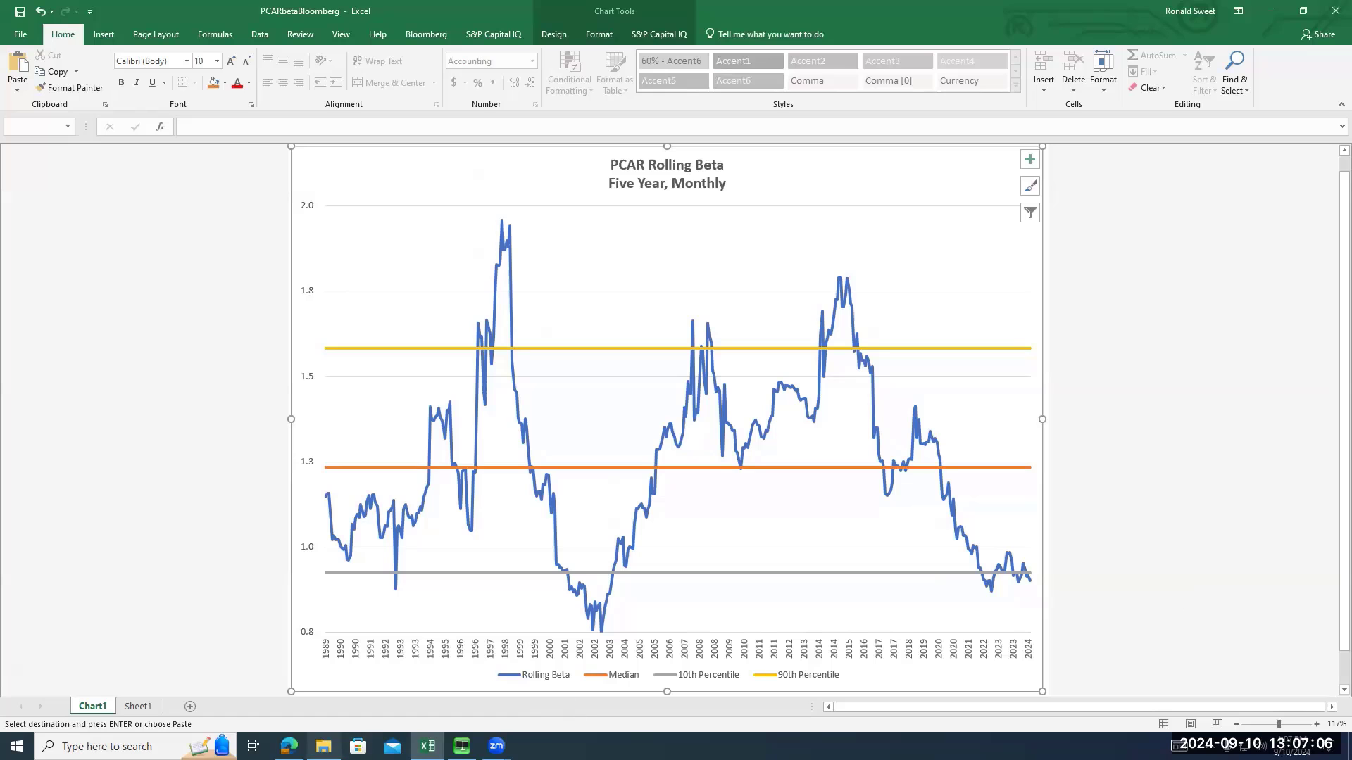
Switch to the Yahoo Finance page in the browser, look up the PCAR quote for PACCAR Inc, and examine its Beta (5Y Monthly)
{"action": "left_click", "coordinate": [290, 747]}
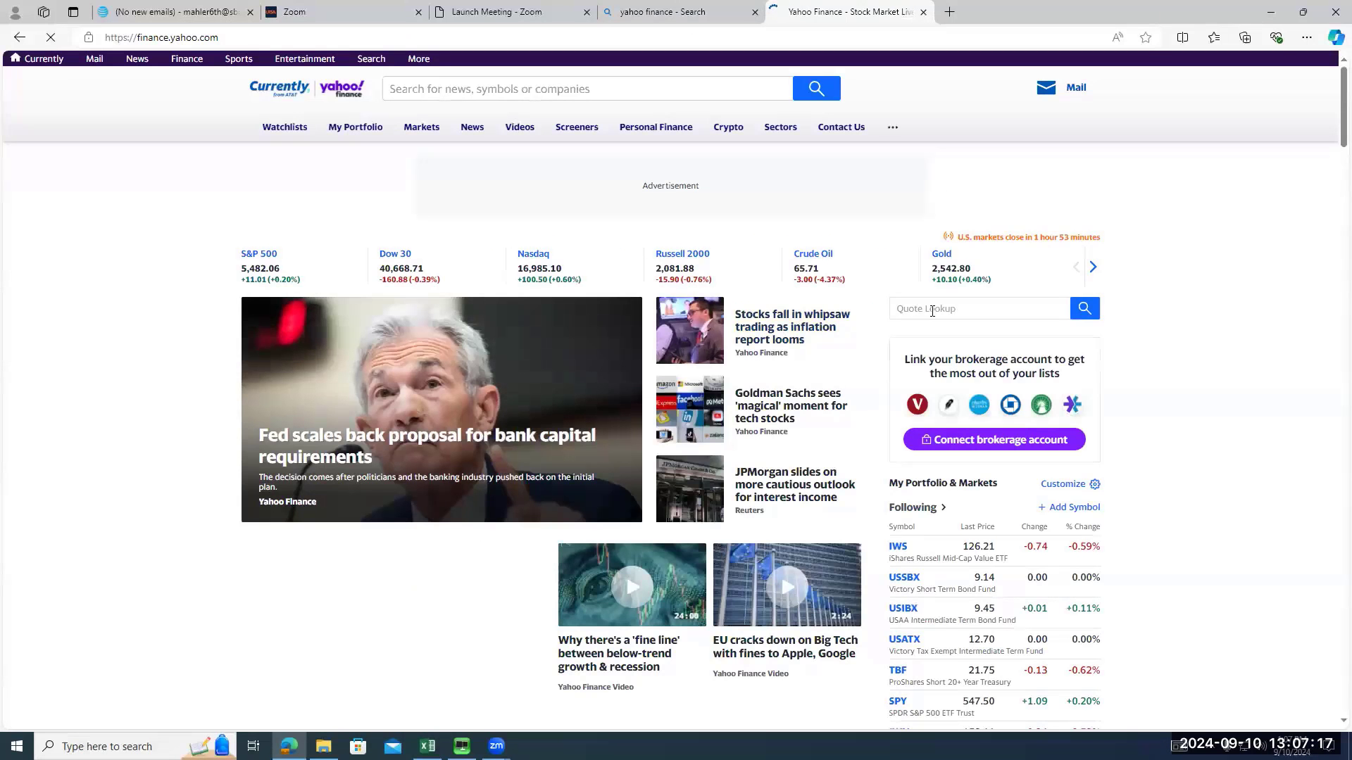
{"action": "left_click", "coordinate": [932, 310]}
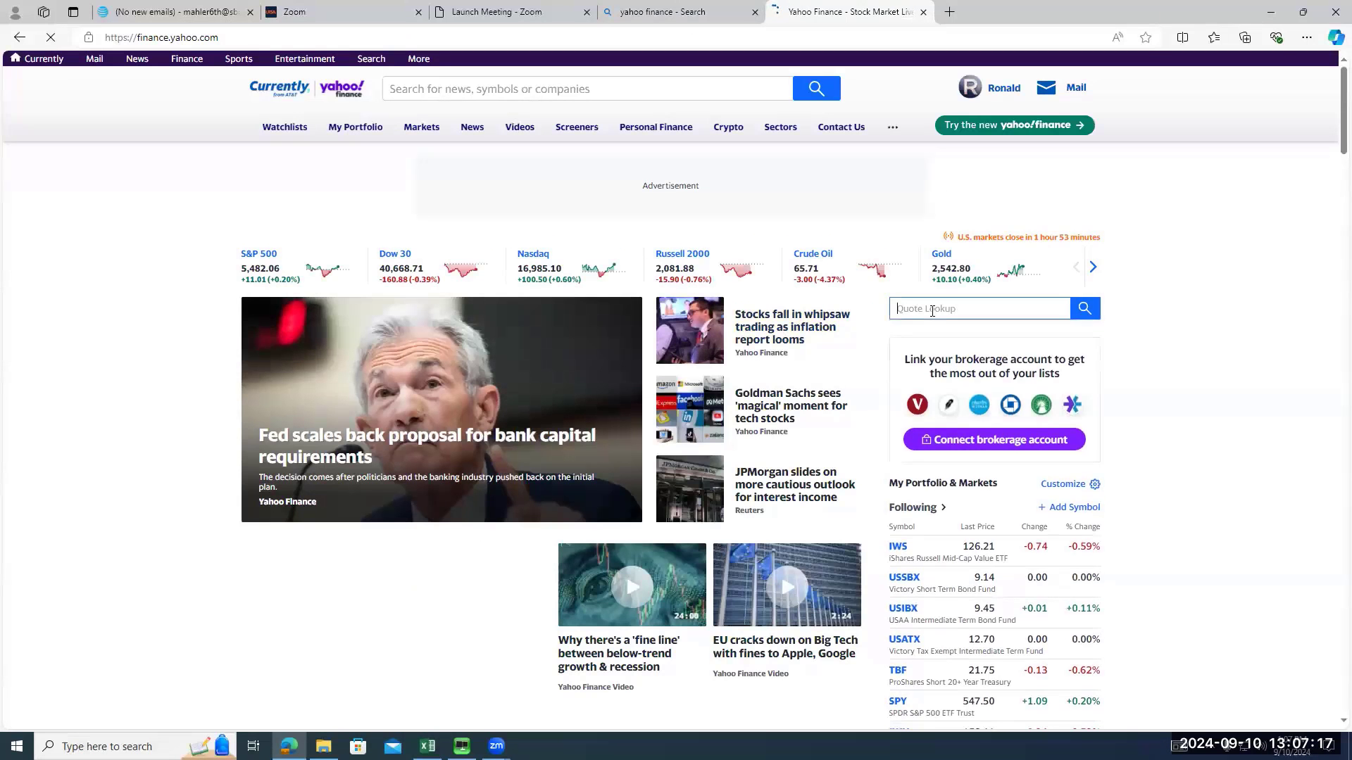
{"action": "type", "text": "p"}
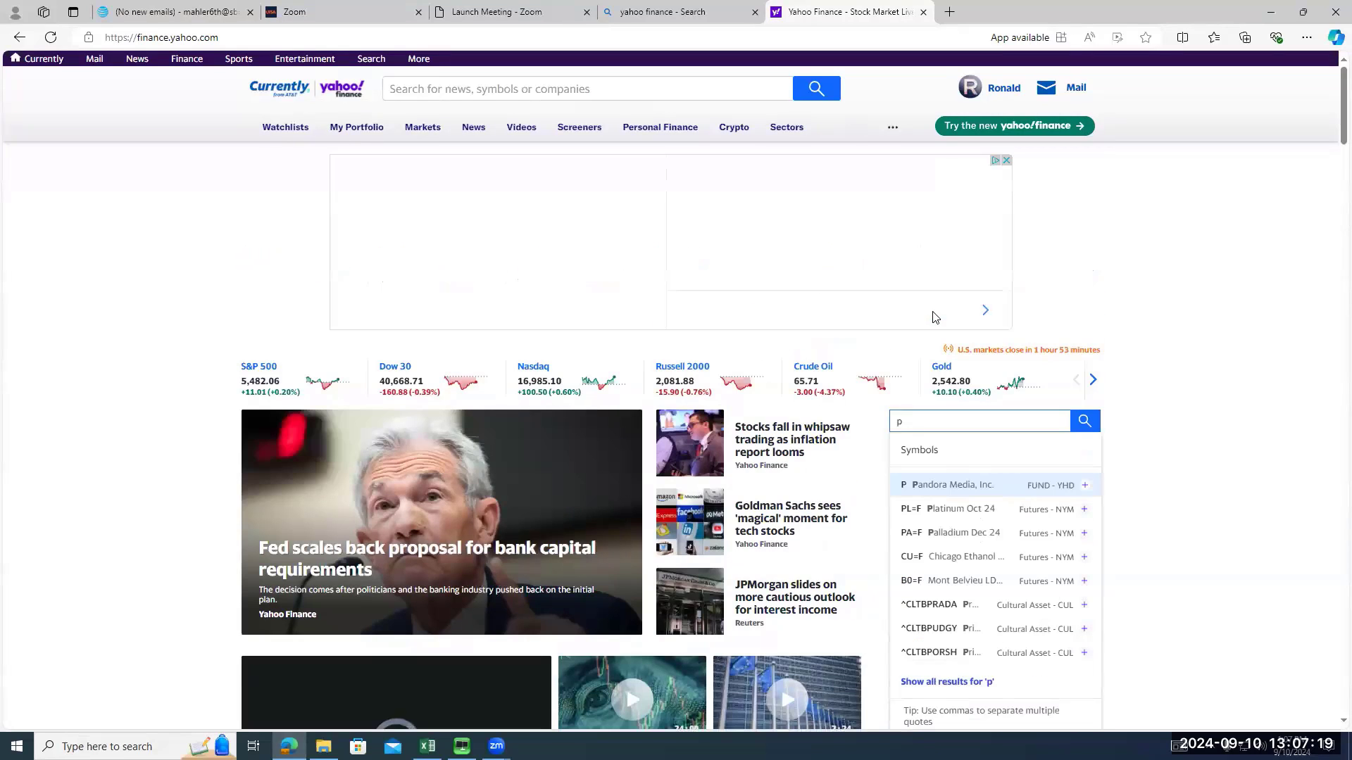
{"action": "type", "text": "car"}
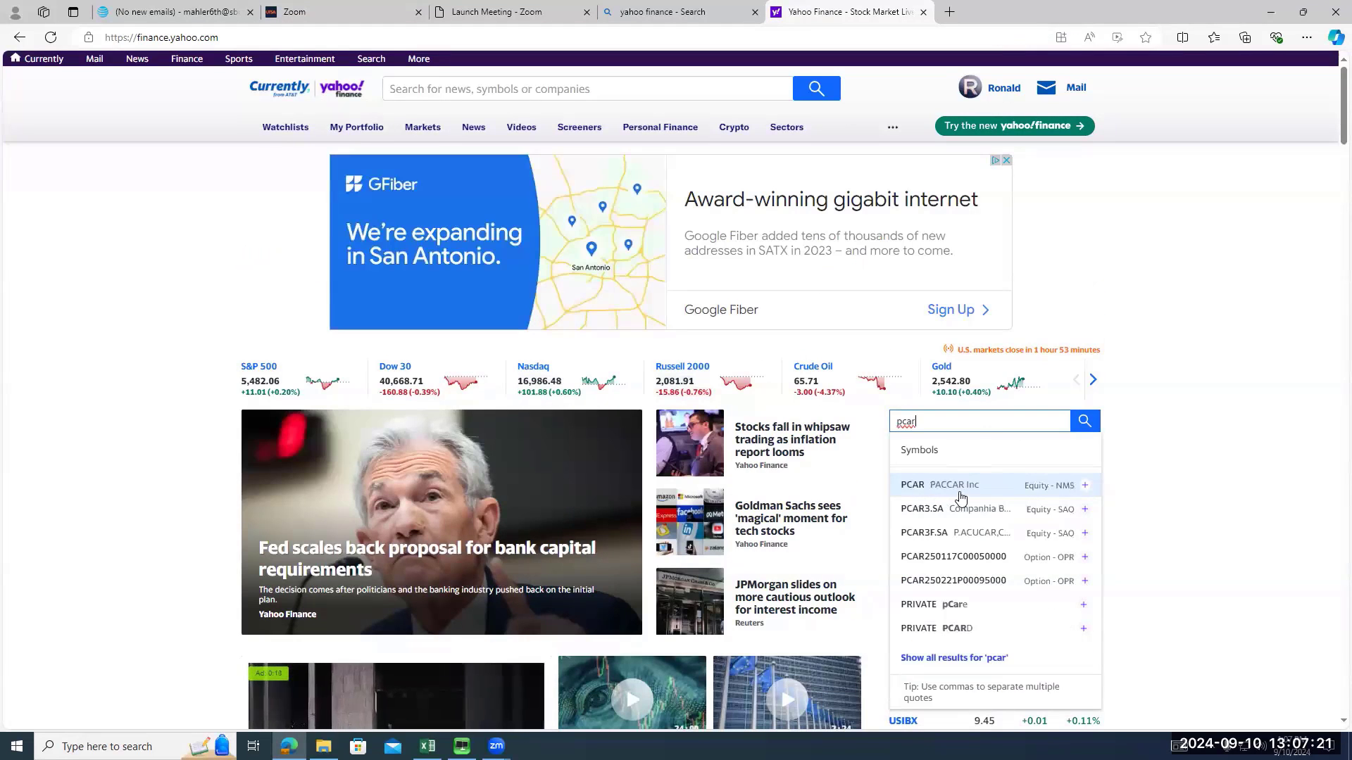
{"action": "left_click", "coordinate": [961, 493]}
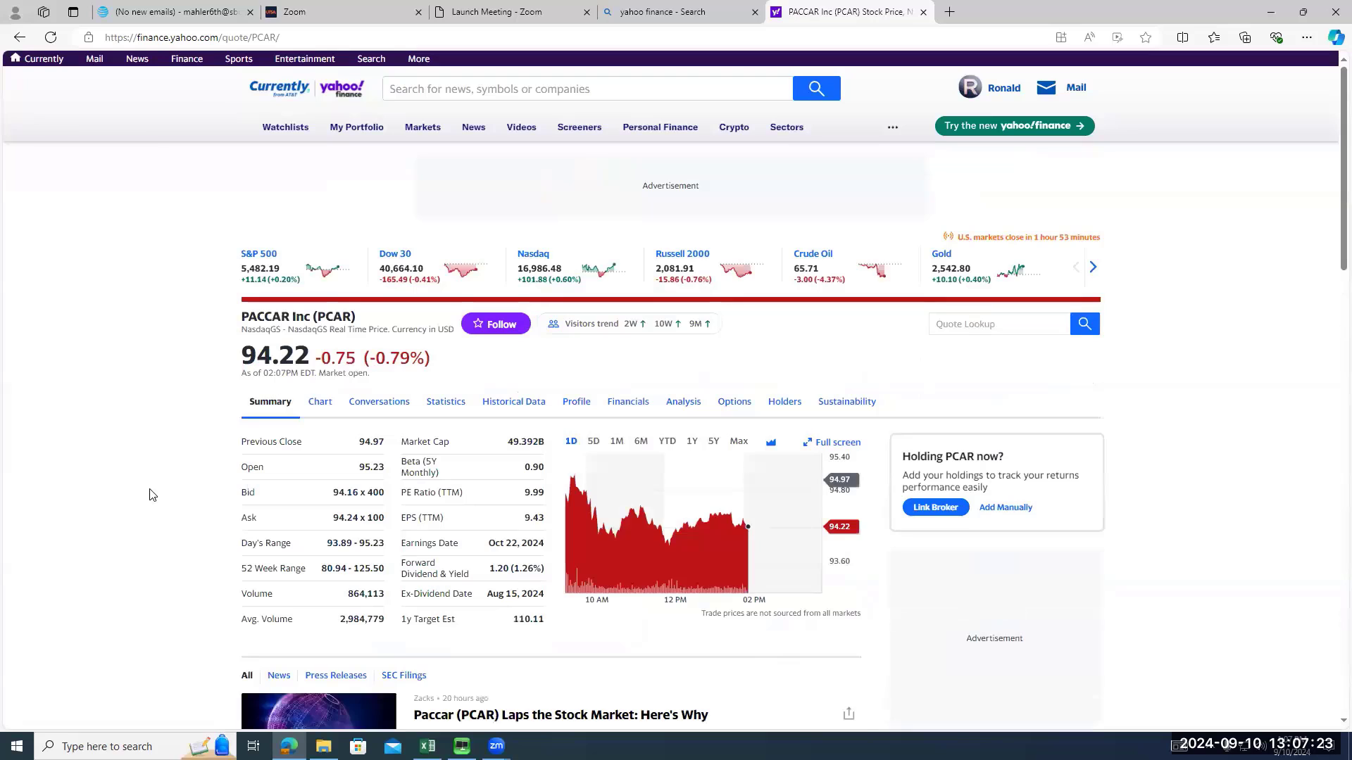
{"action": "left_click_drag", "start_coordinate": [523, 467], "coordinate": [549, 469]}
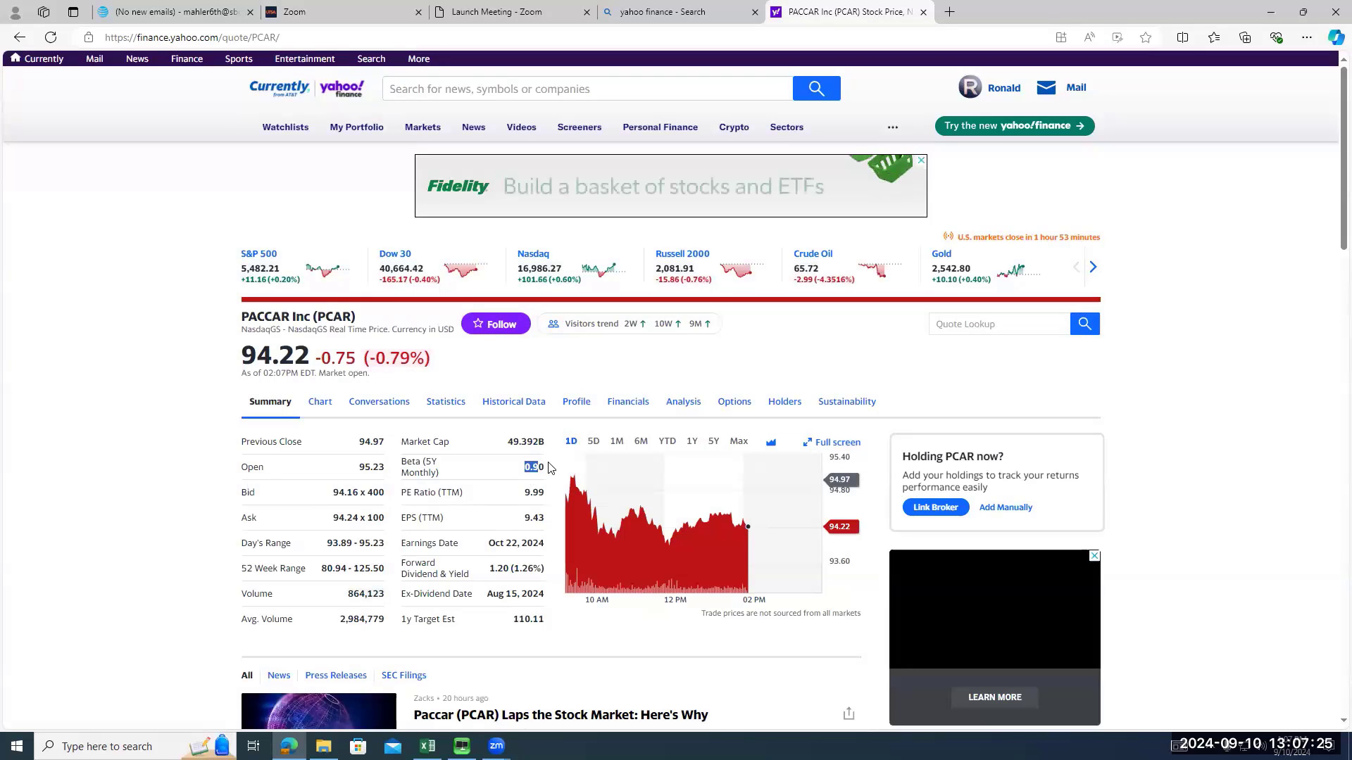
{"action": "left_click", "coordinate": [528, 466]}
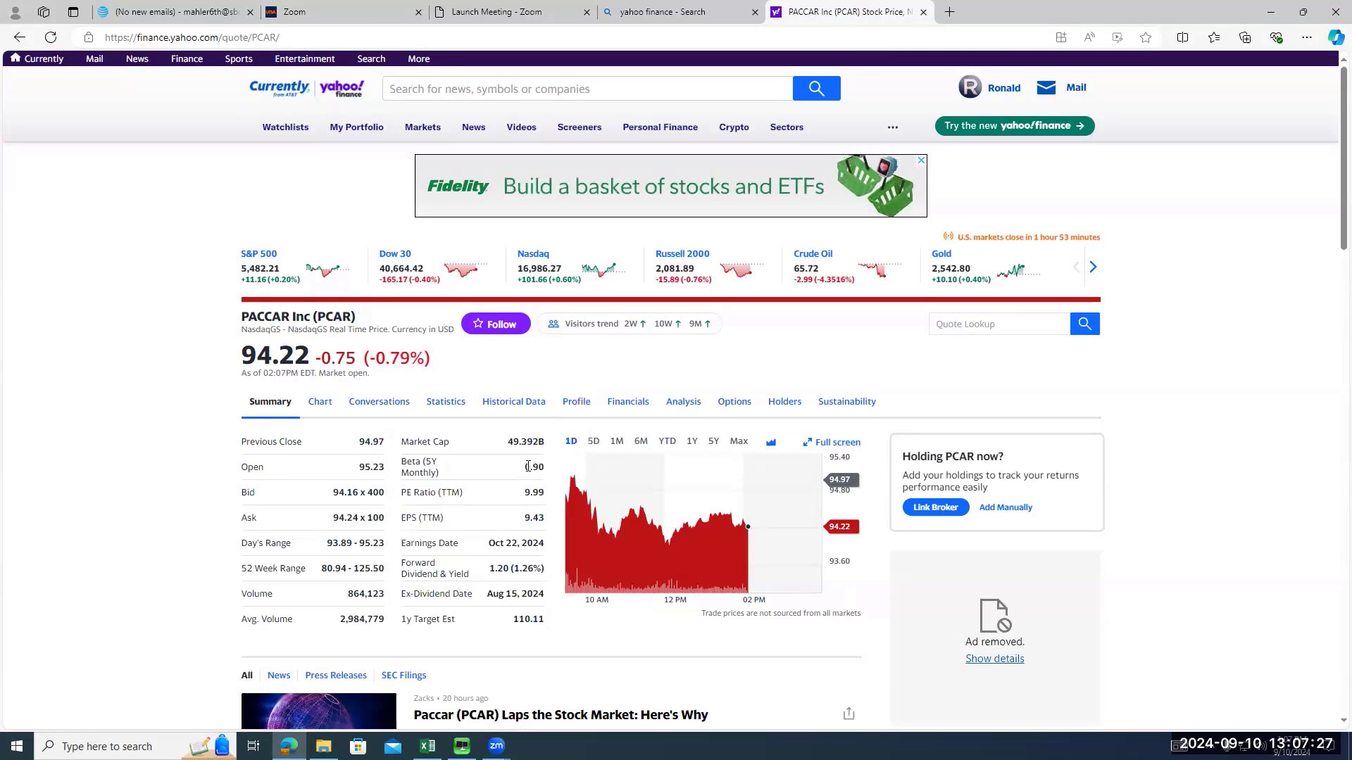
Switch back to the Excel workbook, undo the values paste on Sheet1, and check the contents of cell A8
{"action": "left_click", "coordinate": [428, 747]}
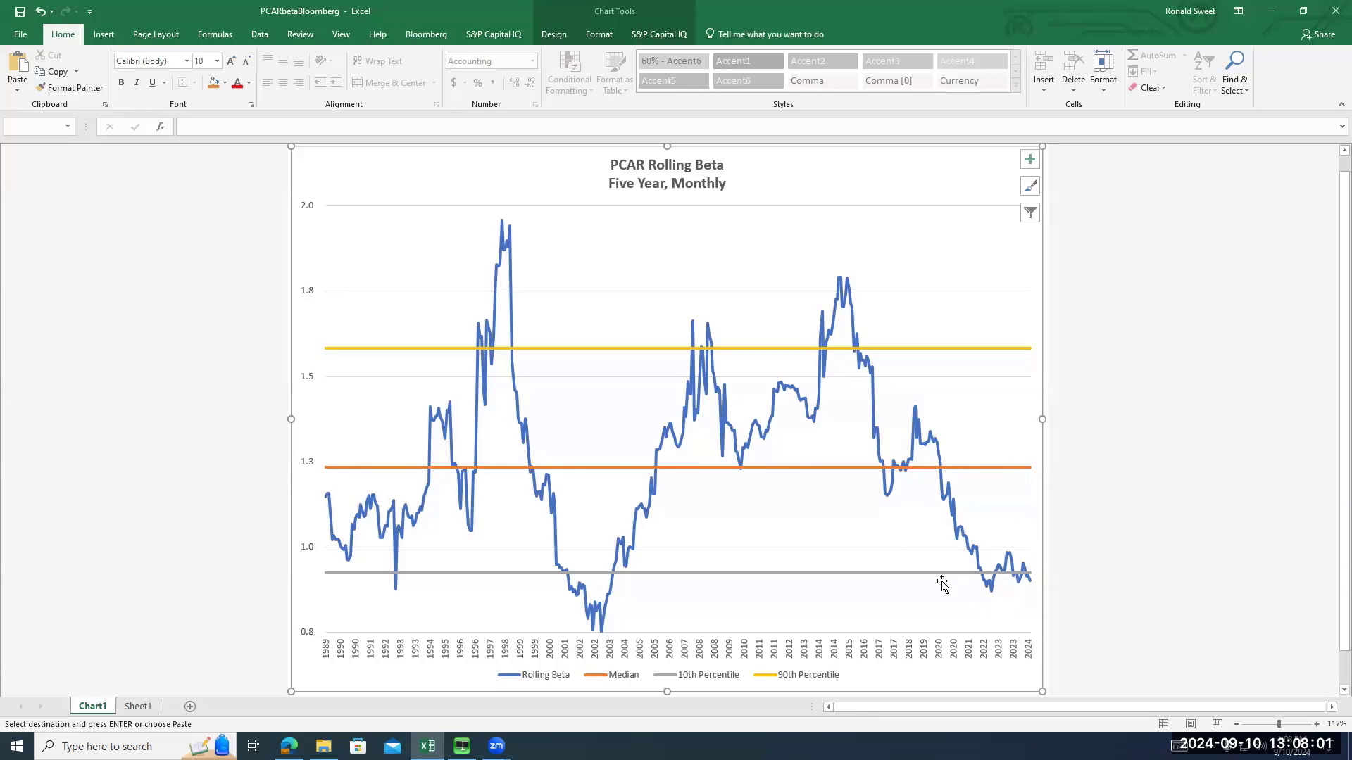
{"action": "left_click", "coordinate": [138, 707]}
{"action": "left_click", "coordinate": [146, 522]}
{"action": "key", "text": "ctrl+z"}
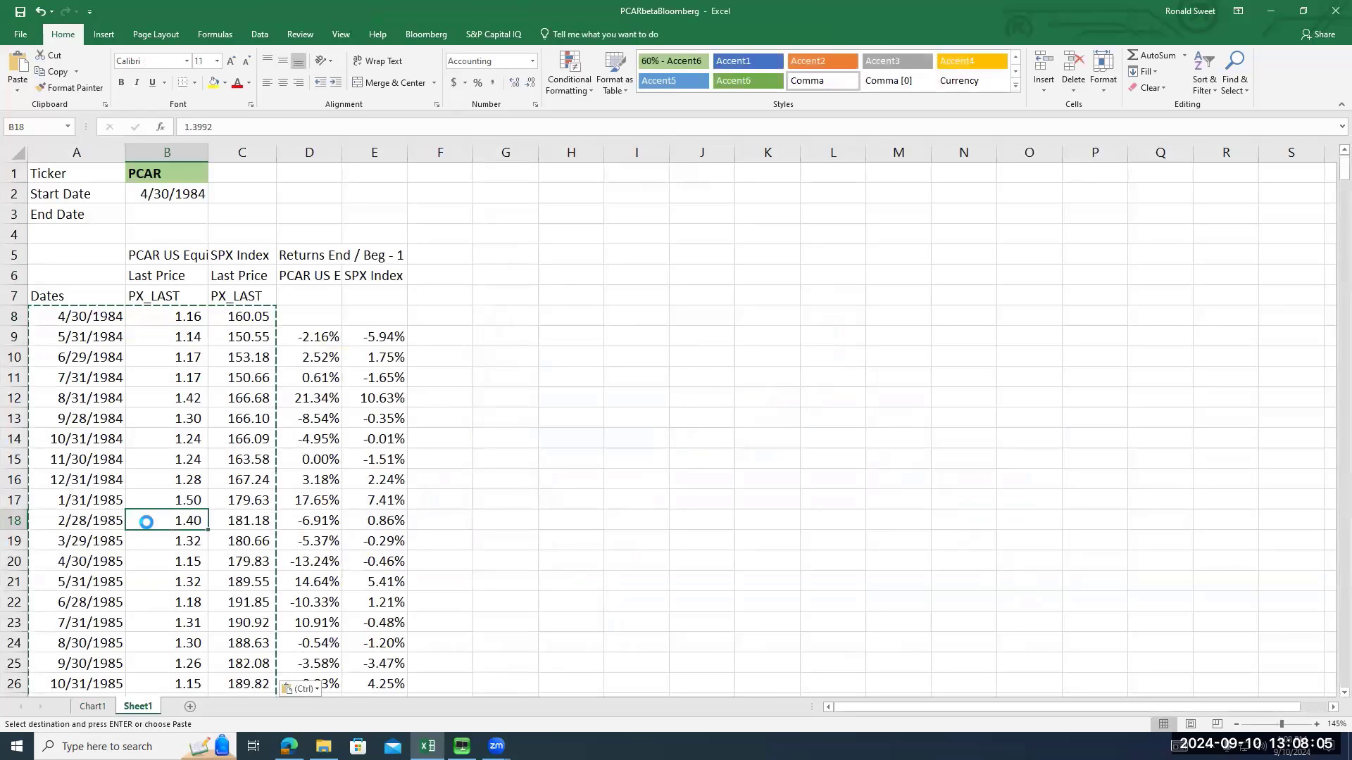
{"action": "left_click", "coordinate": [58, 316]}
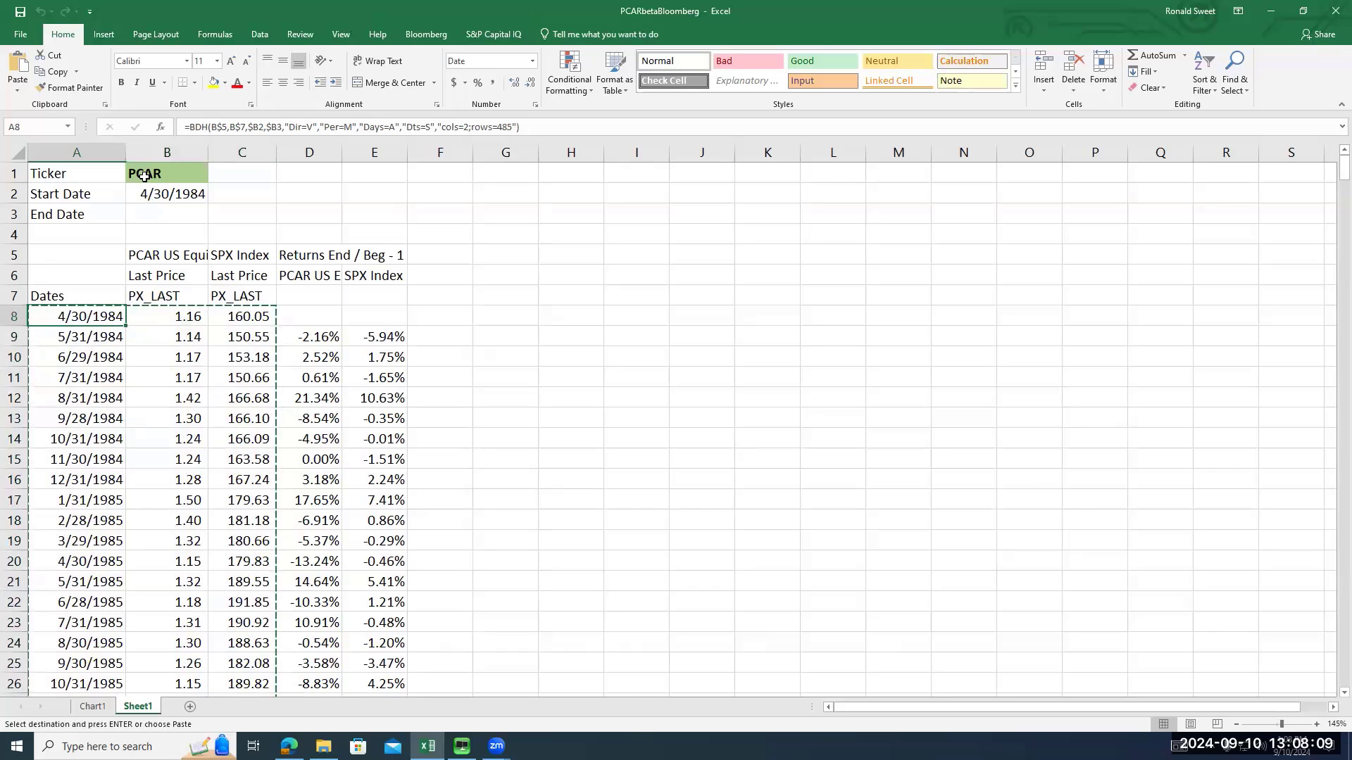
Set the ticker in cell B1 to WMT and view the rolling beta on the Chart1 sheet
{"action": "left_click", "coordinate": [144, 174]}
{"action": "type", "text": "WMT"}
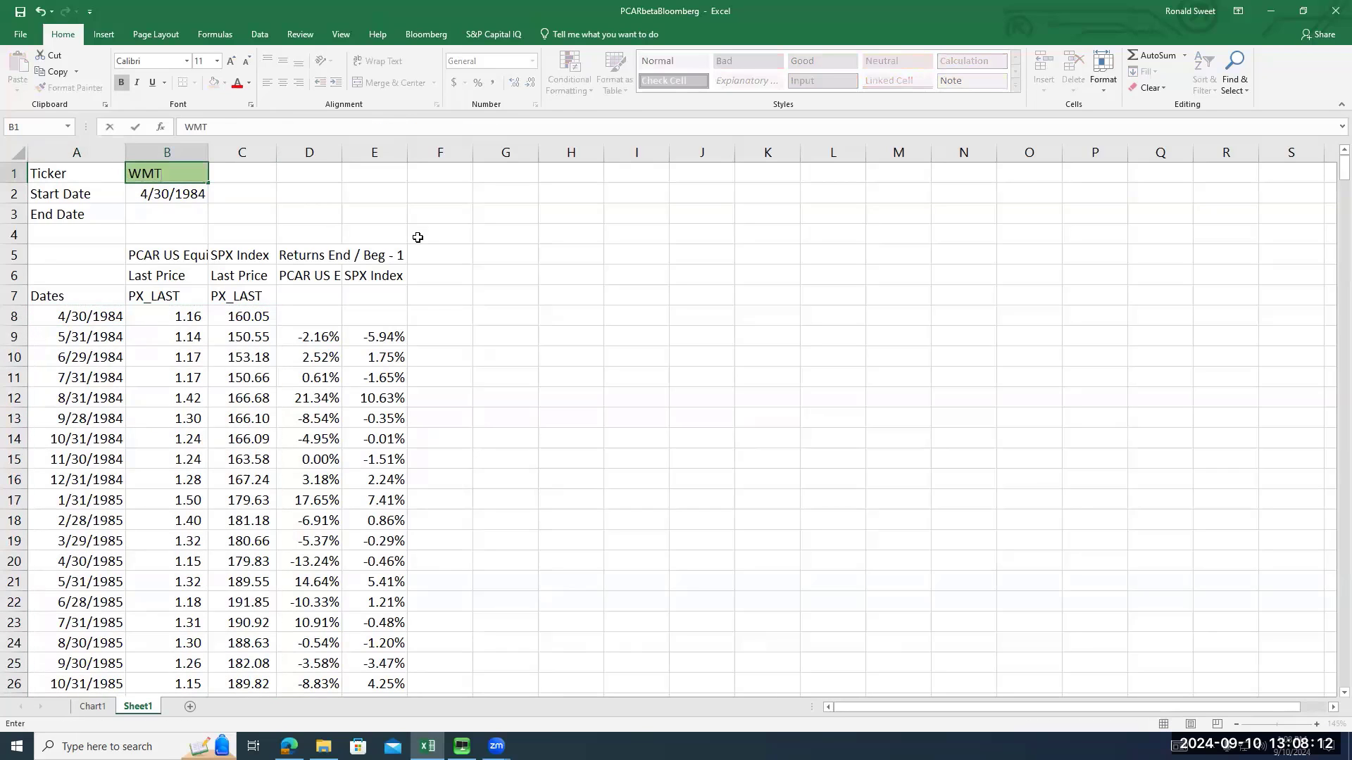
{"action": "key", "text": "Return"}
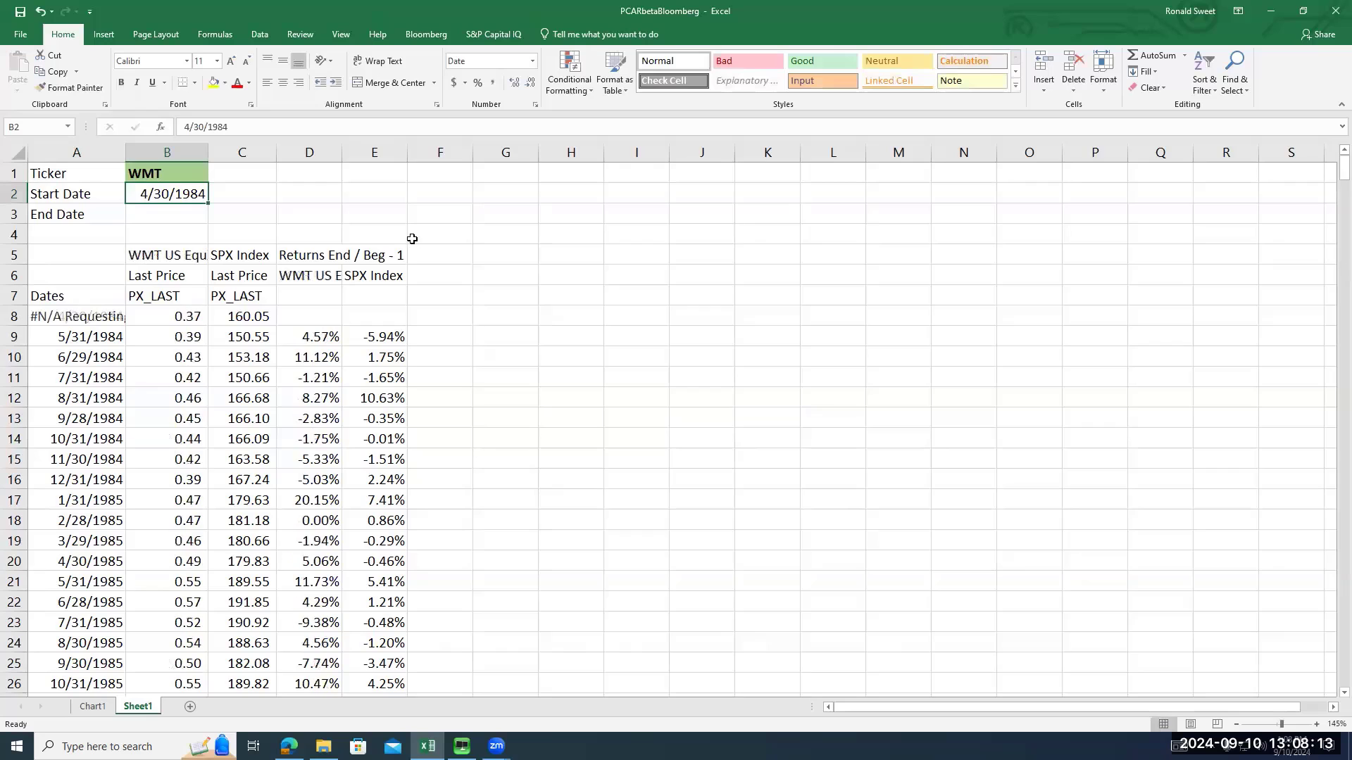
{"action": "left_click", "coordinate": [92, 706]}
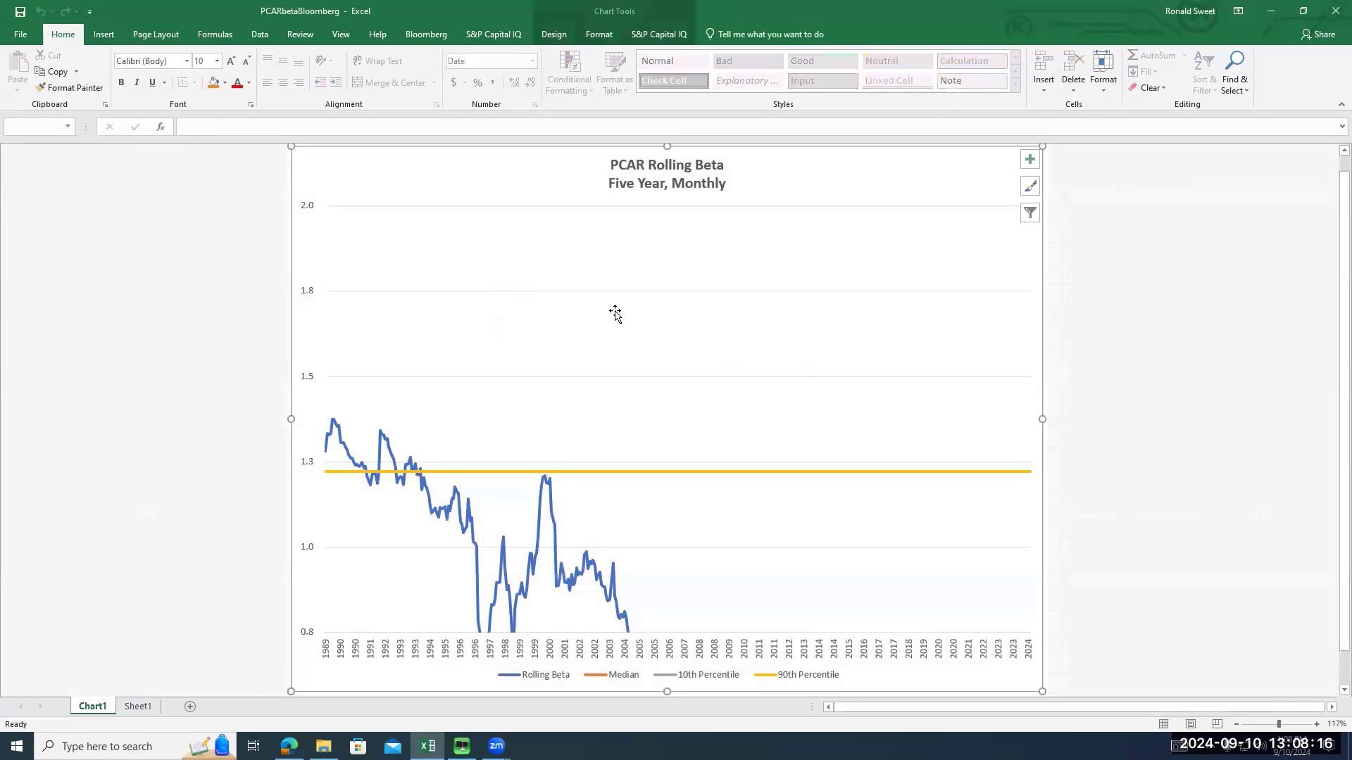
Reset the minimum and maximum bounds of the chart's vertical axis to automatic, then close the axis formatting options
{"action": "left_click", "coordinate": [314, 212]}
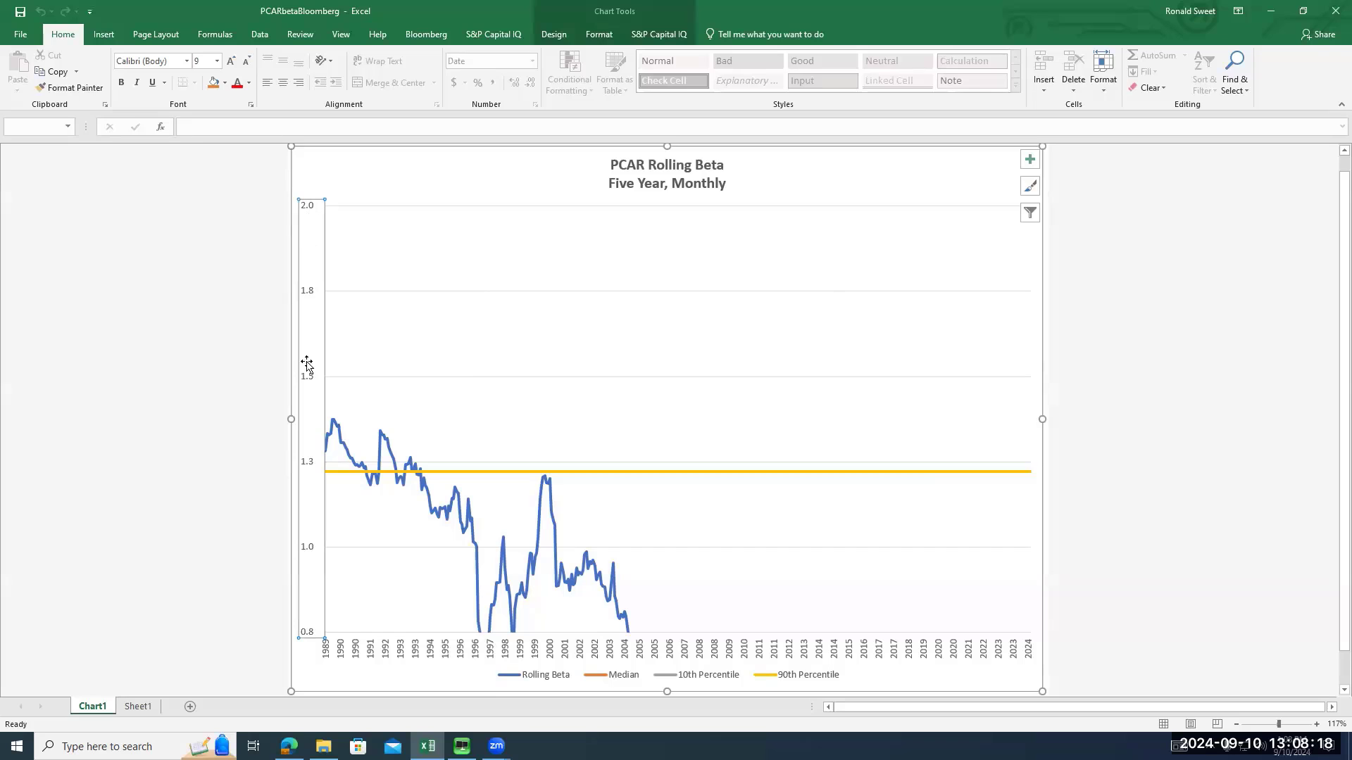
{"action": "right_click", "coordinate": [309, 639]}
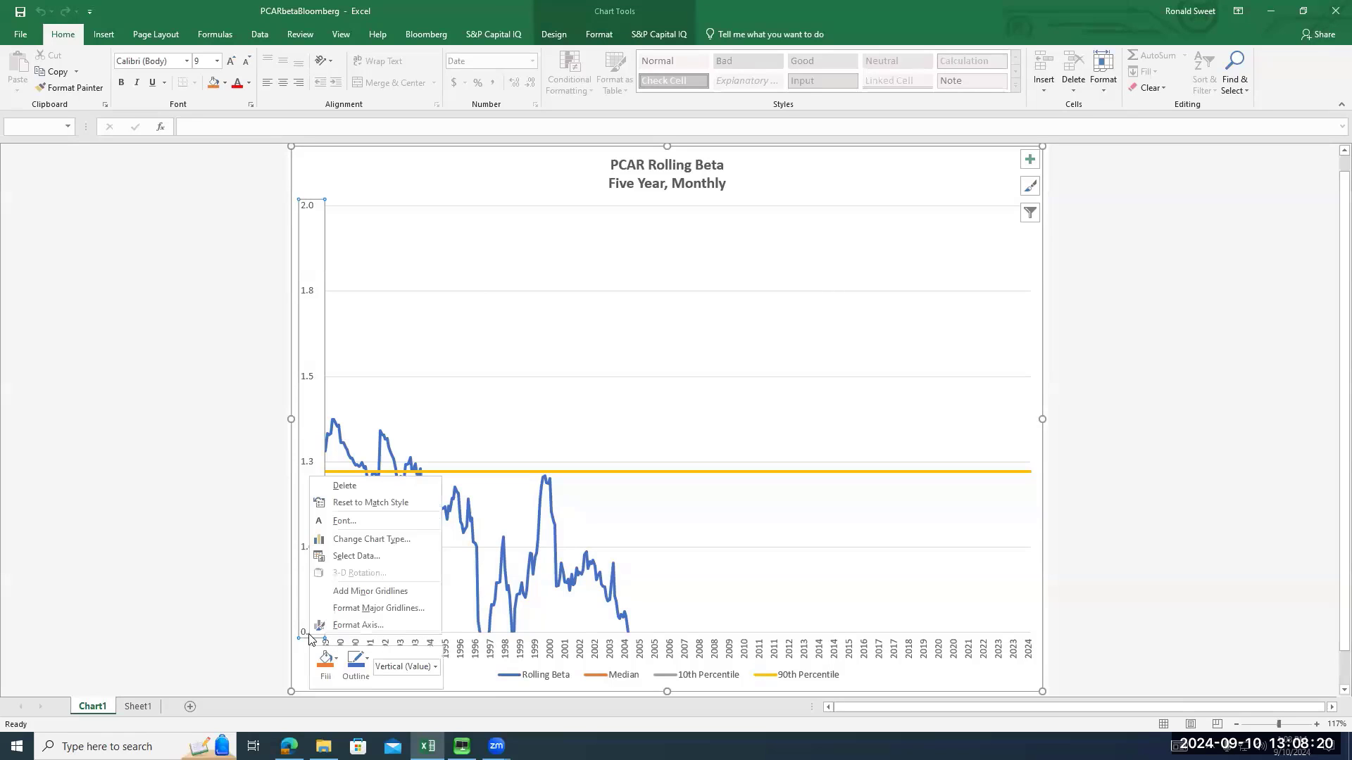
{"action": "left_click", "coordinate": [358, 625]}
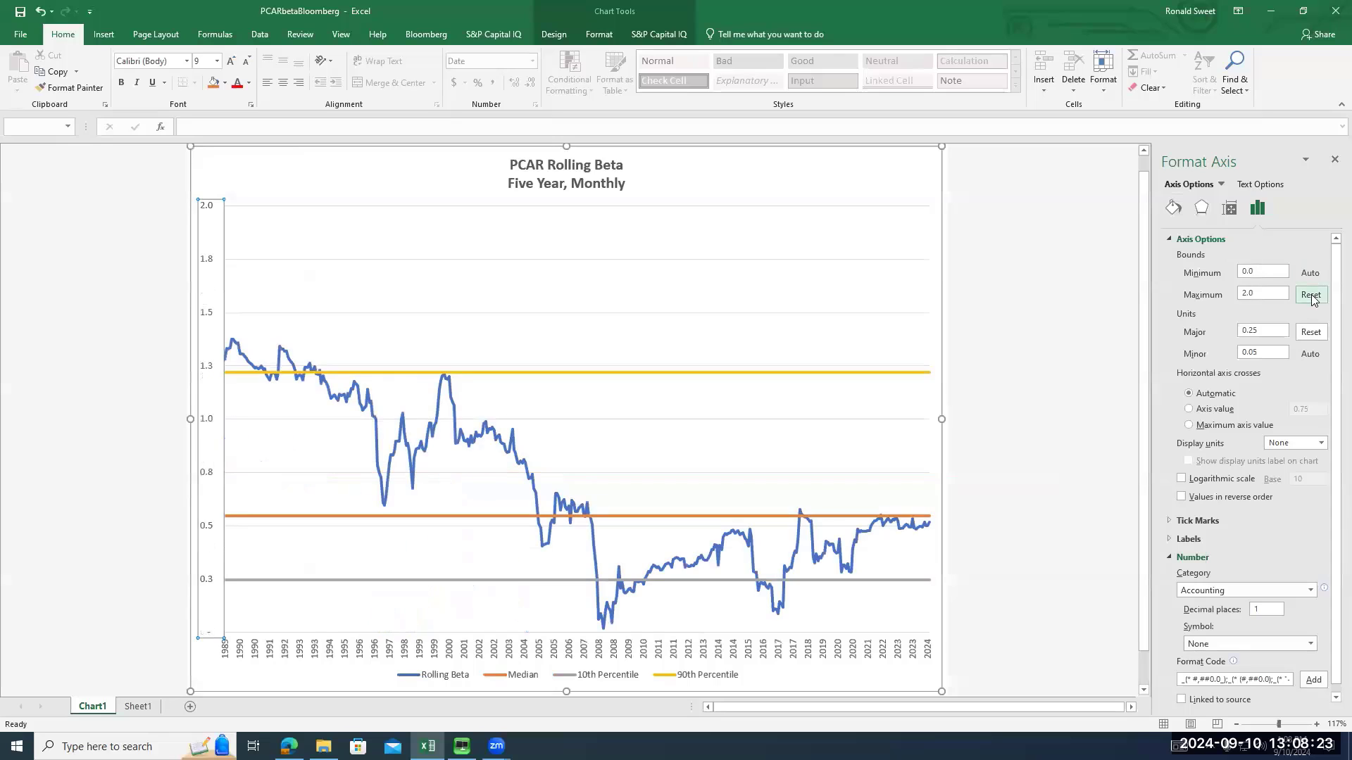
{"action": "left_click", "coordinate": [1311, 296]}
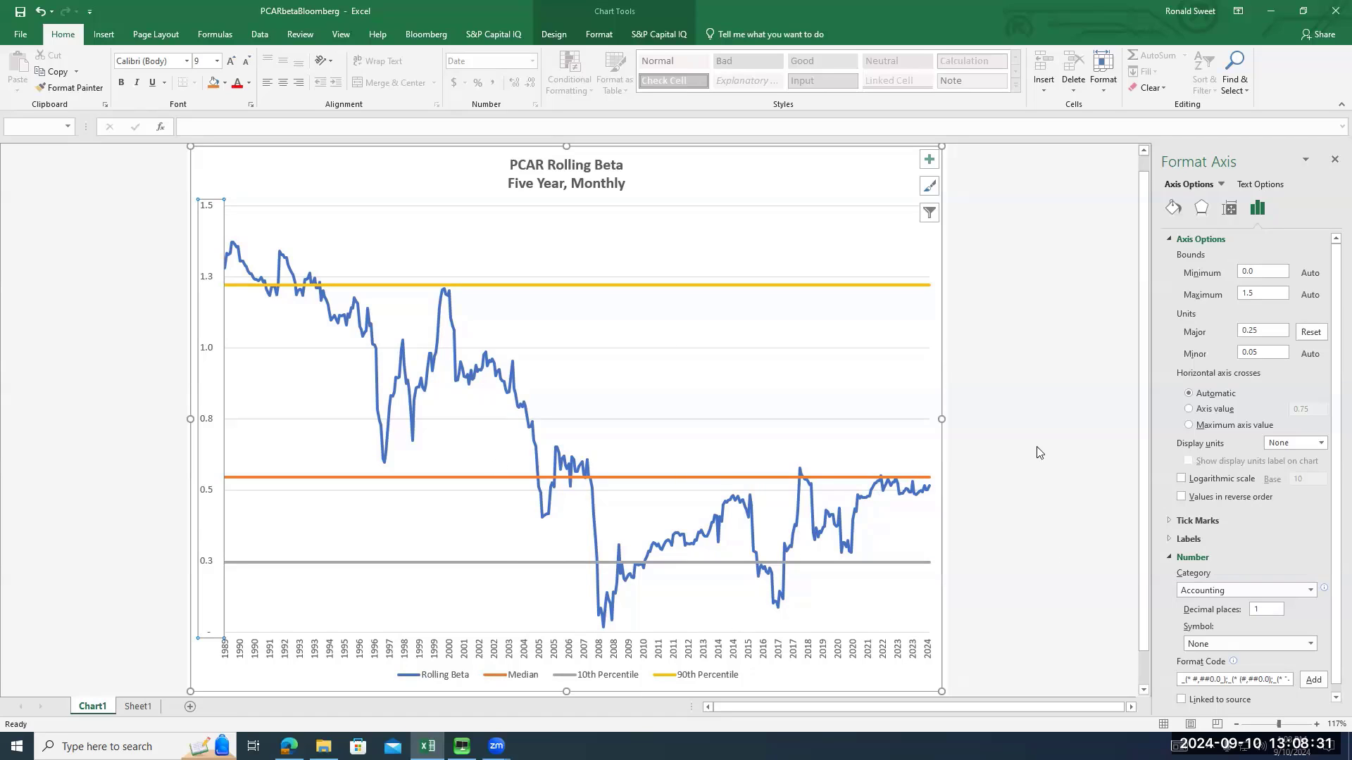
{"action": "left_click", "coordinate": [1333, 161]}
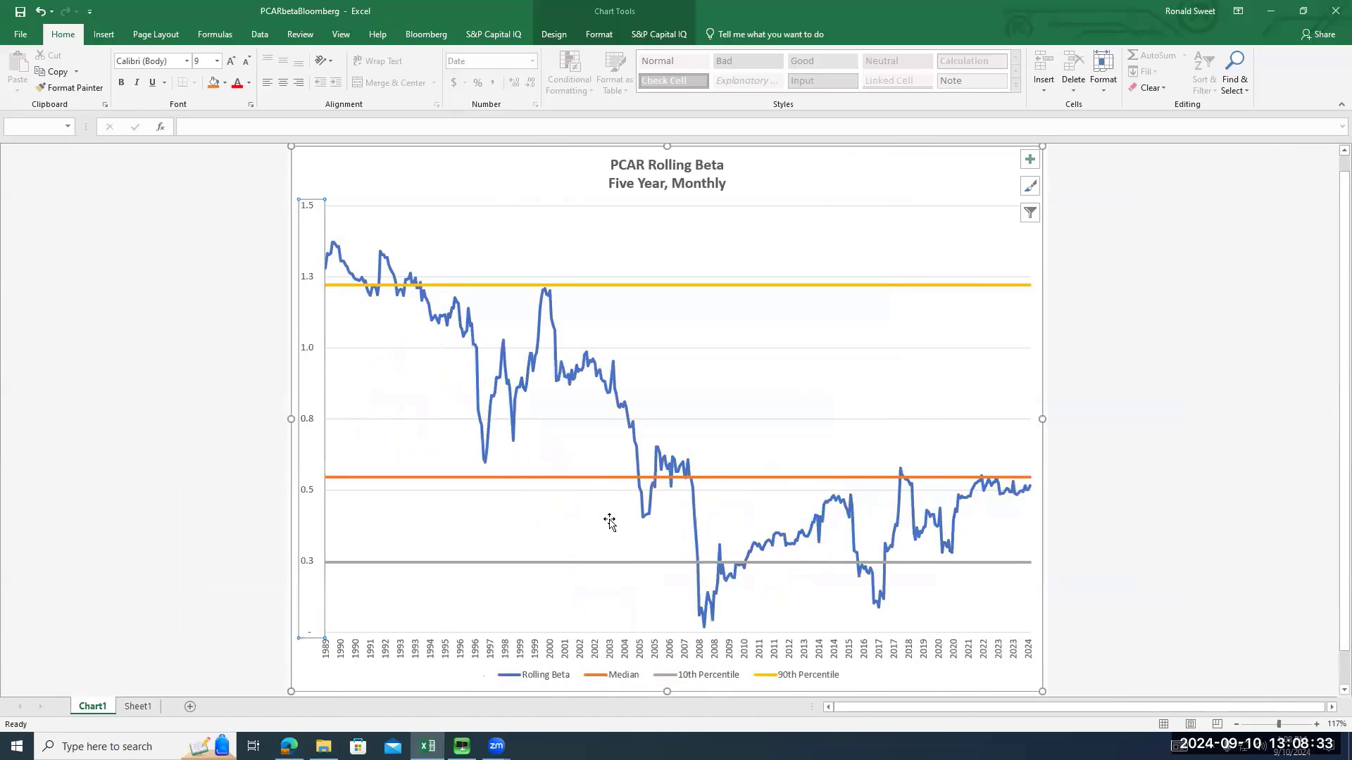
Set the ticker in Sheet1 cell B1 to AAPL and view the rolling beta on the Chart1 sheet
{"action": "left_click", "coordinate": [138, 706]}
{"action": "left_click", "coordinate": [160, 171]}
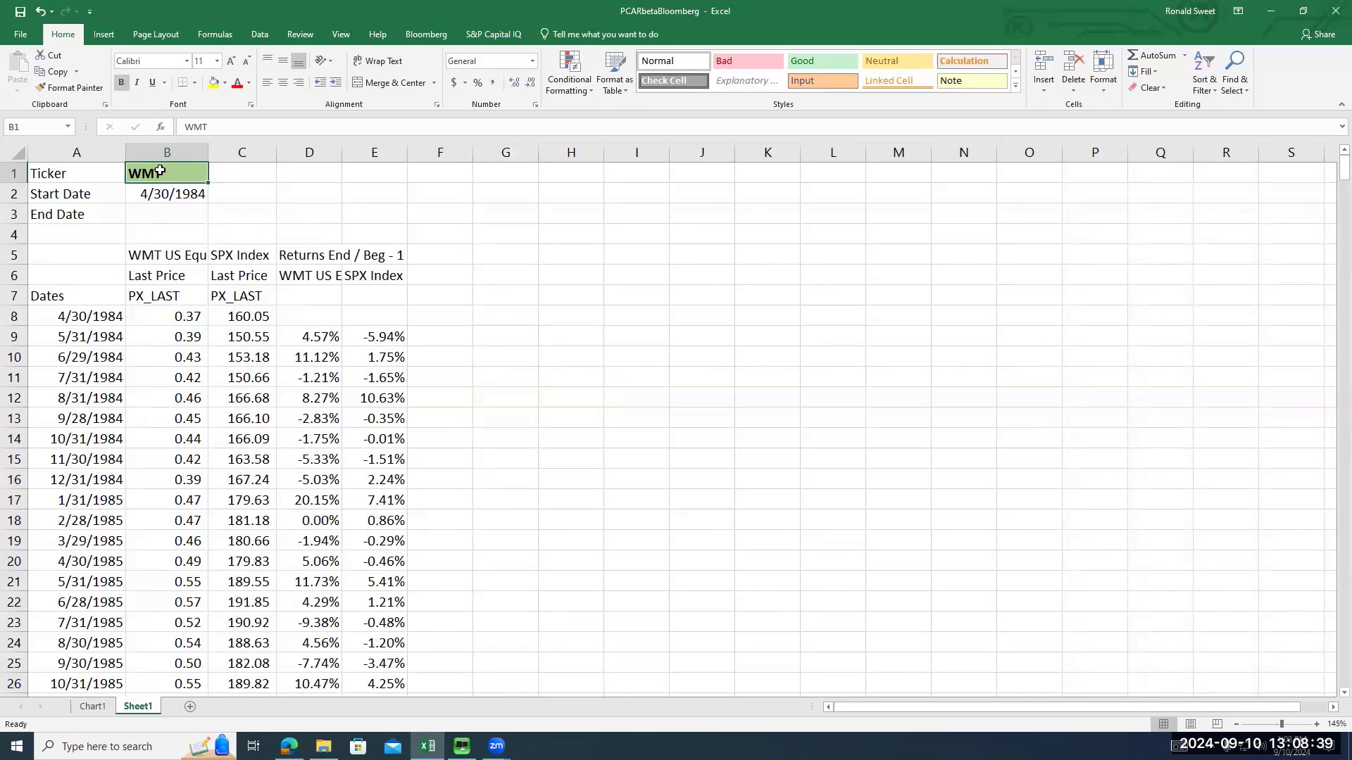
{"action": "type", "text": "AAPL"}
{"action": "key", "text": "Return"}
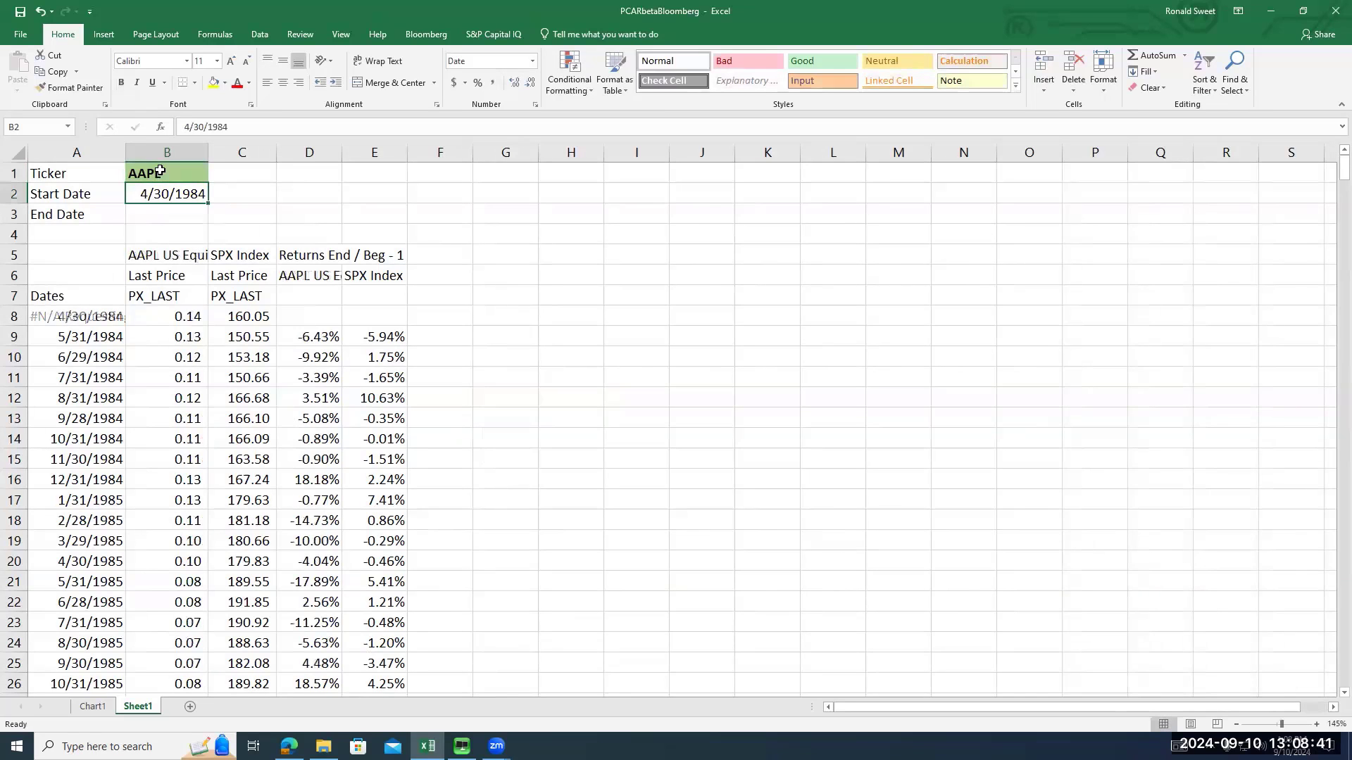
{"action": "left_click", "coordinate": [92, 707]}
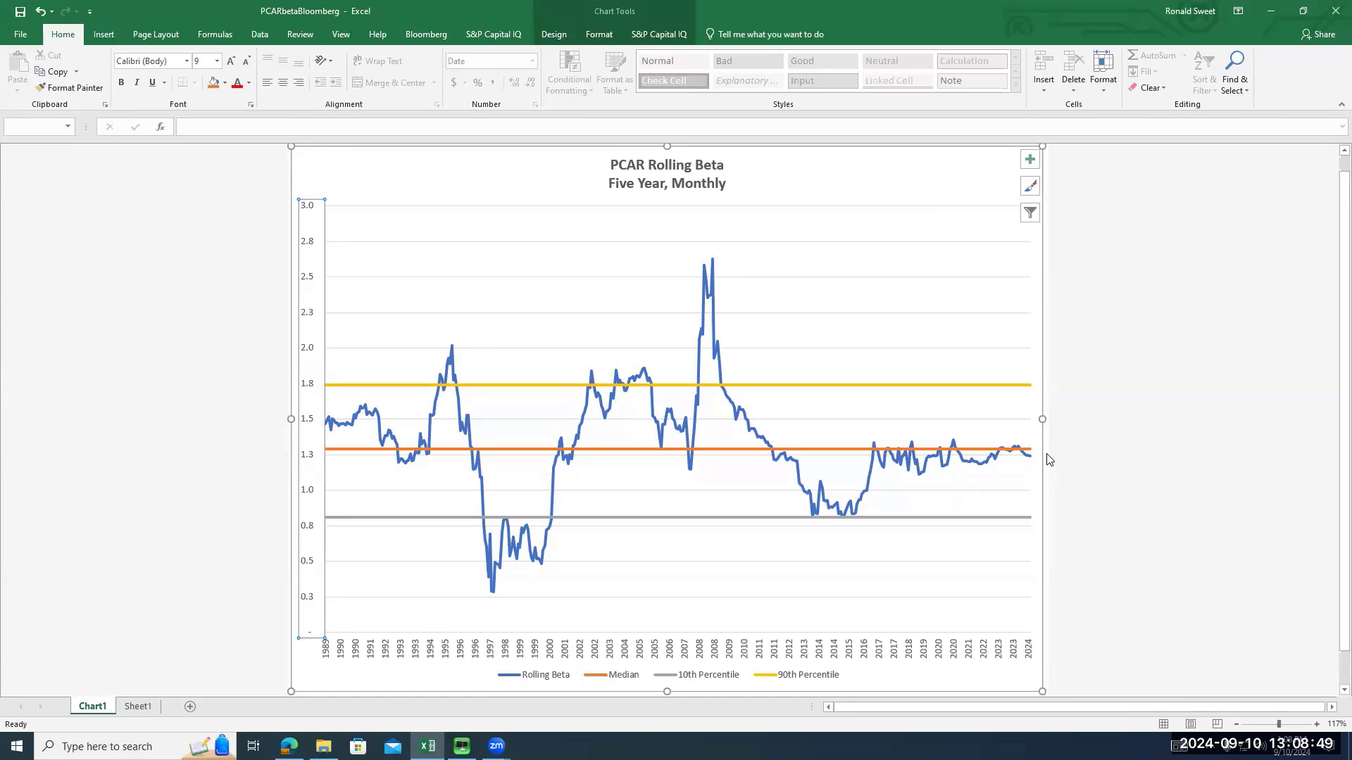
On Sheet1, compare the contents of cells A8, B8 and C8 to see which hold Bloomberg formulas
{"action": "left_click", "coordinate": [138, 706]}
{"action": "left_click", "coordinate": [88, 318]}
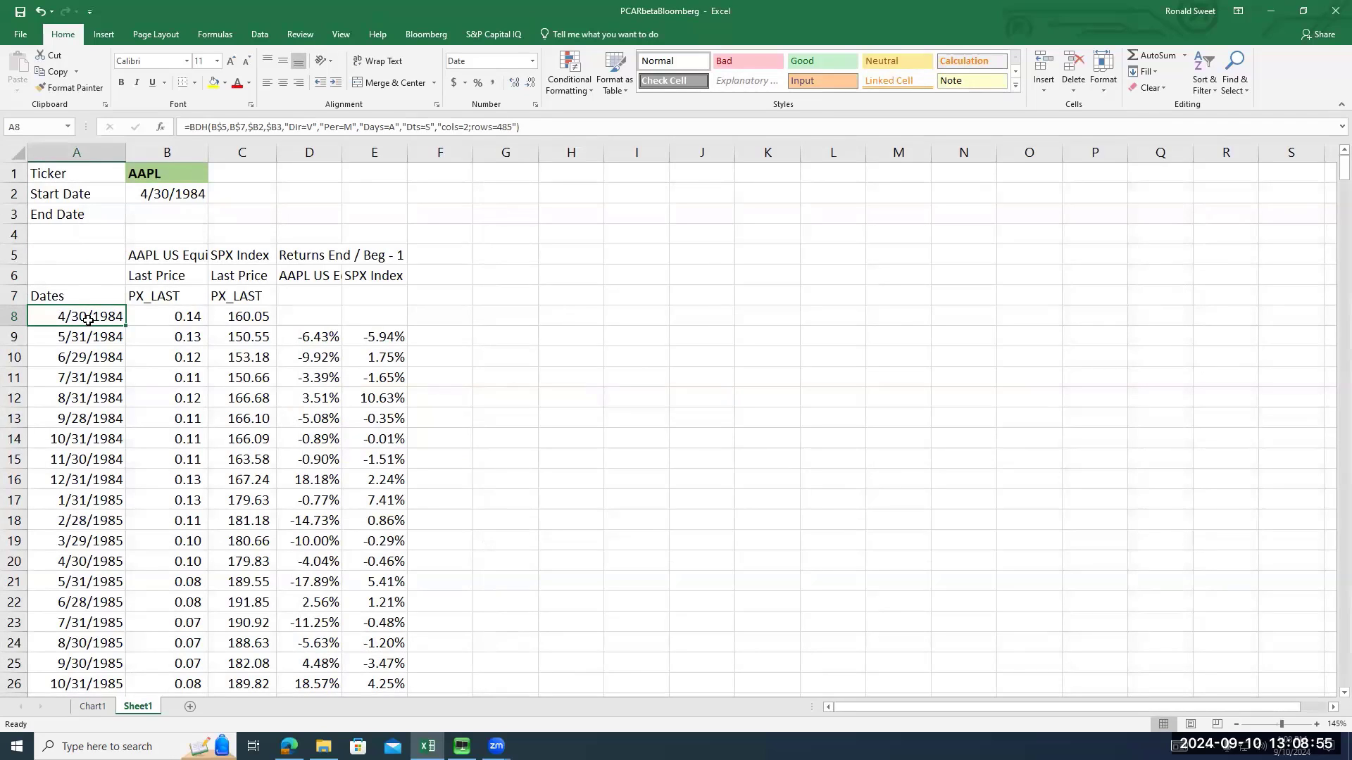
{"action": "key", "text": "Right"}
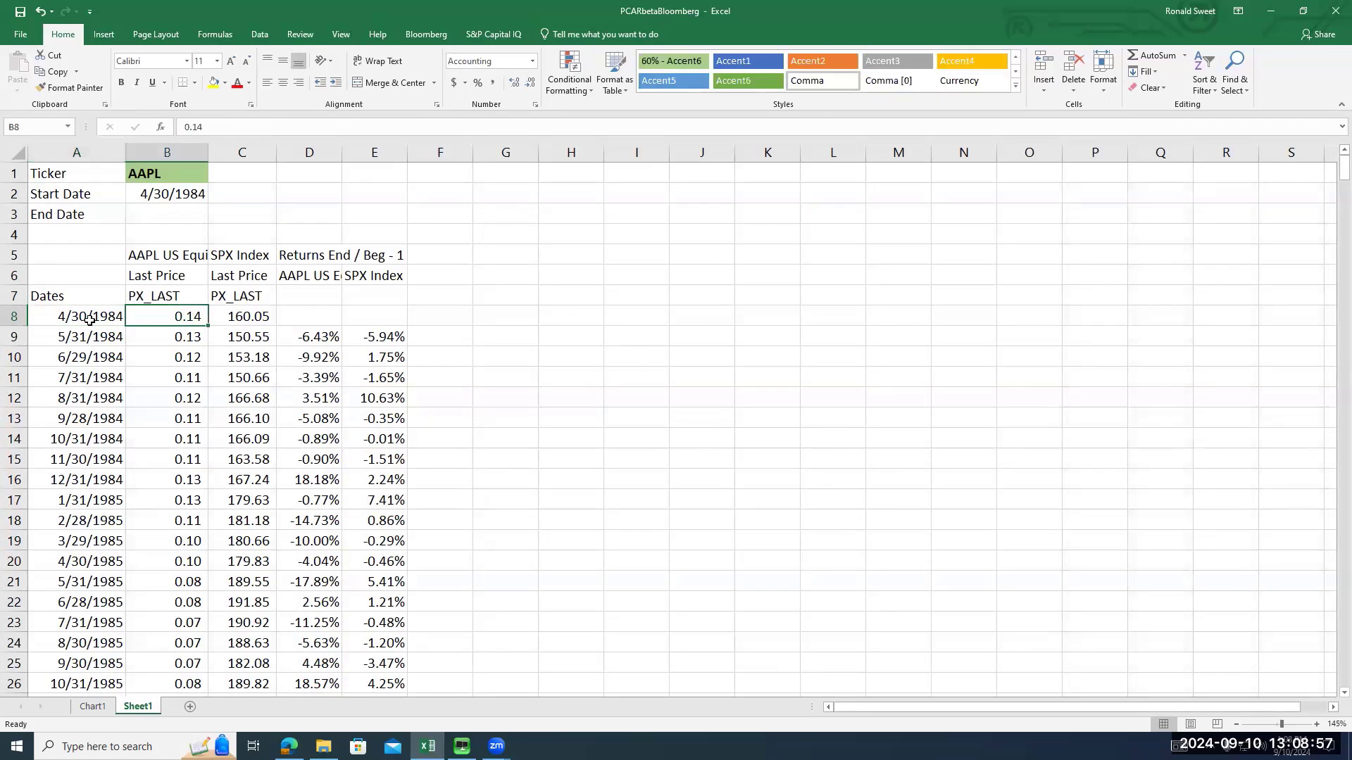
{"action": "key", "text": "Right"}
{"action": "key", "text": "Left"}
{"action": "key", "text": "Left"}
{"action": "key", "text": "Right"}
{"action": "key", "text": "Right"}
{"action": "key", "text": "Left"}
{"action": "key", "text": "Left"}
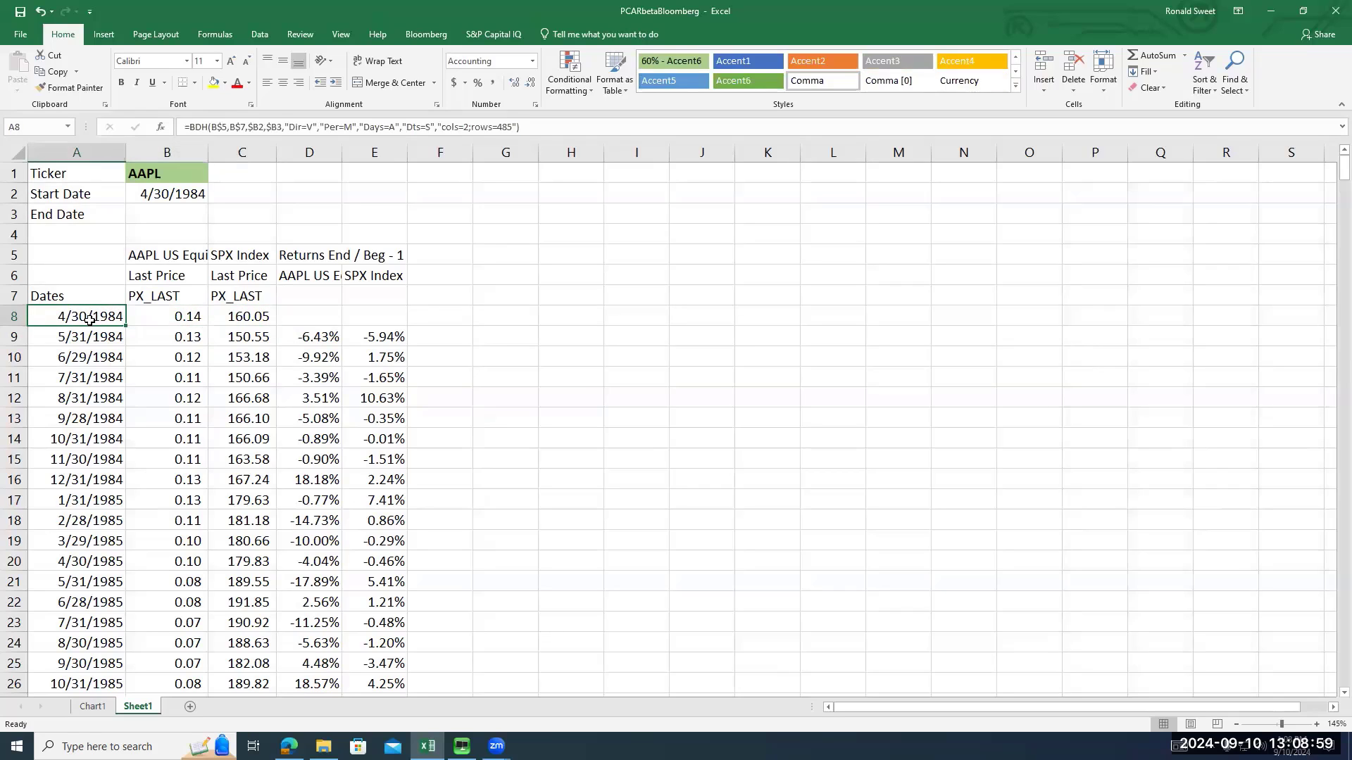
{"action": "key", "text": "Right"}
{"action": "key", "text": "Right"}
{"action": "key", "text": "Left"}
{"action": "key", "text": "Left"}
{"action": "key", "text": "Right"}
{"action": "key", "text": "Right"}
{"action": "key", "text": "Left"}
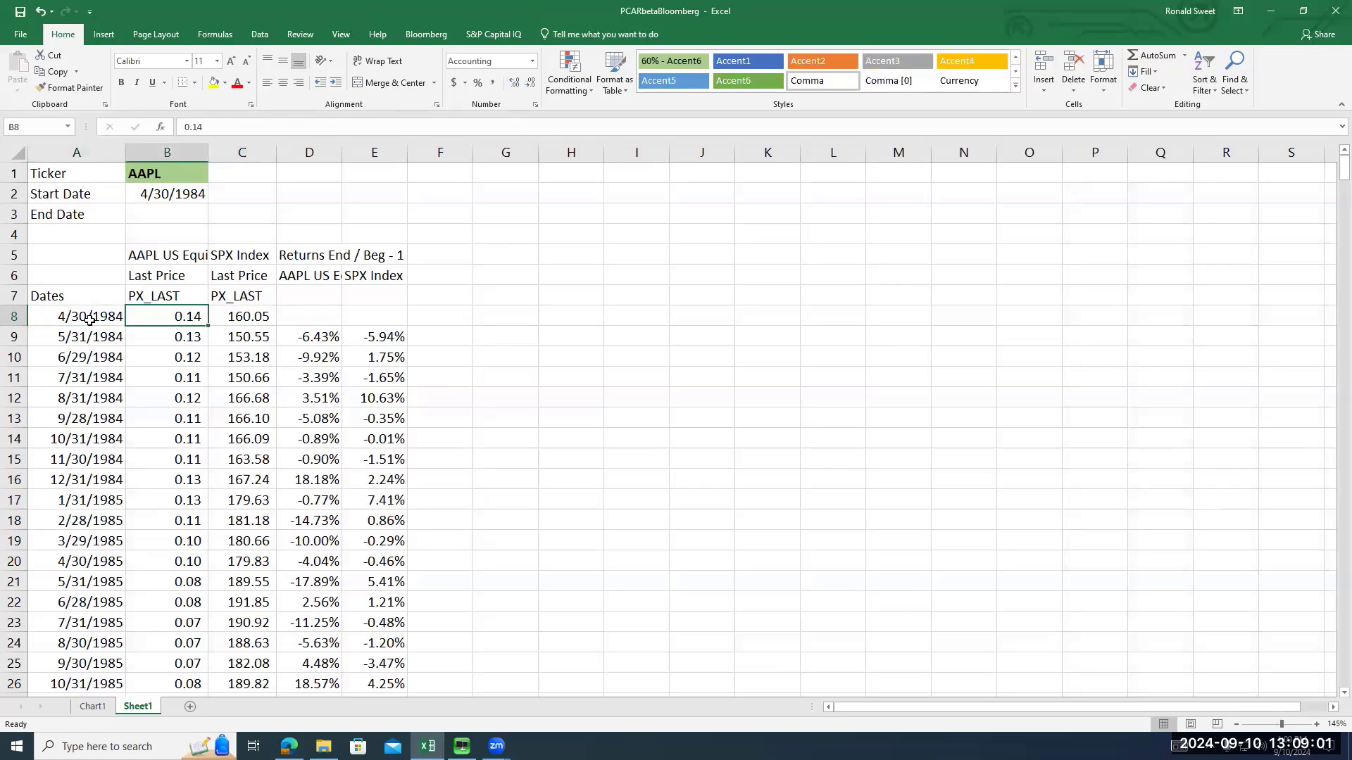
{"action": "key", "text": "Left"}
{"action": "key", "text": "Right"}
Copy A8:C492, paste it over the same range as static values, and check the contents of cell A8
{"action": "left_click", "coordinate": [90, 320]}
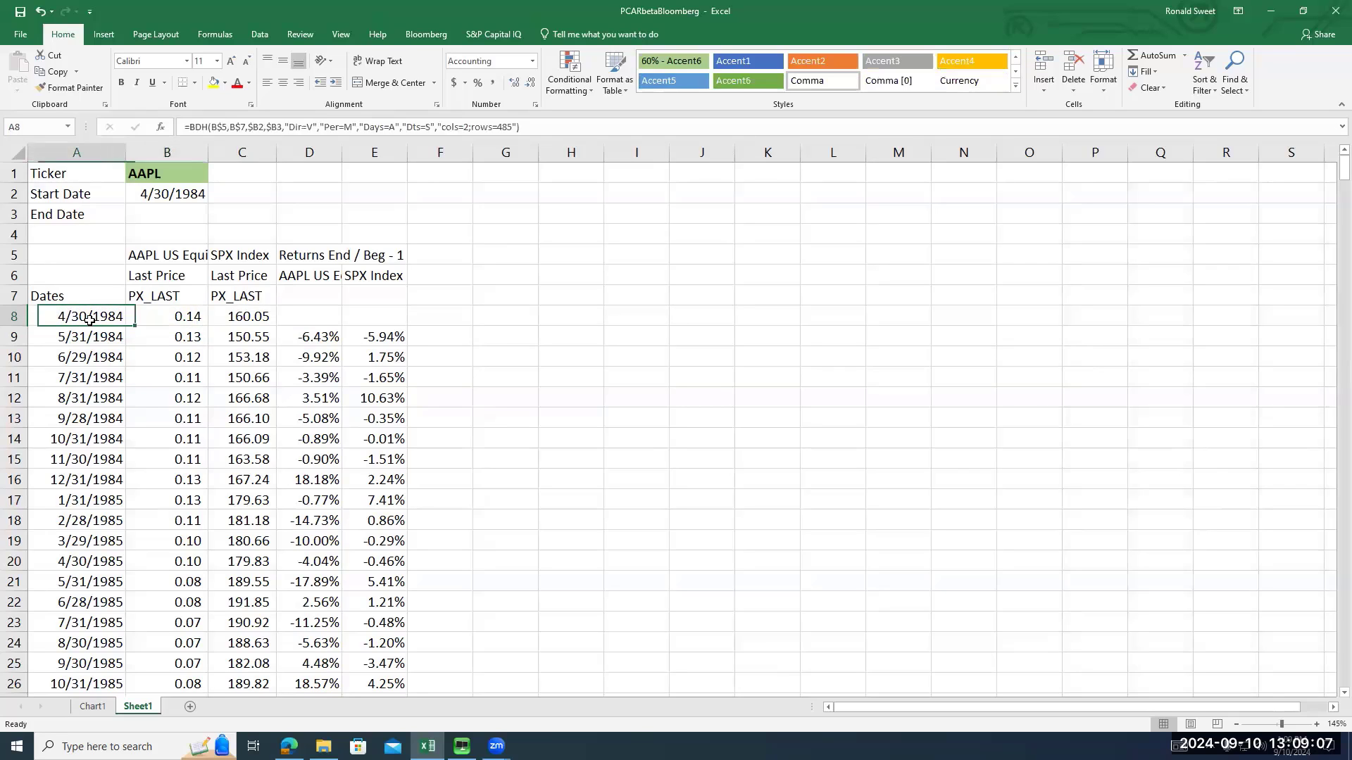
{"action": "key", "text": "ctrl+shift+Down"}
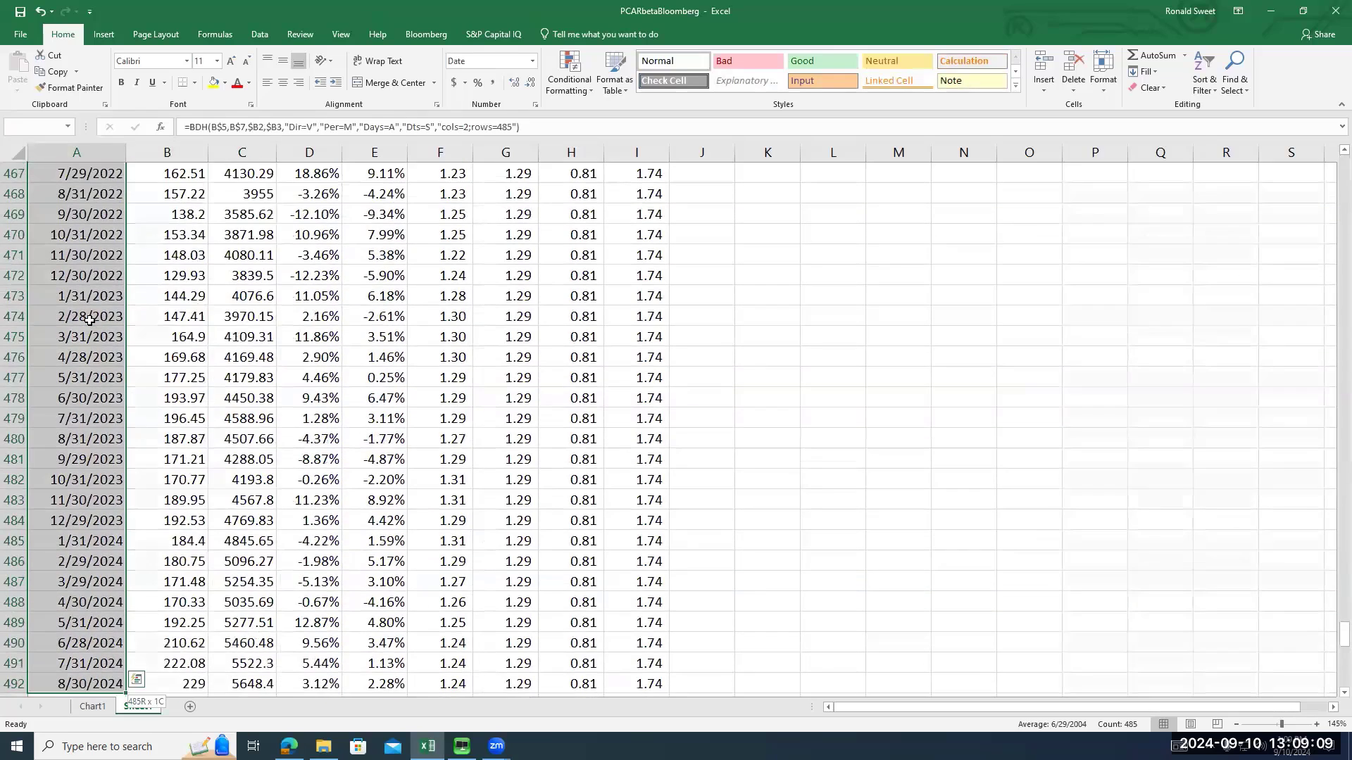
{"action": "key", "text": "shift+Right"}
{"action": "key", "text": "shift+Right"}
{"action": "right_click", "coordinate": [71, 356]}
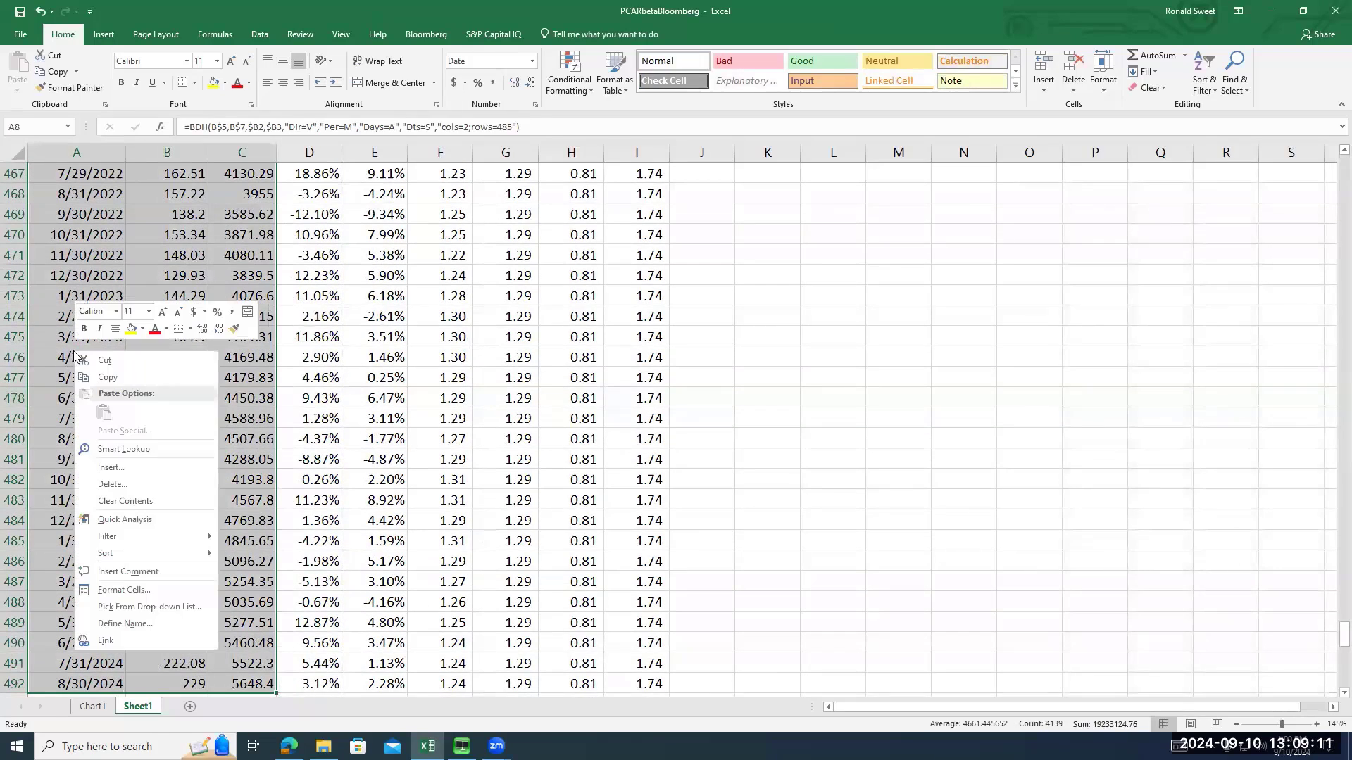
{"action": "left_click", "coordinate": [109, 380]}
{"action": "right_click", "coordinate": [112, 367]}
{"action": "left_click", "coordinate": [150, 426]}
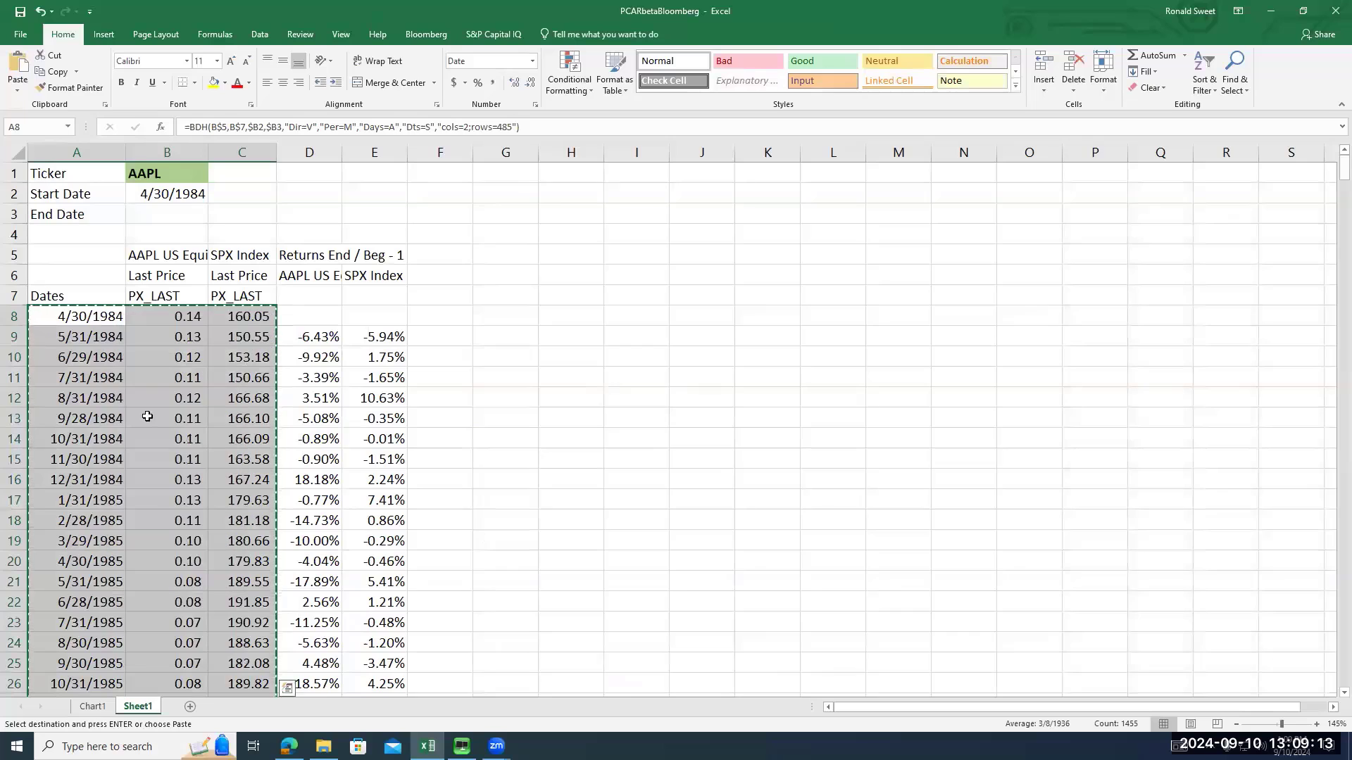
{"action": "left_click", "coordinate": [75, 319]}
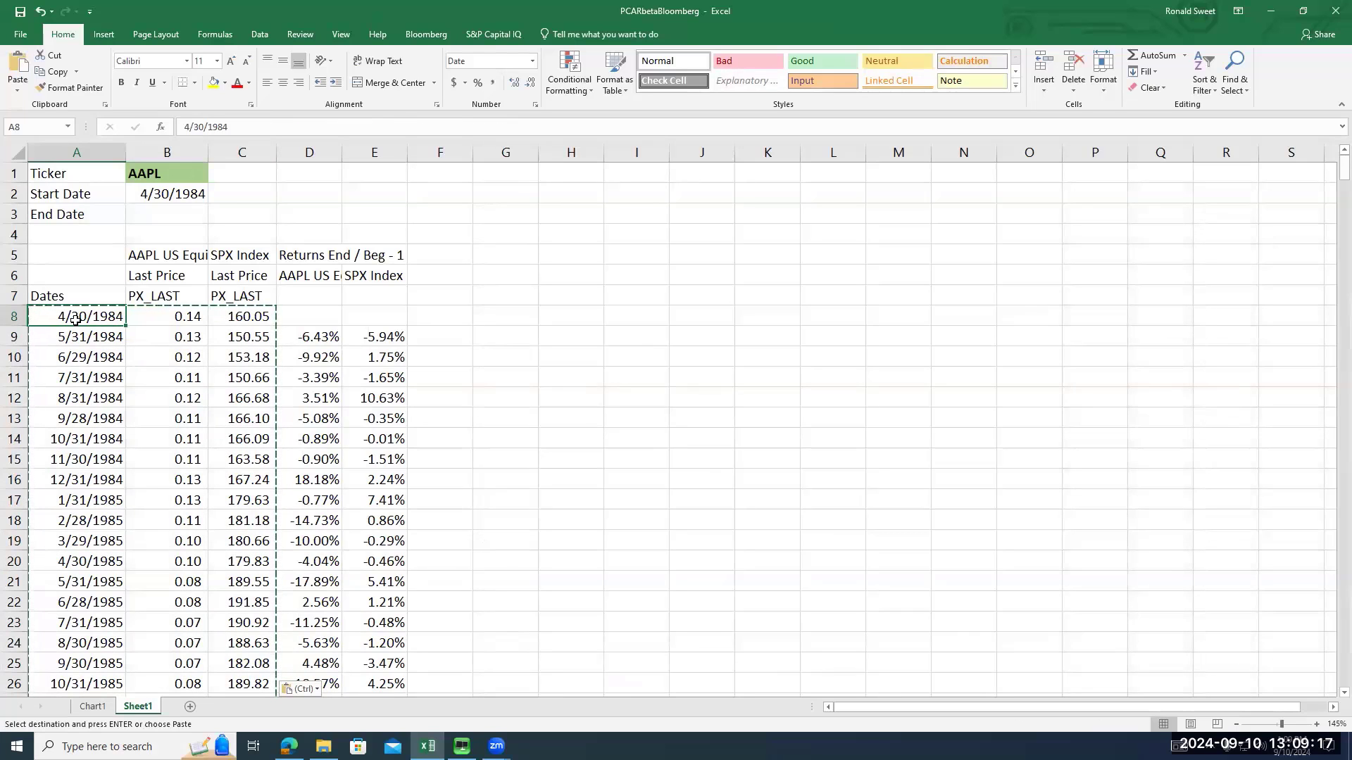
Undo the values paste over A8:C492 and check cell A8 again
{"action": "key", "text": "ctrl+z"}
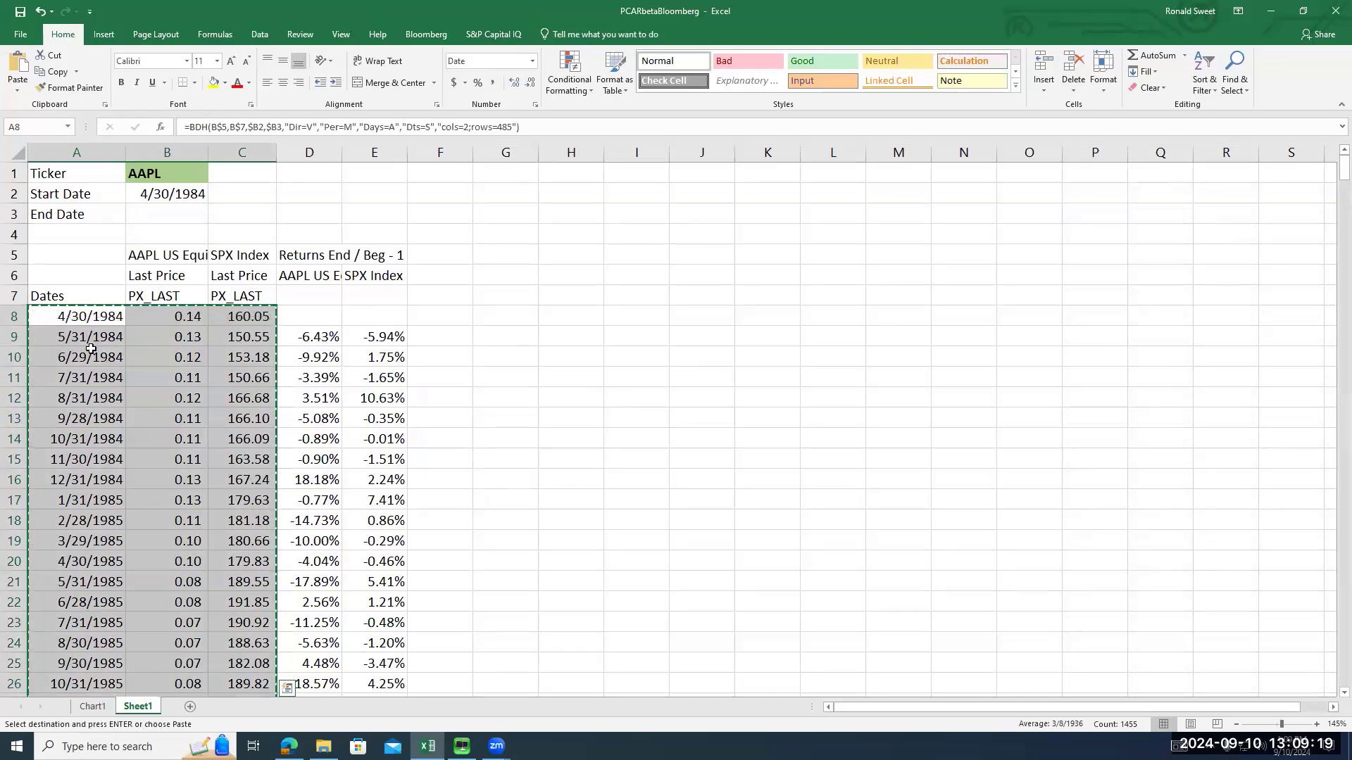
{"action": "left_click", "coordinate": [77, 314]}
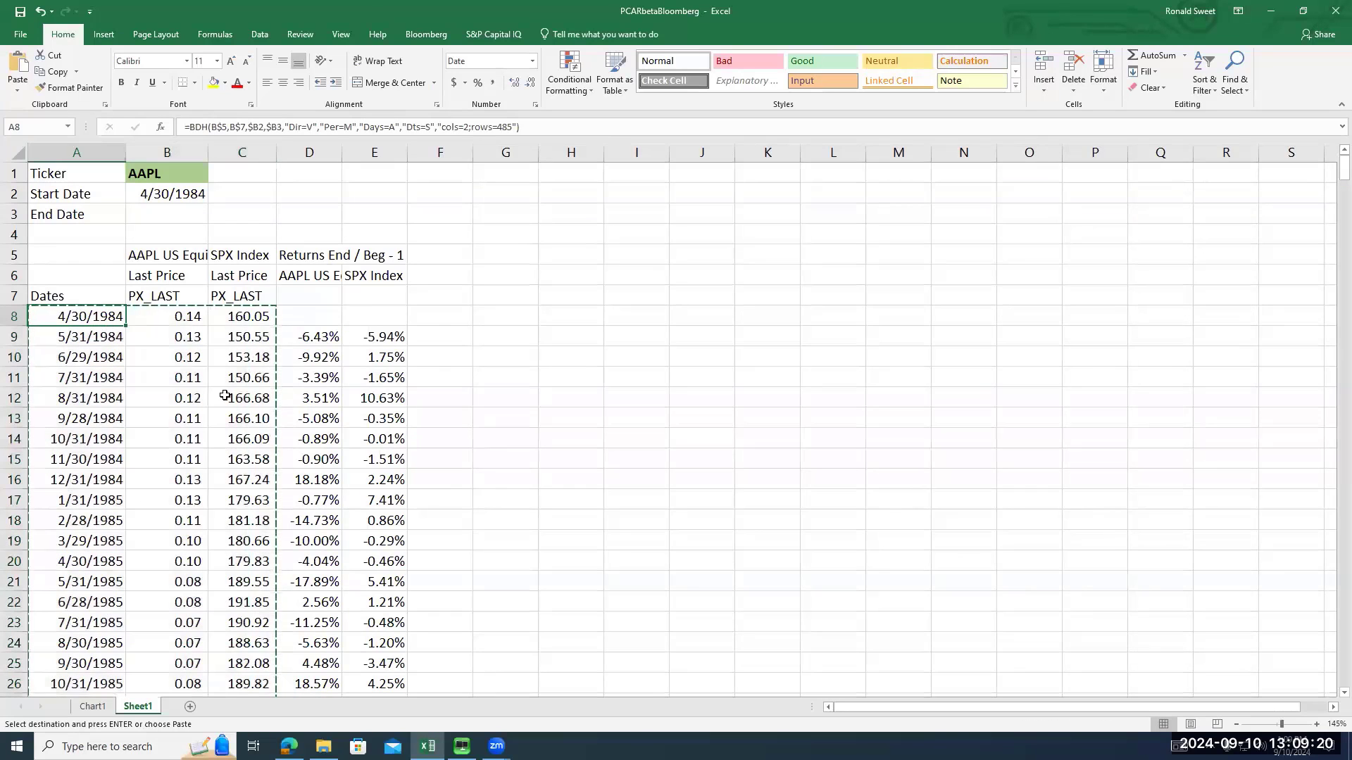
{"action": "left_click", "coordinate": [77, 358]}
{"action": "left_click", "coordinate": [74, 321]}
Review the data cells A8:C8, the return formulas in D9:E15 and the ticker cell B1
{"action": "left_click_drag", "start_coordinate": [77, 318], "coordinate": [239, 318]}
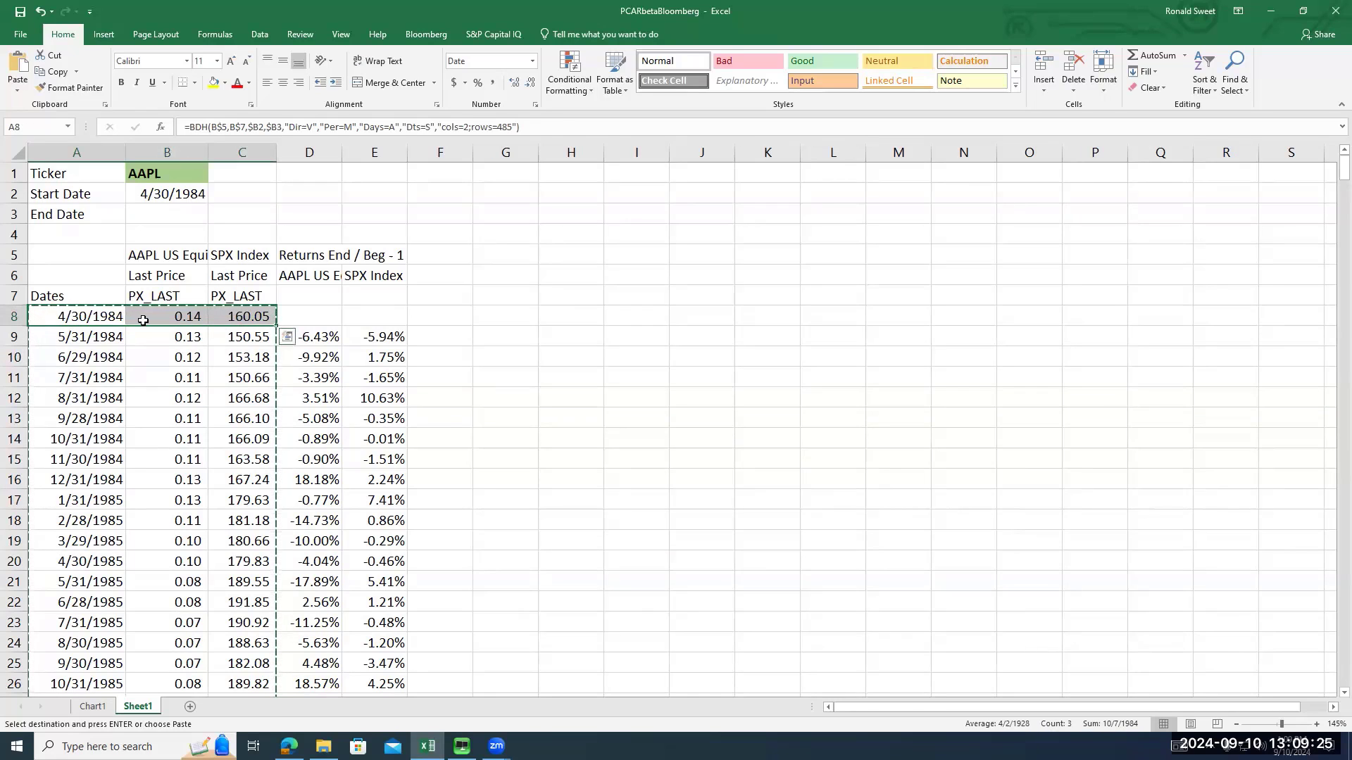
{"action": "left_click", "coordinate": [107, 319]}
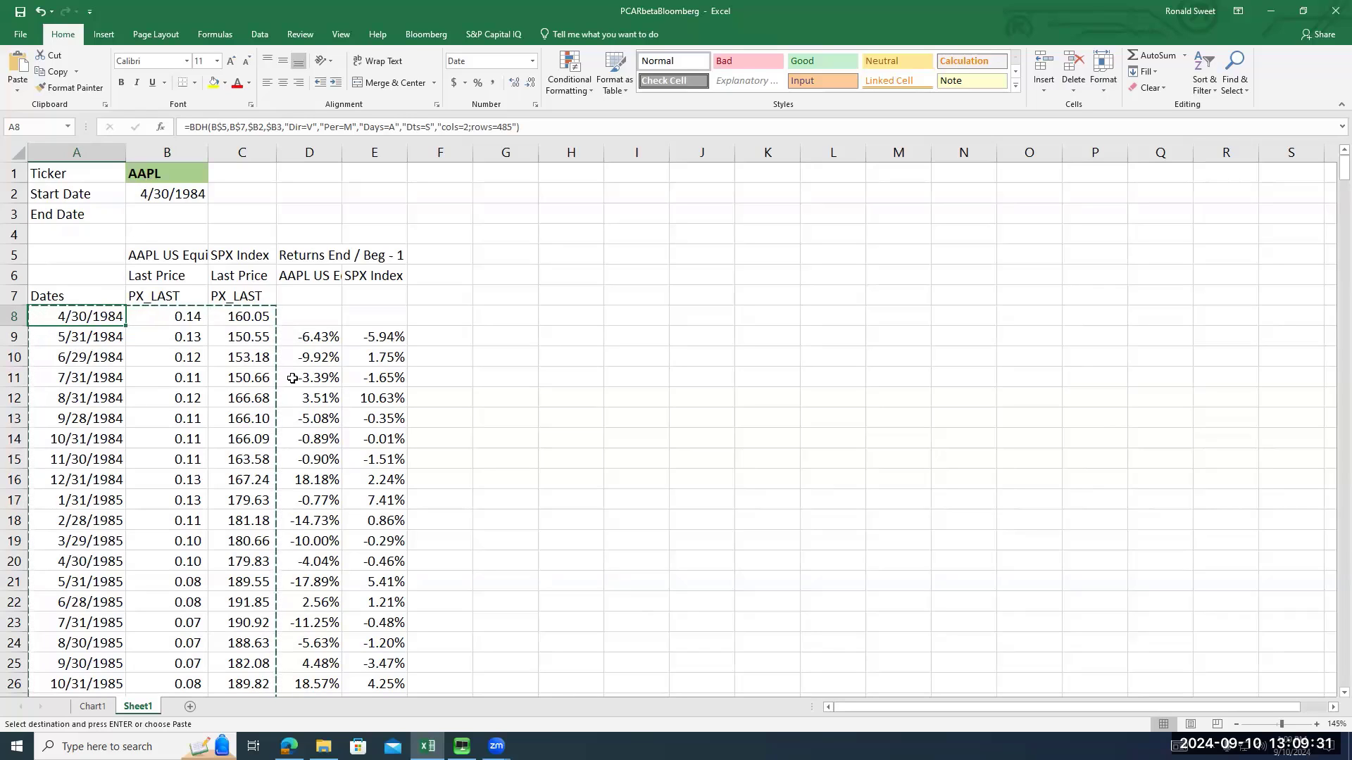
{"action": "left_click_drag", "start_coordinate": [295, 342], "coordinate": [419, 479]}
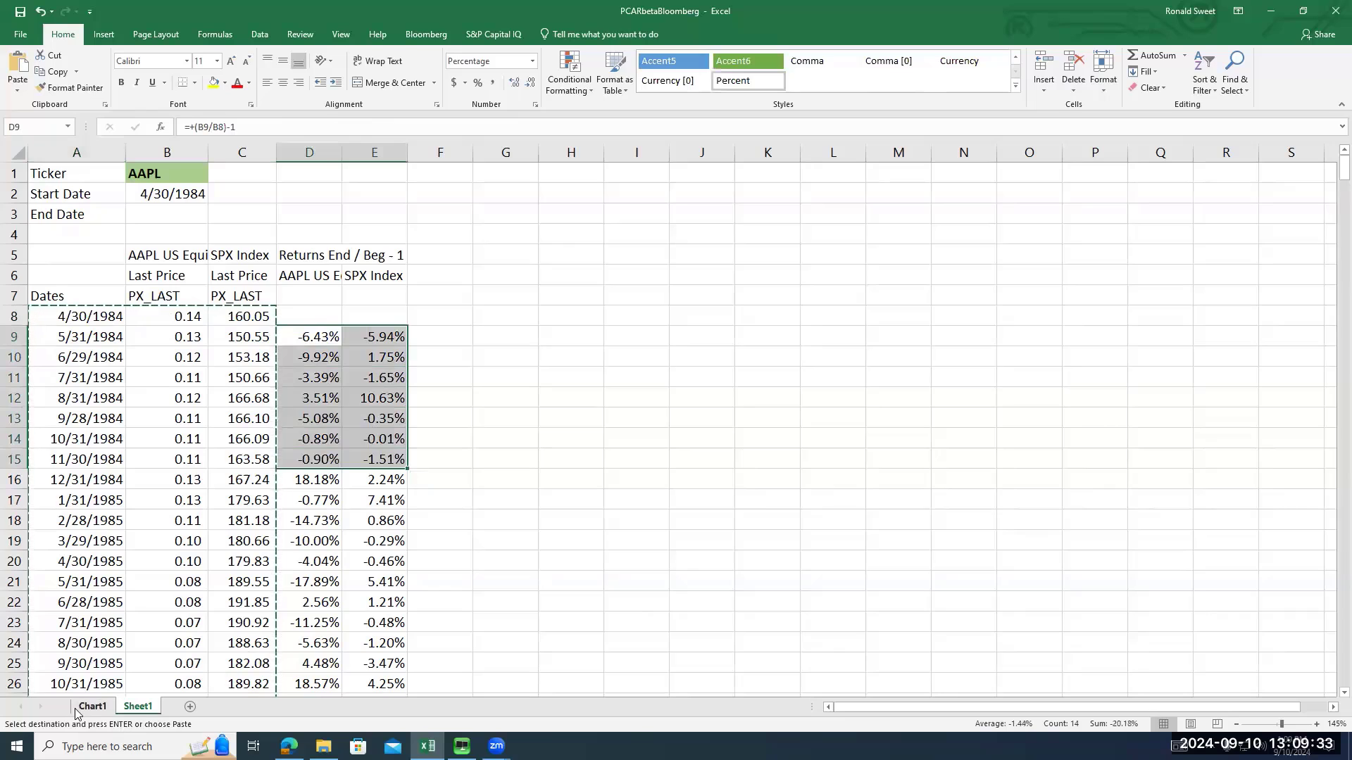
{"action": "left_click", "coordinate": [145, 177]}
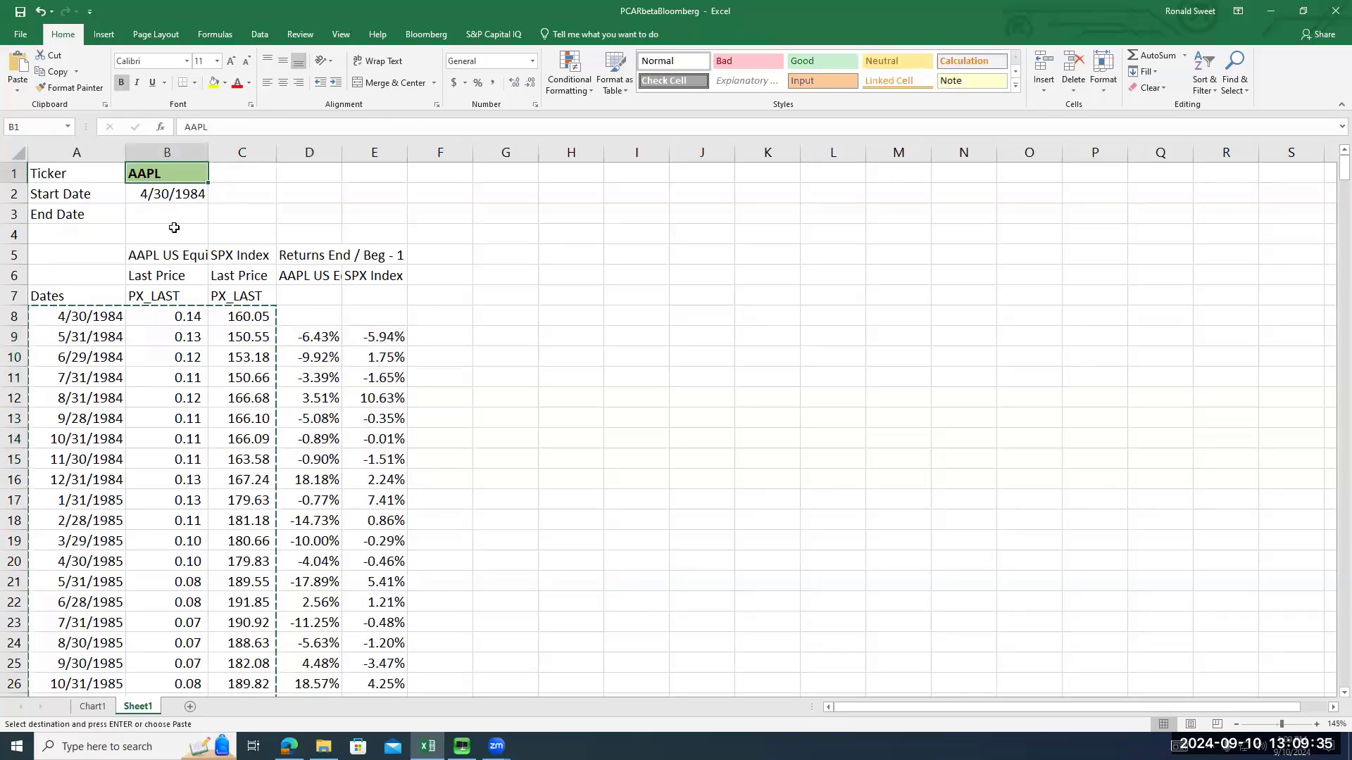